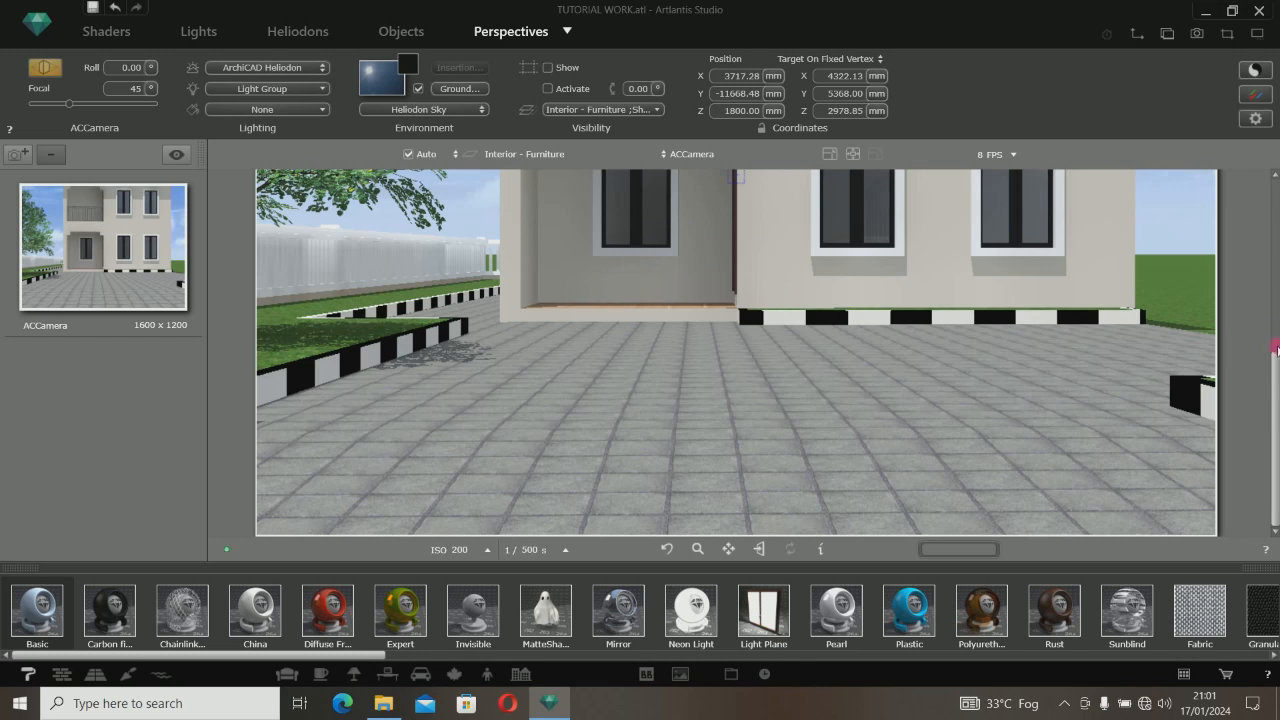
Switch the project from Perspectives to Animations to work with the animation camera
{"action": "left_click_drag", "start_coordinate": [1276, 405], "coordinate": [1272, 238]}
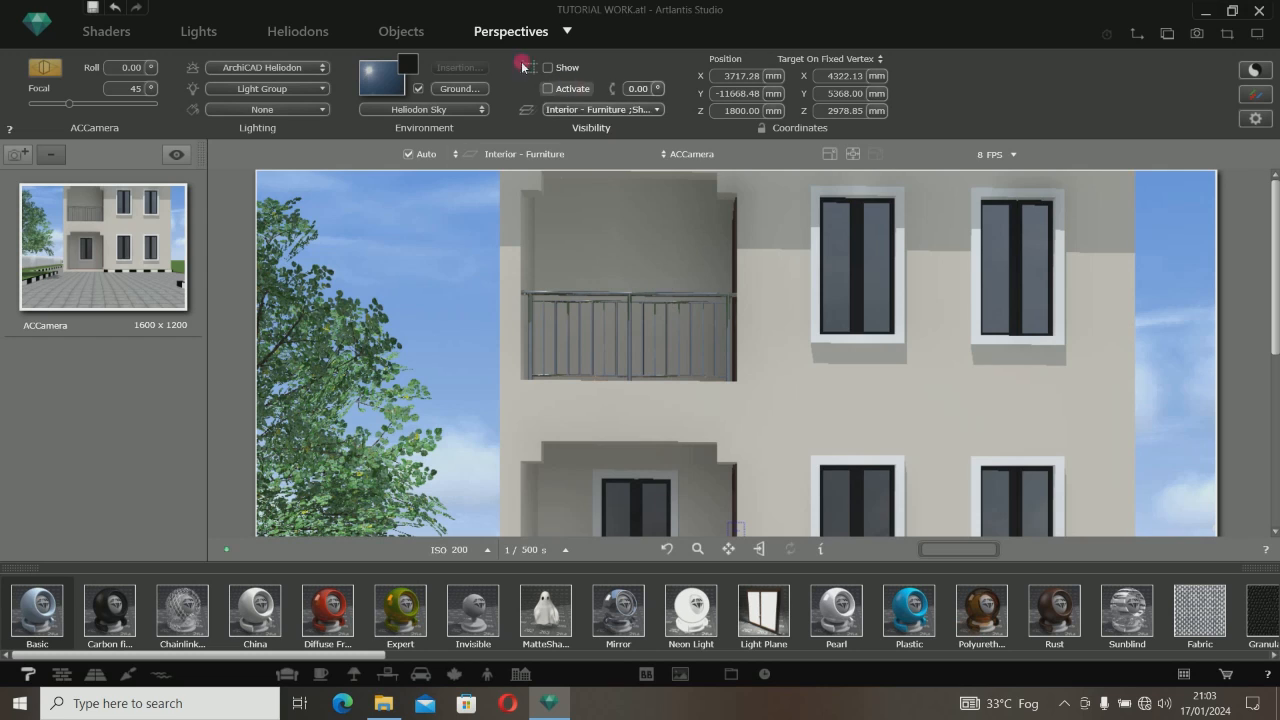
{"action": "left_click", "coordinate": [567, 33]}
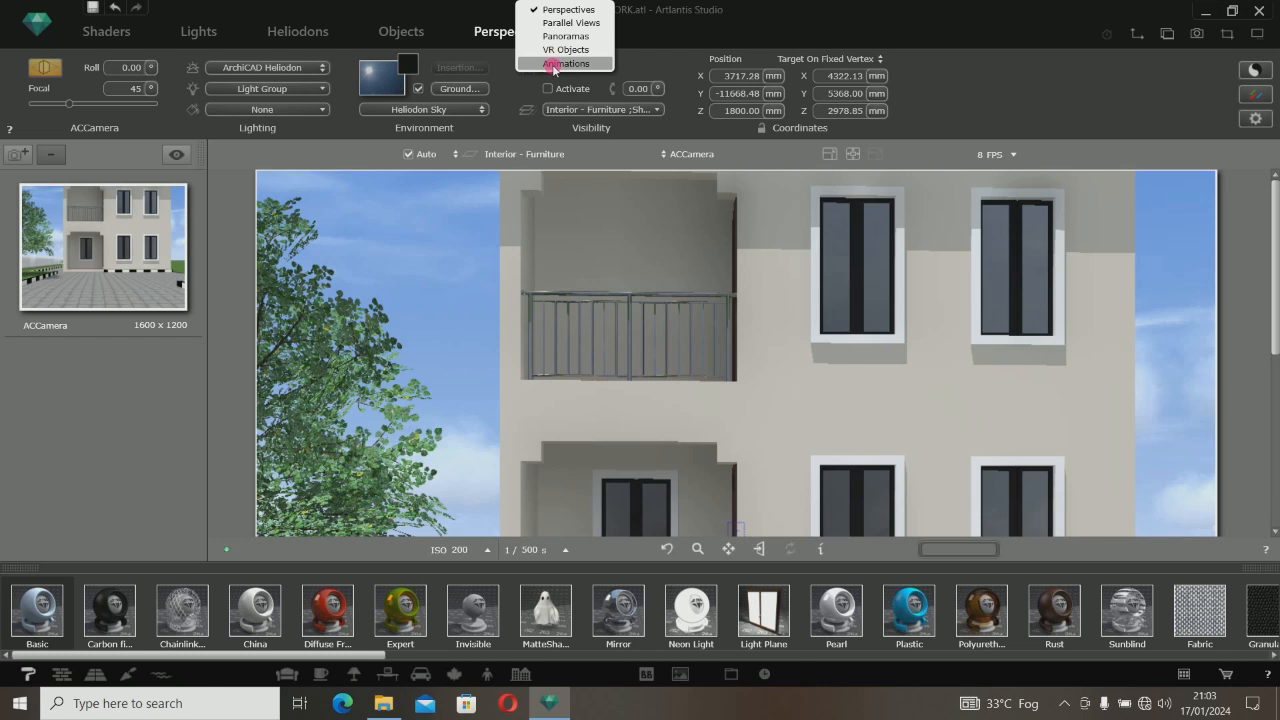
{"action": "left_click", "coordinate": [555, 64]}
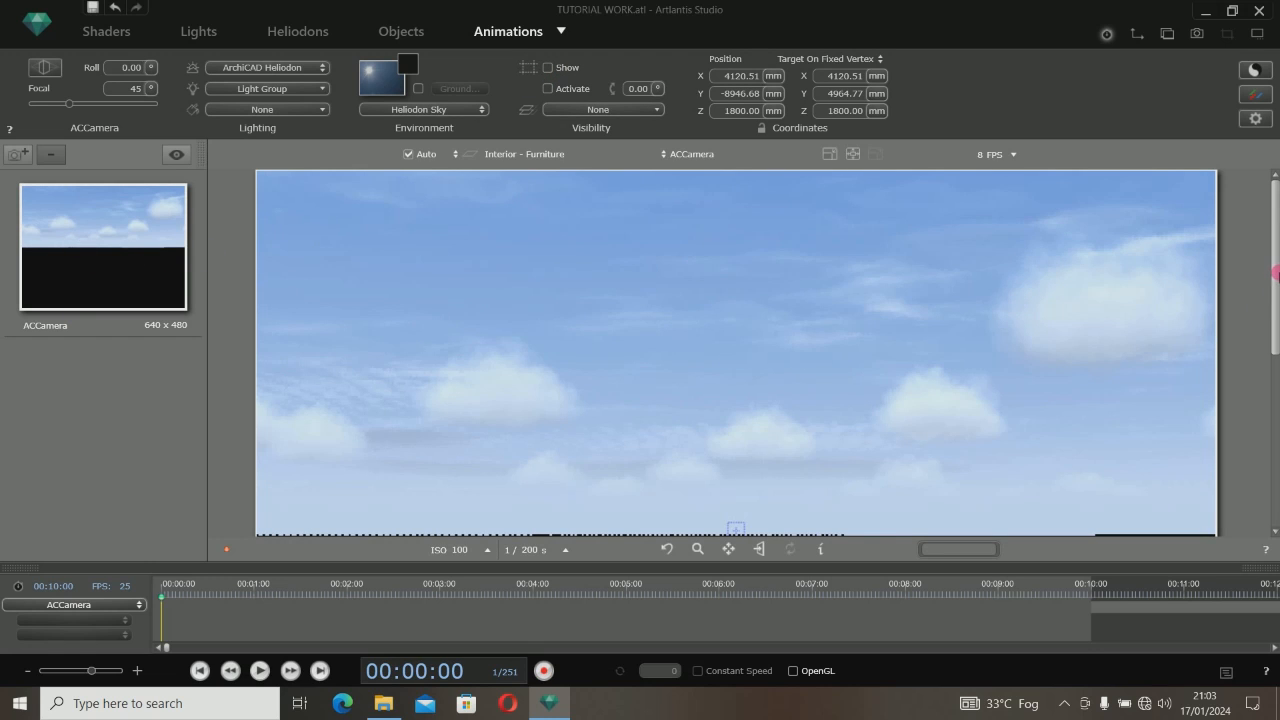
Make all model layers, from Interior - Furniture to Morph - General, visible for the animation camera and enable its ground
{"action": "left_click_drag", "start_coordinate": [1276, 245], "coordinate": [1276, 298]}
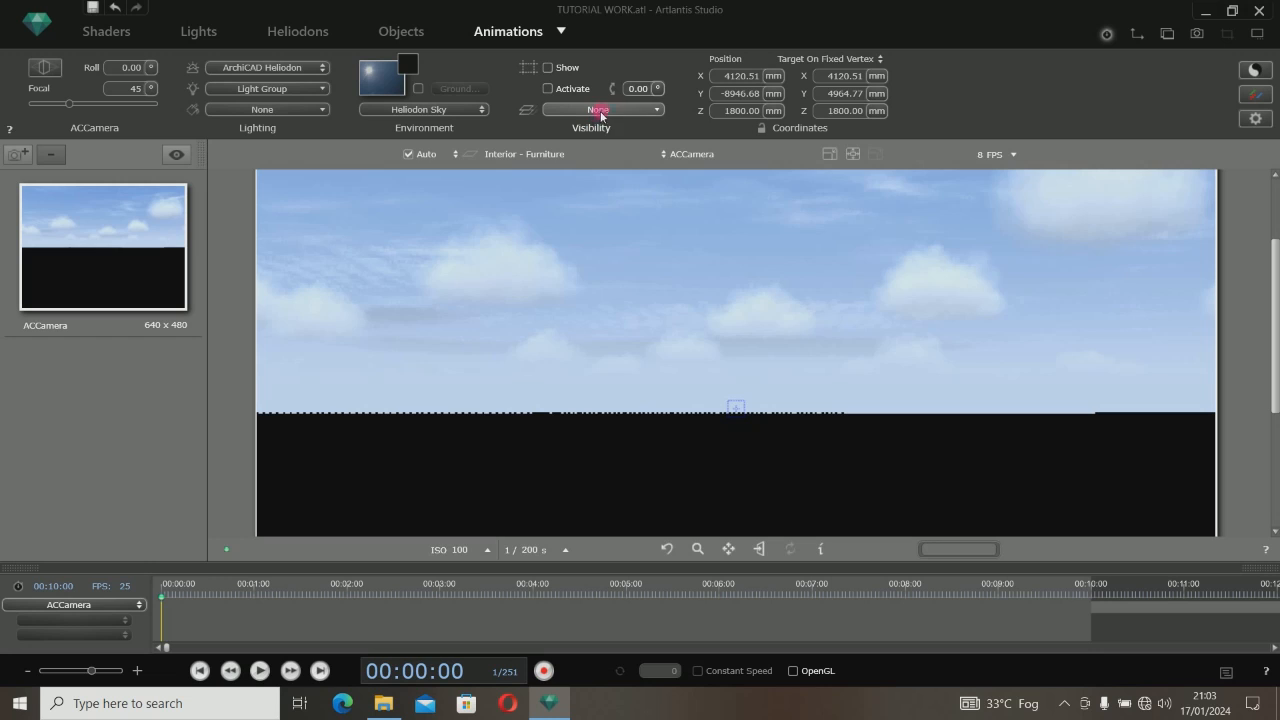
{"action": "left_click", "coordinate": [655, 111]}
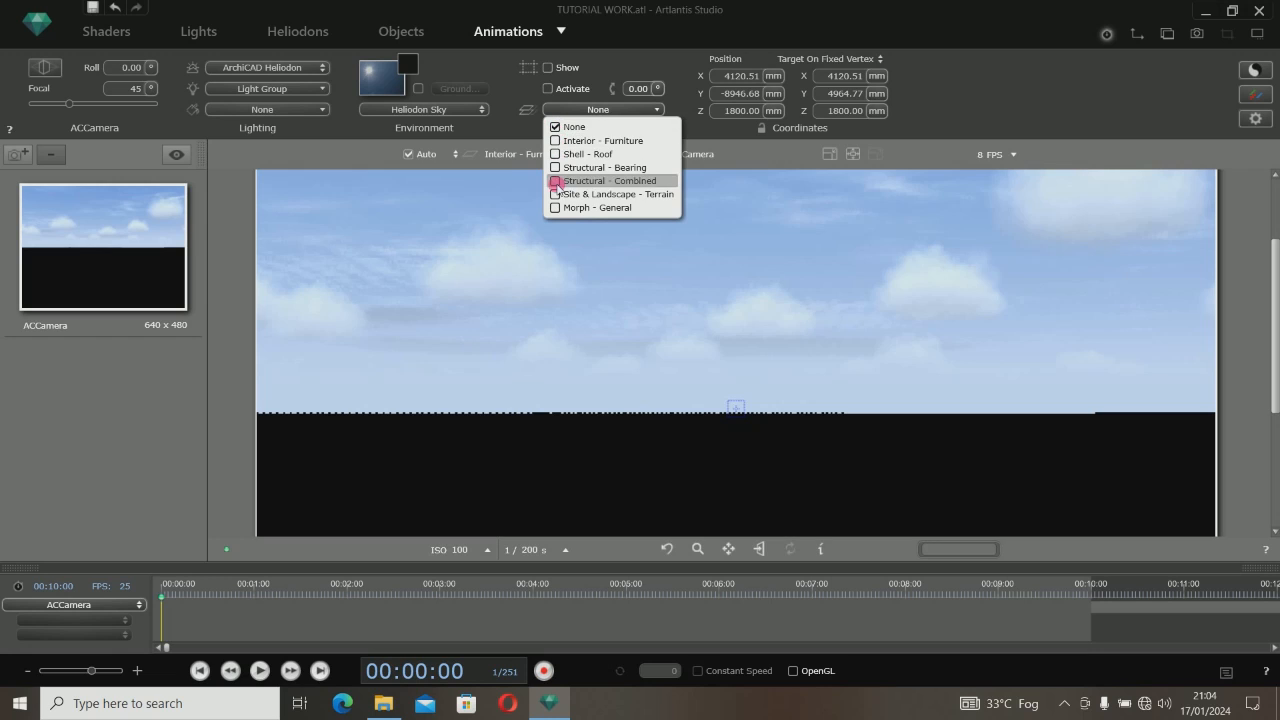
{"action": "left_click", "coordinate": [555, 127]}
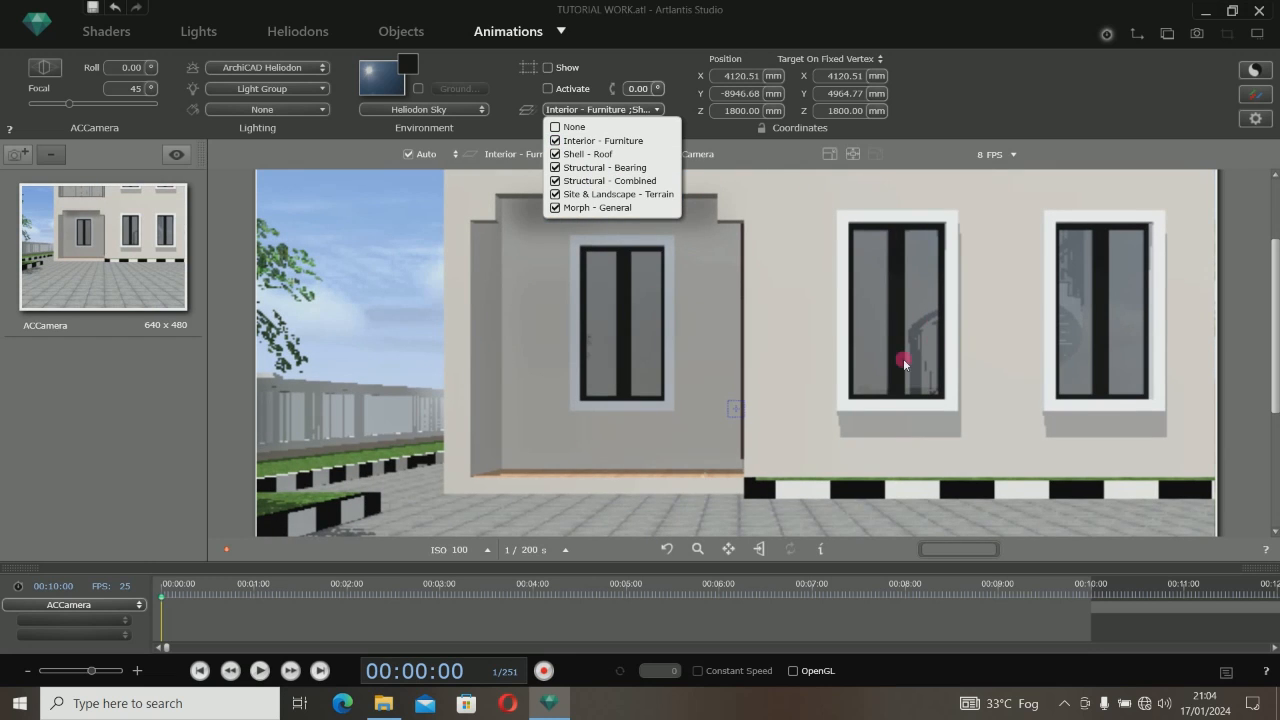
{"action": "left_click", "coordinate": [943, 126]}
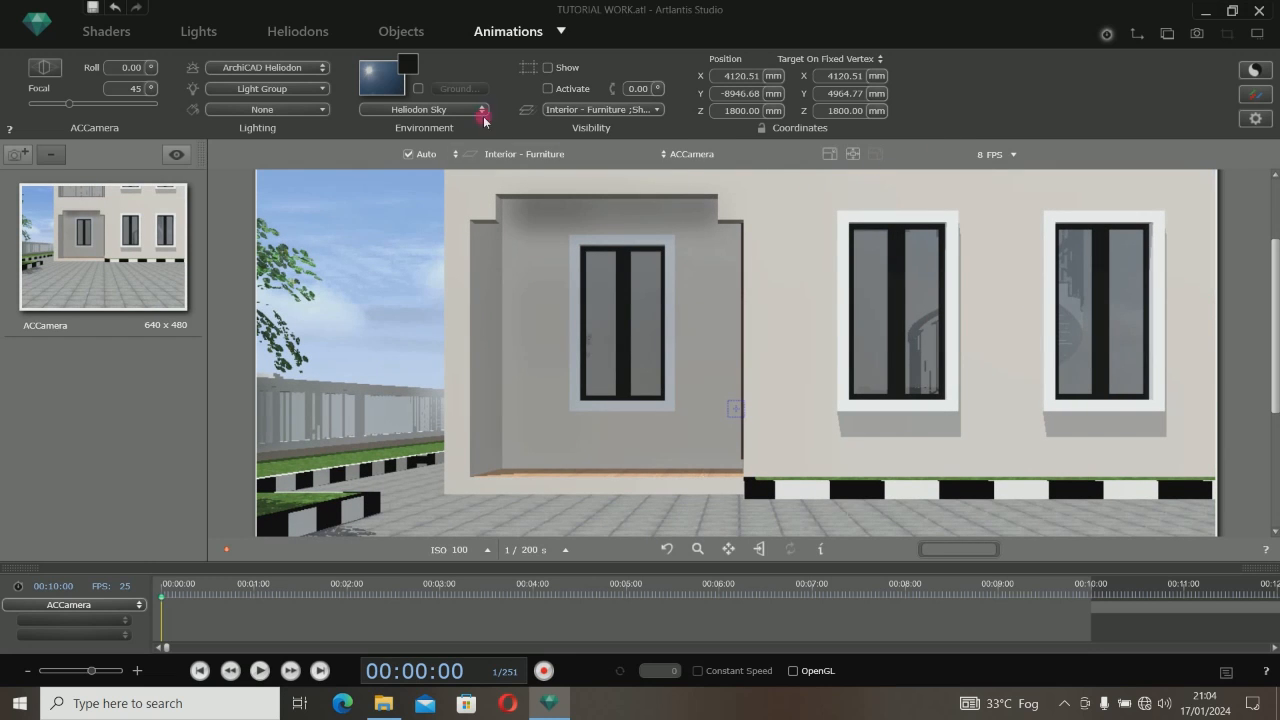
{"action": "left_click", "coordinate": [416, 90]}
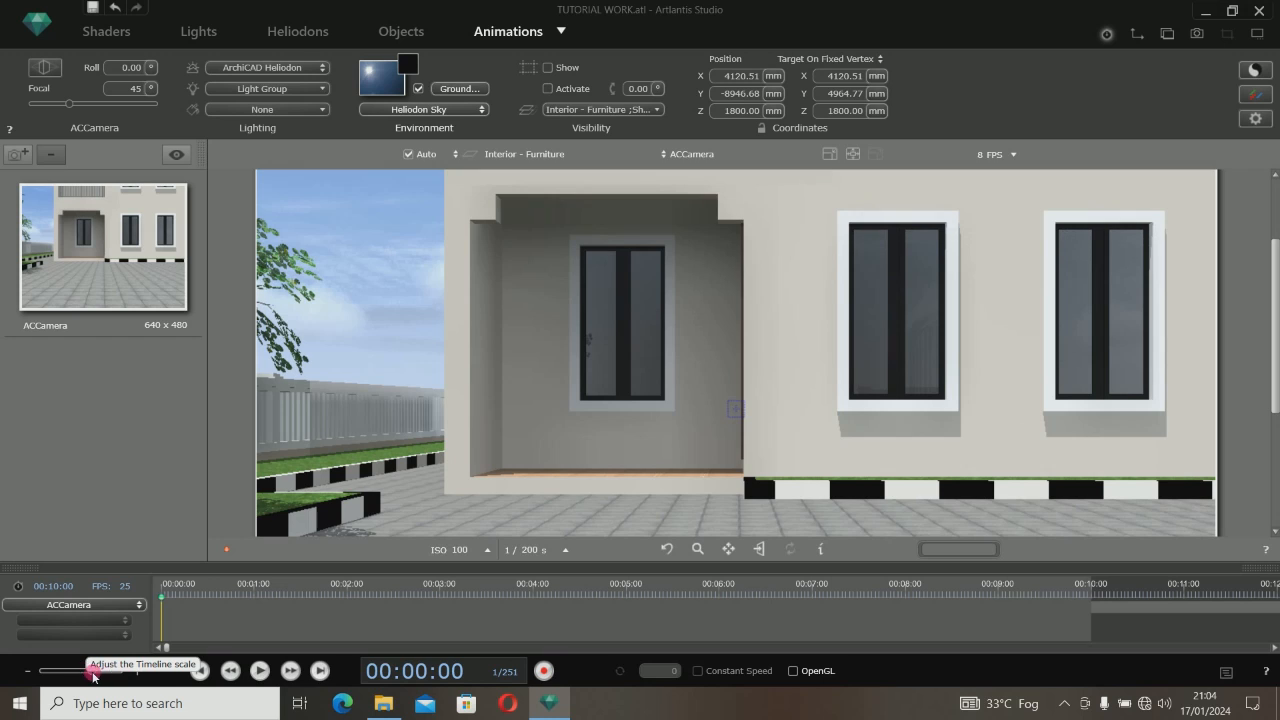
Adjust the timeline scale in both directions, finishing zoomed out so the range beyond 25 seconds fits
{"action": "left_click_drag", "start_coordinate": [69, 672], "coordinate": [92, 672]}
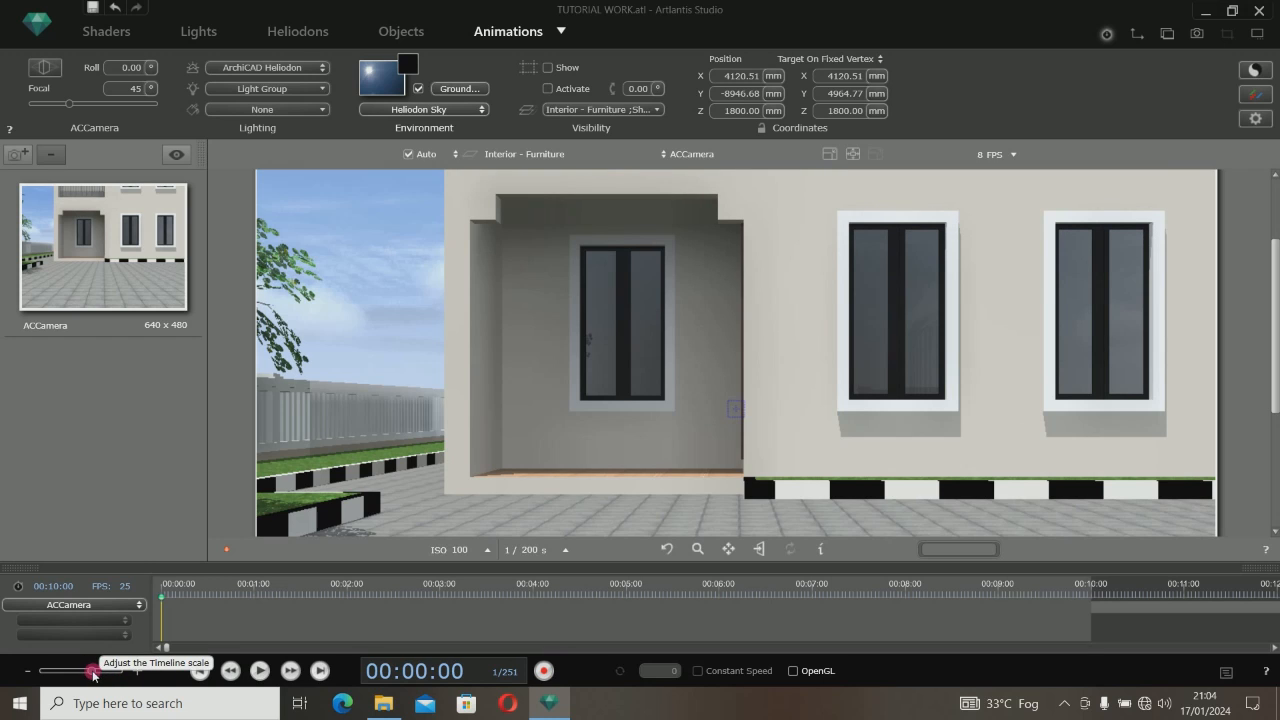
{"action": "left_click_drag", "start_coordinate": [93, 673], "coordinate": [97, 672]}
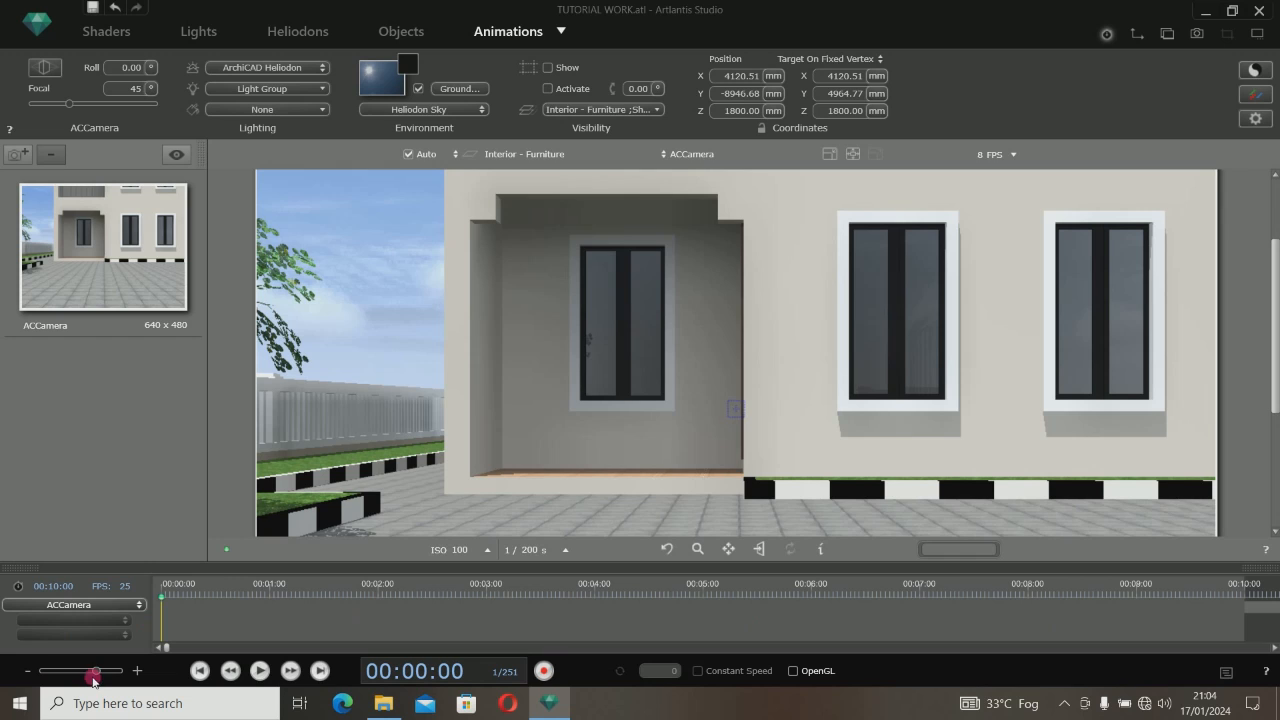
{"action": "left_click_drag", "start_coordinate": [96, 673], "coordinate": [48, 678]}
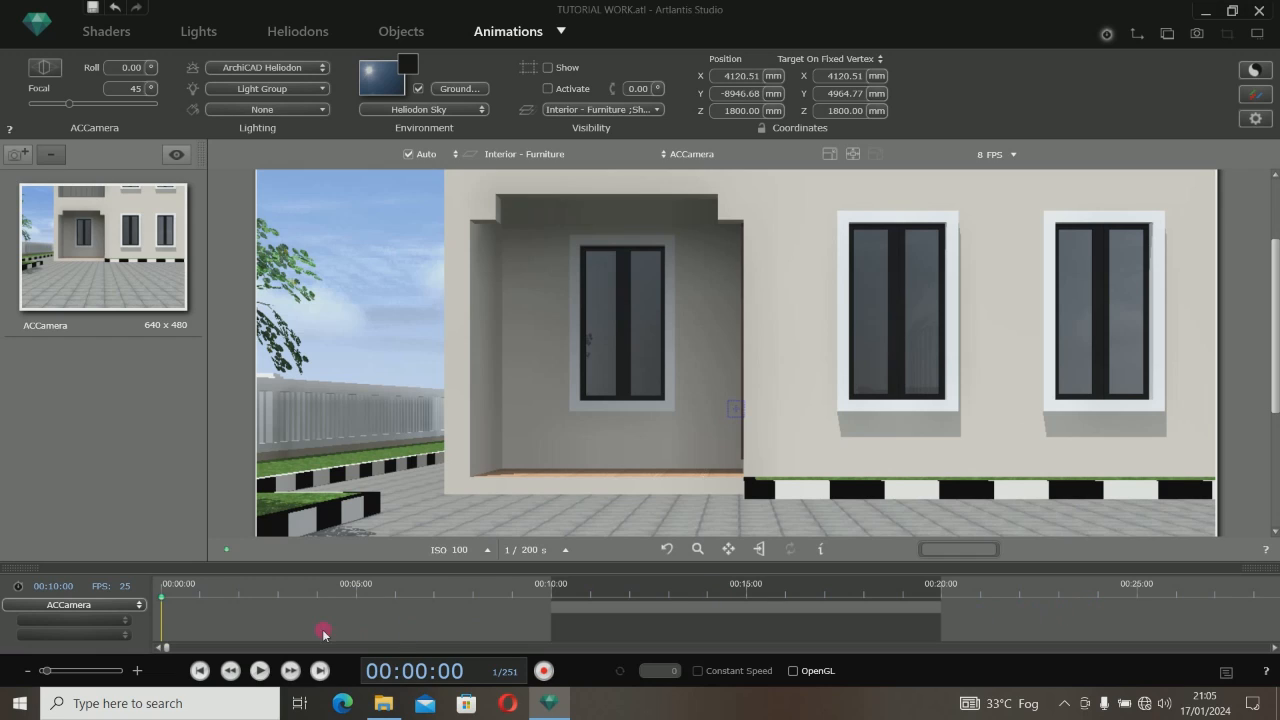
{"action": "left_click_drag", "start_coordinate": [46, 671], "coordinate": [43, 671]}
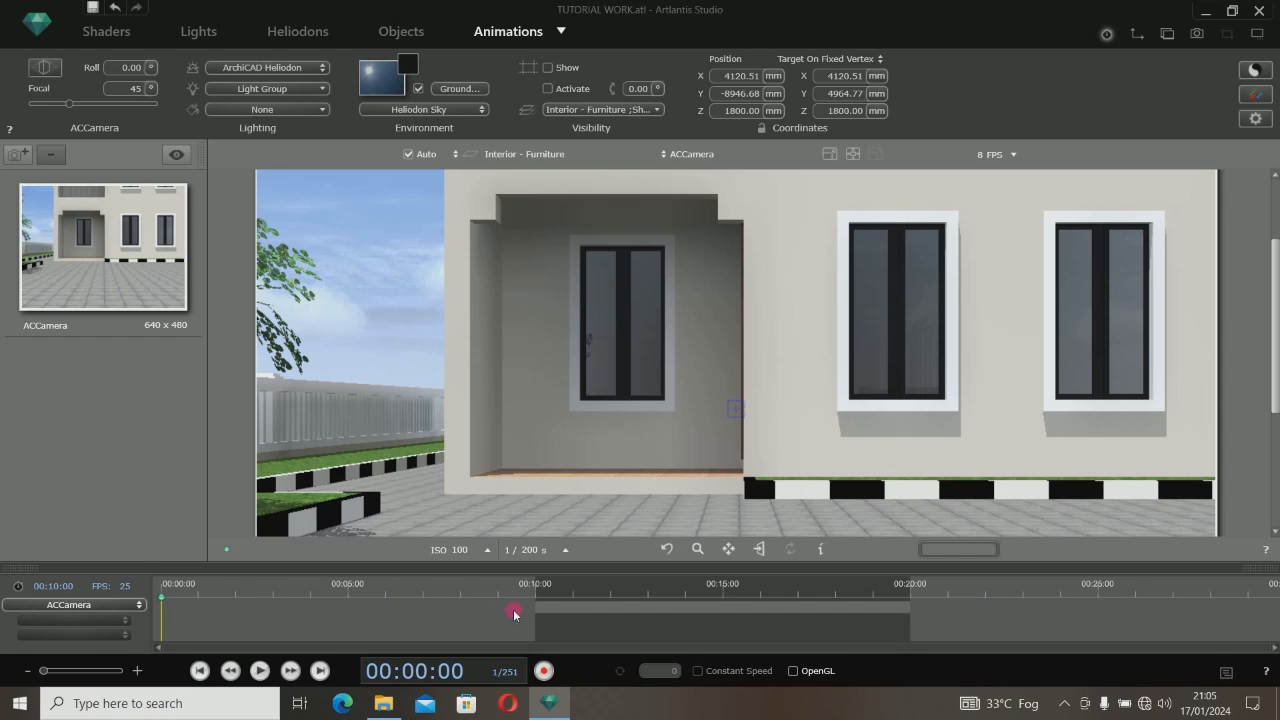
{"action": "left_click_drag", "start_coordinate": [38, 676], "coordinate": [96, 677]}
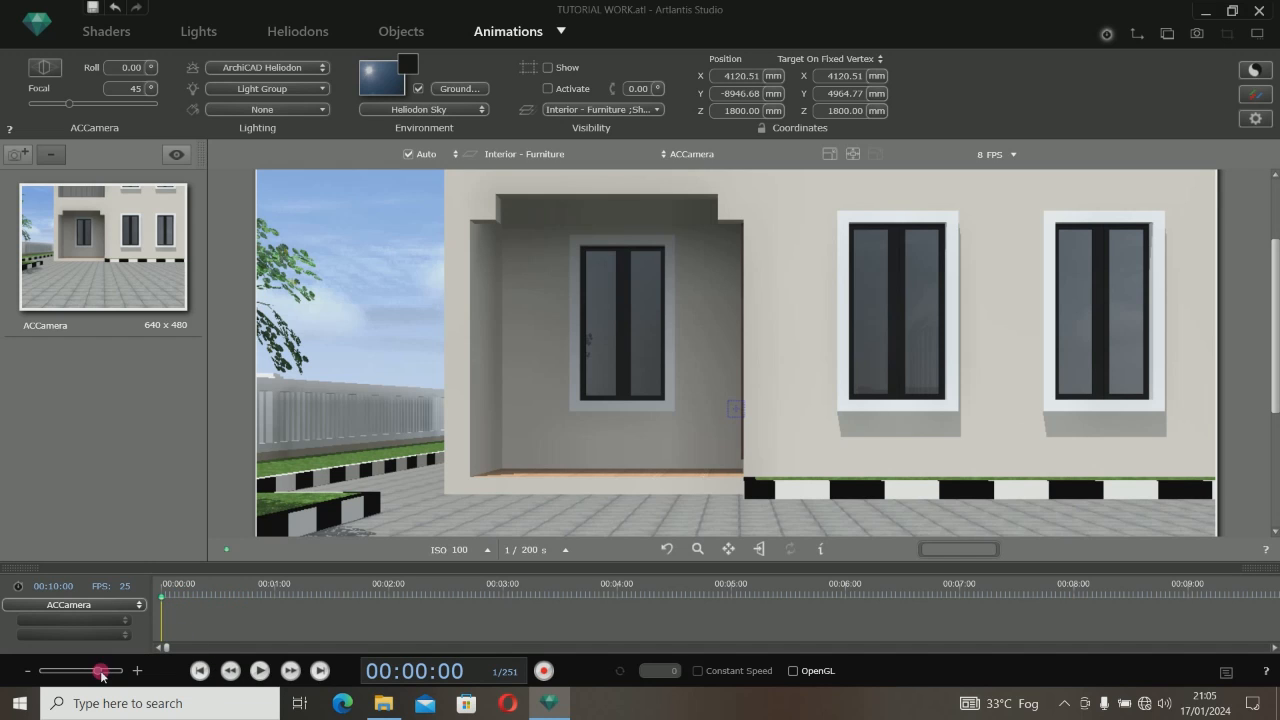
{"action": "left_click_drag", "start_coordinate": [101, 673], "coordinate": [44, 677]}
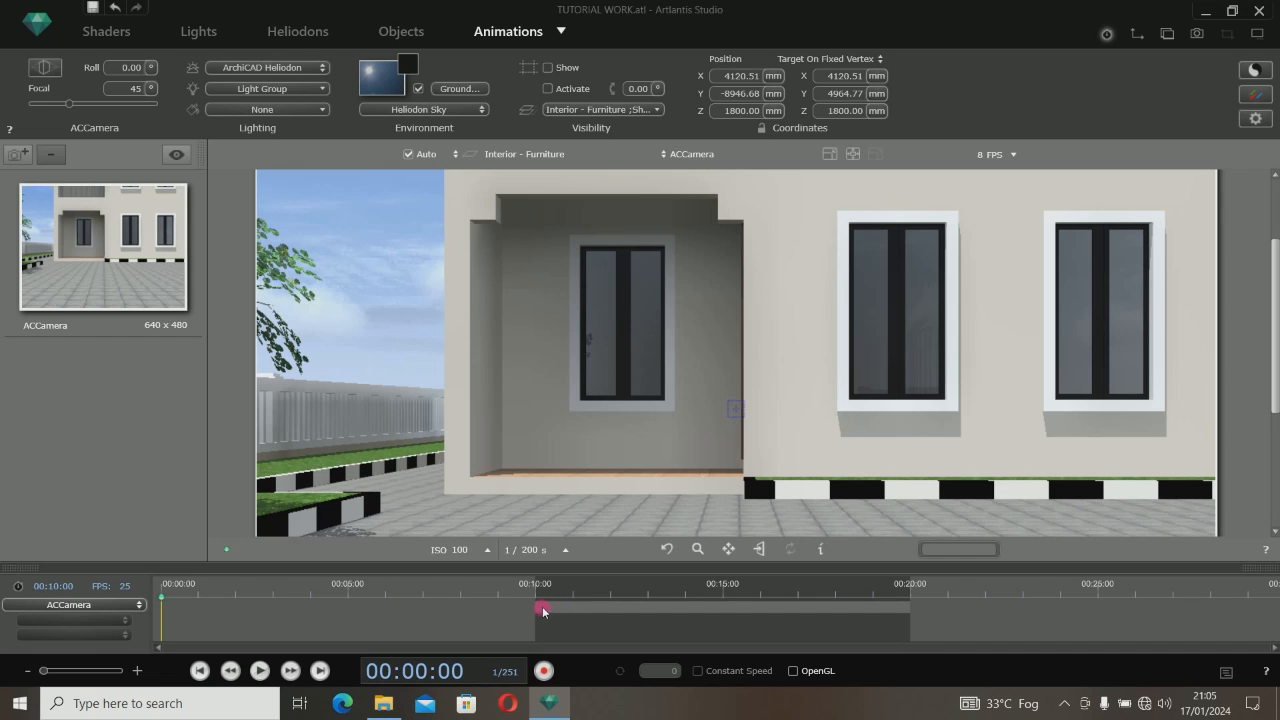
Try sequence durations of about 15, 20 and 11 seconds on the timeline, finishing with a duration of 00:05:01
{"action": "left_click_drag", "start_coordinate": [589, 608], "coordinate": [199, 618]}
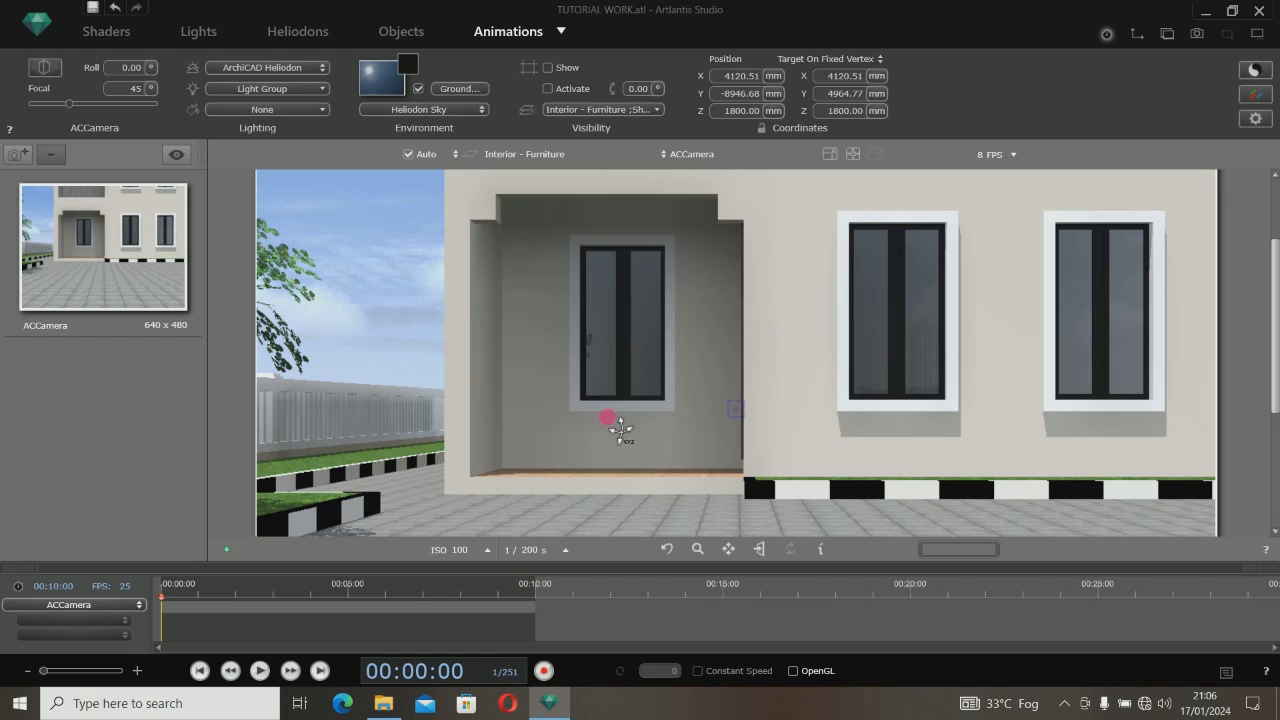
{"action": "scroll", "coordinate": [1033, 430], "scroll_direction": "up", "scroll_amount": 2}
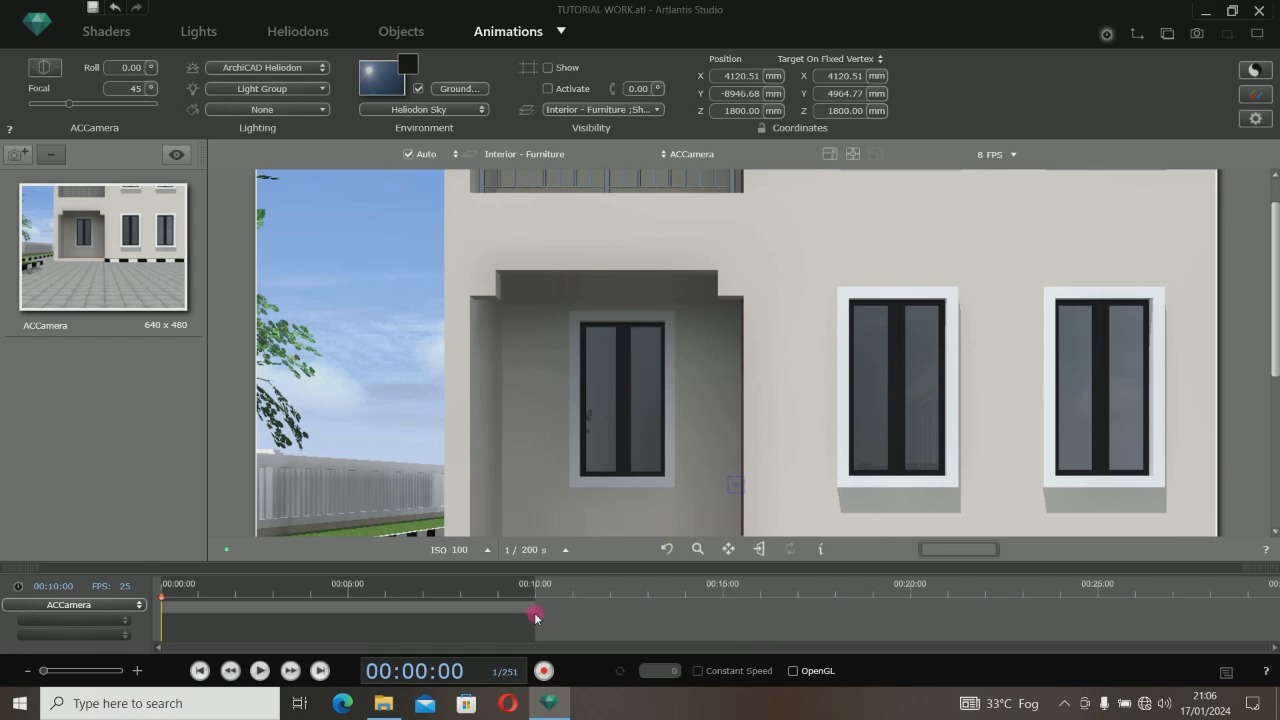
{"action": "left_click_drag", "start_coordinate": [535, 617], "coordinate": [726, 620]}
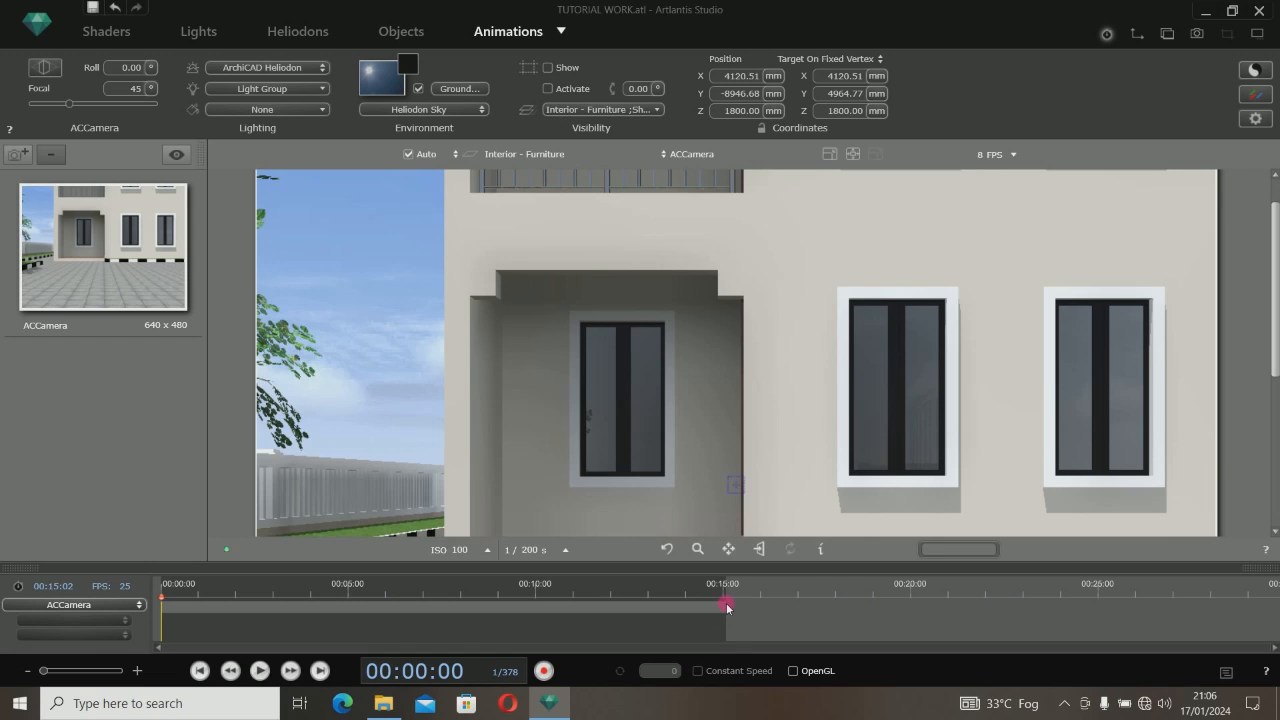
{"action": "left_click_drag", "start_coordinate": [725, 621], "coordinate": [908, 626]}
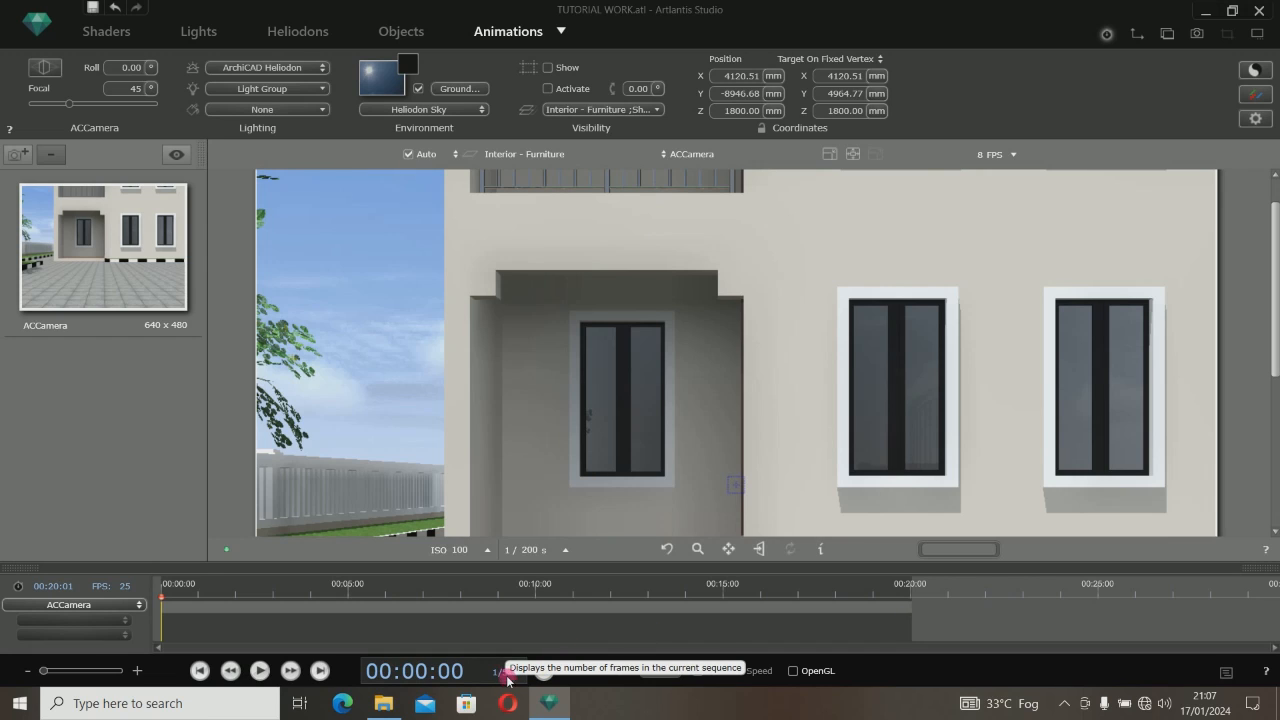
{"action": "mouse_move", "coordinate": [922, 622]}
{"action": "left_mouse_down"}
{"action": "mouse_move", "coordinate": [635, 624]}
{"action": "mouse_move", "coordinate": [545, 656]}
{"action": "mouse_move", "coordinate": [573, 653]}
{"action": "mouse_move", "coordinate": [570, 614]}
{"action": "left_mouse_up"}
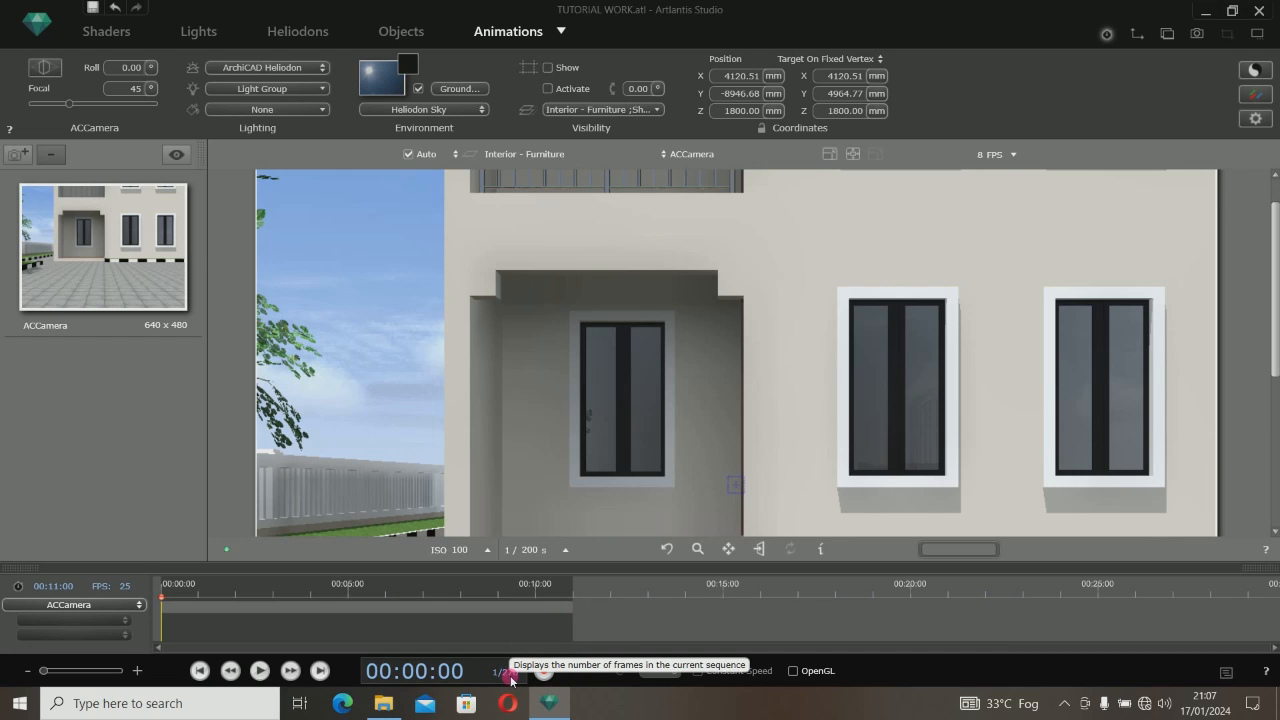
{"action": "left_click_drag", "start_coordinate": [573, 628], "coordinate": [350, 613]}
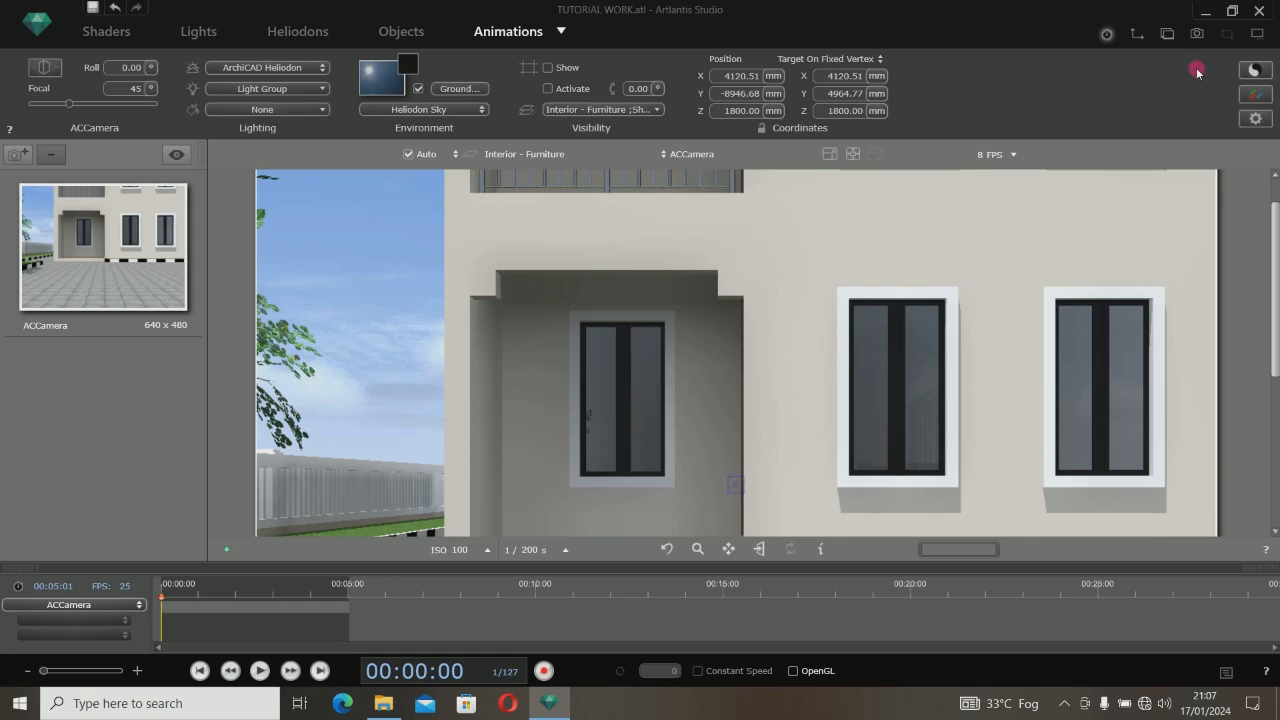
Open the 2D View and shift the camera's fixed target in plan to about X 4927 mm, Y 4763 mm
{"action": "left_click", "coordinate": [1139, 36]}
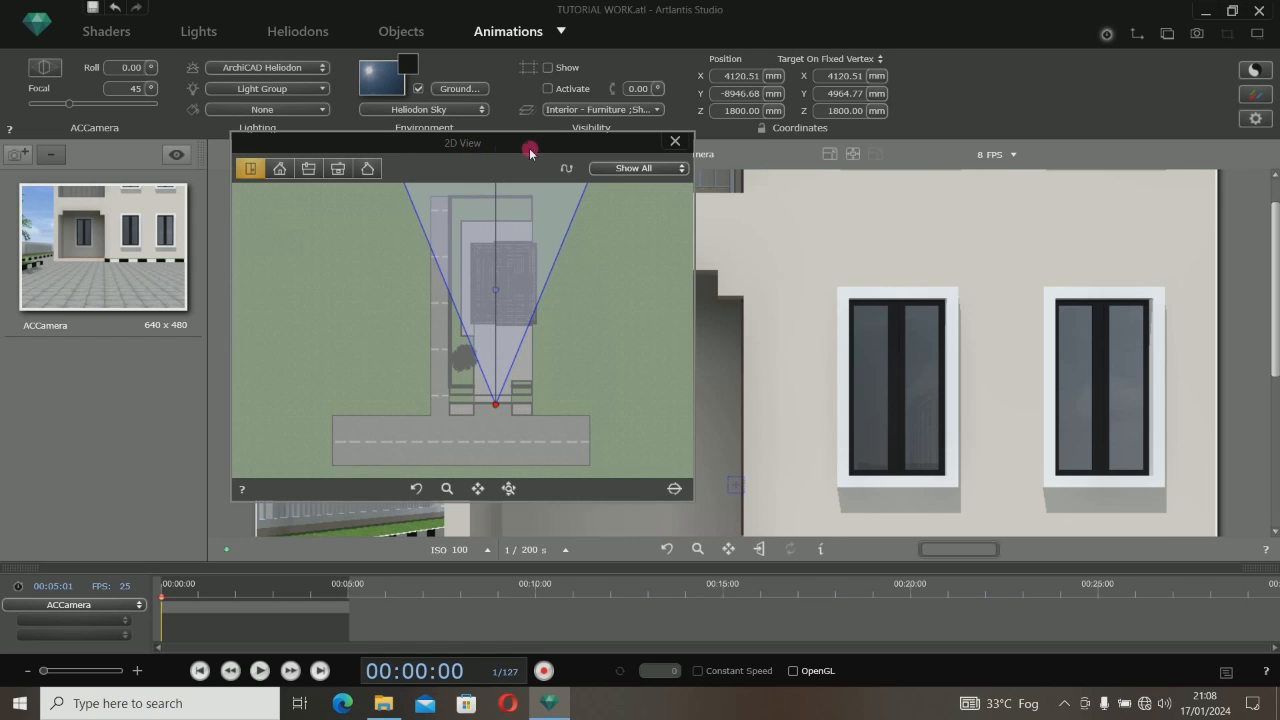
{"action": "left_click_drag", "start_coordinate": [528, 148], "coordinate": [848, 135]}
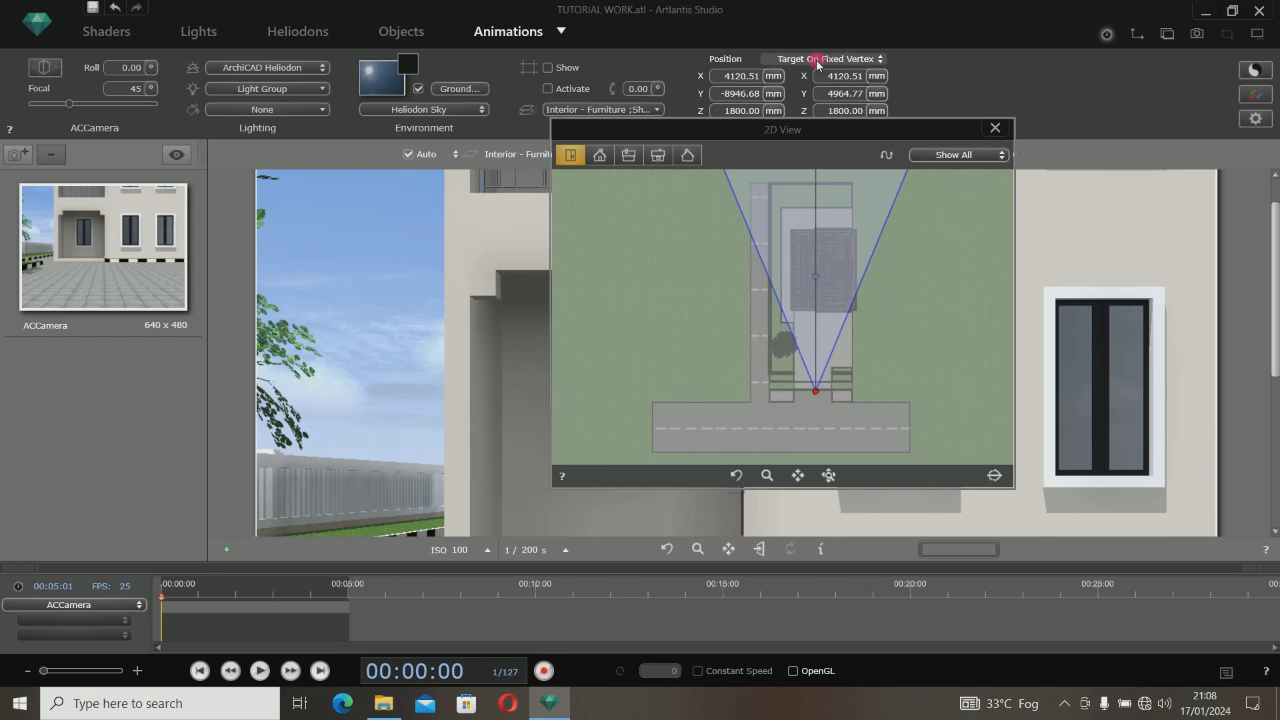
{"action": "left_click", "coordinate": [866, 60]}
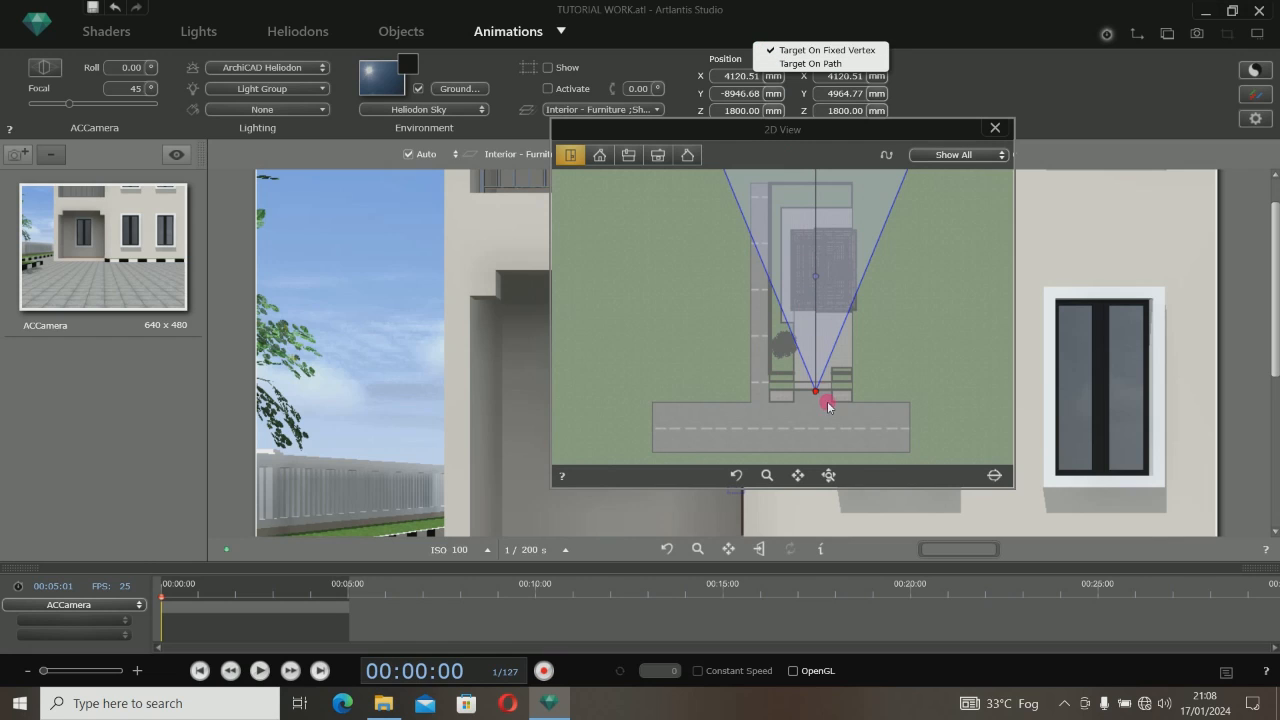
{"action": "left_click", "coordinate": [817, 279]}
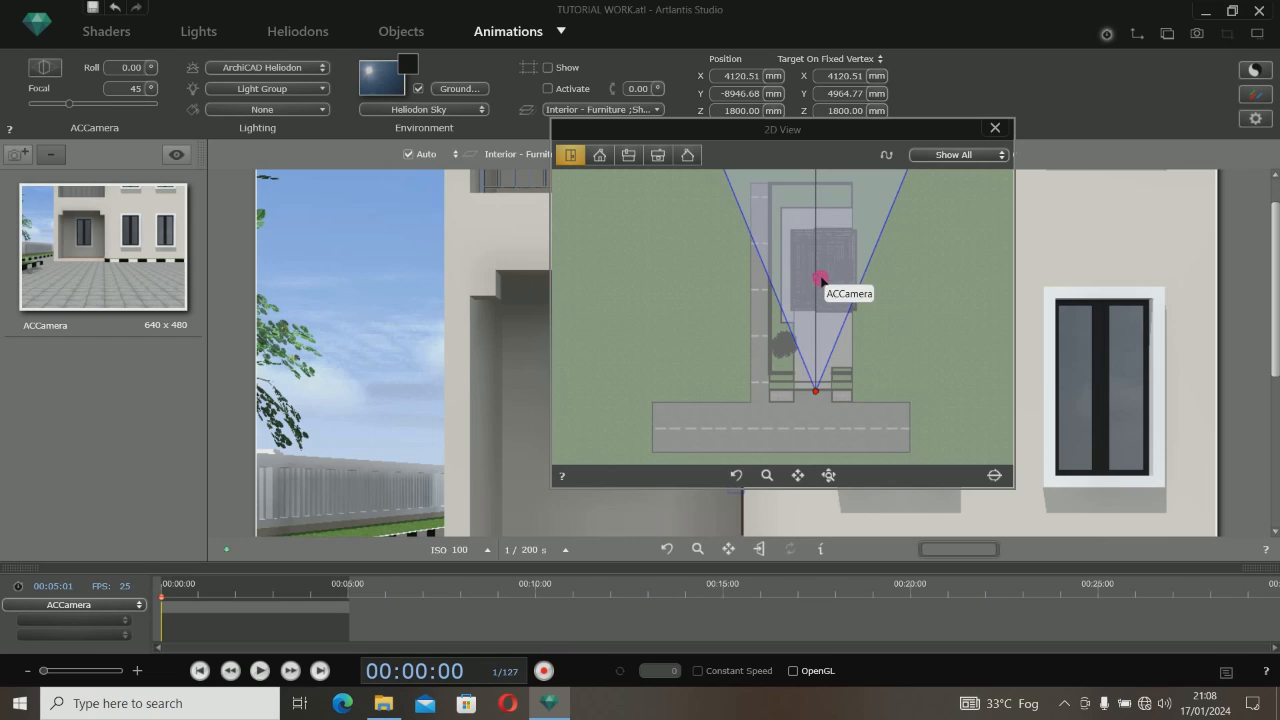
{"action": "left_click_drag", "start_coordinate": [820, 281], "coordinate": [827, 282]}
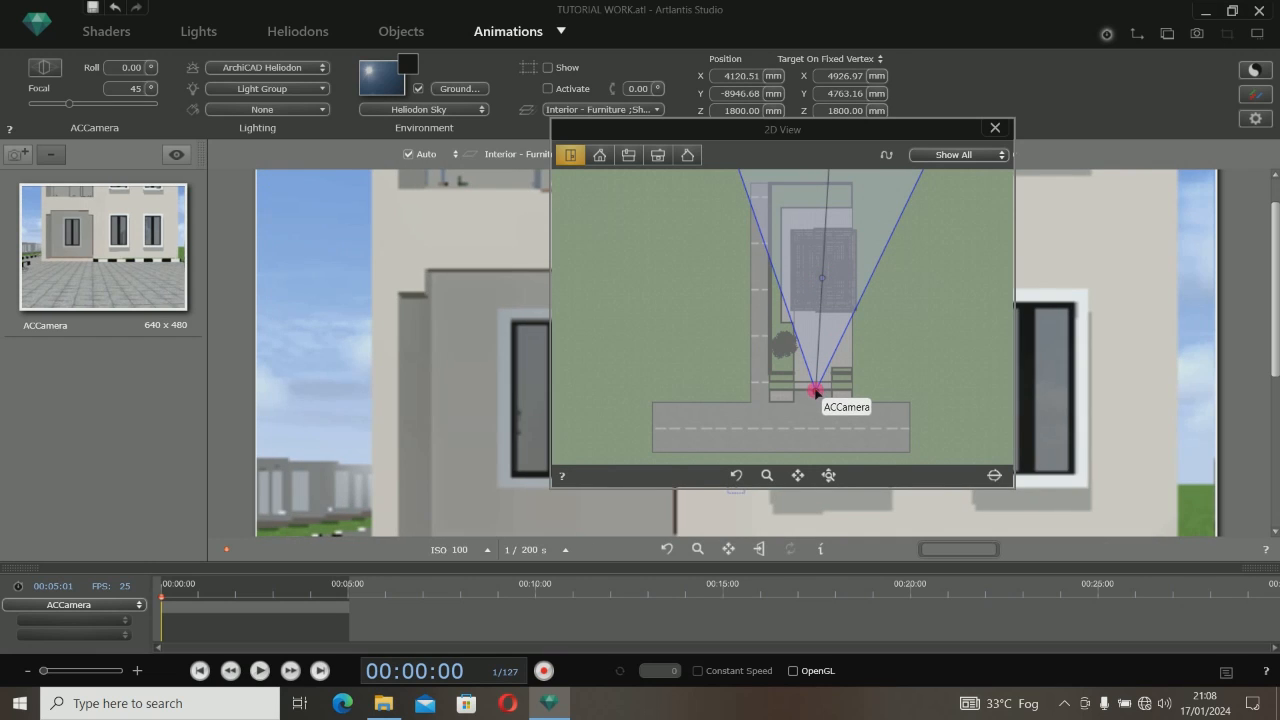
Move the camera around the building in plan, finishing at the front road's right end at about X 14000 mm, Y -14491 mm
{"action": "left_click_drag", "start_coordinate": [815, 392], "coordinate": [711, 431]}
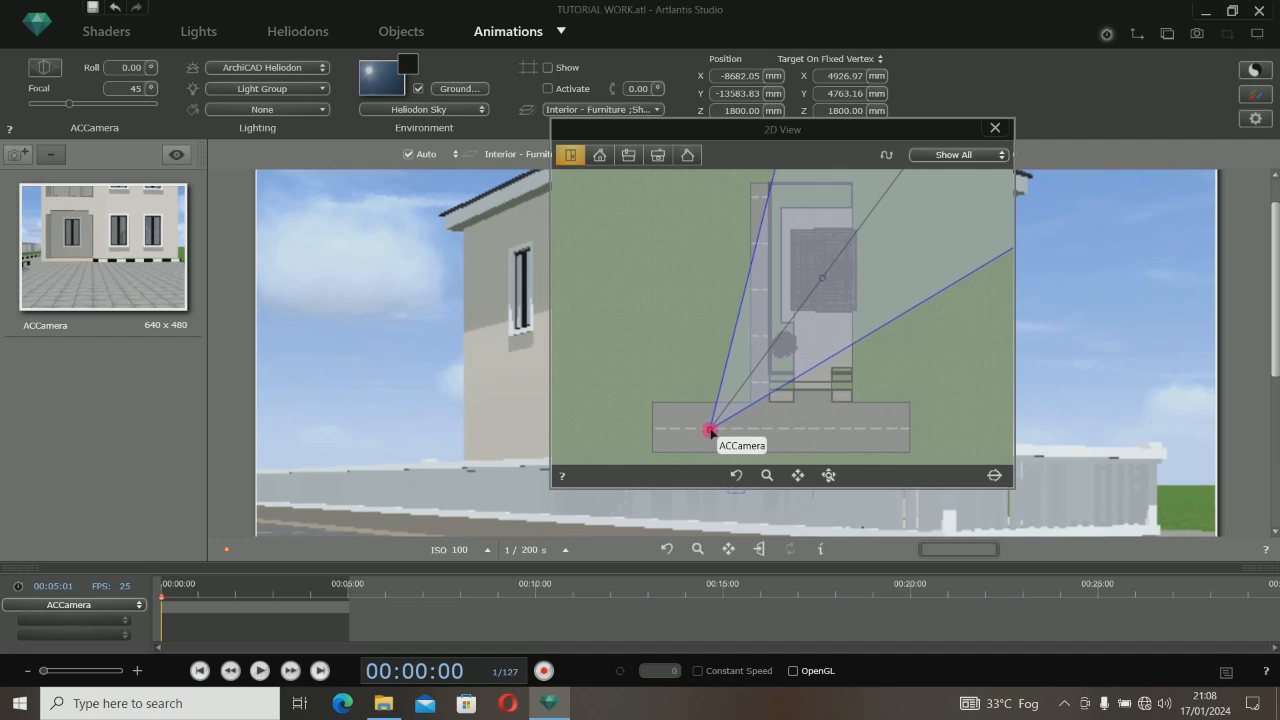
{"action": "left_click_drag", "start_coordinate": [710, 428], "coordinate": [646, 327]}
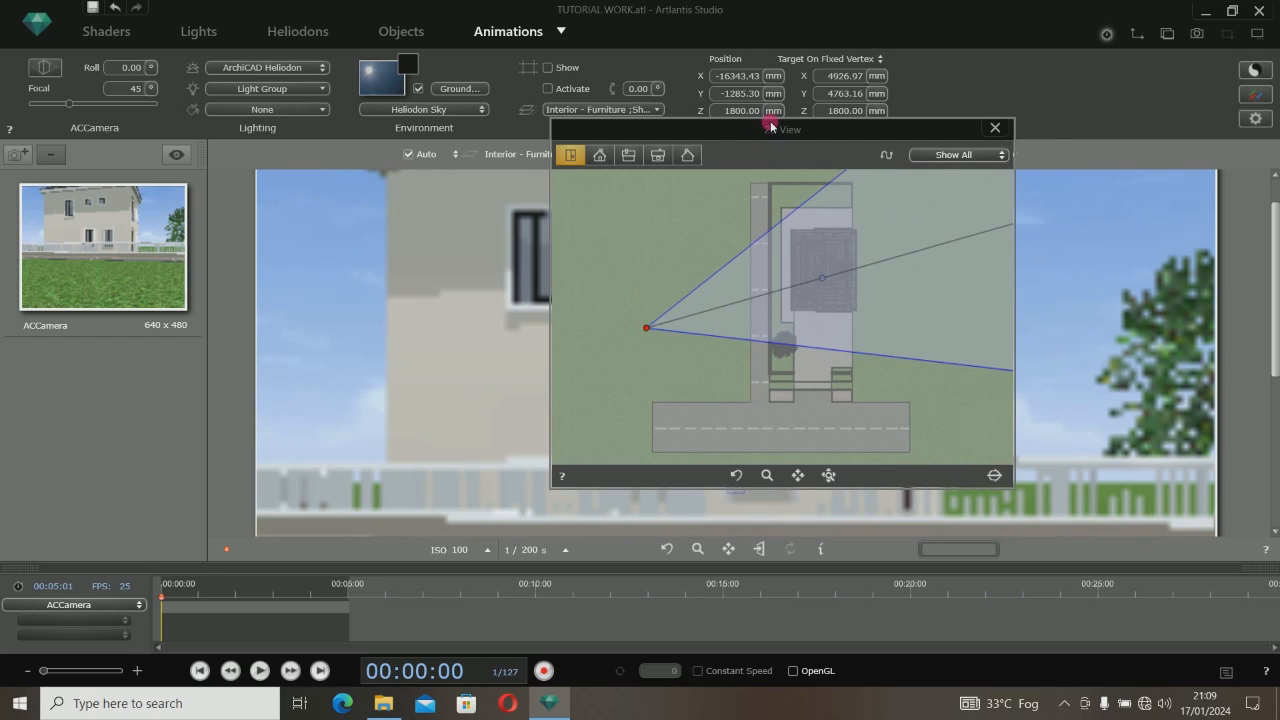
{"action": "left_click_drag", "start_coordinate": [769, 127], "coordinate": [141, 130]}
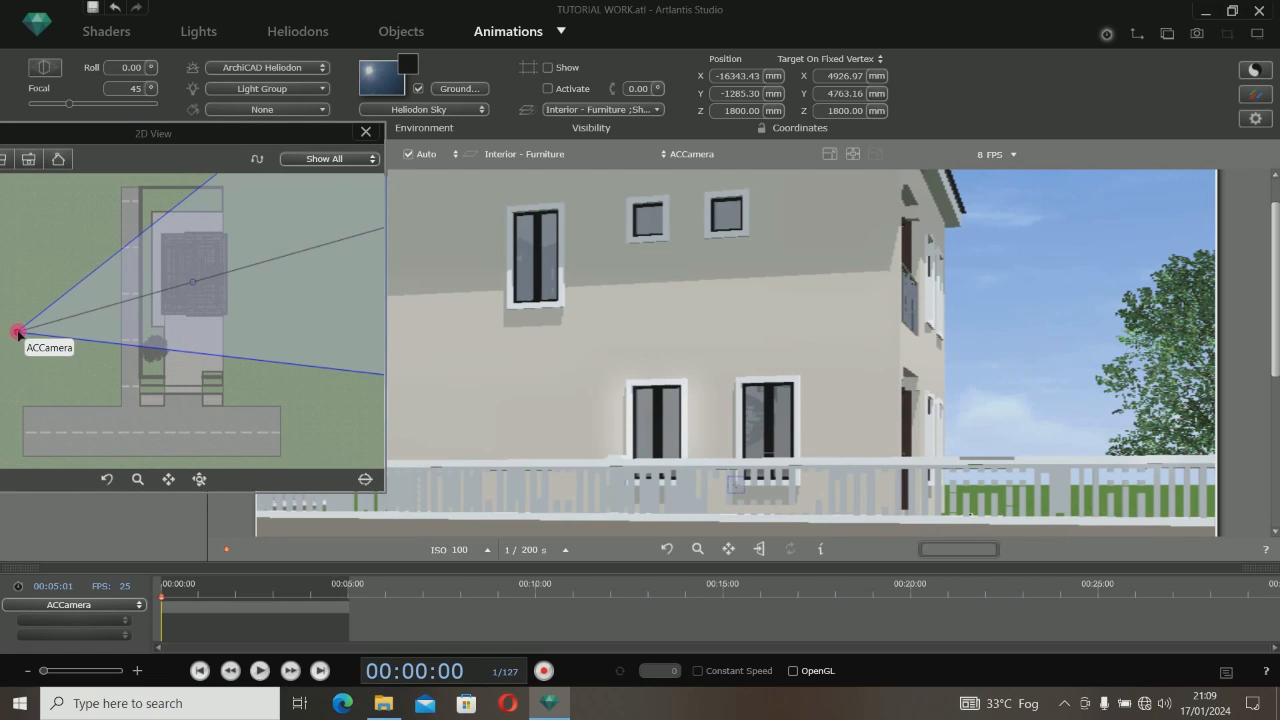
{"action": "left_click_drag", "start_coordinate": [17, 327], "coordinate": [103, 180]}
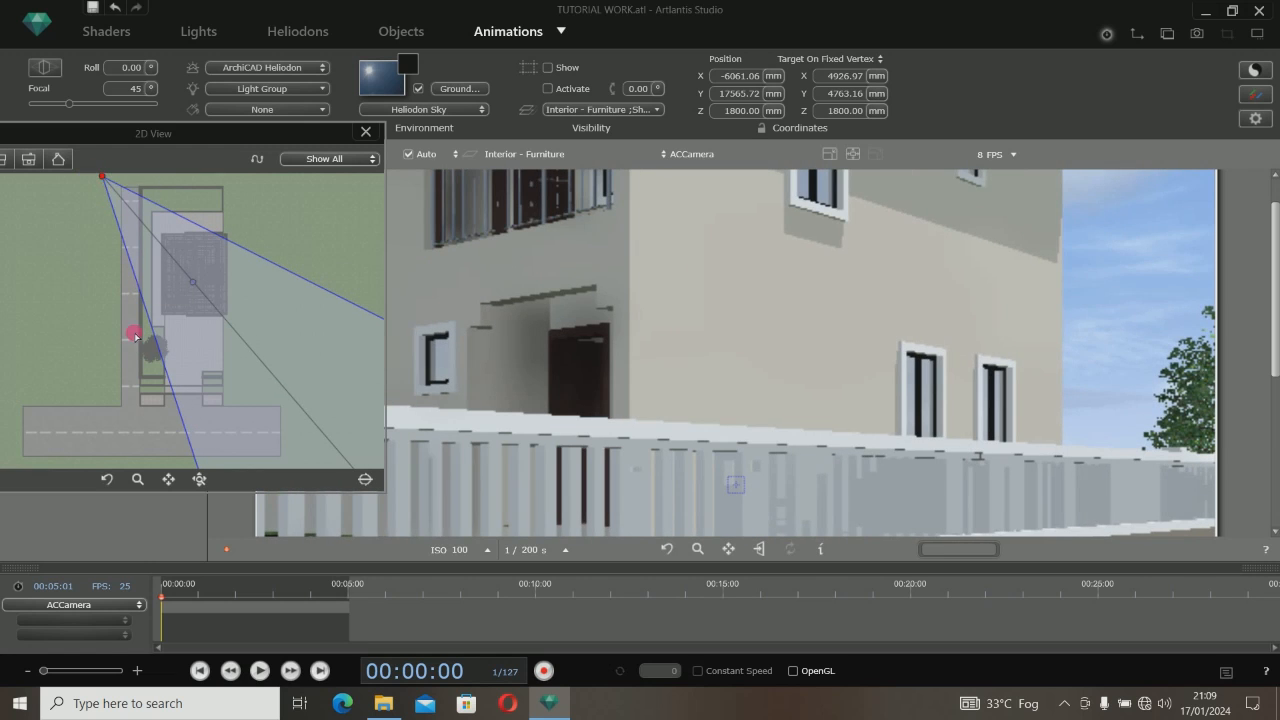
{"action": "scroll", "coordinate": [135, 337], "scroll_direction": "down", "scroll_amount": 3}
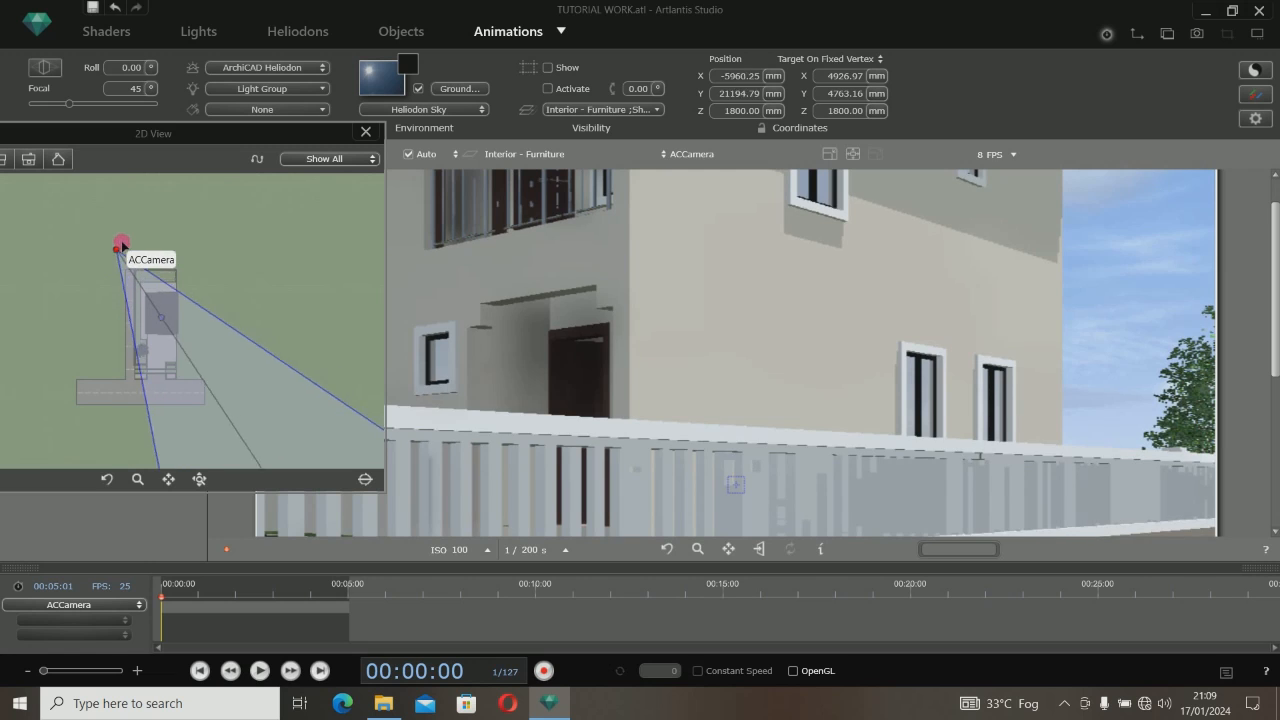
{"action": "left_click_drag", "start_coordinate": [122, 246], "coordinate": [200, 400]}
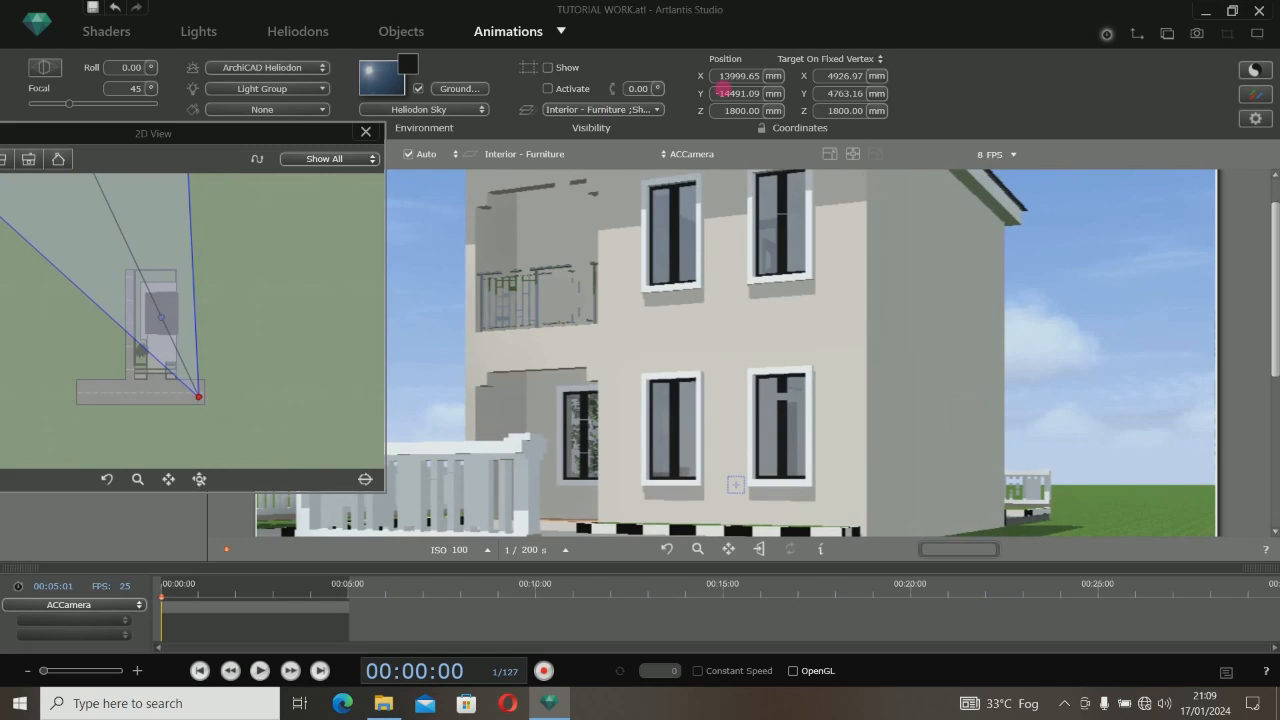
Set the camera to Target On Path and aim it back at the house with a horizontal angle of about -25°
{"action": "left_click", "coordinate": [828, 59]}
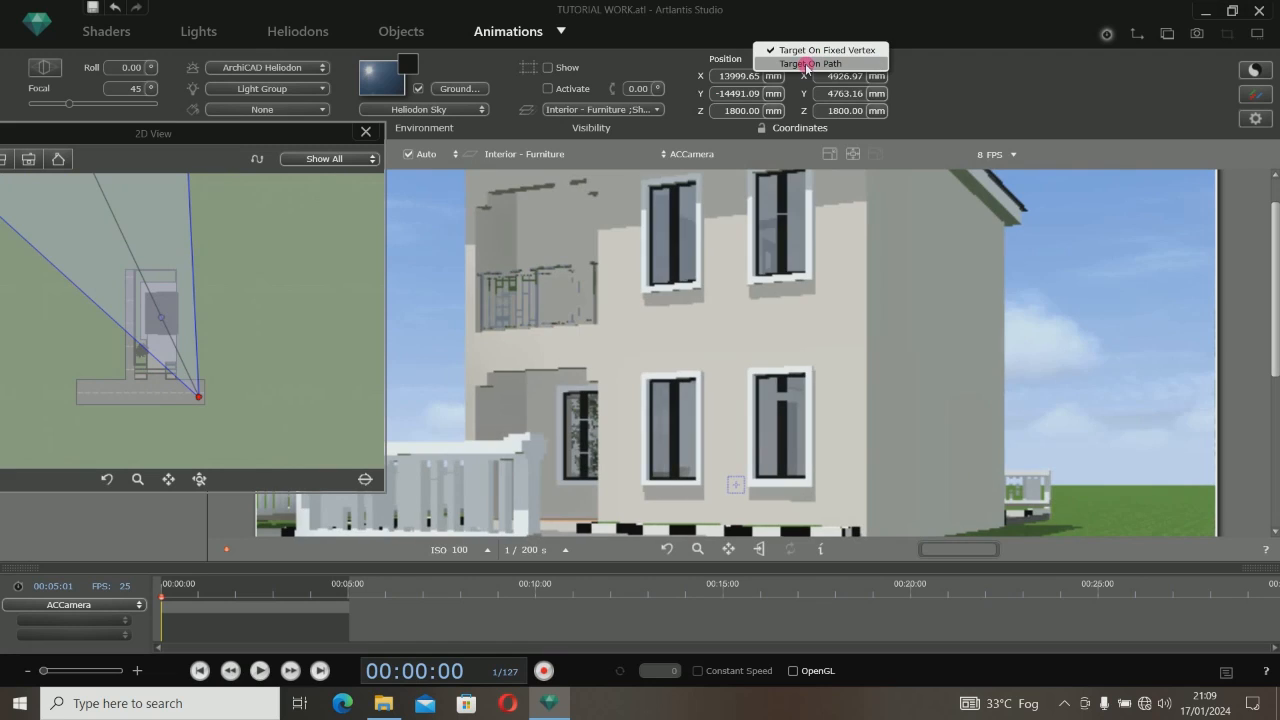
{"action": "left_click", "coordinate": [803, 64]}
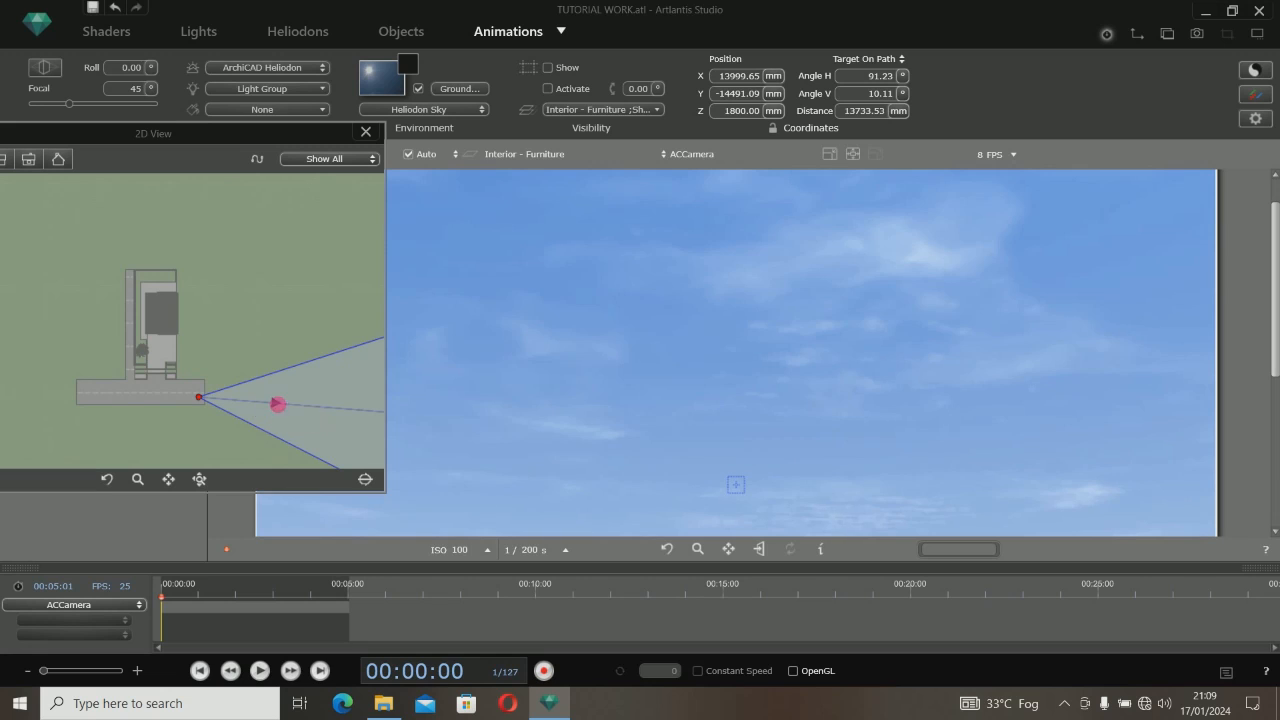
{"action": "left_click_drag", "start_coordinate": [275, 402], "coordinate": [143, 303]}
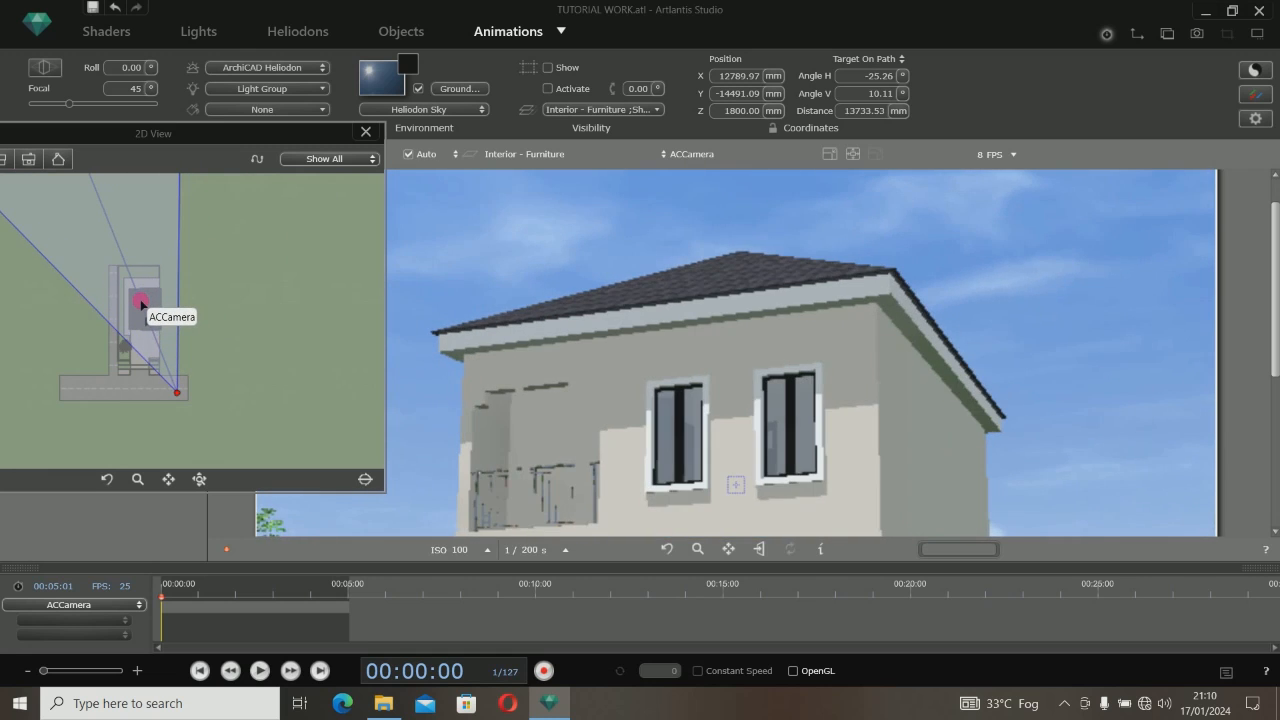
{"action": "left_click_drag", "start_coordinate": [1275, 325], "coordinate": [1266, 440]}
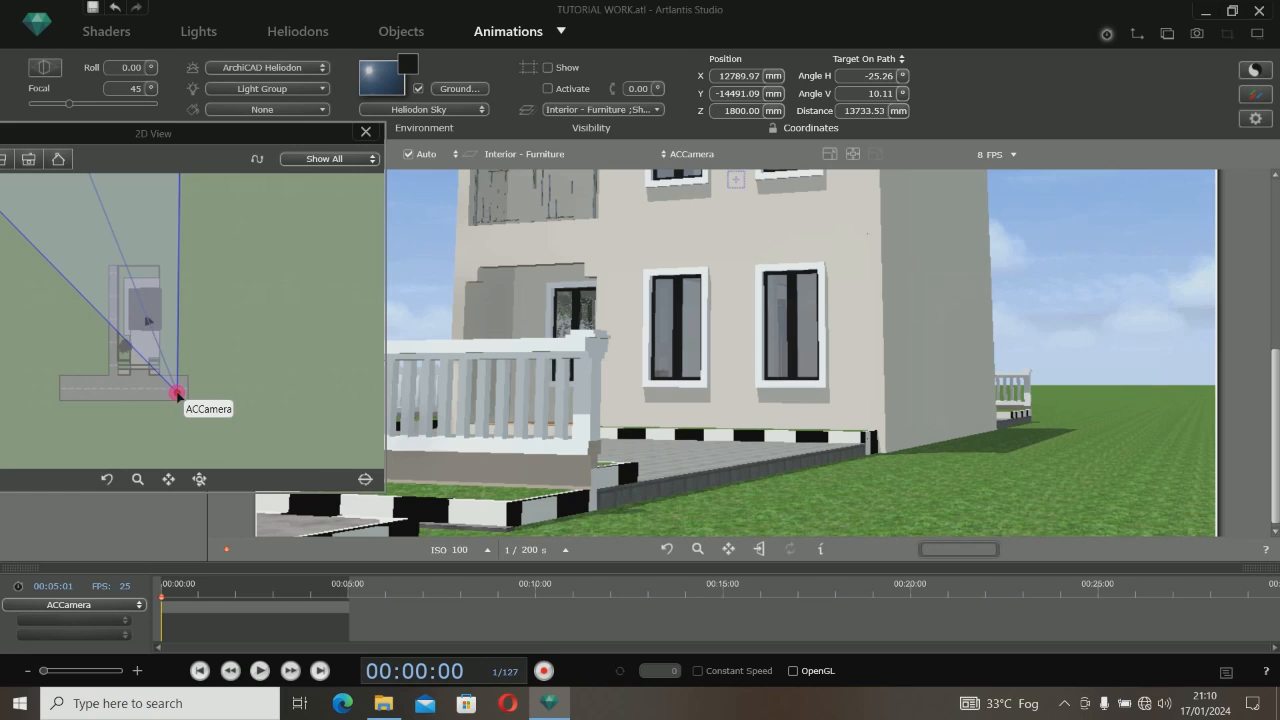
Nudge the camera in plan to about X 13863 mm, Y -13570 mm and aim it along the front road at about -66° horizontally
{"action": "mouse_move", "coordinate": [178, 393]}
{"action": "left_mouse_down"}
{"action": "mouse_move", "coordinate": [205, 379]}
{"action": "mouse_move", "coordinate": [166, 391]}
{"action": "mouse_move", "coordinate": [194, 380]}
{"action": "mouse_move", "coordinate": [177, 380]}
{"action": "mouse_move", "coordinate": [181, 392]}
{"action": "left_mouse_up"}
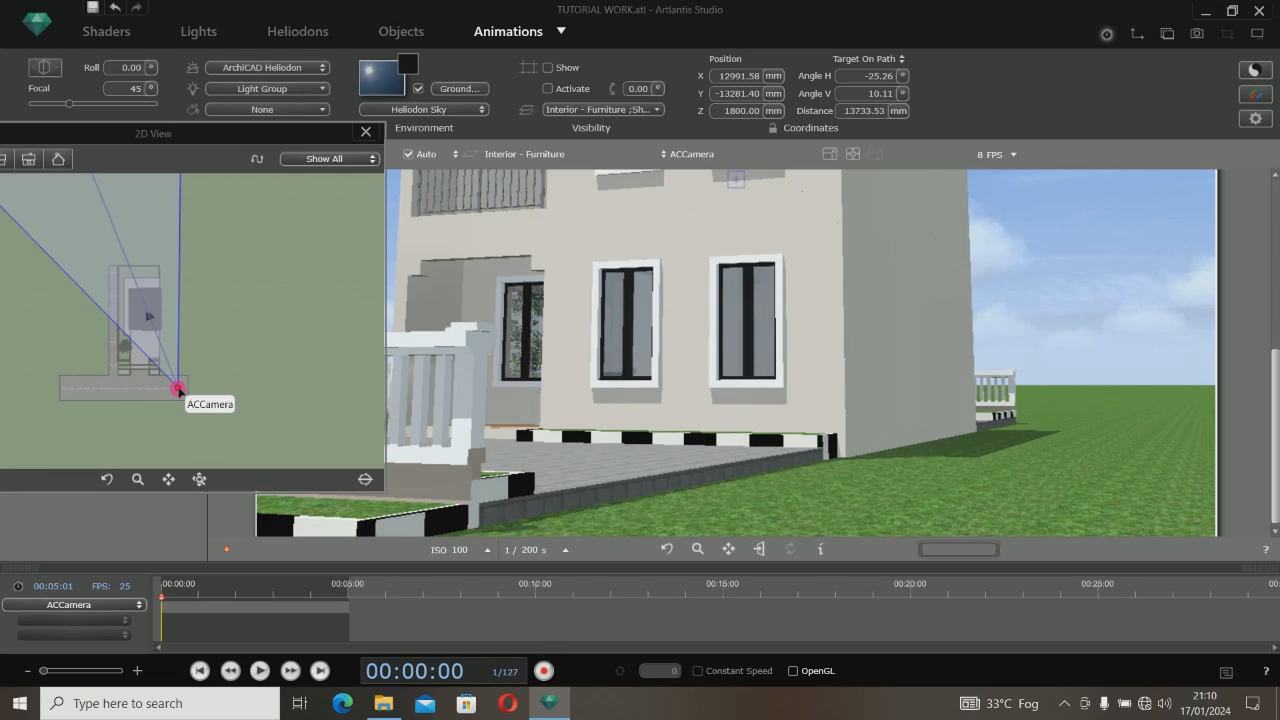
{"action": "left_click_drag", "start_coordinate": [155, 316], "coordinate": [150, 333]}
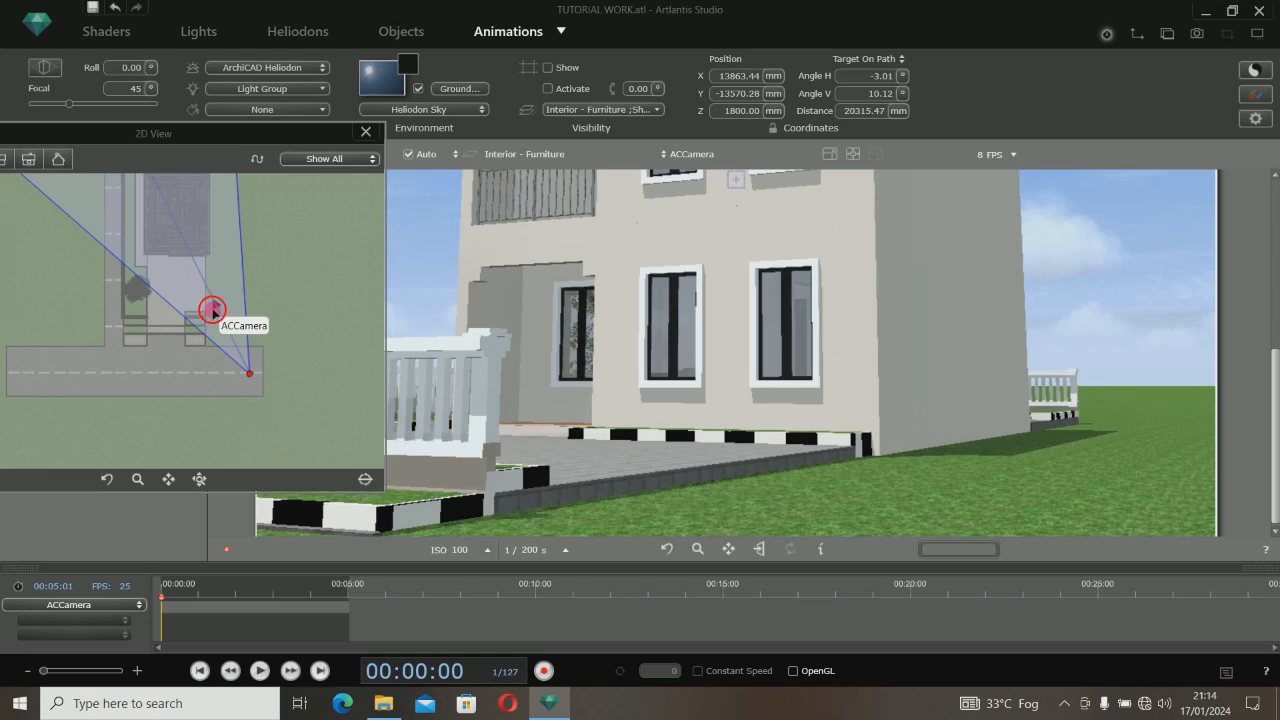
{"action": "left_click_drag", "start_coordinate": [212, 312], "coordinate": [179, 376]}
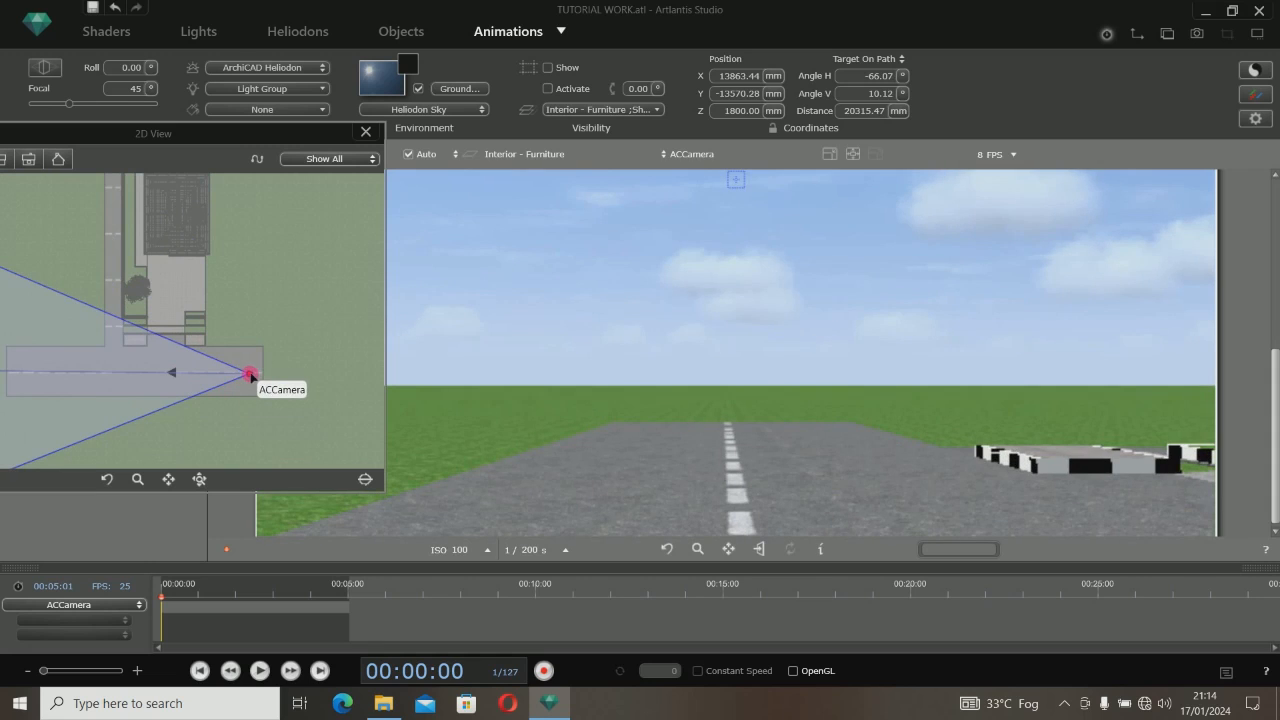
Reposition the camera along the front road in plan, finishing at about X 14468 mm, Y -15183 mm with a horizontal angle of about 24°
{"action": "mouse_move", "coordinate": [250, 375]}
{"action": "left_mouse_down"}
{"action": "mouse_move", "coordinate": [43, 371]}
{"action": "mouse_move", "coordinate": [360, 388]}
{"action": "mouse_move", "coordinate": [158, 375]}
{"action": "mouse_move", "coordinate": [268, 373]}
{"action": "left_mouse_up"}
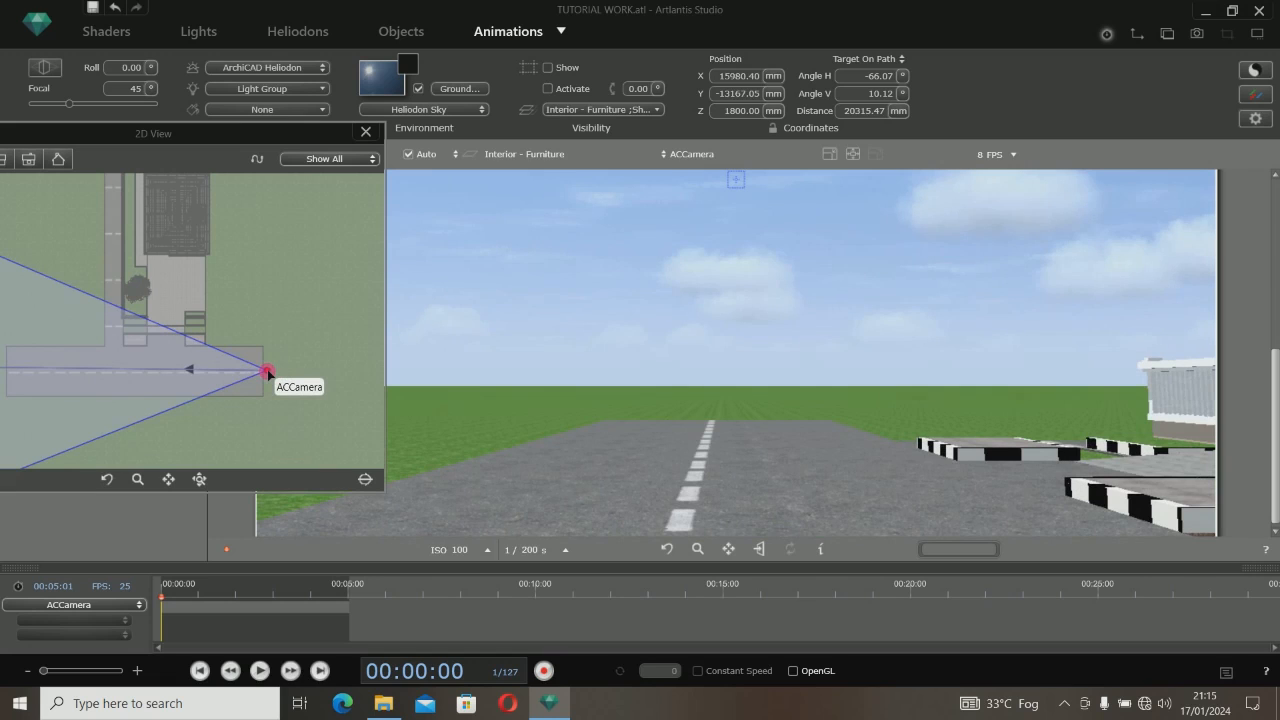
{"action": "left_click_drag", "start_coordinate": [268, 373], "coordinate": [303, 374]}
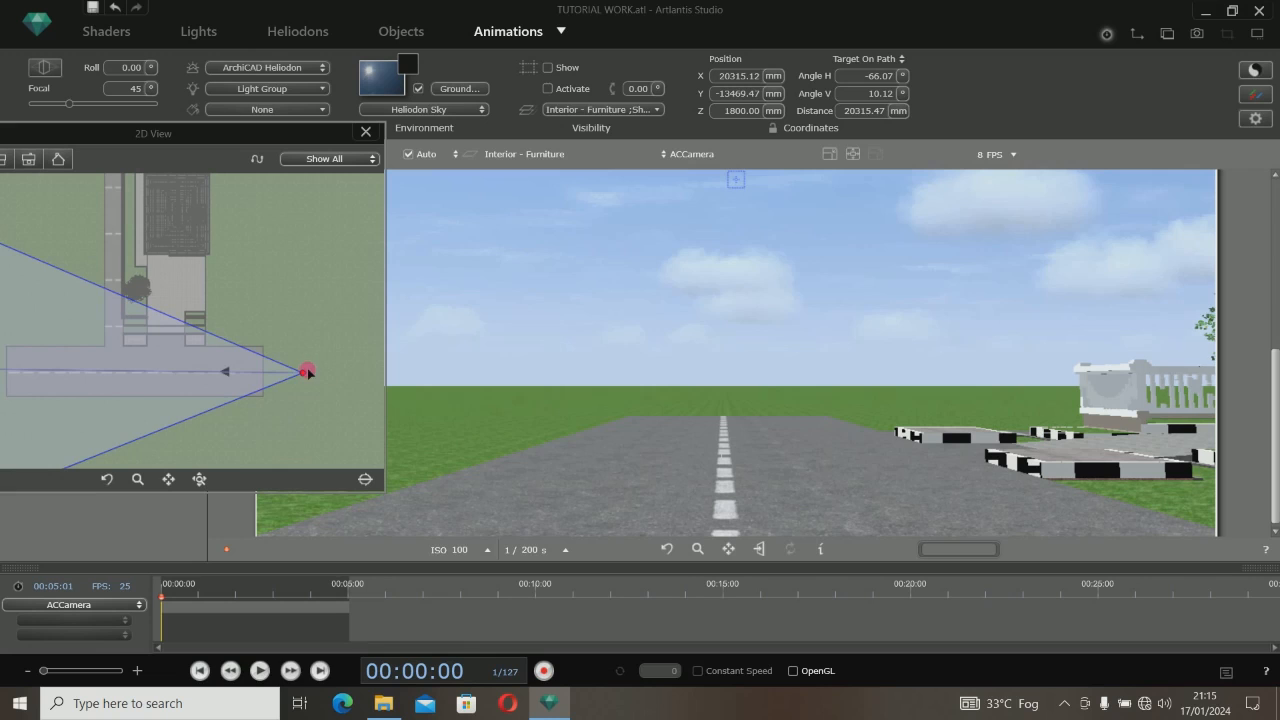
{"action": "left_click_drag", "start_coordinate": [290, 376], "coordinate": [114, 300]}
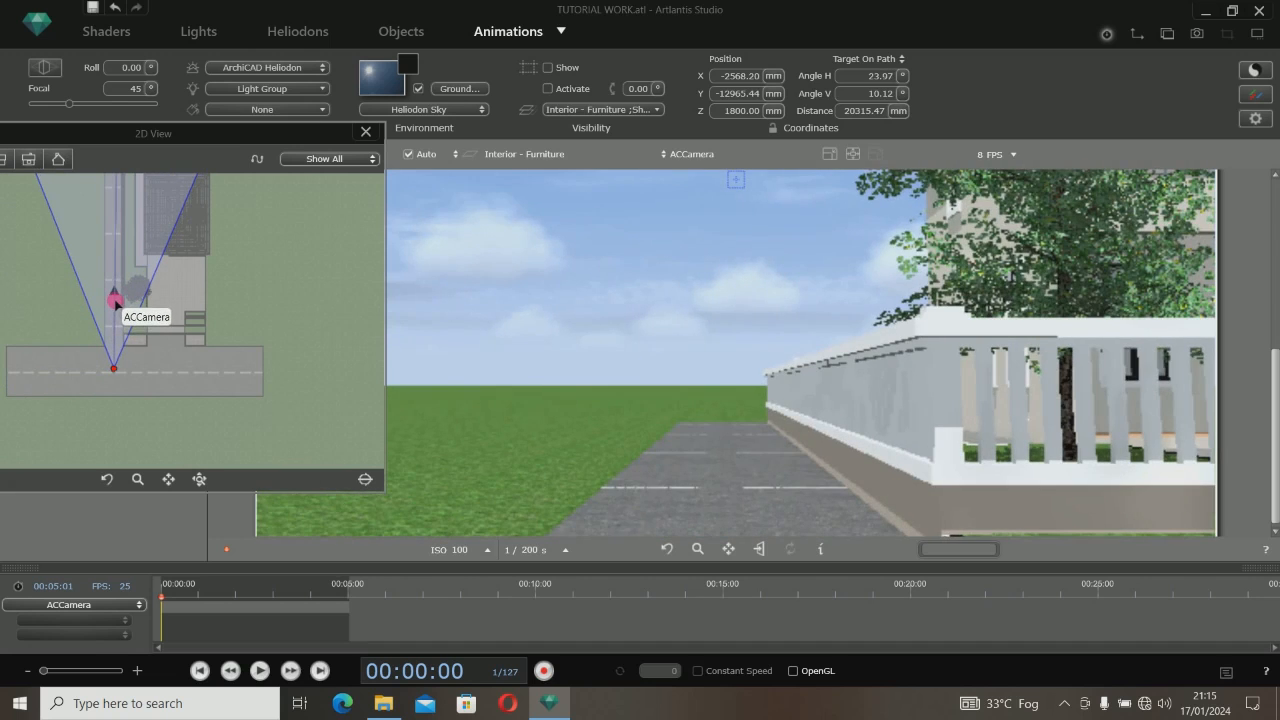
{"action": "left_click_drag", "start_coordinate": [116, 376], "coordinate": [255, 390]}
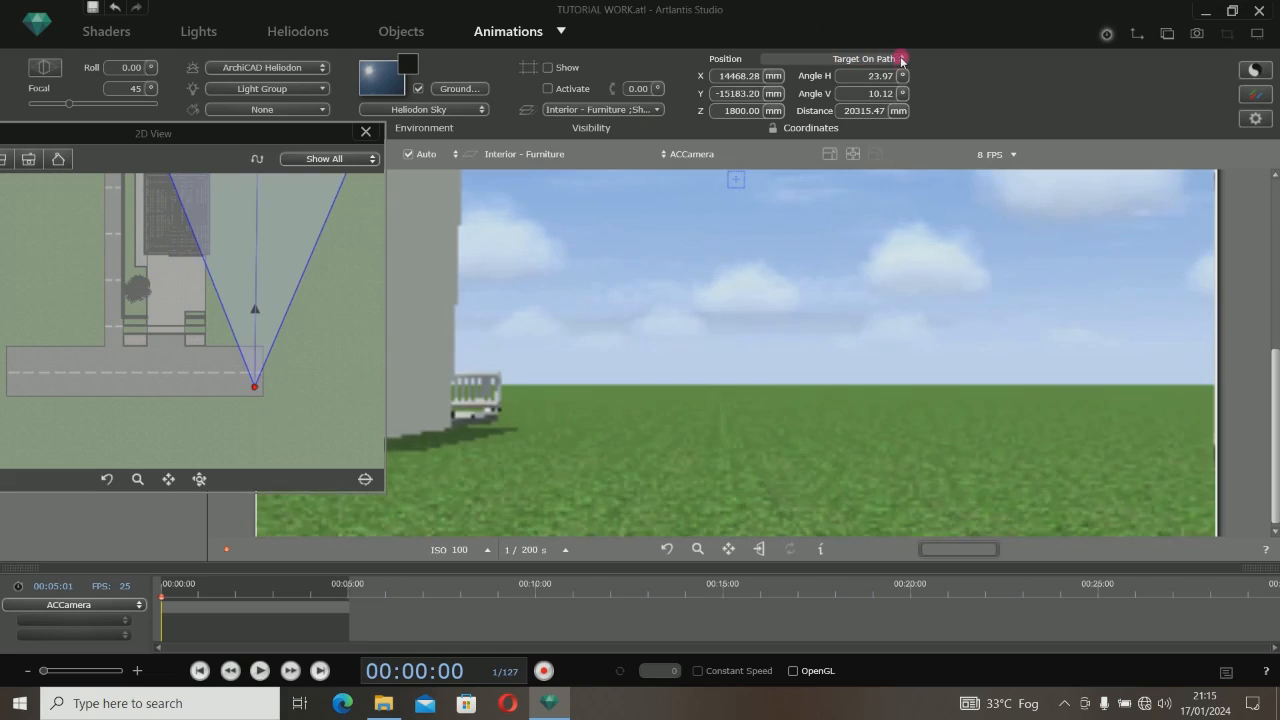
Set the camera to Target On Fixed Vertex and move its target in plan onto the house at about X 5292 mm, Y 5950 mm
{"action": "left_click", "coordinate": [869, 58]}
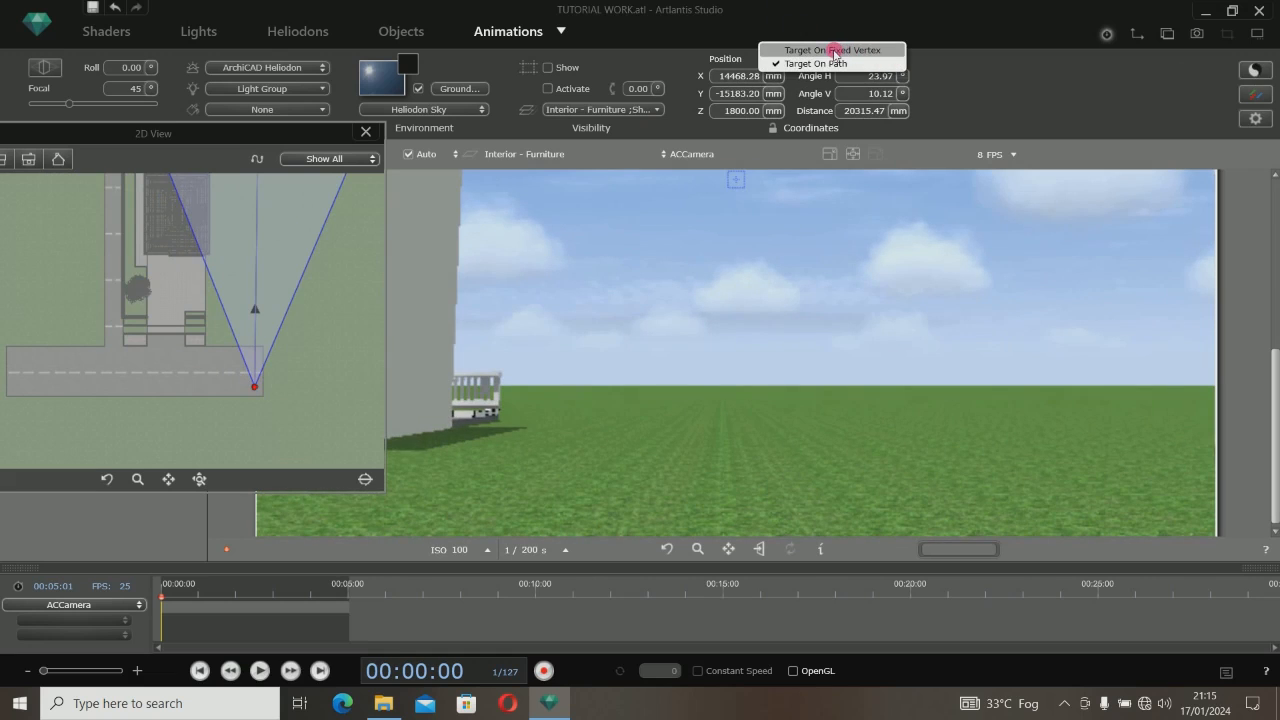
{"action": "left_click", "coordinate": [834, 50]}
{"action": "scroll", "coordinate": [255, 388], "scroll_direction": "up", "scroll_amount": 5}
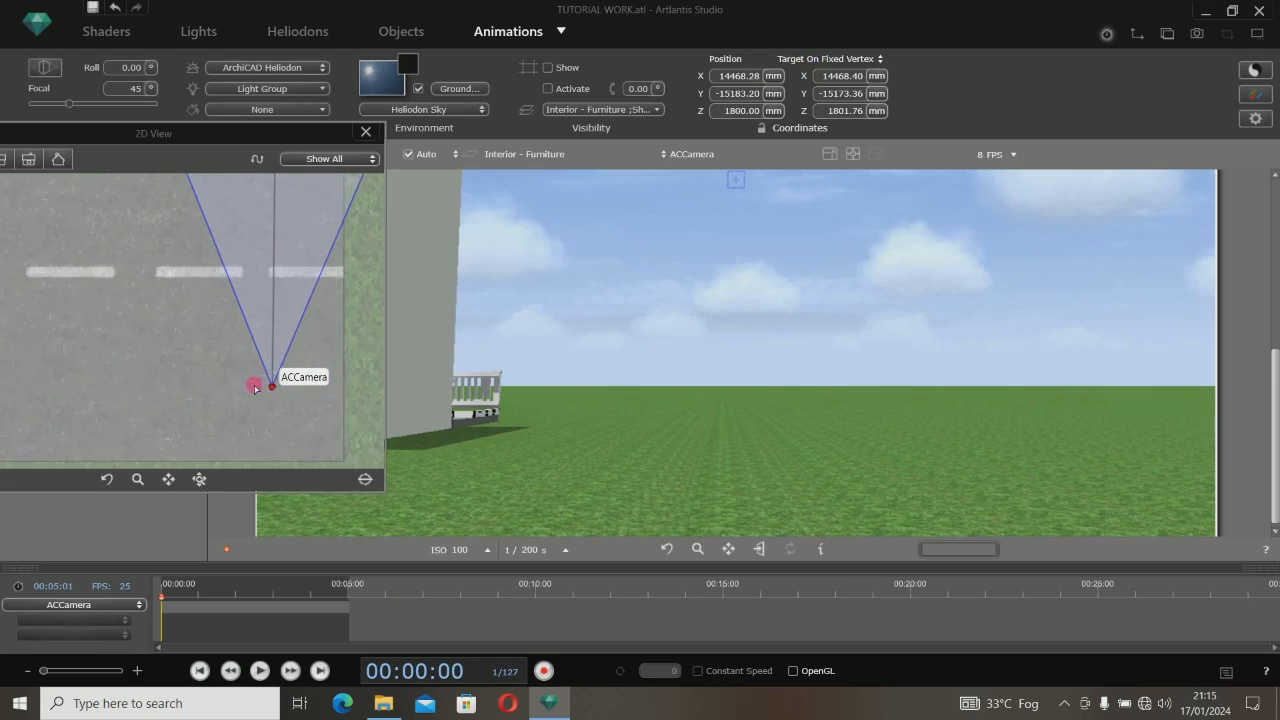
{"action": "scroll", "coordinate": [290, 410], "scroll_direction": "up", "scroll_amount": 3}
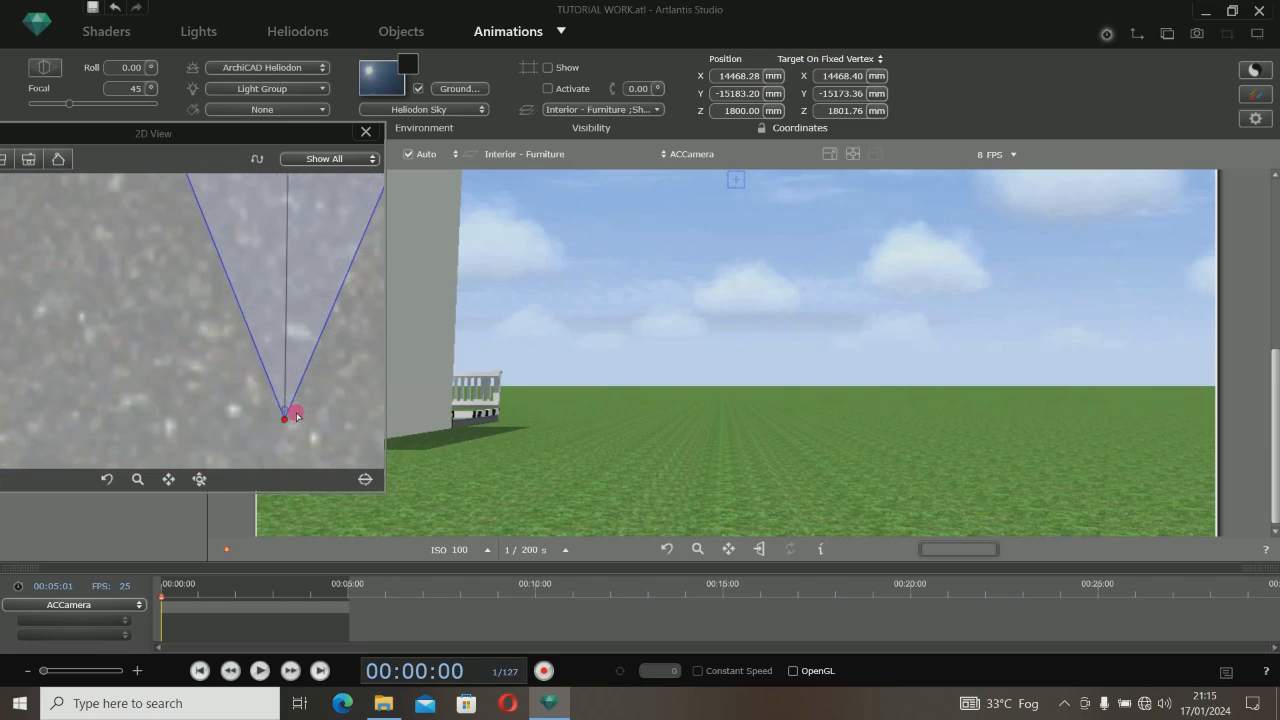
{"action": "left_click_drag", "start_coordinate": [251, 403], "coordinate": [205, 190]}
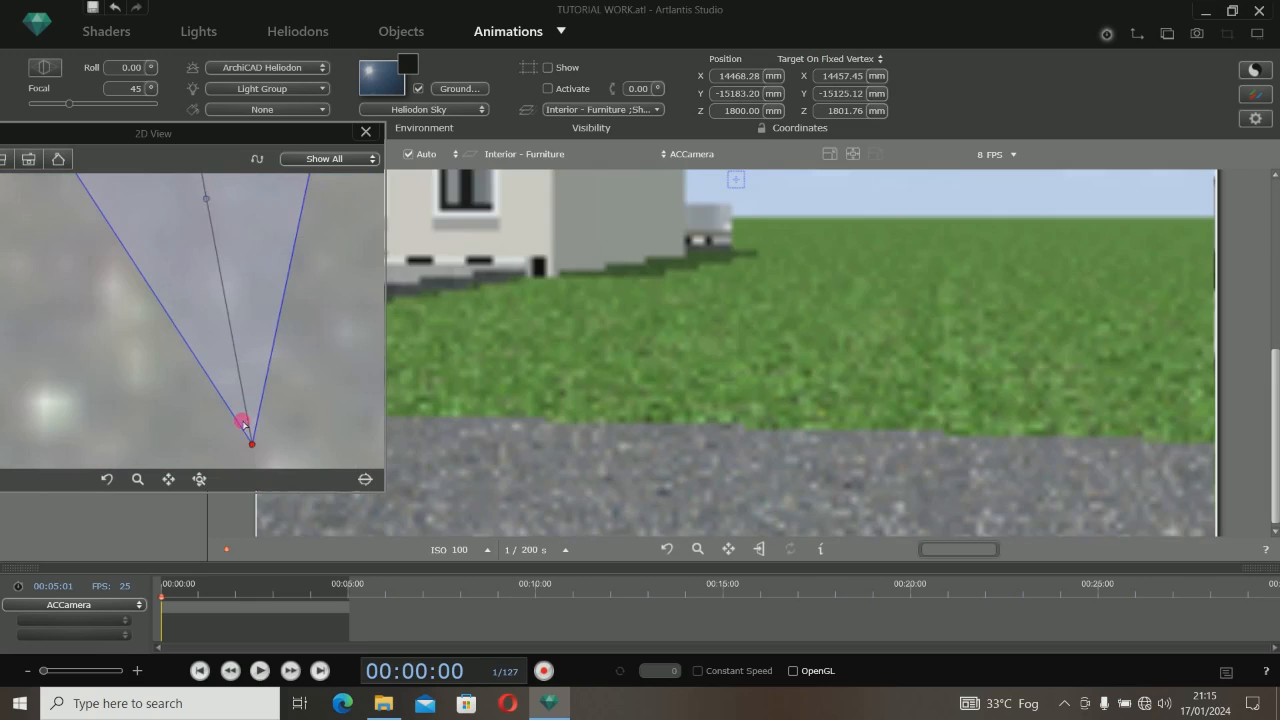
{"action": "scroll", "coordinate": [243, 421], "scroll_direction": "down", "scroll_amount": 3}
{"action": "left_click_drag", "start_coordinate": [234, 366], "coordinate": [177, 206]}
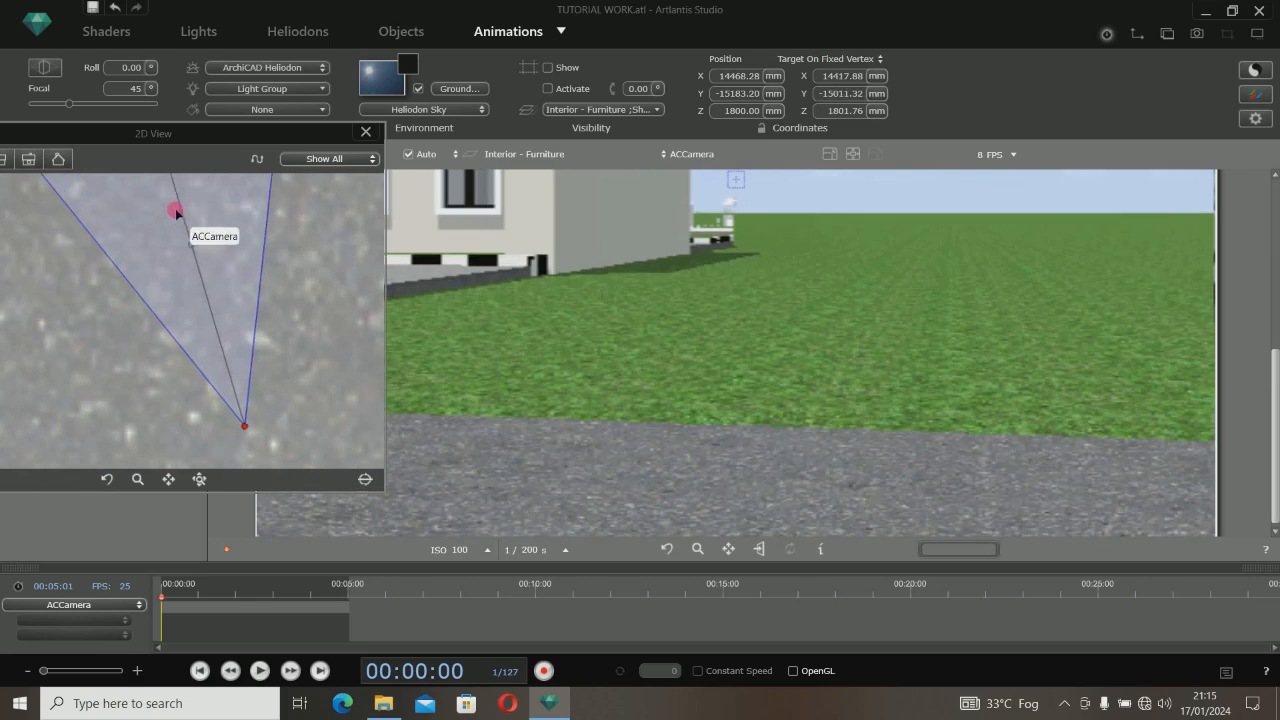
{"action": "scroll", "coordinate": [220, 405], "scroll_direction": "down", "scroll_amount": 3}
{"action": "left_click_drag", "start_coordinate": [216, 385], "coordinate": [177, 249]}
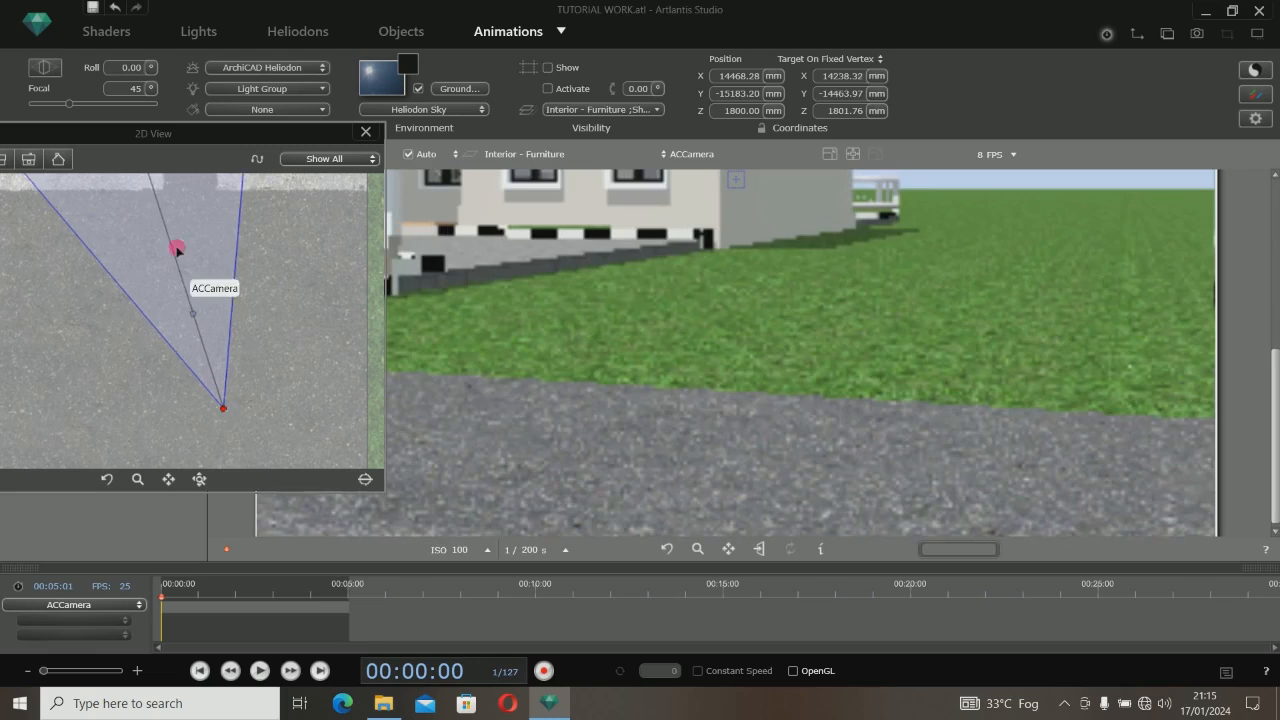
{"action": "scroll", "coordinate": [220, 372], "scroll_direction": "down", "scroll_amount": 3}
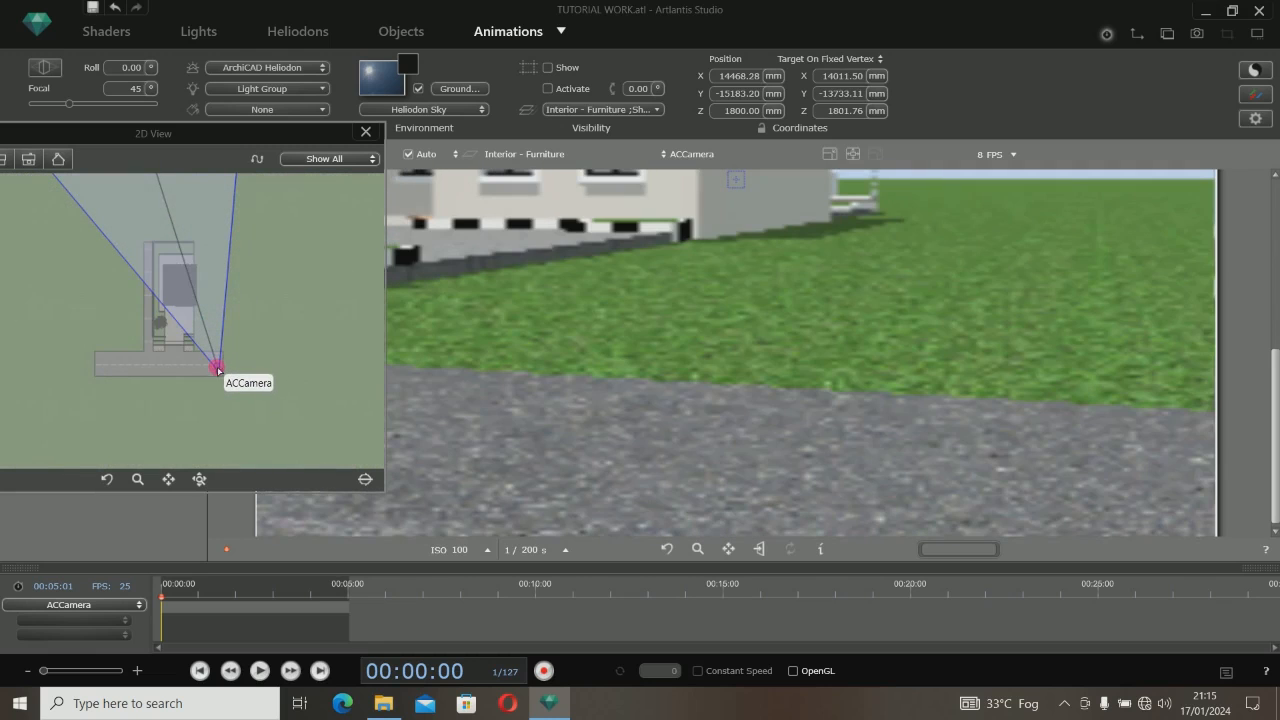
{"action": "scroll", "coordinate": [220, 363], "scroll_direction": "up", "scroll_amount": 3}
{"action": "left_click_drag", "start_coordinate": [220, 363], "coordinate": [148, 205]}
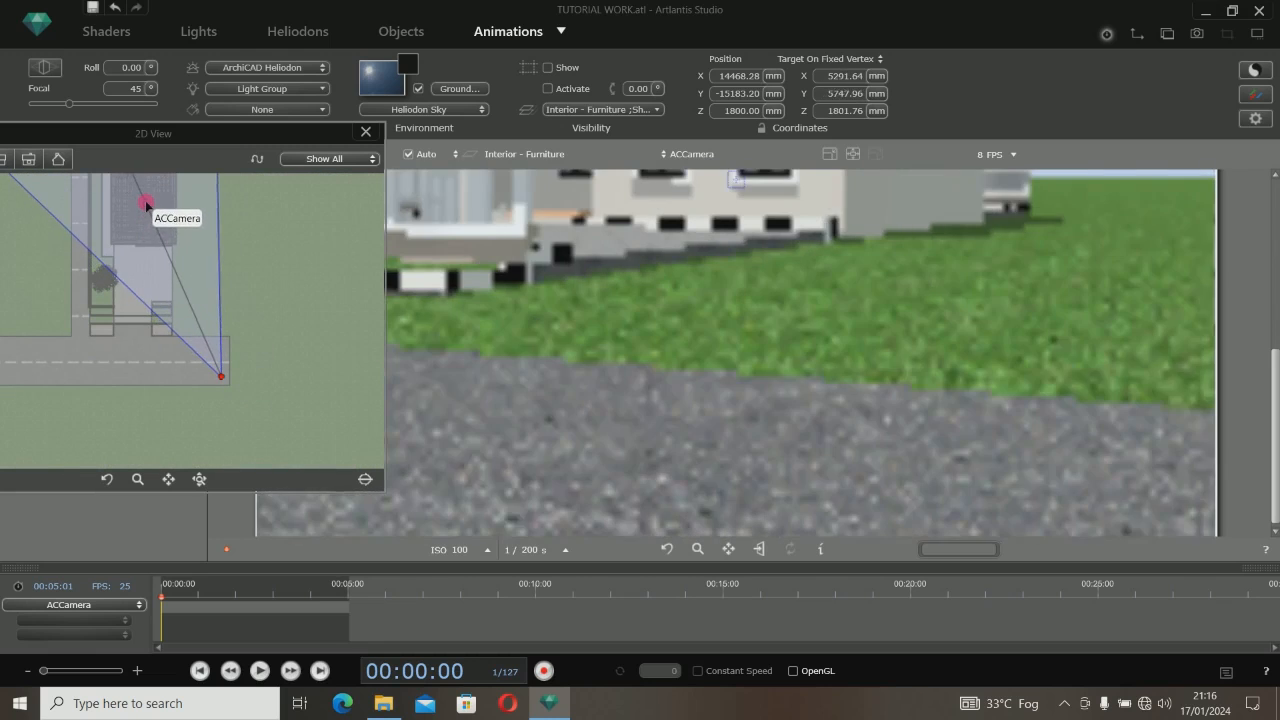
Set the camera's focal to 75 and activate the architect camera
{"action": "left_click_drag", "start_coordinate": [256, 148], "coordinate": [858, 181]}
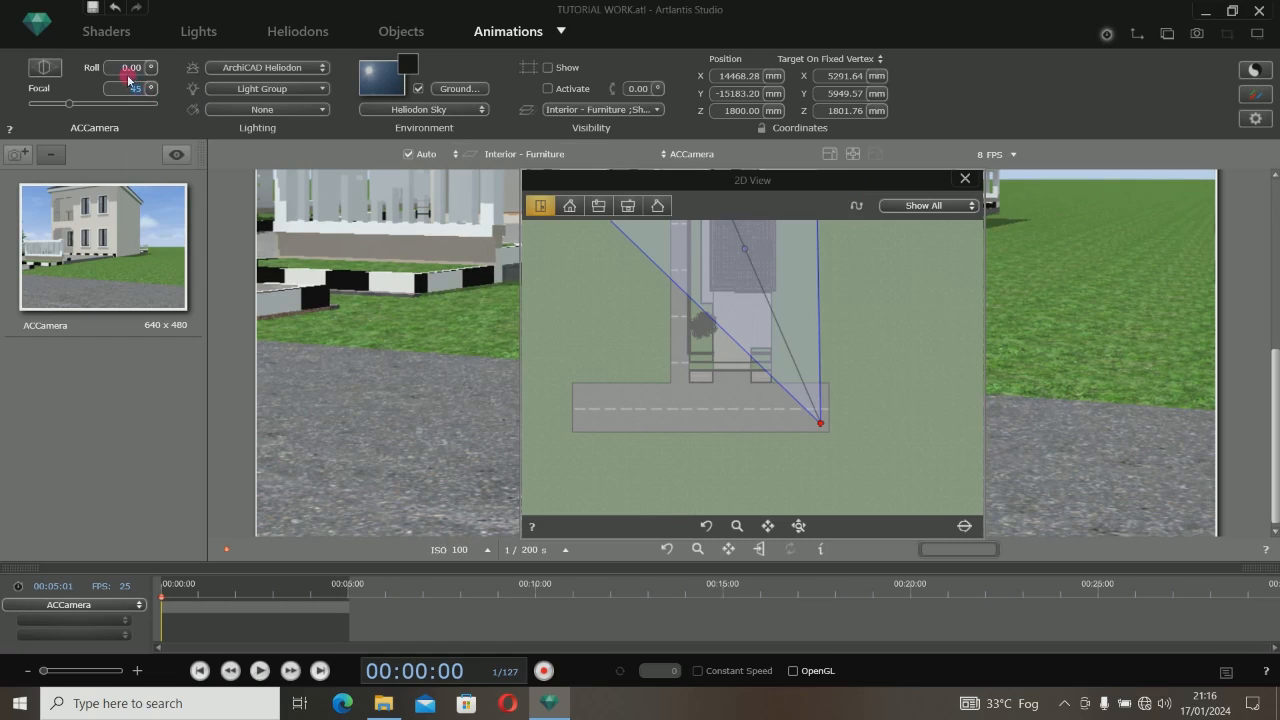
{"action": "type", "text": "75"}
{"action": "key", "text": "Return"}
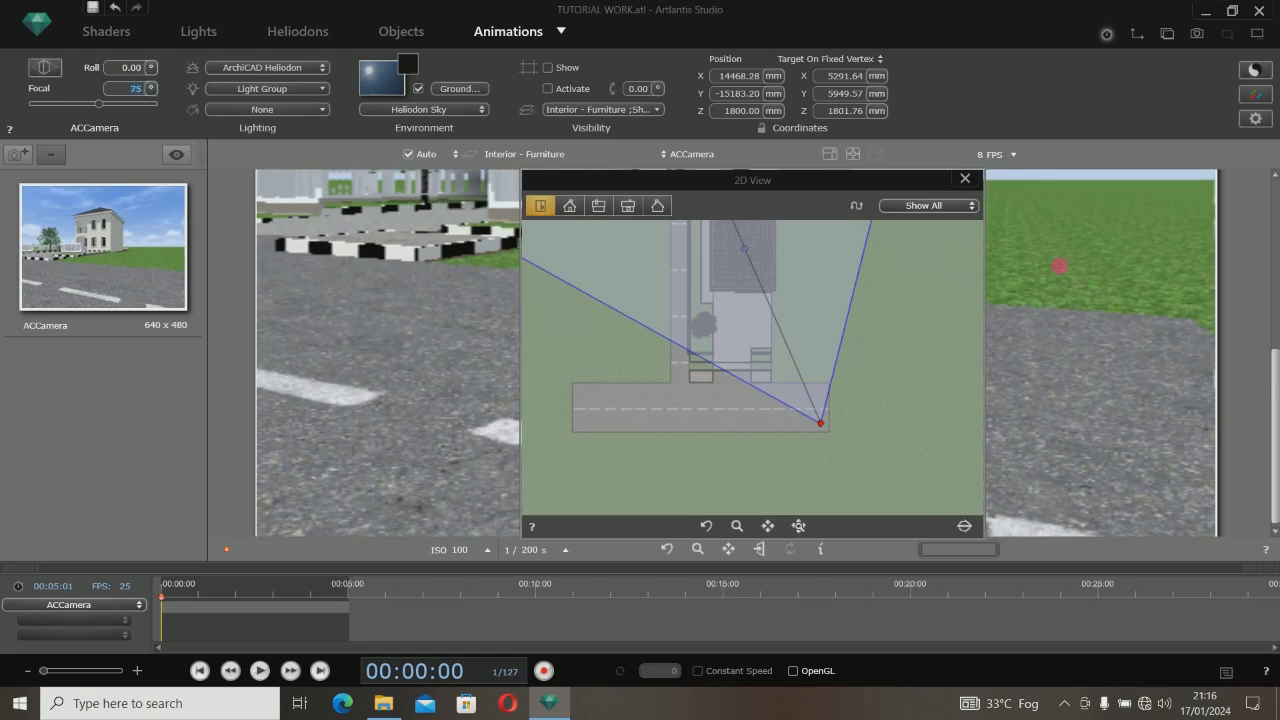
{"action": "left_click_drag", "start_coordinate": [830, 179], "coordinate": [796, 163]}
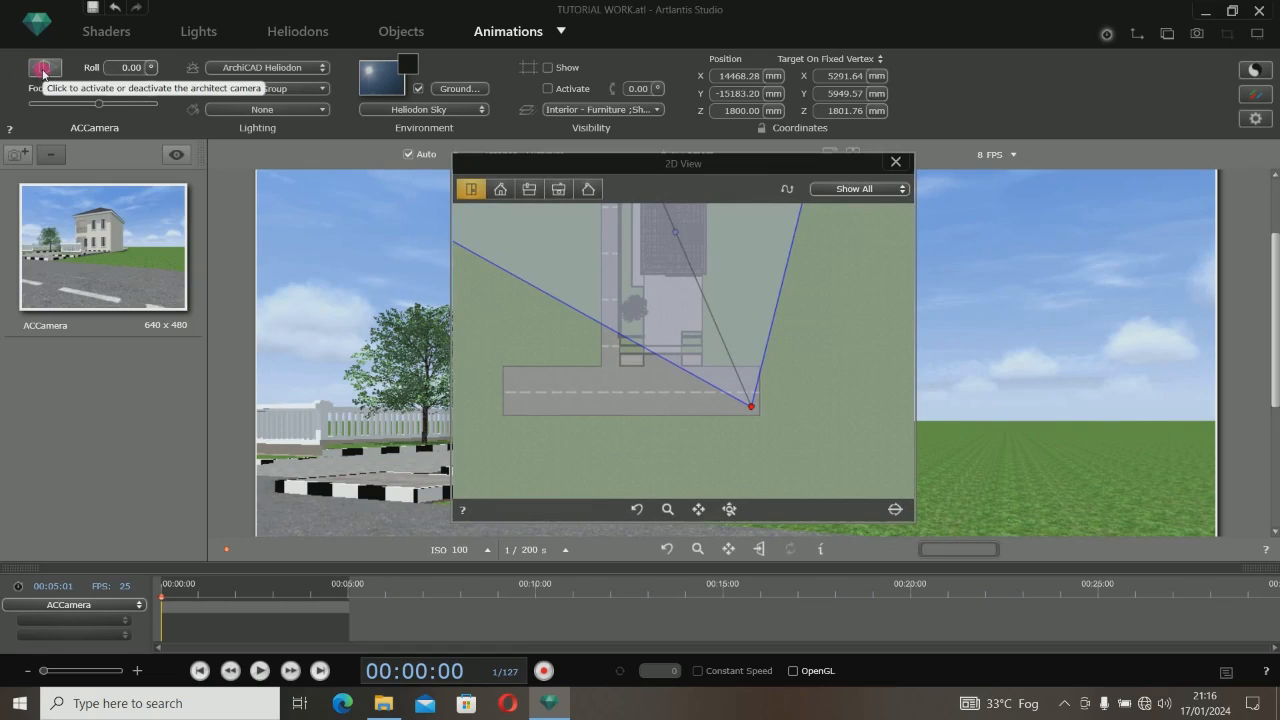
{"action": "left_click", "coordinate": [43, 68]}
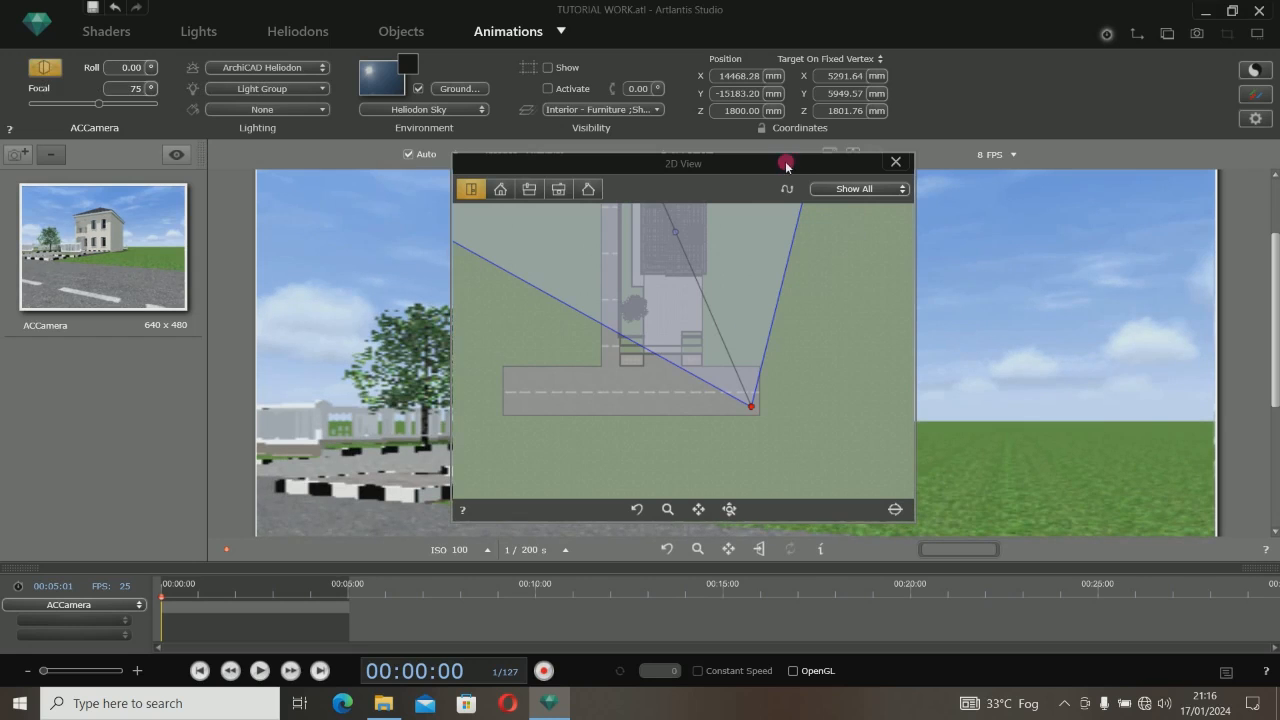
{"action": "left_click_drag", "start_coordinate": [789, 161], "coordinate": [963, 103]}
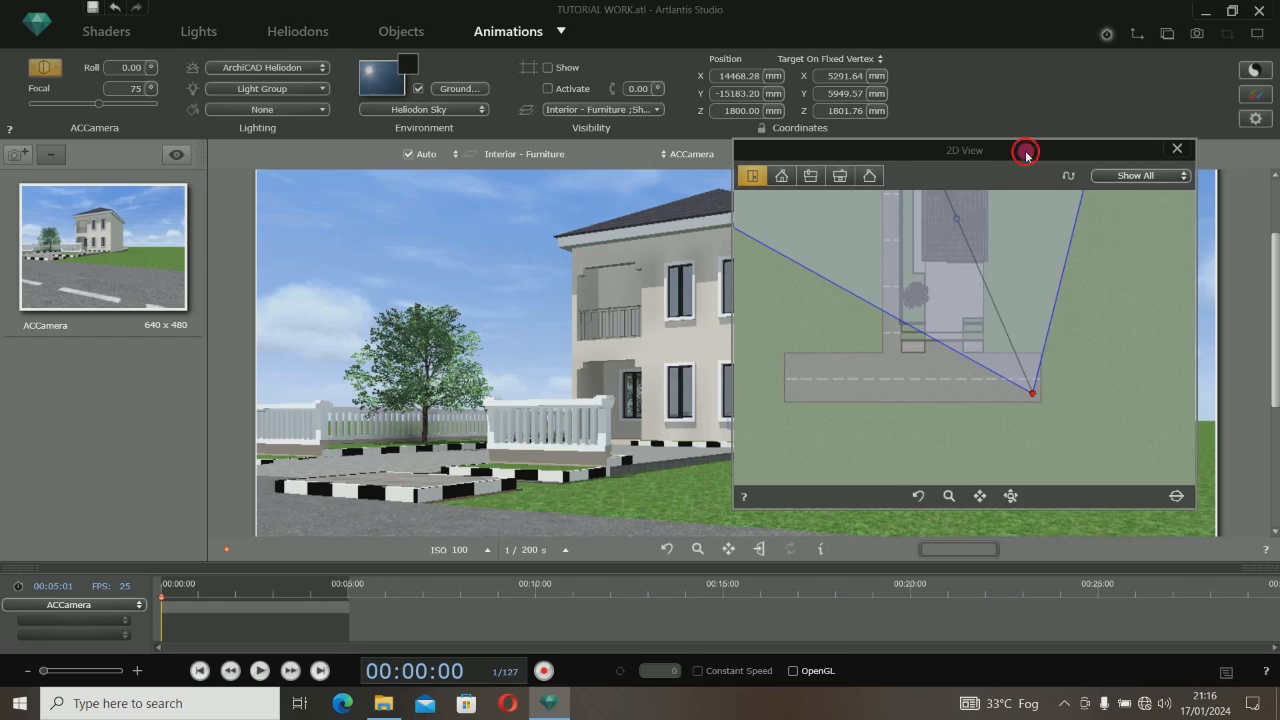
{"action": "left_click_drag", "start_coordinate": [1026, 155], "coordinate": [968, 135]}
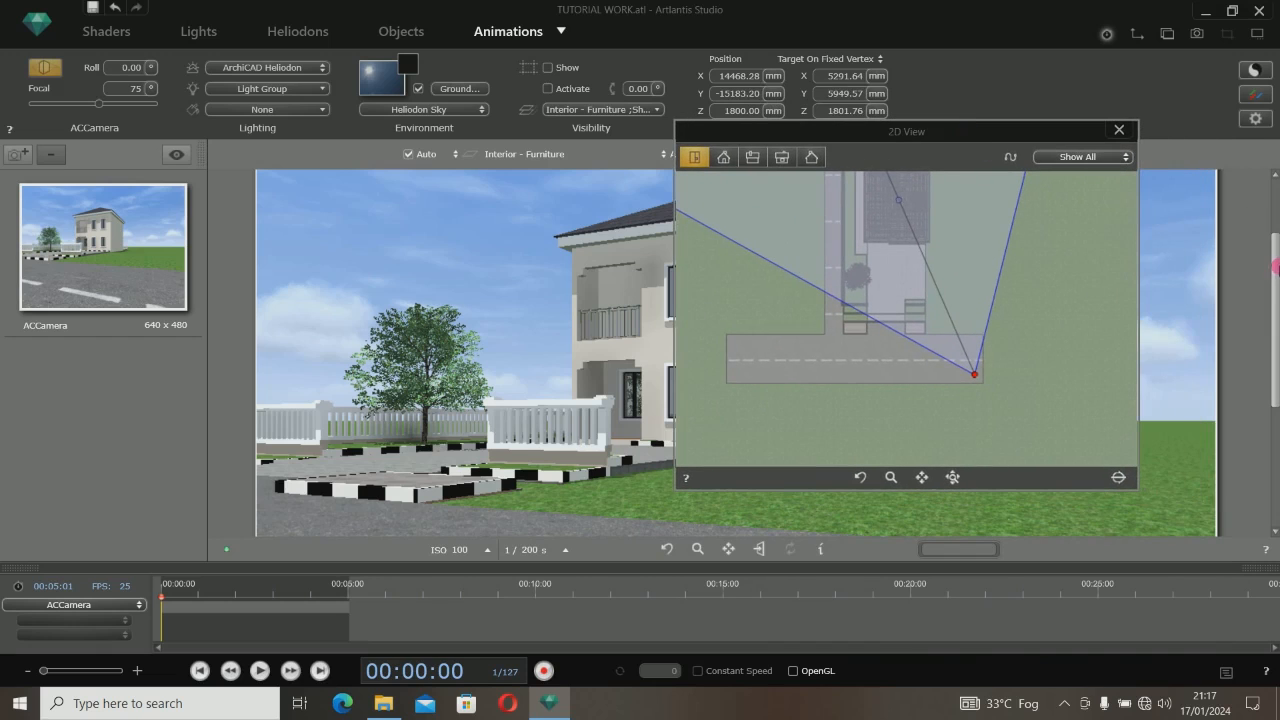
Open the object catalogue and place the Man-C0016 figure on the road in front of the house
{"action": "left_click_drag", "start_coordinate": [1276, 275], "coordinate": [1275, 319]}
{"action": "left_click_drag", "start_coordinate": [957, 134], "coordinate": [1085, 153]}
{"action": "left_click", "coordinate": [400, 33]}
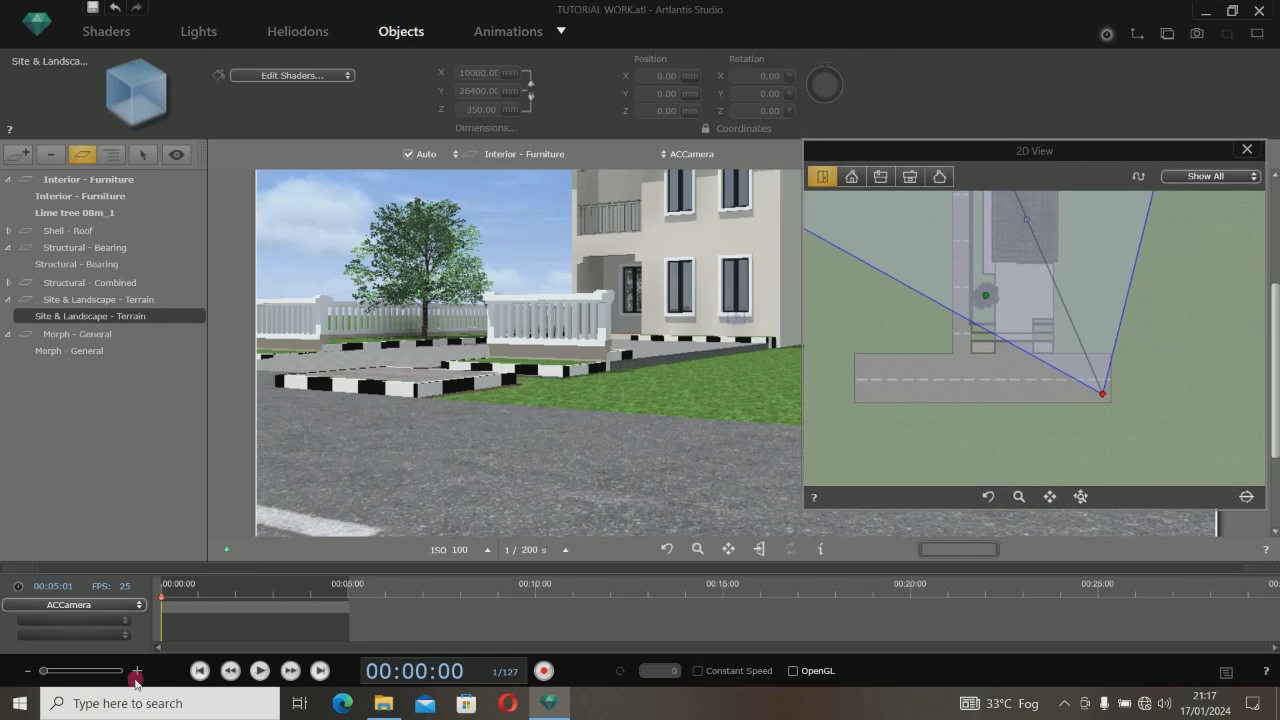
{"action": "left_click", "coordinate": [1108, 36]}
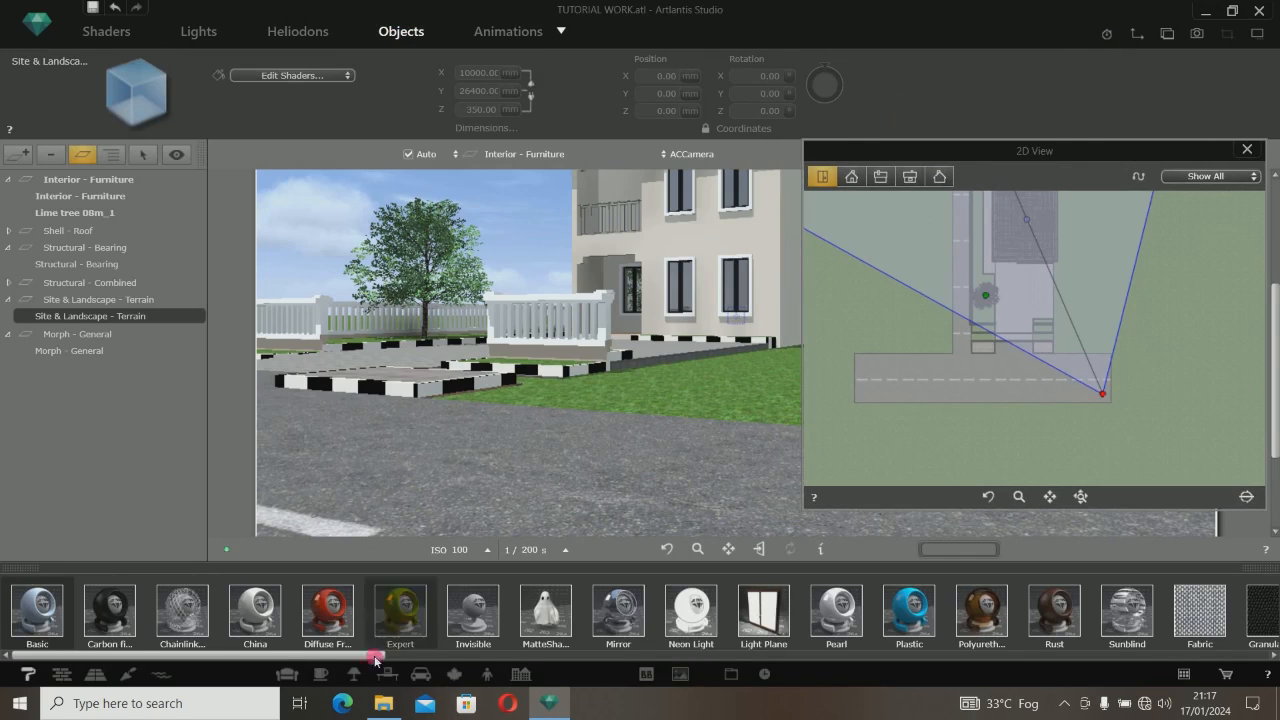
{"action": "left_click", "coordinate": [486, 678]}
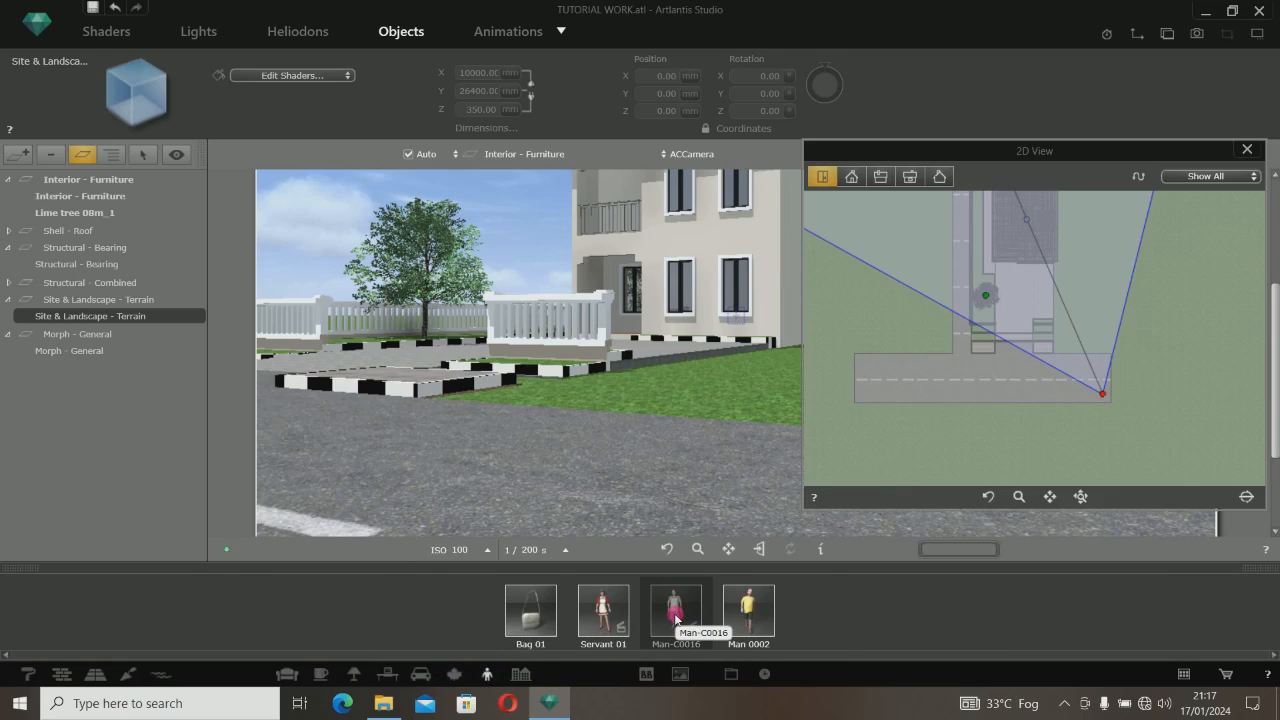
{"action": "left_click_drag", "start_coordinate": [676, 618], "coordinate": [735, 453]}
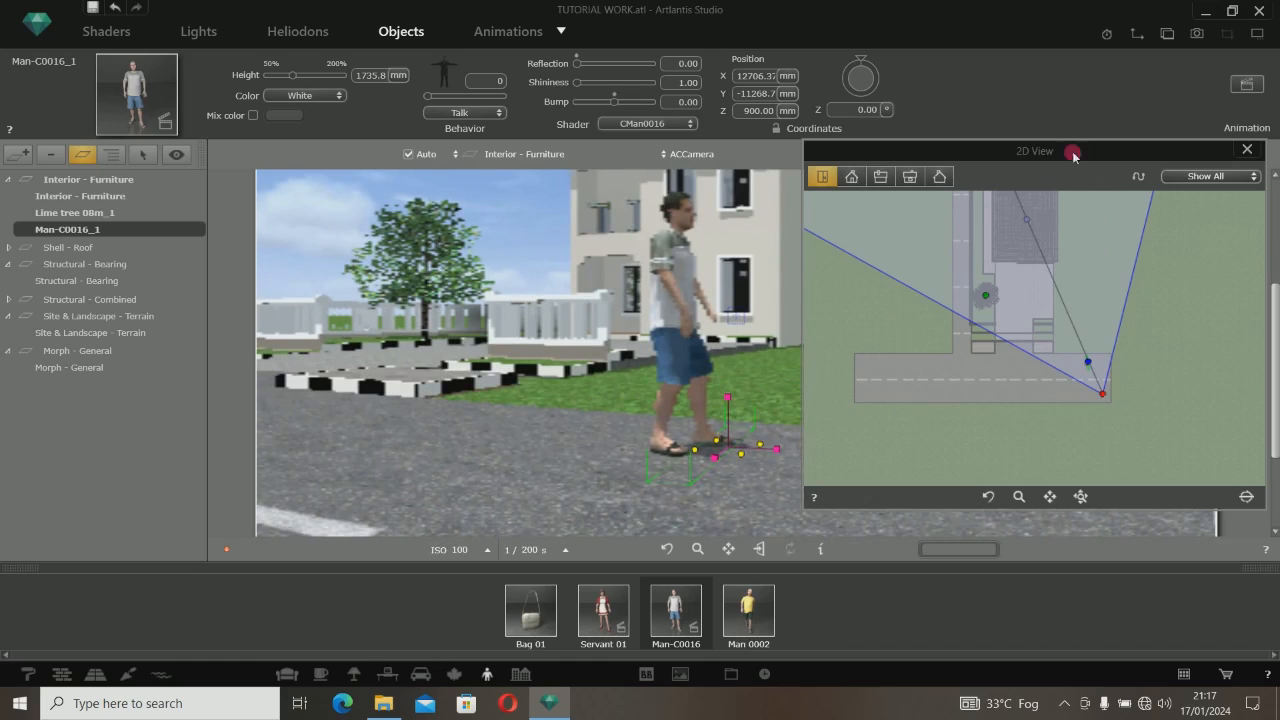
Rotate the man to about 184° and move him in plan to about X 12328 mm, Y -10866 mm
{"action": "left_click_drag", "start_coordinate": [1070, 161], "coordinate": [1030, 62]}
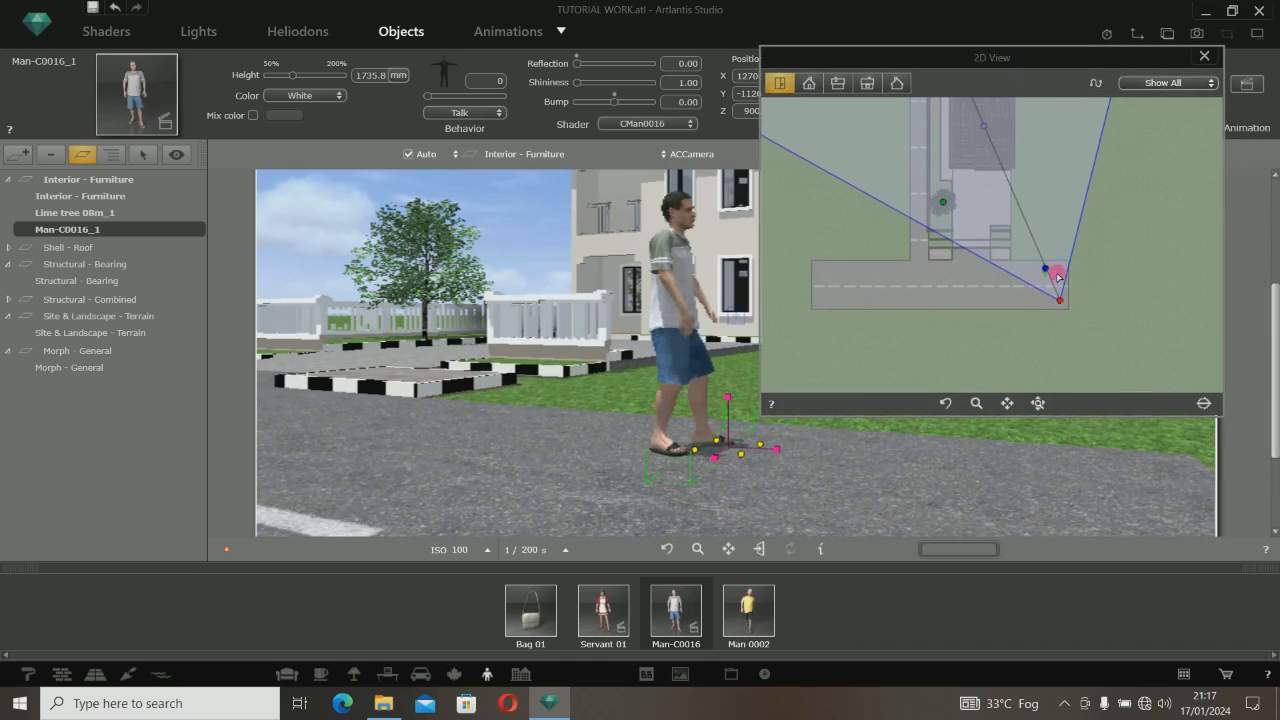
{"action": "scroll", "coordinate": [1050, 276], "scroll_direction": "up", "scroll_amount": 3}
{"action": "left_click", "coordinate": [1018, 260]}
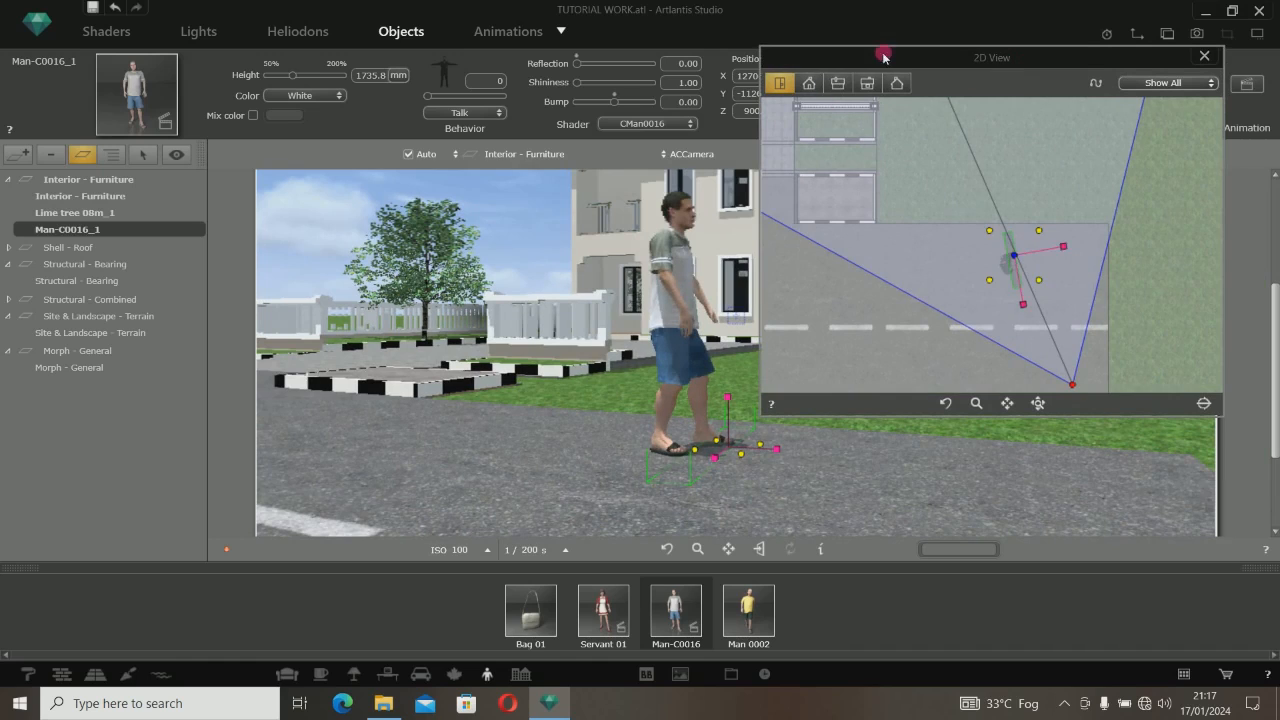
{"action": "left_click_drag", "start_coordinate": [886, 55], "coordinate": [934, 151]}
{"action": "left_click_drag", "start_coordinate": [893, 89], "coordinate": [859, 130]}
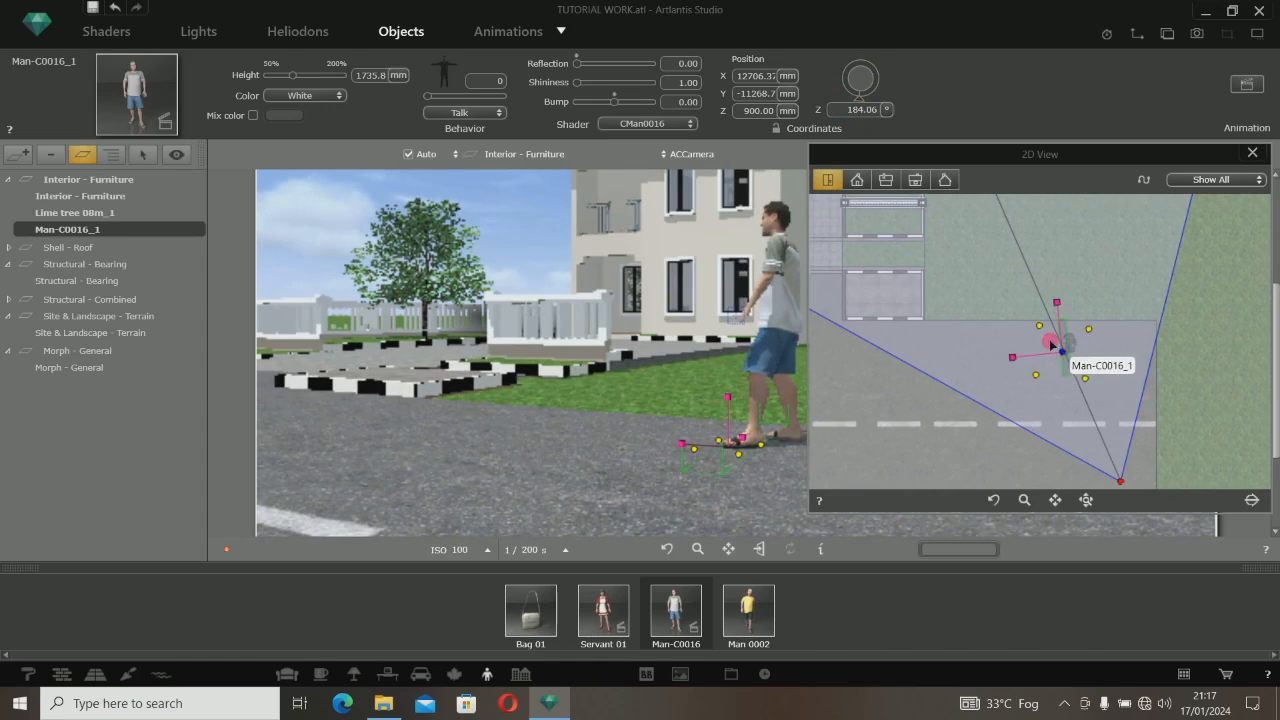
{"action": "left_click_drag", "start_coordinate": [1062, 356], "coordinate": [1048, 339]}
Activate Edit Path mode in the 2D View and draw the man's path from the road diagonally to the paved front yard
{"action": "scroll", "coordinate": [1040, 371], "scroll_direction": "down", "scroll_amount": 3}
{"action": "scroll", "coordinate": [1040, 375], "scroll_direction": "up", "scroll_amount": 3}
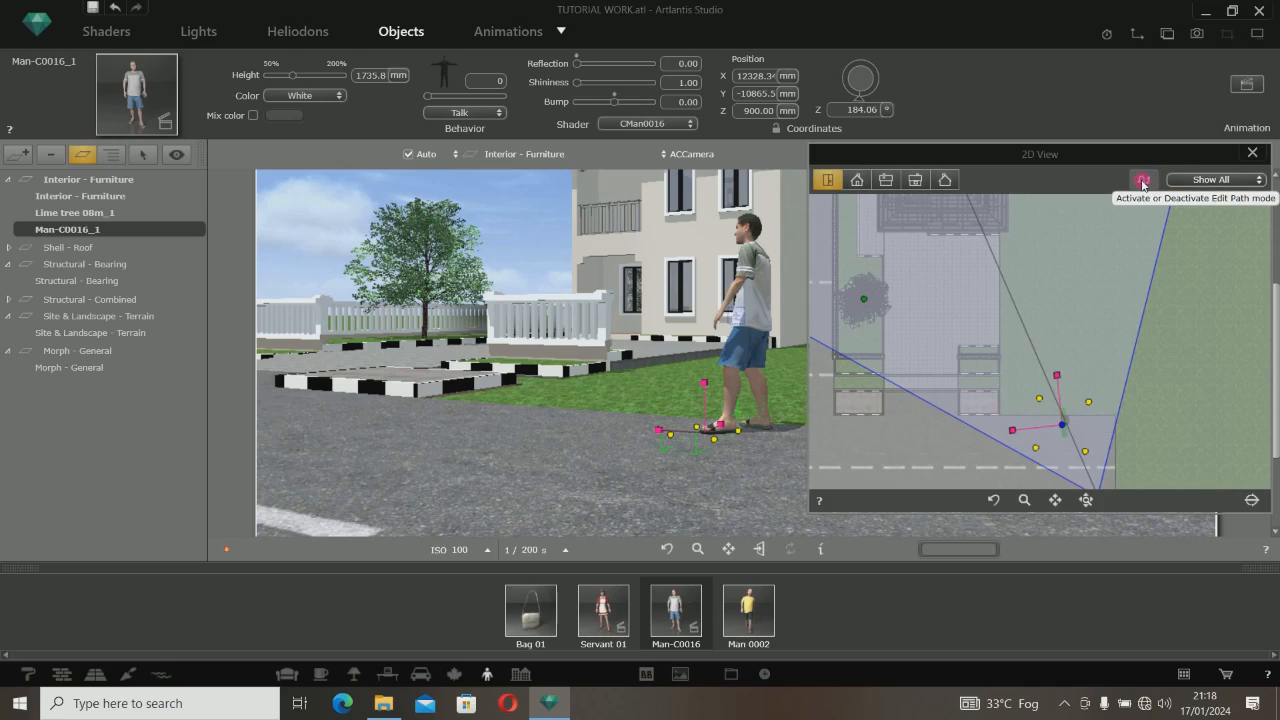
{"action": "left_click", "coordinate": [1143, 182]}
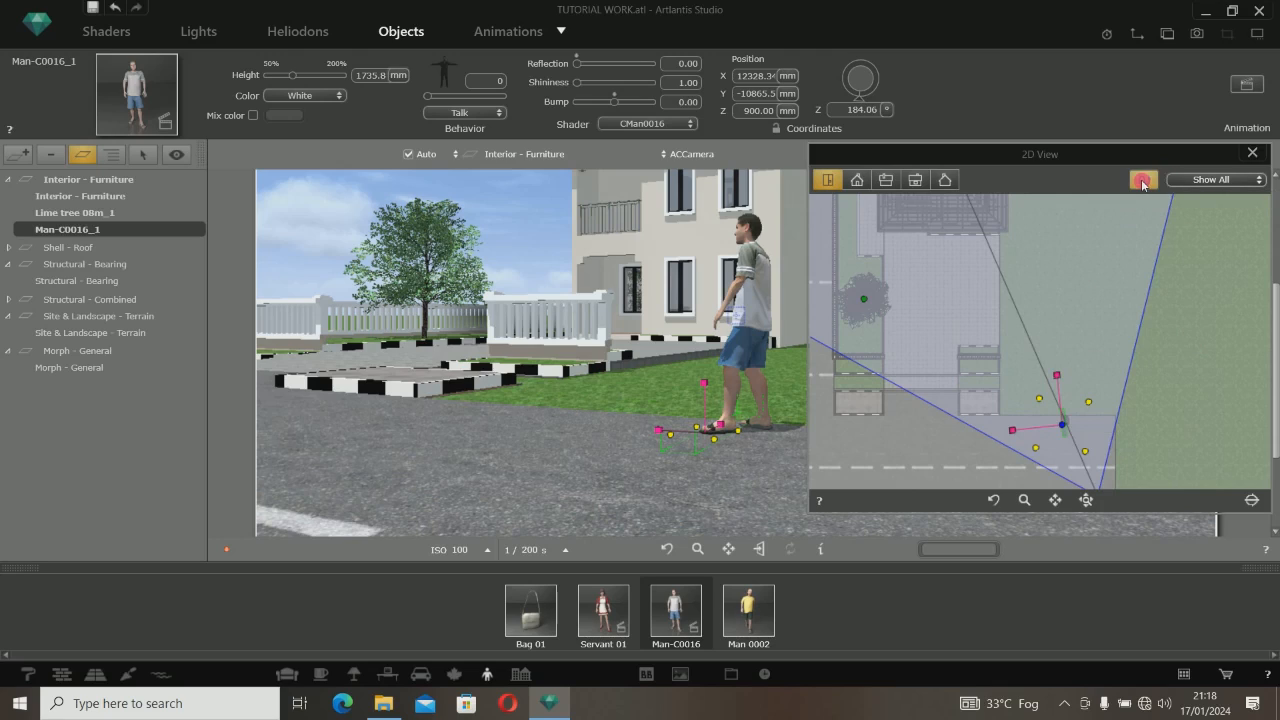
{"action": "left_click", "coordinate": [1138, 356]}
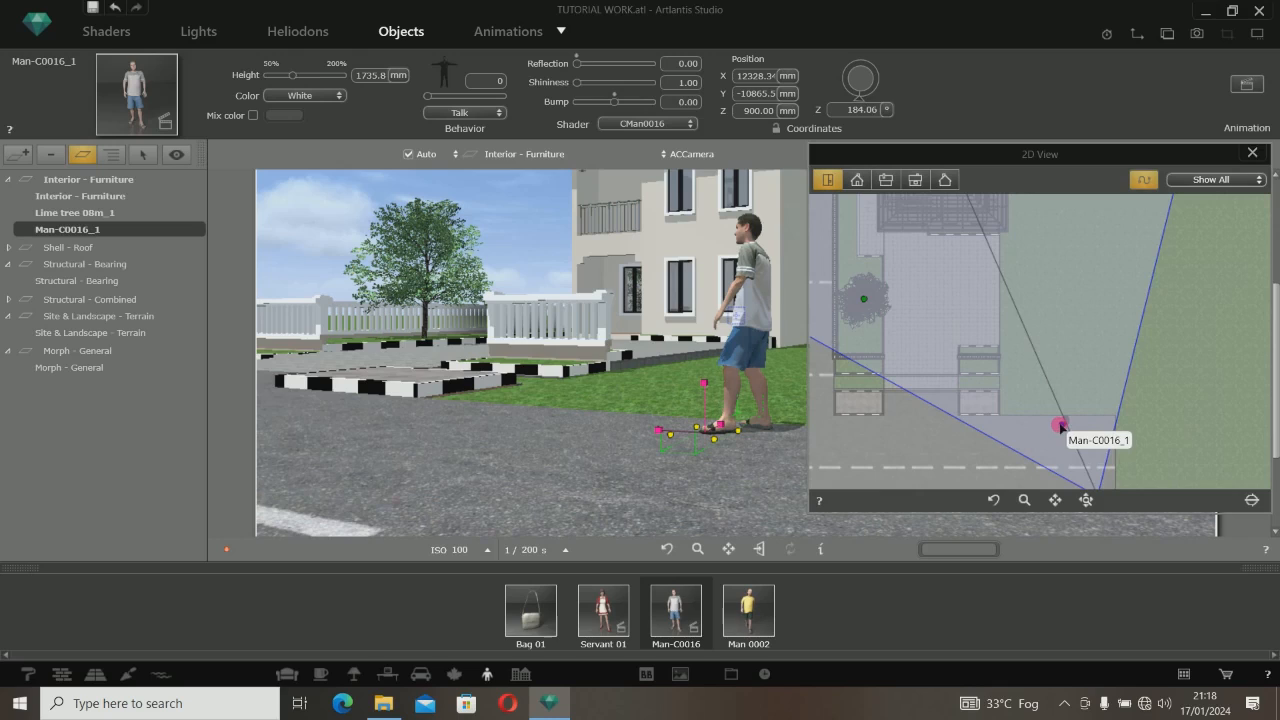
{"action": "mouse_move", "coordinate": [1059, 426]}
{"action": "left_mouse_down"}
{"action": "mouse_move", "coordinate": [997, 426]}
{"action": "mouse_move", "coordinate": [955, 400]}
{"action": "mouse_move", "coordinate": [930, 288]}
{"action": "left_mouse_up"}
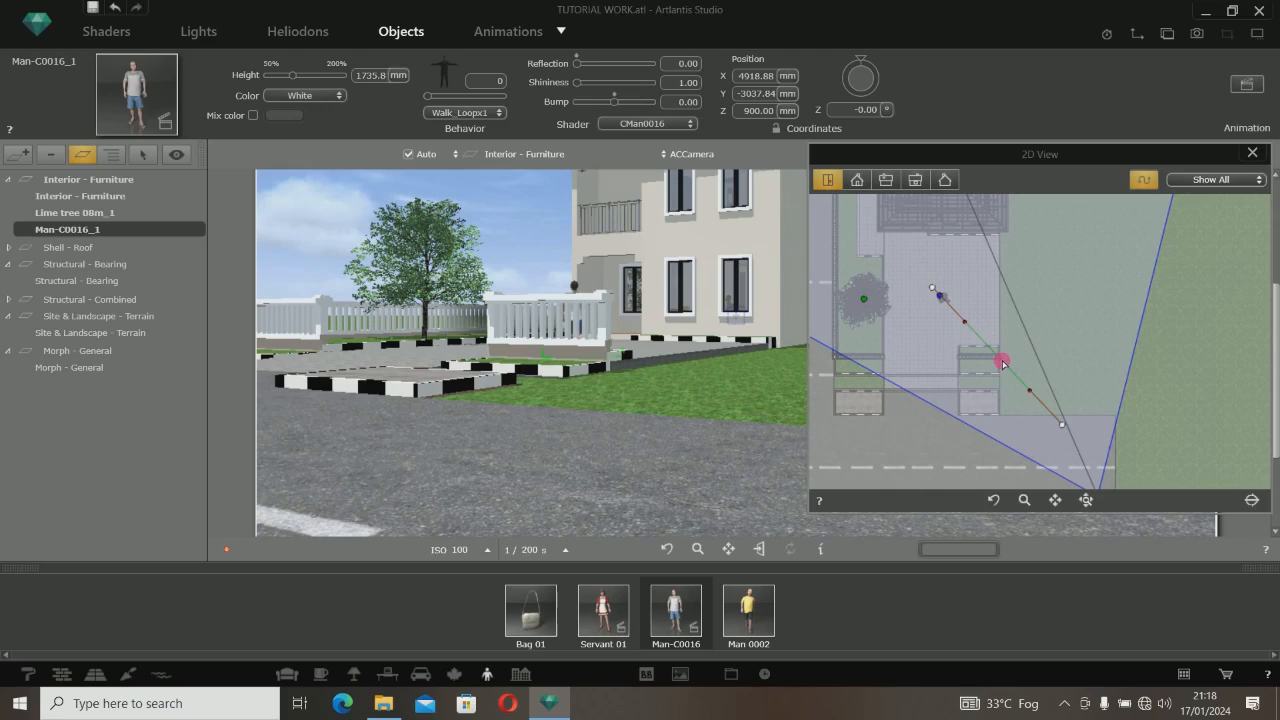
Add a control point midway along the man's path and move it onto the road so the path bends through the gate opening
{"action": "right_click", "coordinate": [1003, 363]}
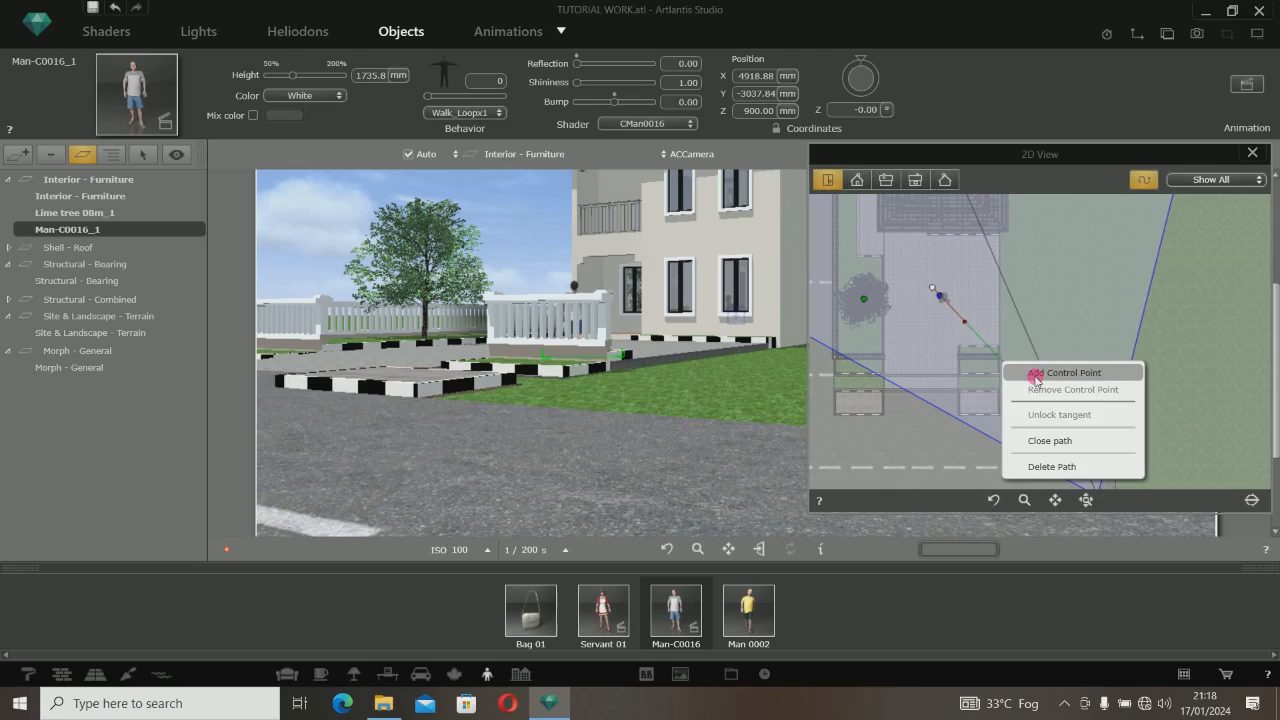
{"action": "left_click", "coordinate": [1036, 374]}
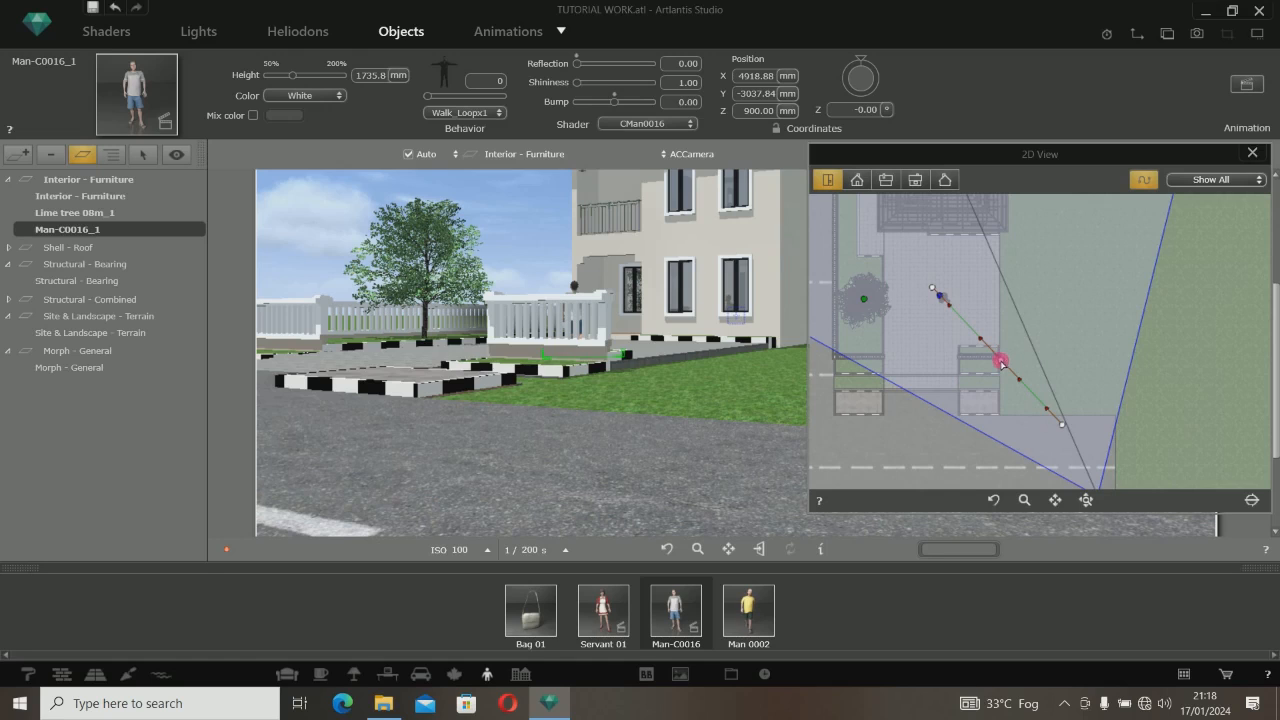
{"action": "left_click_drag", "start_coordinate": [1001, 363], "coordinate": [929, 424]}
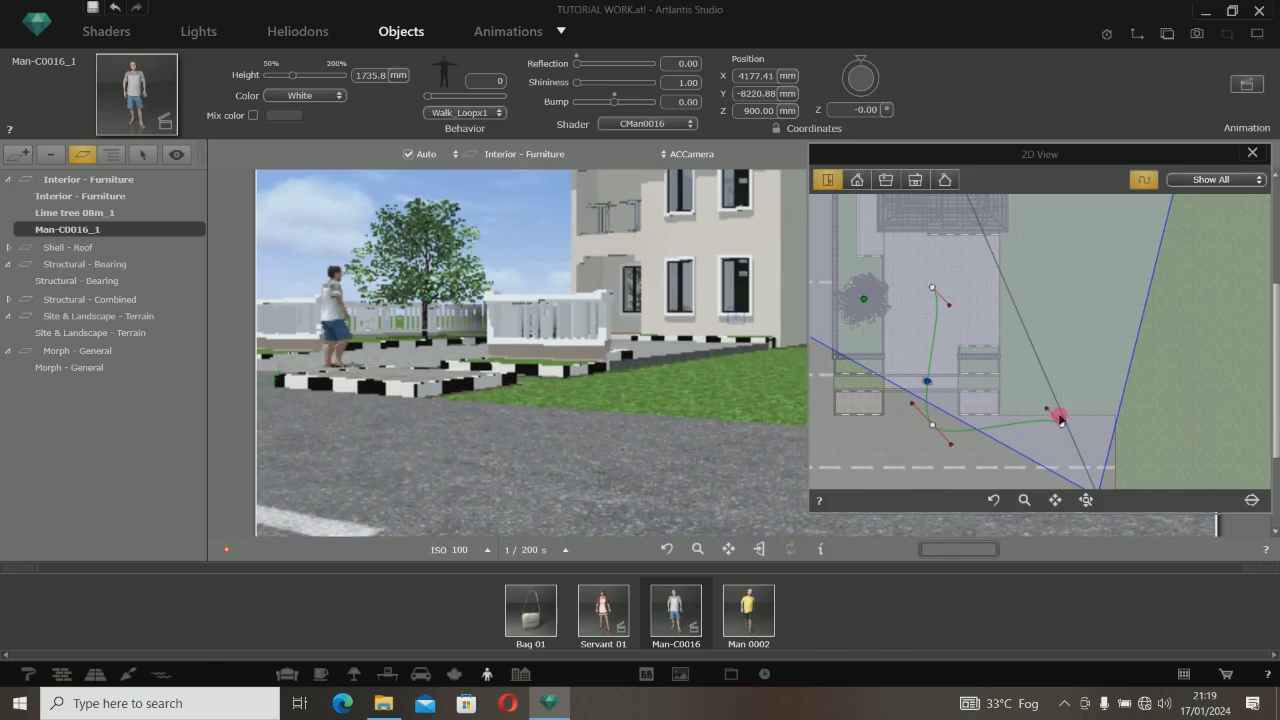
Adjust the tangent at the road end of the man's path so the curve levels out along the road
{"action": "left_click_drag", "start_coordinate": [1046, 413], "coordinate": [1043, 423]}
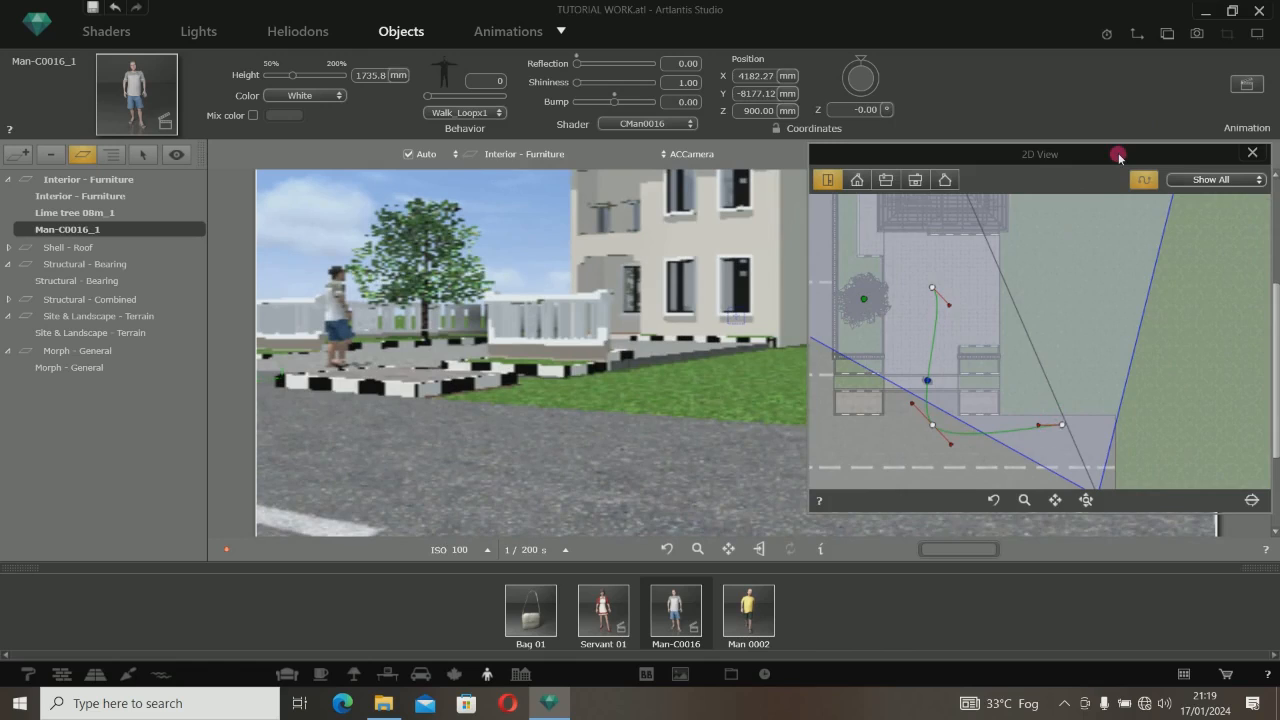
{"action": "left_click_drag", "start_coordinate": [1117, 152], "coordinate": [1066, 113]}
{"action": "scroll", "coordinate": [984, 412], "scroll_direction": "up", "scroll_amount": 2}
{"action": "scroll", "coordinate": [999, 365], "scroll_direction": "up", "scroll_amount": 2}
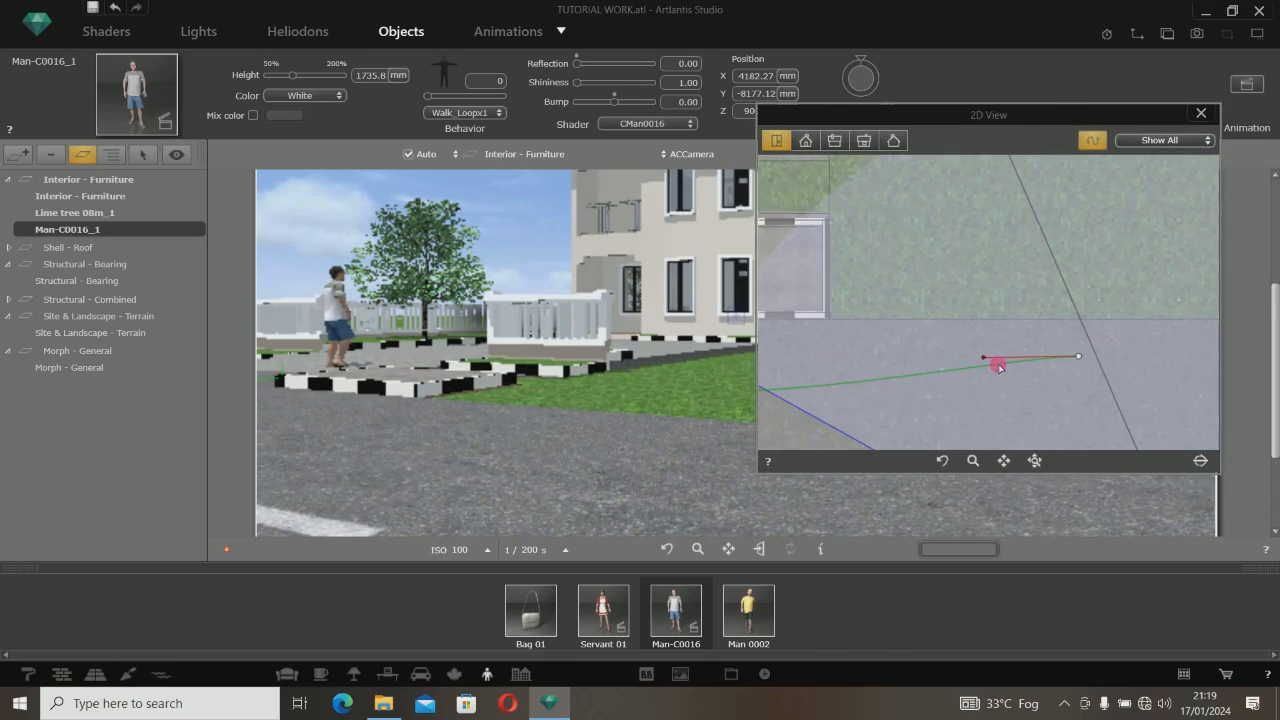
{"action": "left_click_drag", "start_coordinate": [983, 361], "coordinate": [984, 371]}
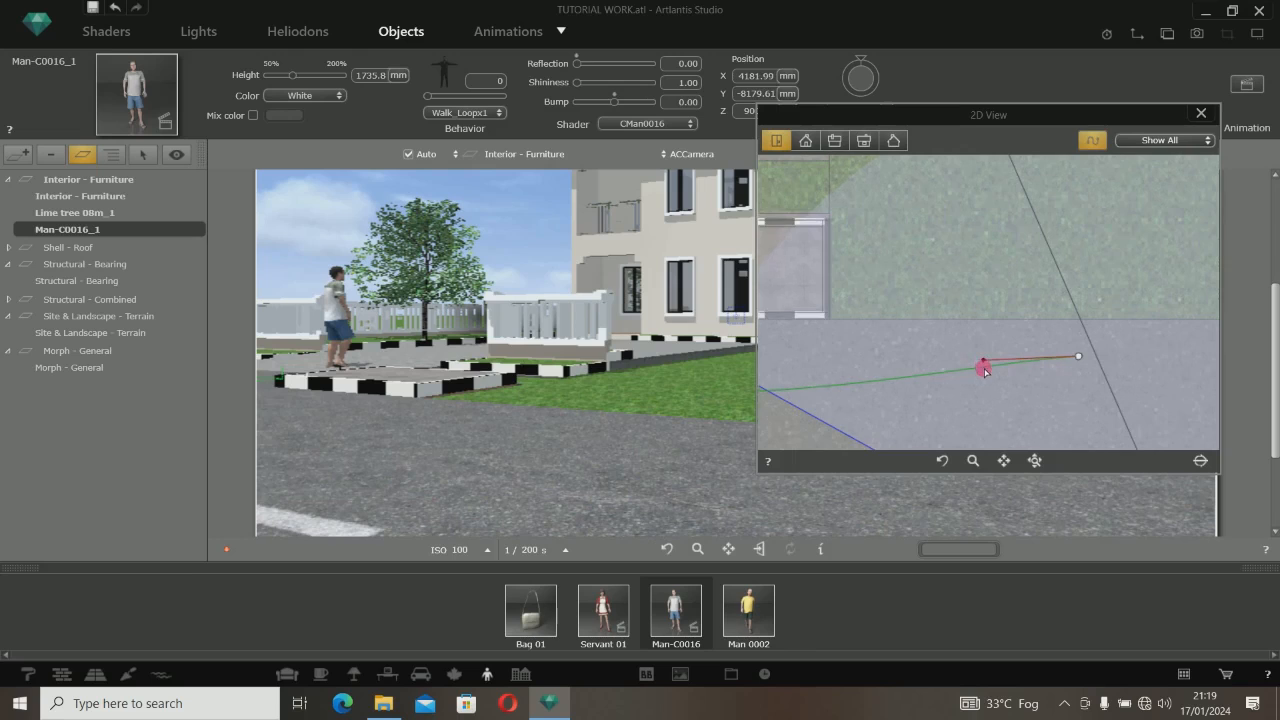
{"action": "scroll", "coordinate": [1051, 372], "scroll_direction": "down", "scroll_amount": 2}
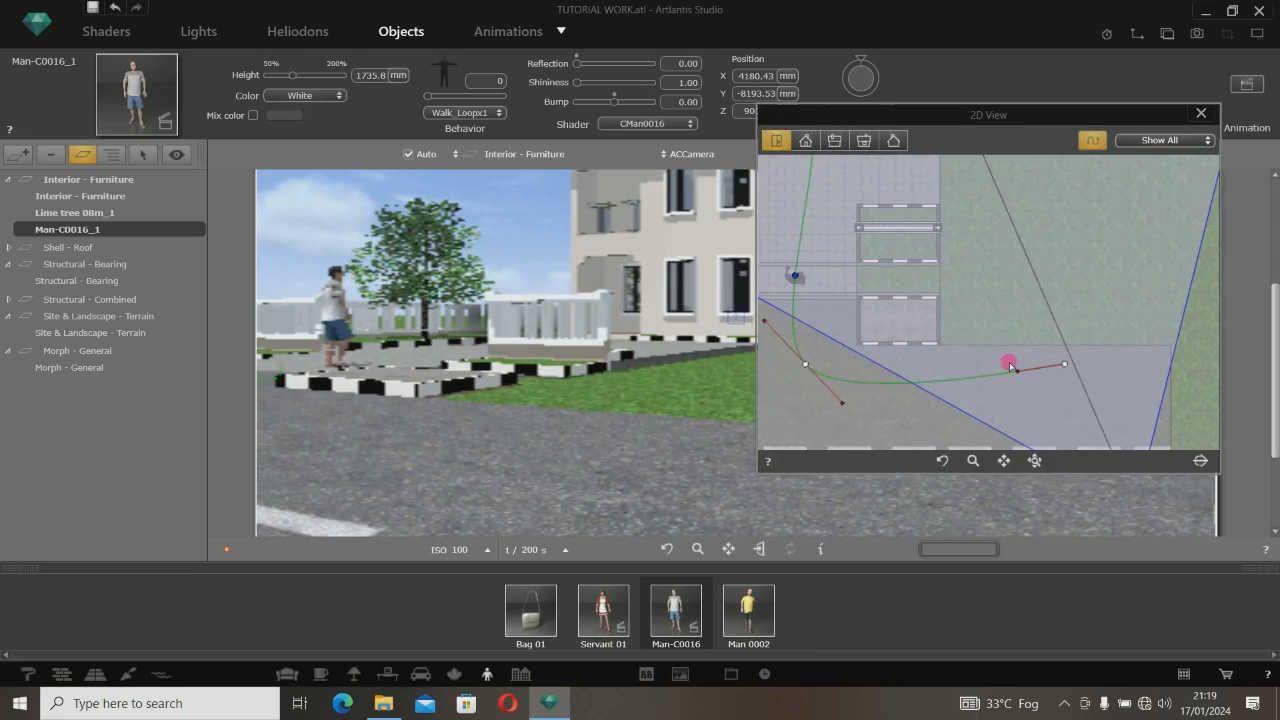
{"action": "scroll", "coordinate": [1006, 360], "scroll_direction": "down", "scroll_amount": 2}
{"action": "scroll", "coordinate": [894, 325], "scroll_direction": "up", "scroll_amount": 2}
{"action": "scroll", "coordinate": [920, 311], "scroll_direction": "down", "scroll_amount": 2}
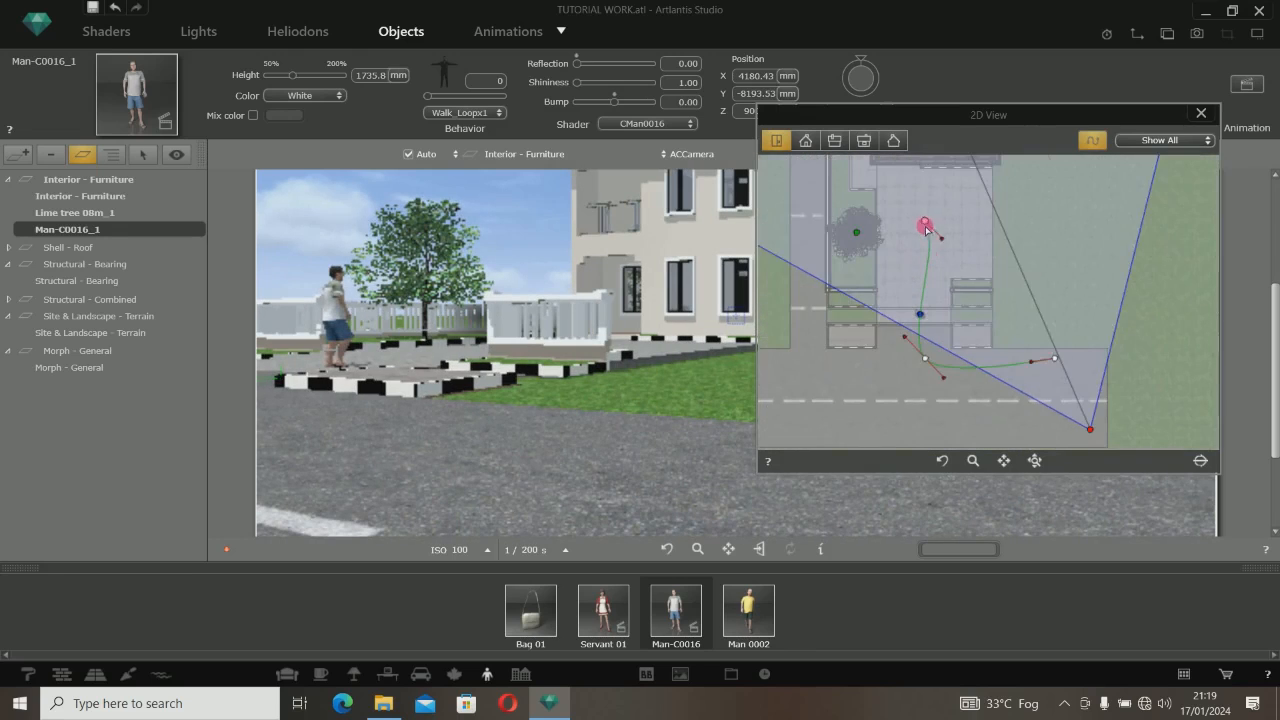
Turn the tangent at the path's front-yard end so the path runs nearly straight toward the gate opening
{"action": "scroll", "coordinate": [974, 251], "scroll_direction": "up", "scroll_amount": 2}
{"action": "left_click_drag", "start_coordinate": [960, 253], "coordinate": [914, 265]}
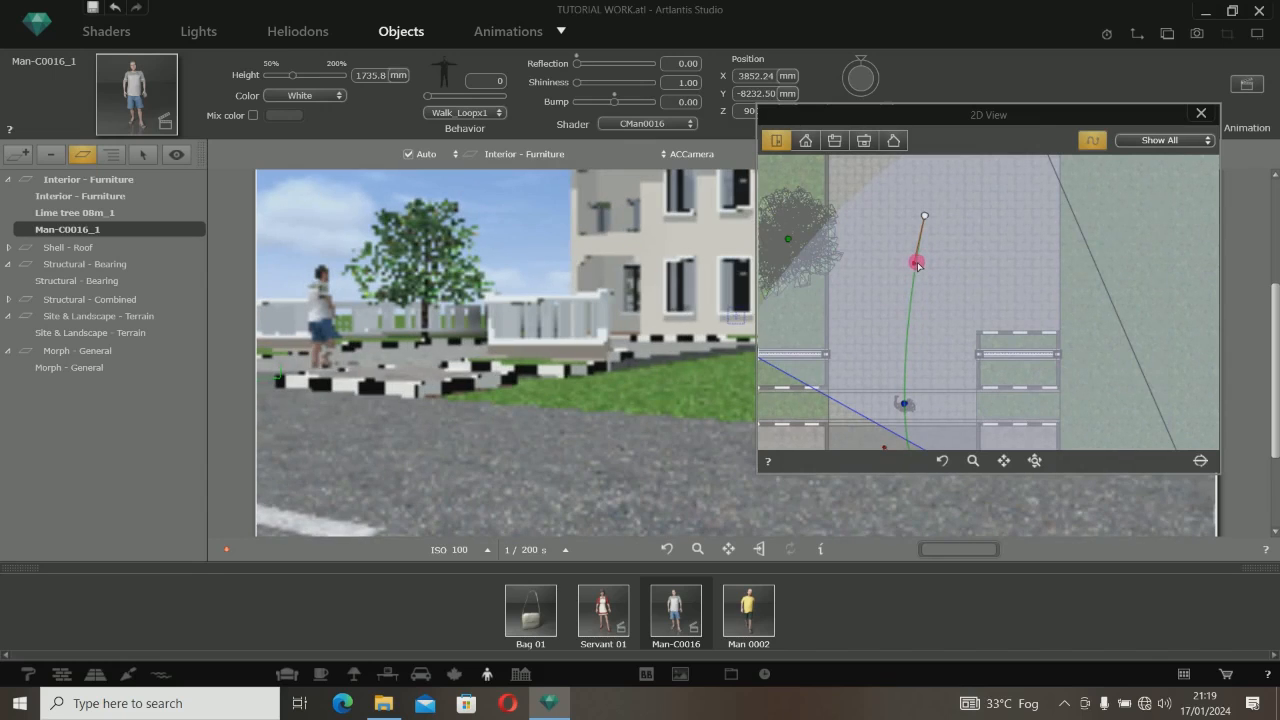
{"action": "left_click", "coordinate": [925, 215]}
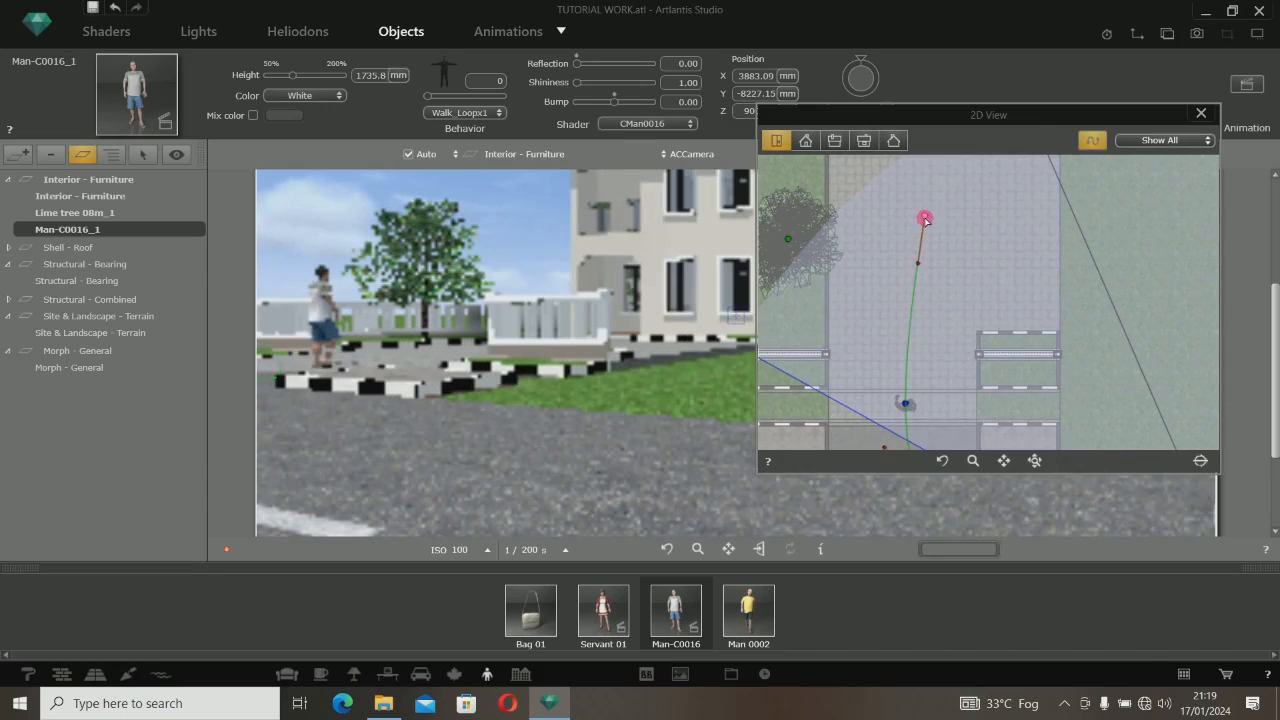
{"action": "scroll", "coordinate": [925, 215], "scroll_direction": "down", "scroll_amount": 2}
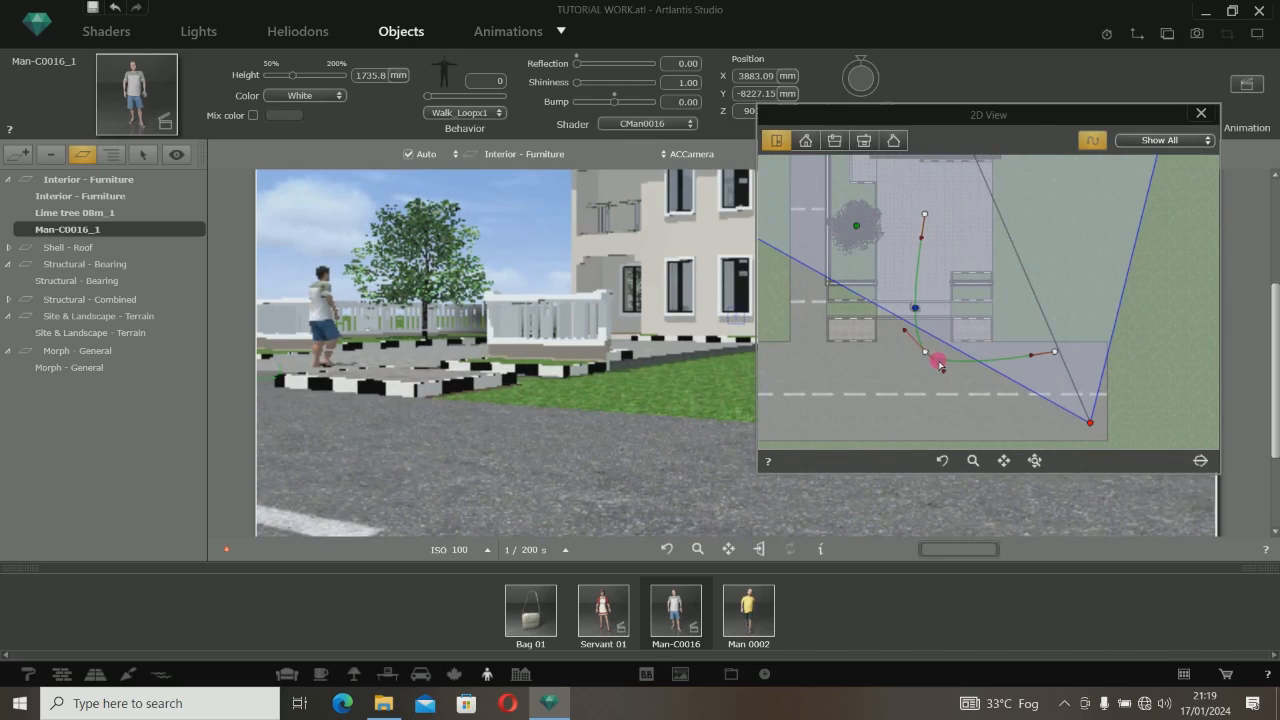
{"action": "left_click_drag", "start_coordinate": [940, 365], "coordinate": [966, 386]}
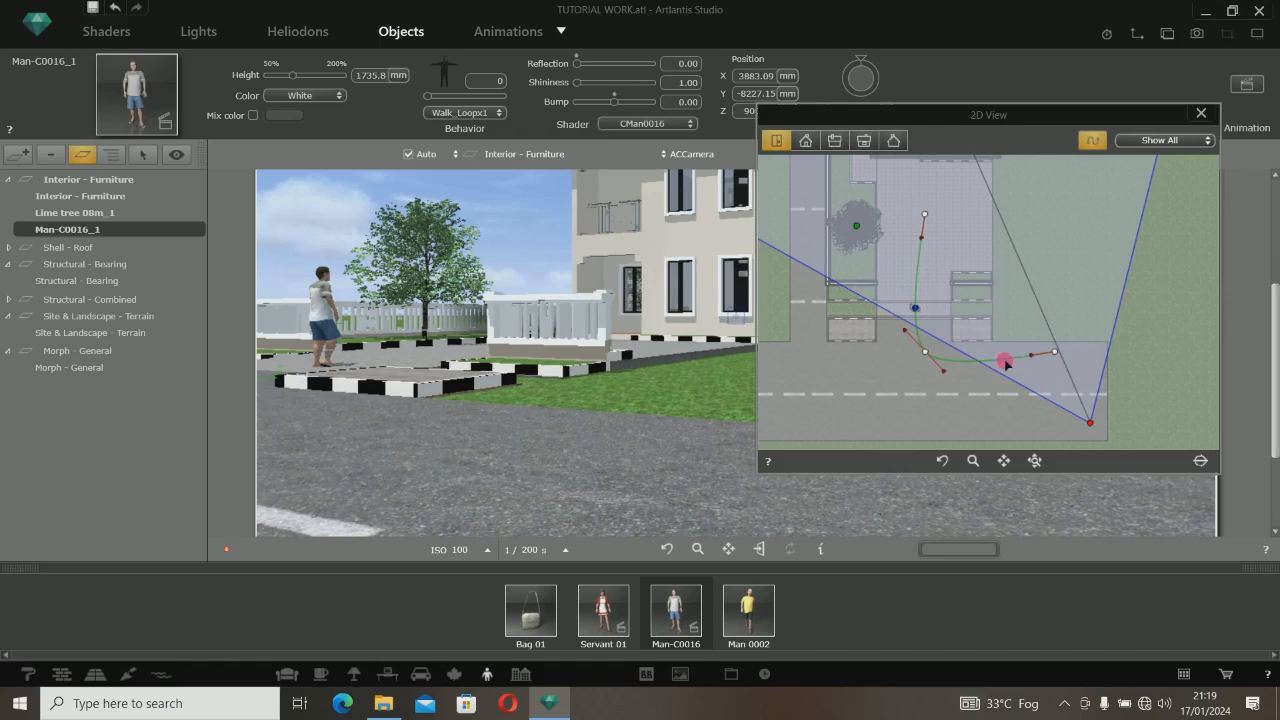
Examine the man's path height against the ground, kerbs and drain in the front and side elevations
{"action": "left_click", "coordinate": [806, 141]}
{"action": "scroll", "coordinate": [1051, 340], "scroll_direction": "up", "scroll_amount": 3}
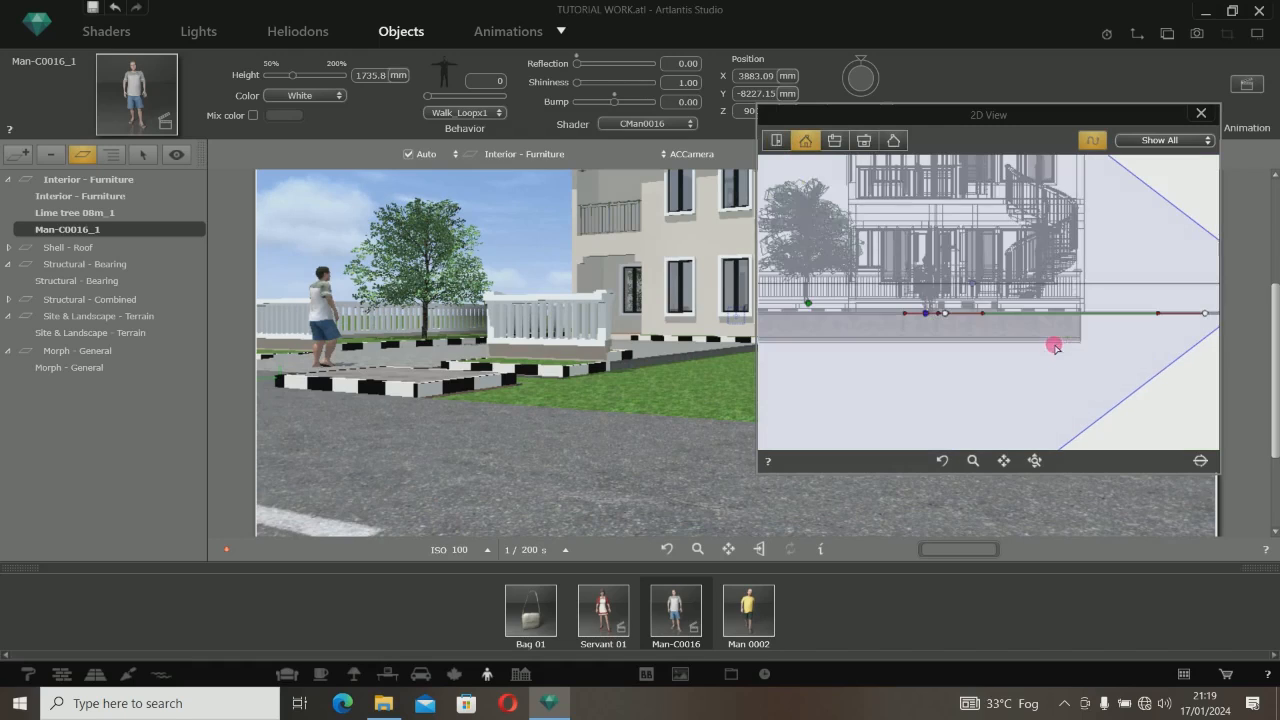
{"action": "scroll", "coordinate": [998, 312], "scroll_direction": "up", "scroll_amount": 1}
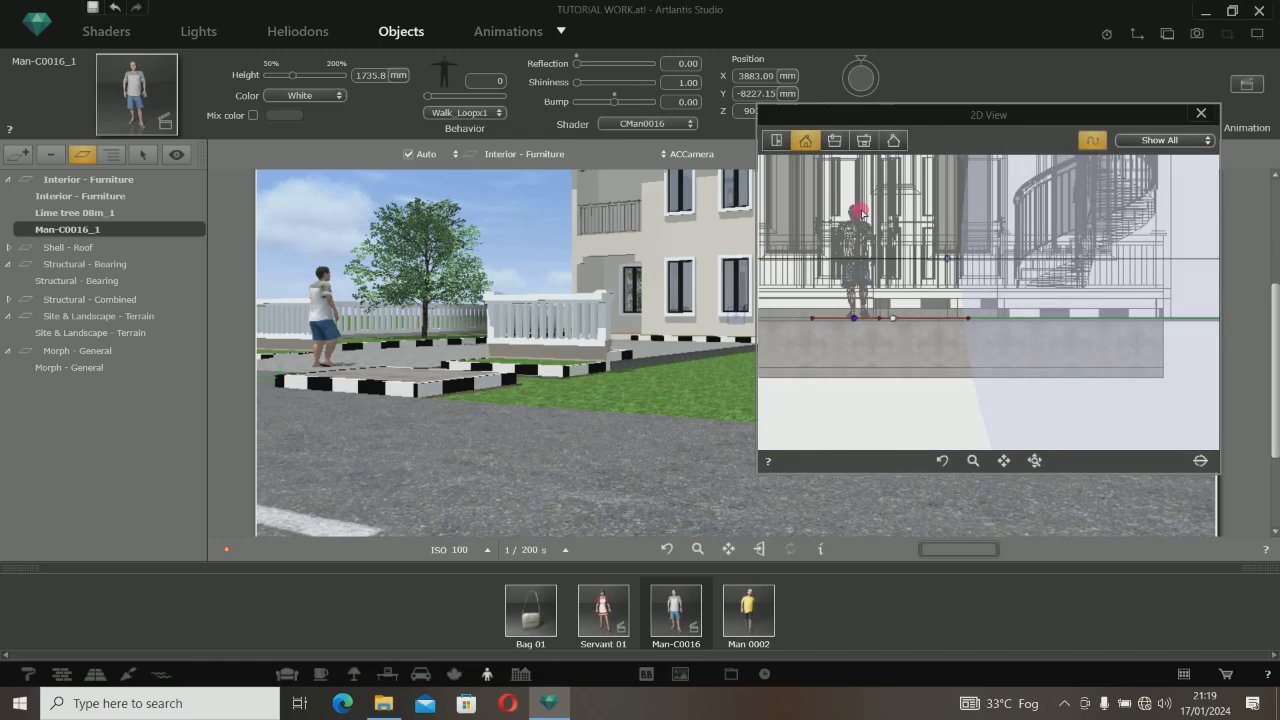
{"action": "left_click", "coordinate": [834, 140]}
{"action": "scroll", "coordinate": [906, 353], "scroll_direction": "up", "scroll_amount": 2}
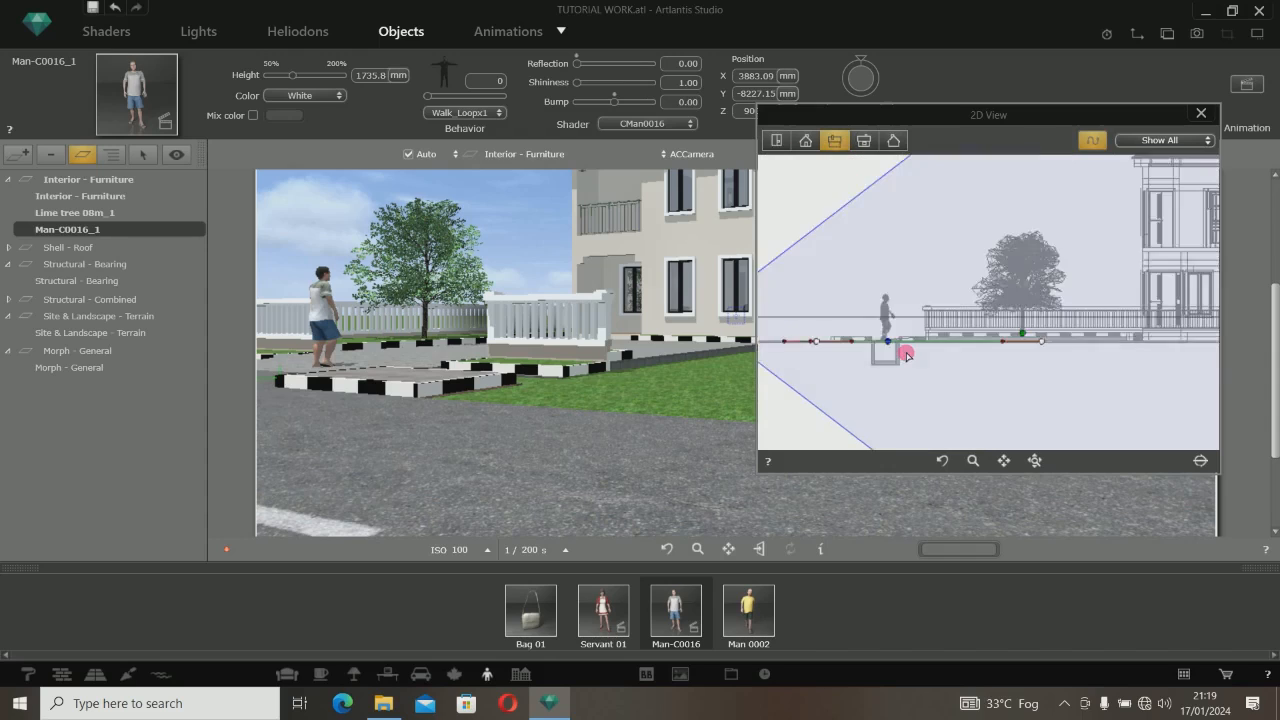
{"action": "scroll", "coordinate": [906, 353], "scroll_direction": "up", "scroll_amount": 2}
{"action": "scroll", "coordinate": [900, 330], "scroll_direction": "up", "scroll_amount": 2}
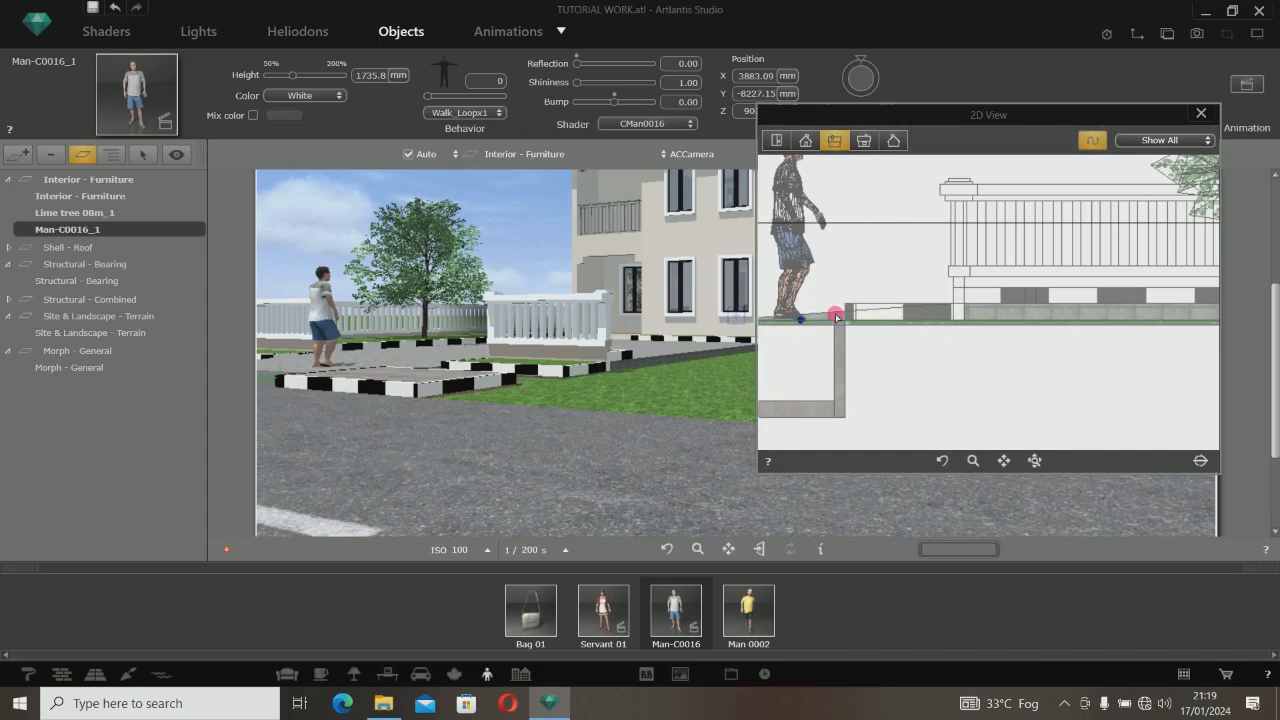
{"action": "left_click_drag", "start_coordinate": [947, 309], "coordinate": [819, 331]}
{"action": "scroll", "coordinate": [936, 311], "scroll_direction": "down", "scroll_amount": 1}
{"action": "scroll", "coordinate": [849, 300], "scroll_direction": "up", "scroll_amount": 1}
{"action": "left_click_drag", "start_coordinate": [985, 311], "coordinate": [1028, 311]}
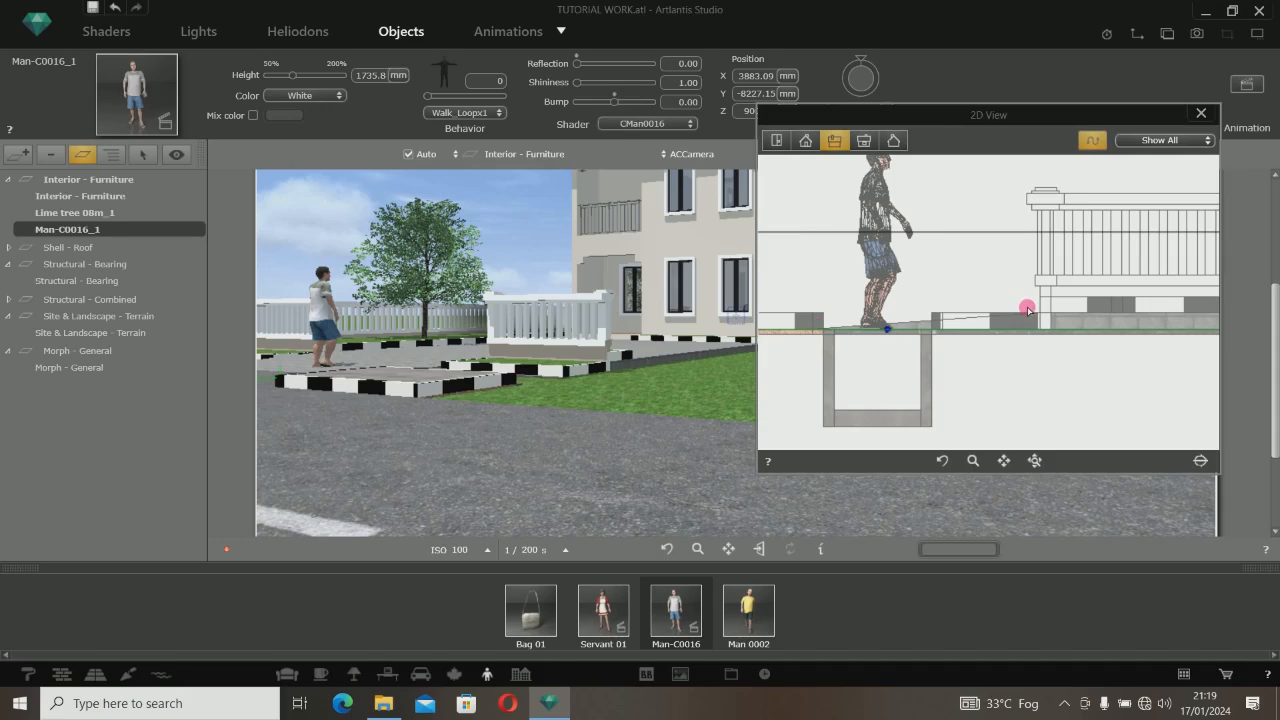
Raise the front-yard end point of the path and its tangent to the top of the paving in side elevation
{"action": "mouse_move", "coordinate": [907, 333]}
{"action": "left_mouse_down"}
{"action": "mouse_move", "coordinate": [938, 324]}
{"action": "mouse_move", "coordinate": [837, 323]}
{"action": "mouse_move", "coordinate": [1025, 317]}
{"action": "left_mouse_up"}
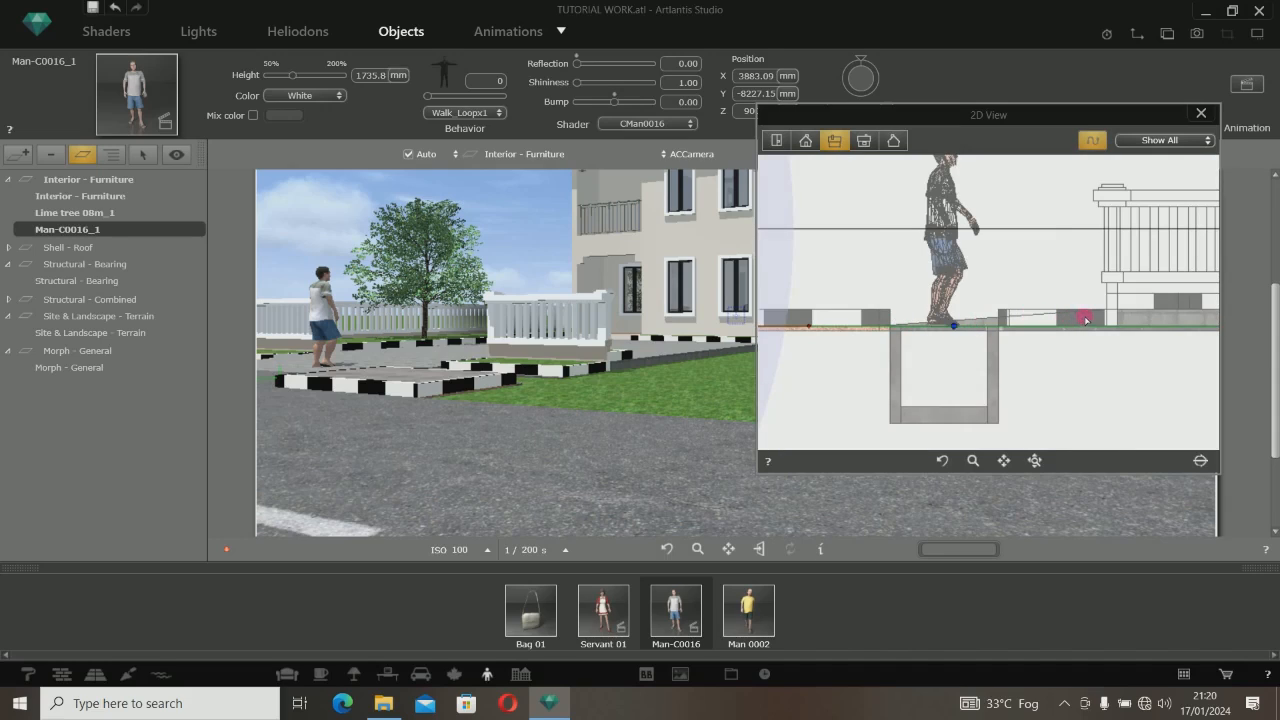
{"action": "mouse_move", "coordinate": [930, 328]}
{"action": "left_mouse_down"}
{"action": "mouse_move", "coordinate": [900, 333]}
{"action": "mouse_move", "coordinate": [1023, 329]}
{"action": "mouse_move", "coordinate": [834, 323]}
{"action": "mouse_move", "coordinate": [1007, 315]}
{"action": "left_mouse_up"}
{"action": "mouse_move", "coordinate": [901, 312]}
{"action": "left_mouse_down"}
{"action": "mouse_move", "coordinate": [1049, 303]}
{"action": "mouse_move", "coordinate": [957, 315]}
{"action": "mouse_move", "coordinate": [980, 327]}
{"action": "left_mouse_up"}
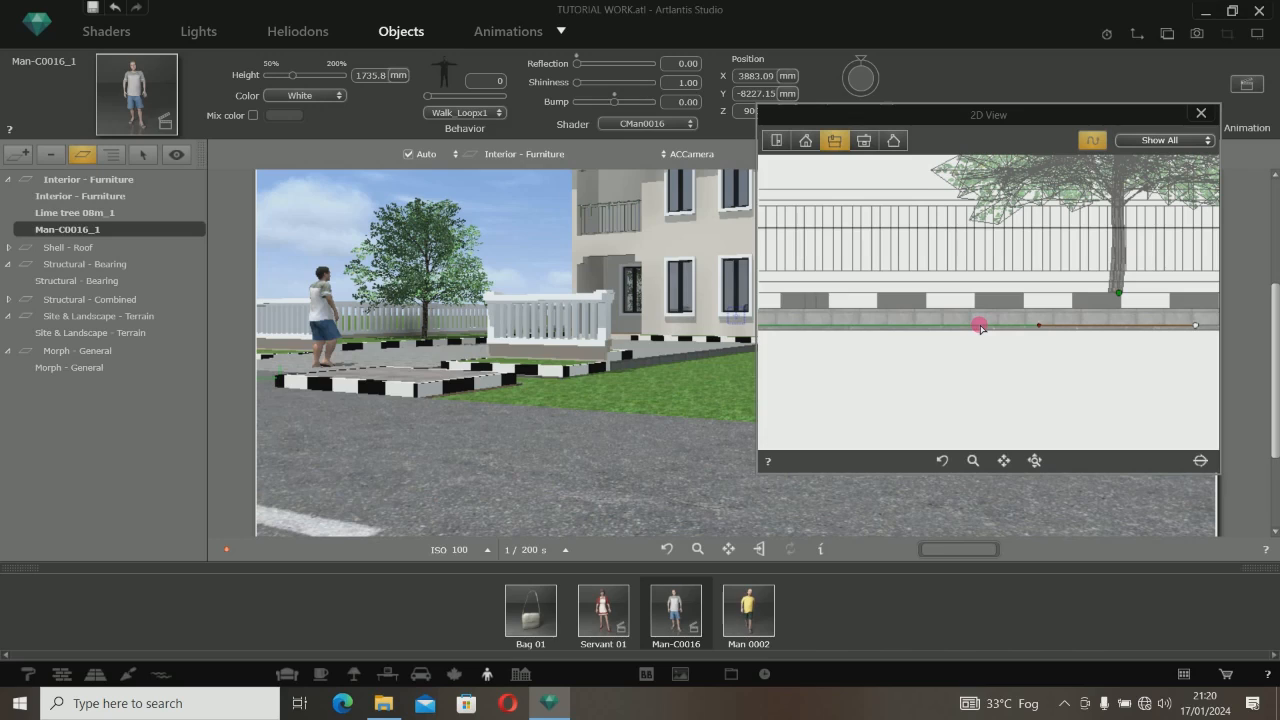
{"action": "mouse_move", "coordinate": [981, 328]}
{"action": "left_mouse_down"}
{"action": "mouse_move", "coordinate": [1128, 320]}
{"action": "mouse_move", "coordinate": [1061, 324]}
{"action": "mouse_move", "coordinate": [1062, 262]}
{"action": "left_mouse_up"}
{"action": "left_click_drag", "start_coordinate": [1066, 274], "coordinate": [1058, 259]}
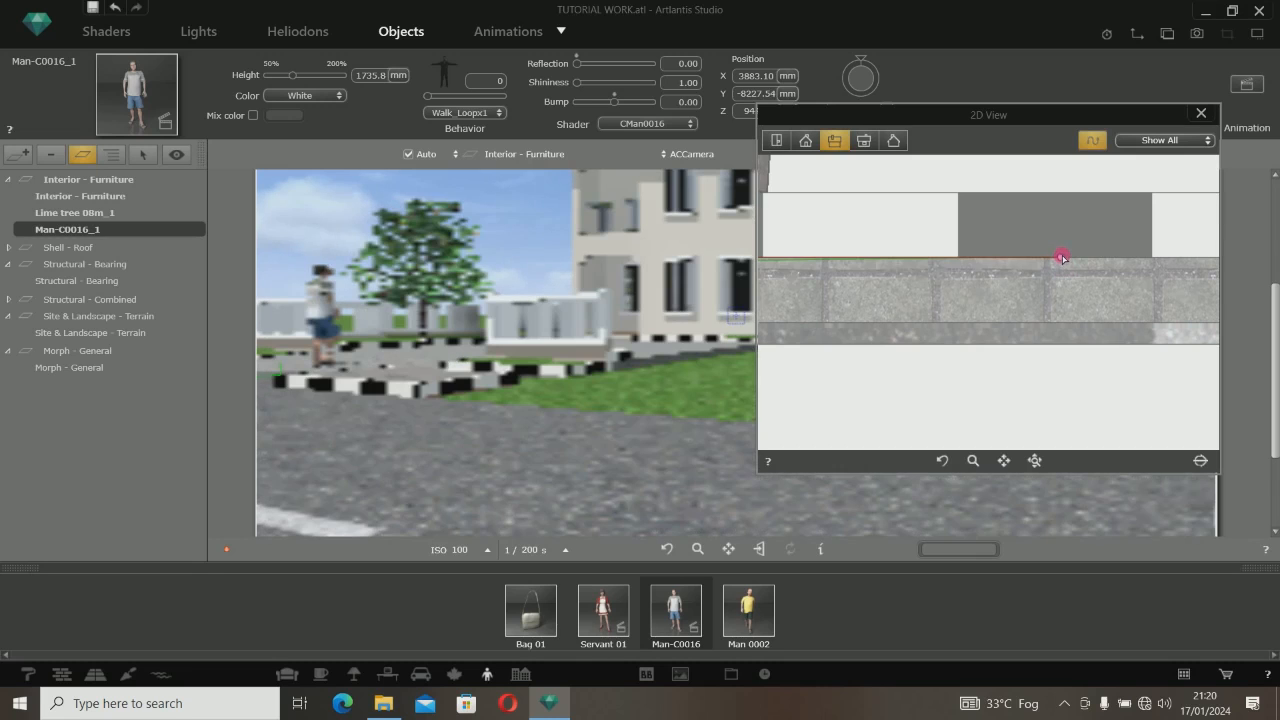
{"action": "scroll", "coordinate": [1026, 323], "scroll_direction": "down", "scroll_amount": 5}
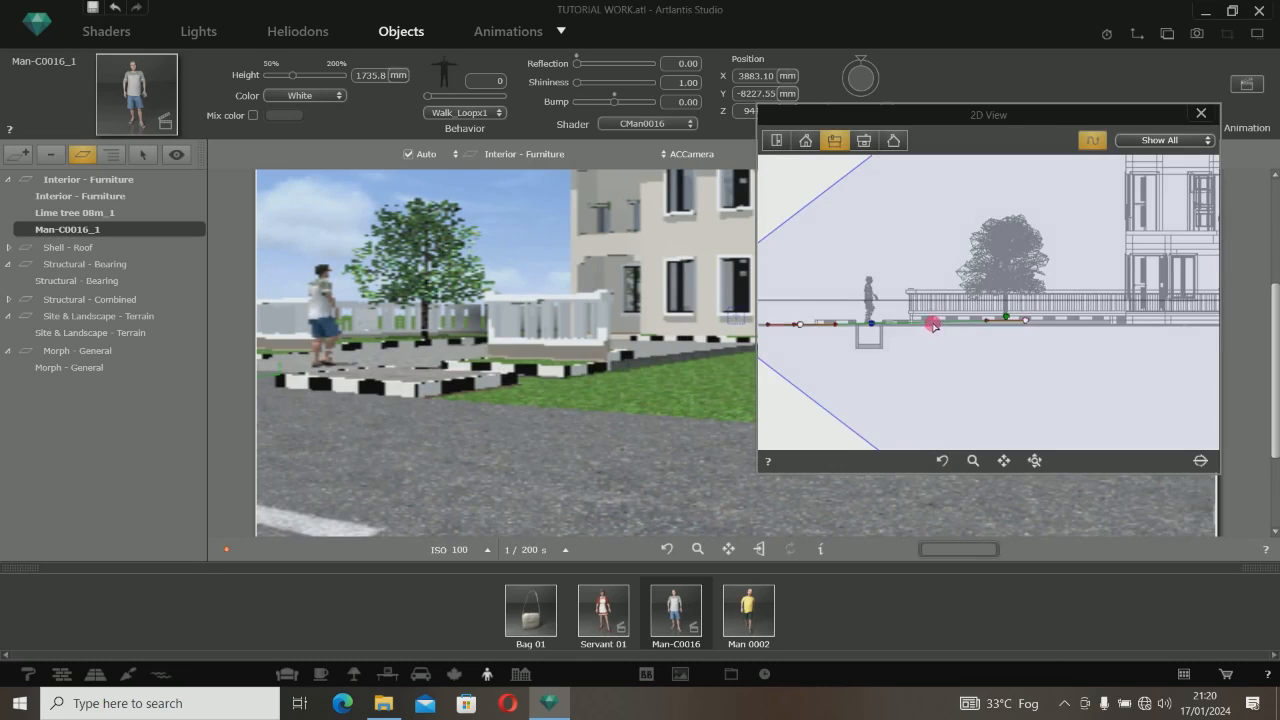
Add a control point on the path beside the gate pillar and raise it to the paving's top surface
{"action": "scroll", "coordinate": [915, 323], "scroll_direction": "up", "scroll_amount": 5}
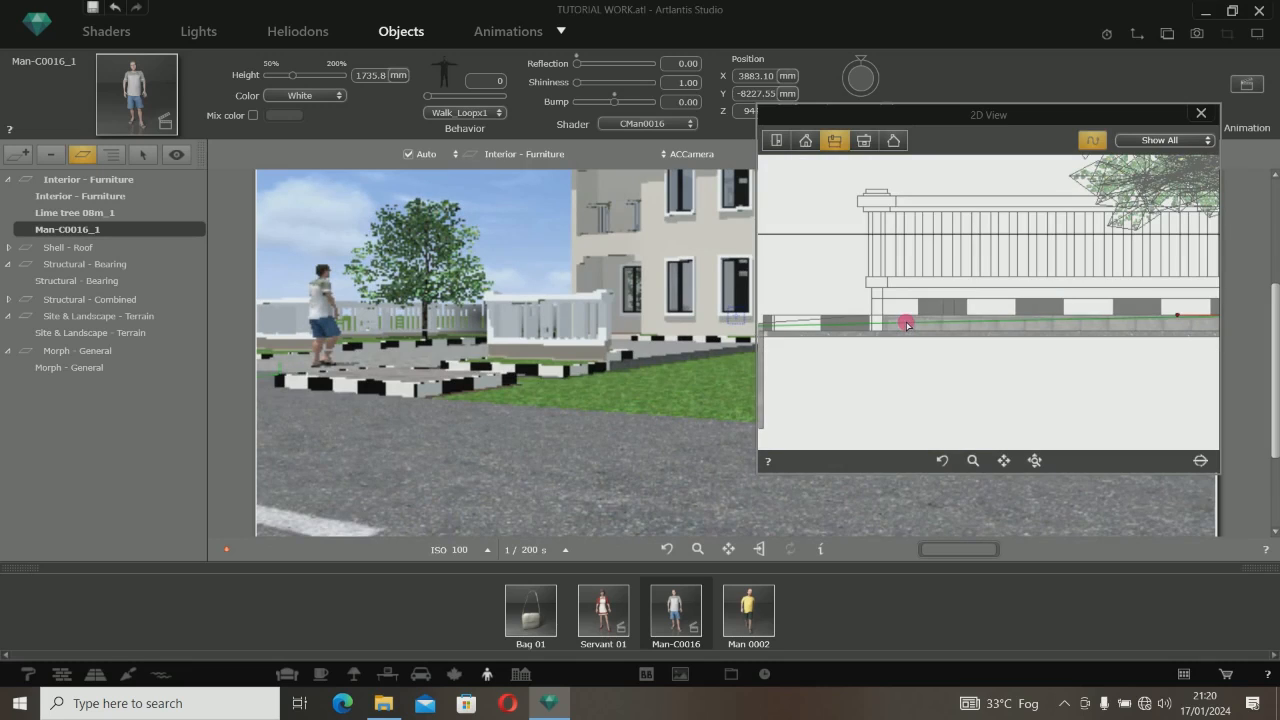
{"action": "right_click", "coordinate": [907, 325]}
{"action": "left_click", "coordinate": [957, 336]}
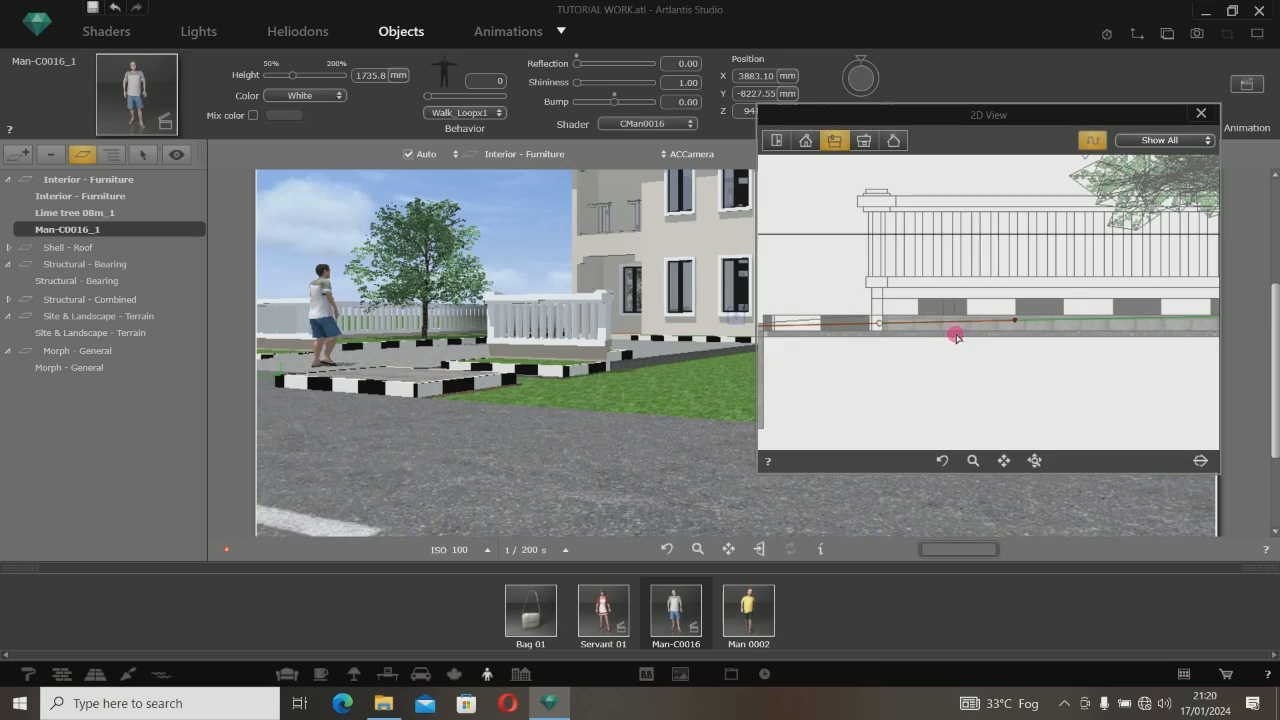
{"action": "scroll", "coordinate": [880, 323], "scroll_direction": "up", "scroll_amount": 4}
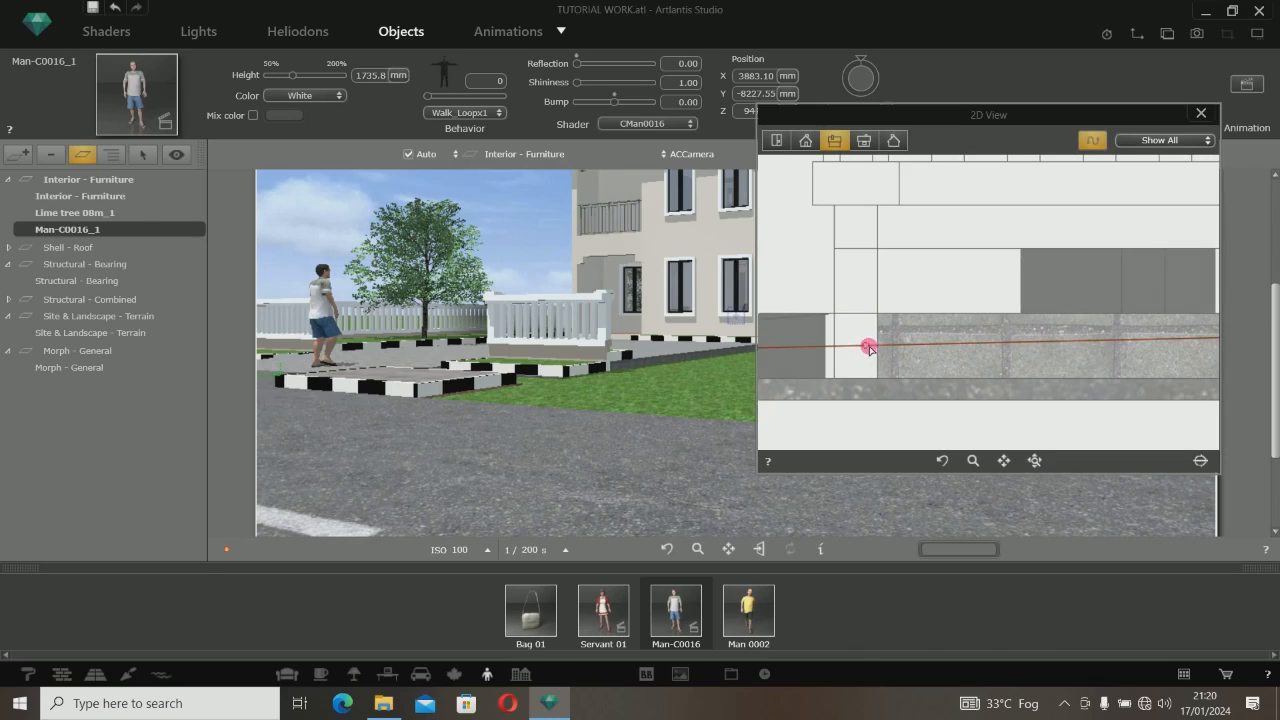
{"action": "left_click_drag", "start_coordinate": [868, 347], "coordinate": [830, 313]}
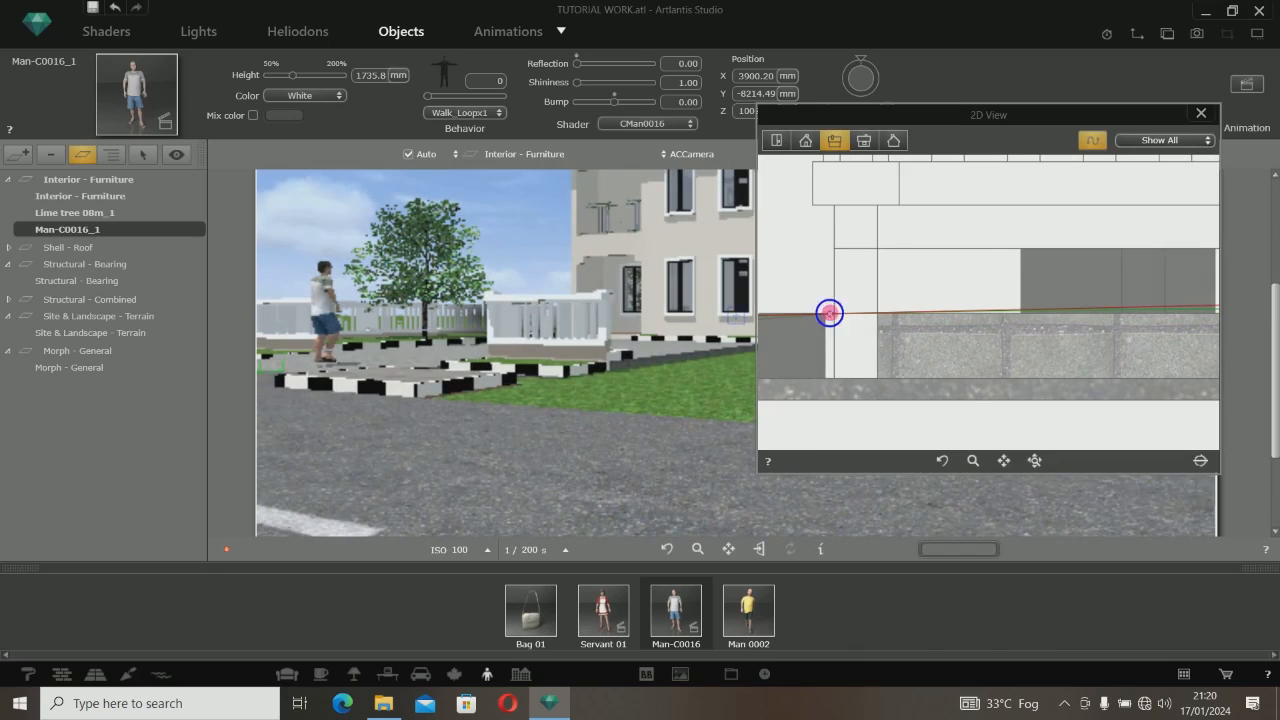
Toggle Lock Tangent on the gate pillar point and level its yard-side tangent along the top of the paving
{"action": "right_click", "coordinate": [830, 313]}
{"action": "left_click", "coordinate": [885, 372]}
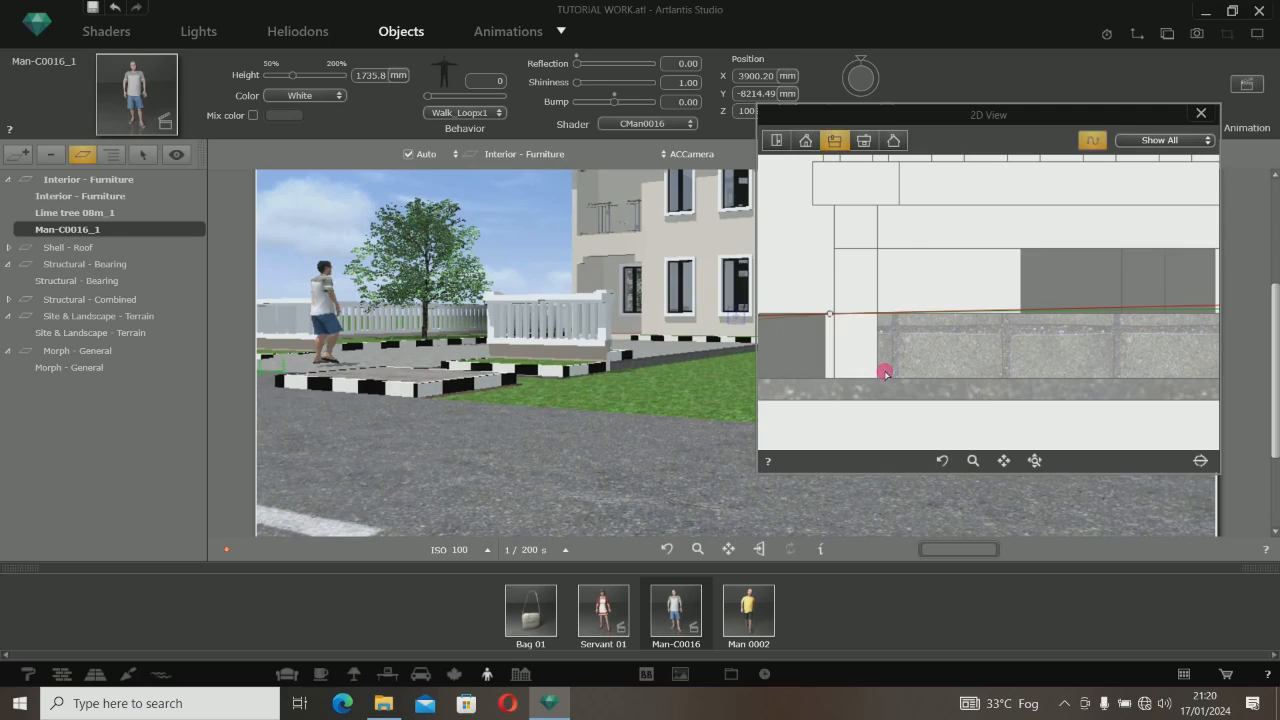
{"action": "scroll", "coordinate": [886, 368], "scroll_direction": "down", "scroll_amount": 3}
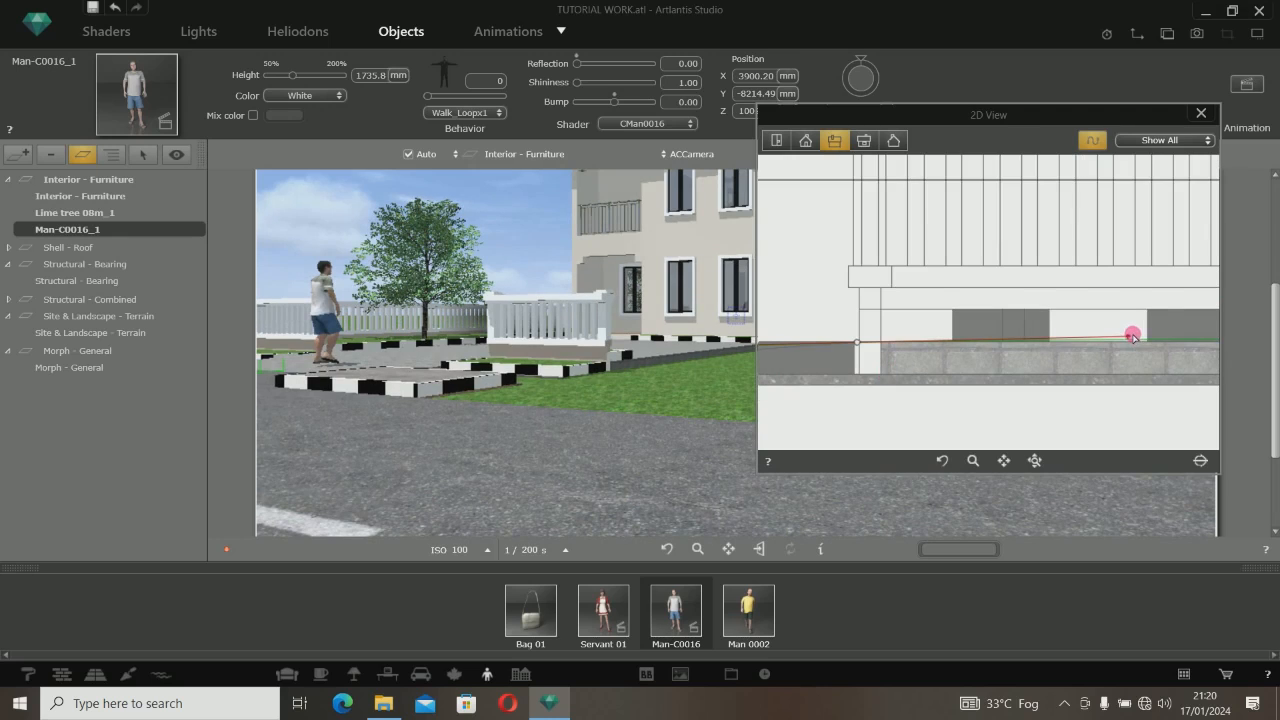
{"action": "scroll", "coordinate": [1131, 336], "scroll_direction": "up", "scroll_amount": 3}
{"action": "left_click_drag", "start_coordinate": [1128, 343], "coordinate": [1129, 360]}
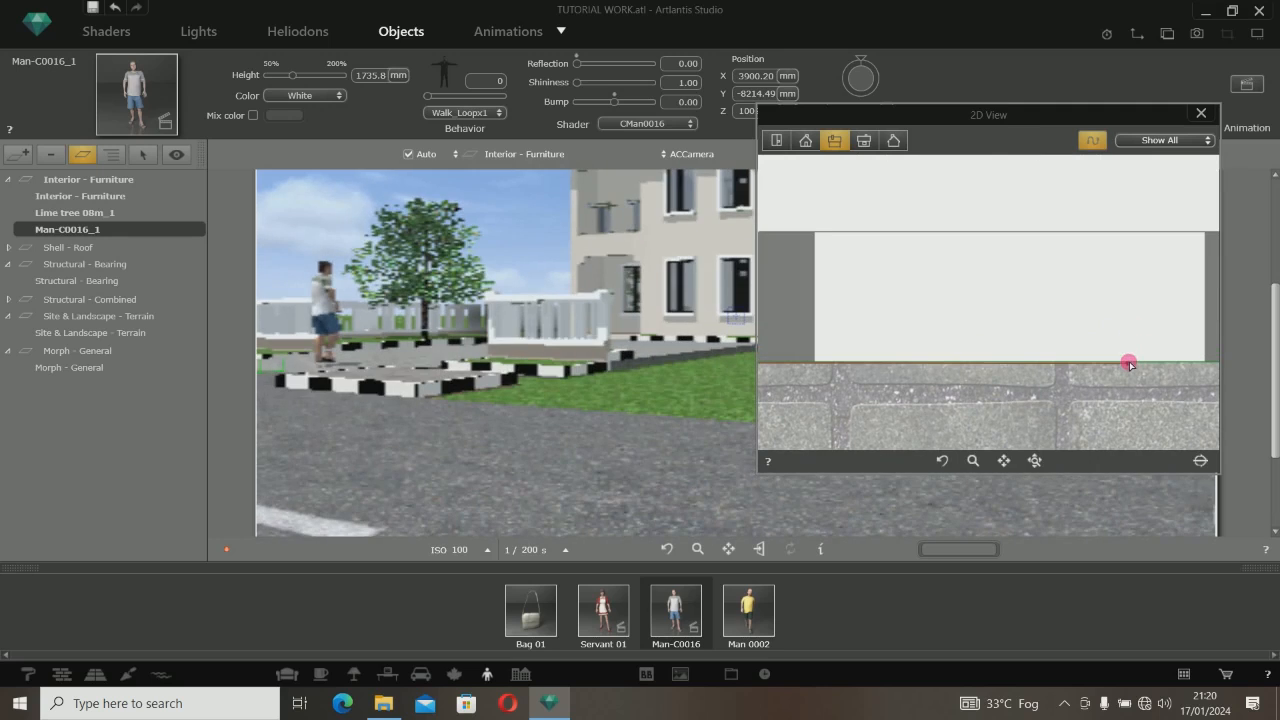
{"action": "scroll", "coordinate": [1129, 361], "scroll_direction": "down", "scroll_amount": 3}
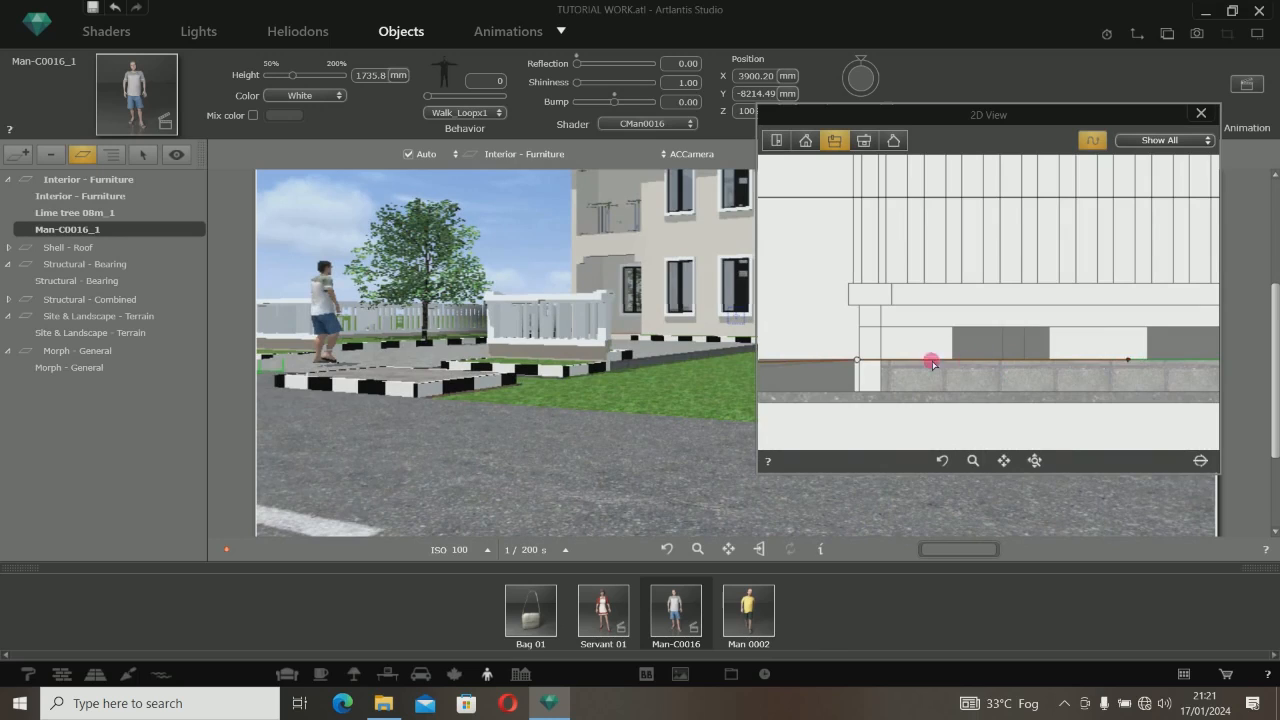
Lower the road-side tangent of the gate pillar point so the path slopes down along the entrance ramp
{"action": "scroll", "coordinate": [814, 370], "scroll_direction": "down", "scroll_amount": 2}
{"action": "scroll", "coordinate": [814, 366], "scroll_direction": "up", "scroll_amount": 4}
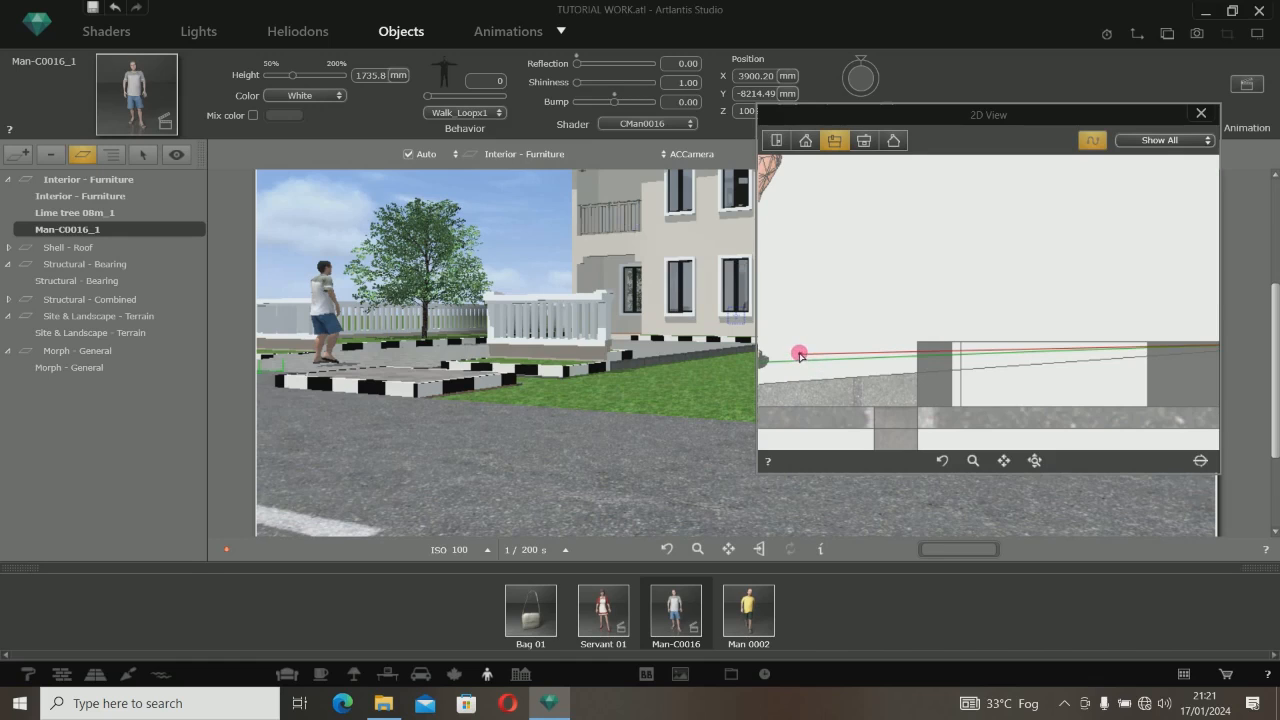
{"action": "left_click_drag", "start_coordinate": [800, 355], "coordinate": [860, 378]}
{"action": "scroll", "coordinate": [859, 376], "scroll_direction": "down", "scroll_amount": 2}
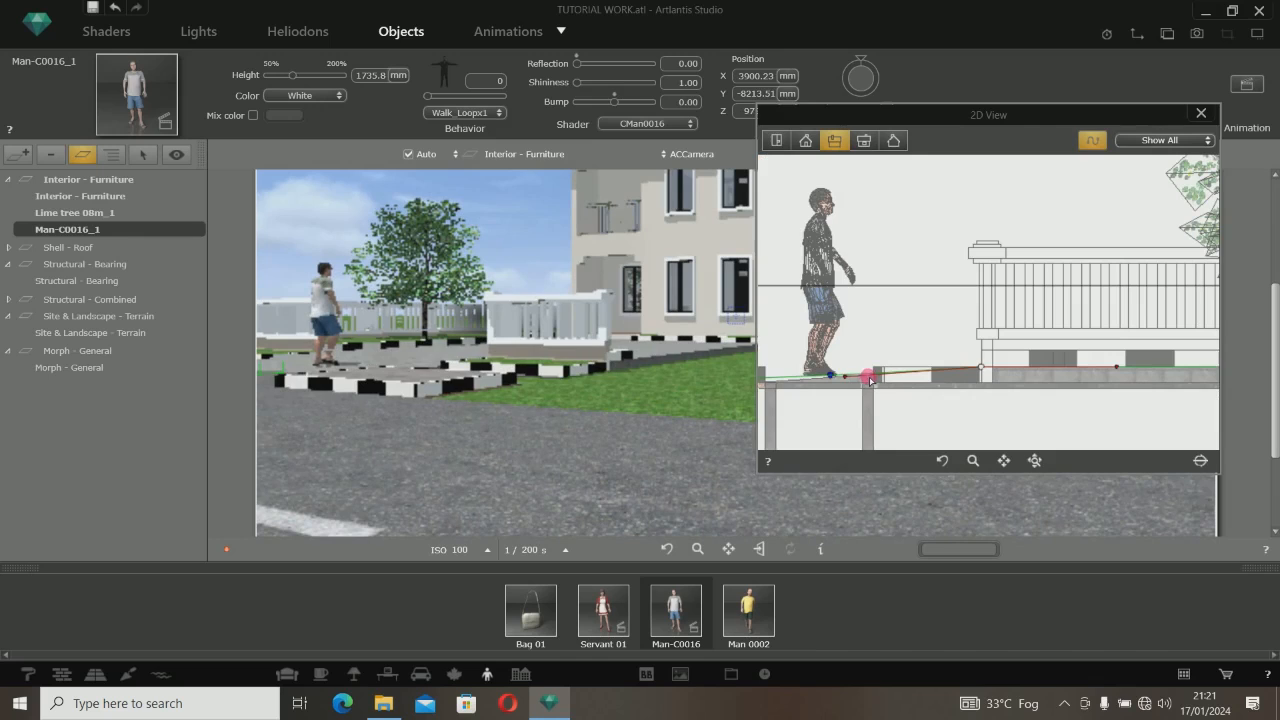
{"action": "scroll", "coordinate": [957, 357], "scroll_direction": "down", "scroll_amount": 2}
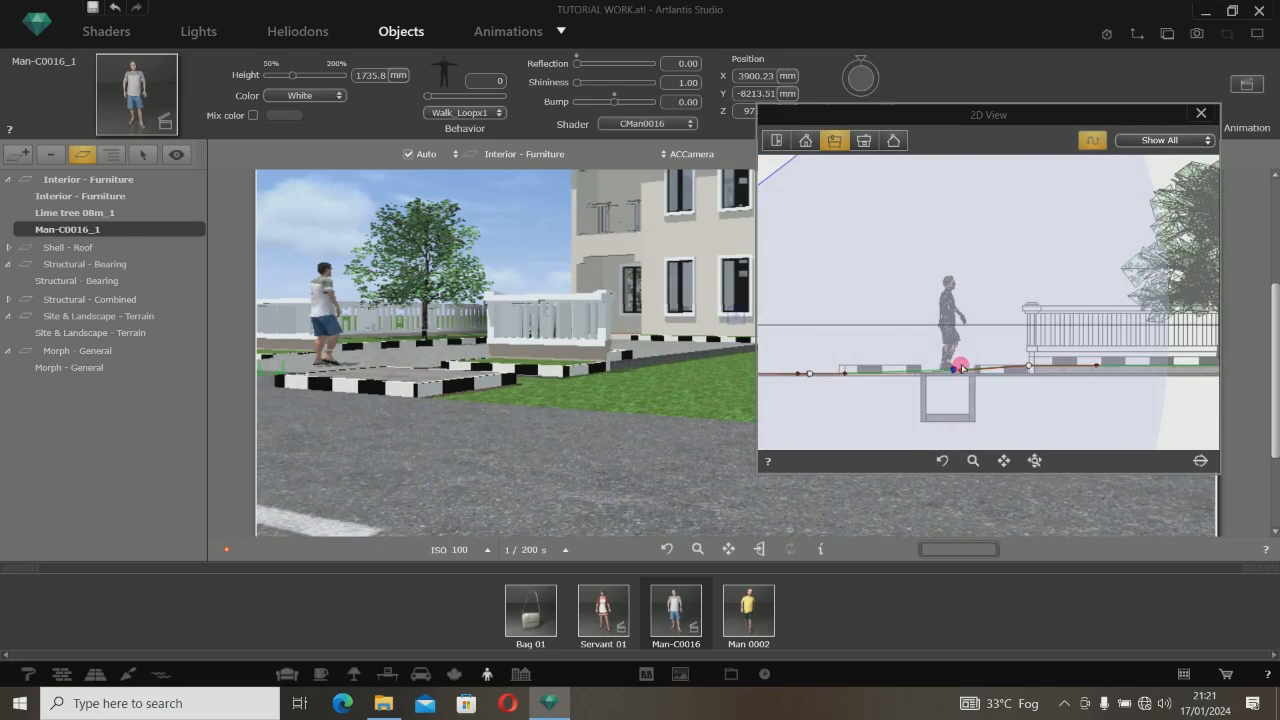
Add another control point on the path near the foot of the entrance ramp, on the road side of the drain
{"action": "scroll", "coordinate": [943, 366], "scroll_direction": "up", "scroll_amount": 2}
{"action": "scroll", "coordinate": [930, 372], "scroll_direction": "up", "scroll_amount": 2}
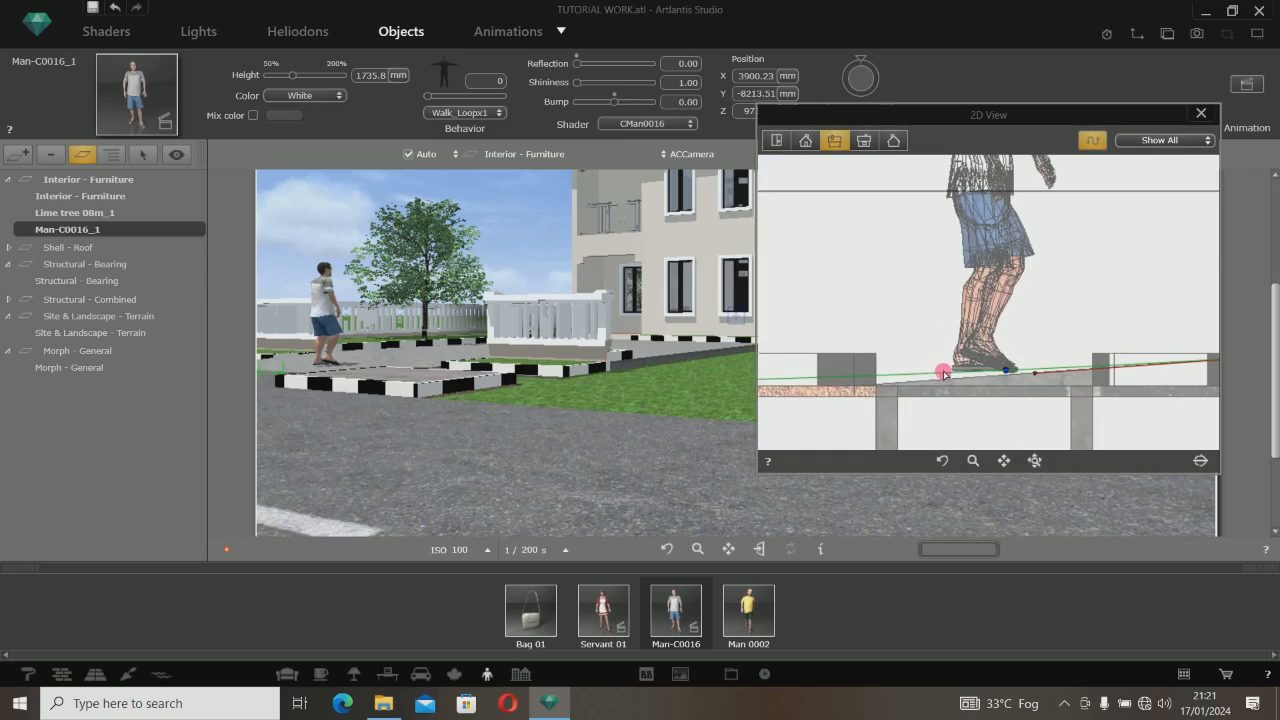
{"action": "scroll", "coordinate": [930, 375], "scroll_direction": "up", "scroll_amount": 3}
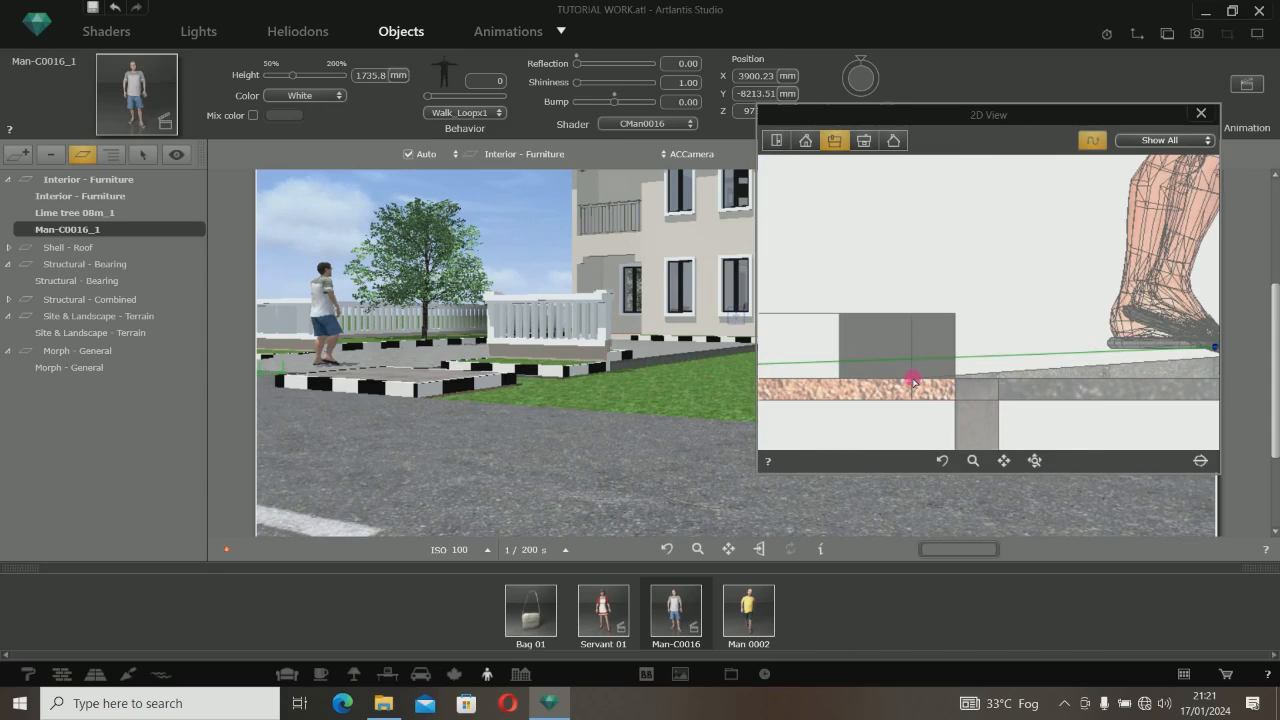
{"action": "scroll", "coordinate": [912, 381], "scroll_direction": "down", "scroll_amount": 2}
{"action": "scroll", "coordinate": [1041, 370], "scroll_direction": "down", "scroll_amount": 2}
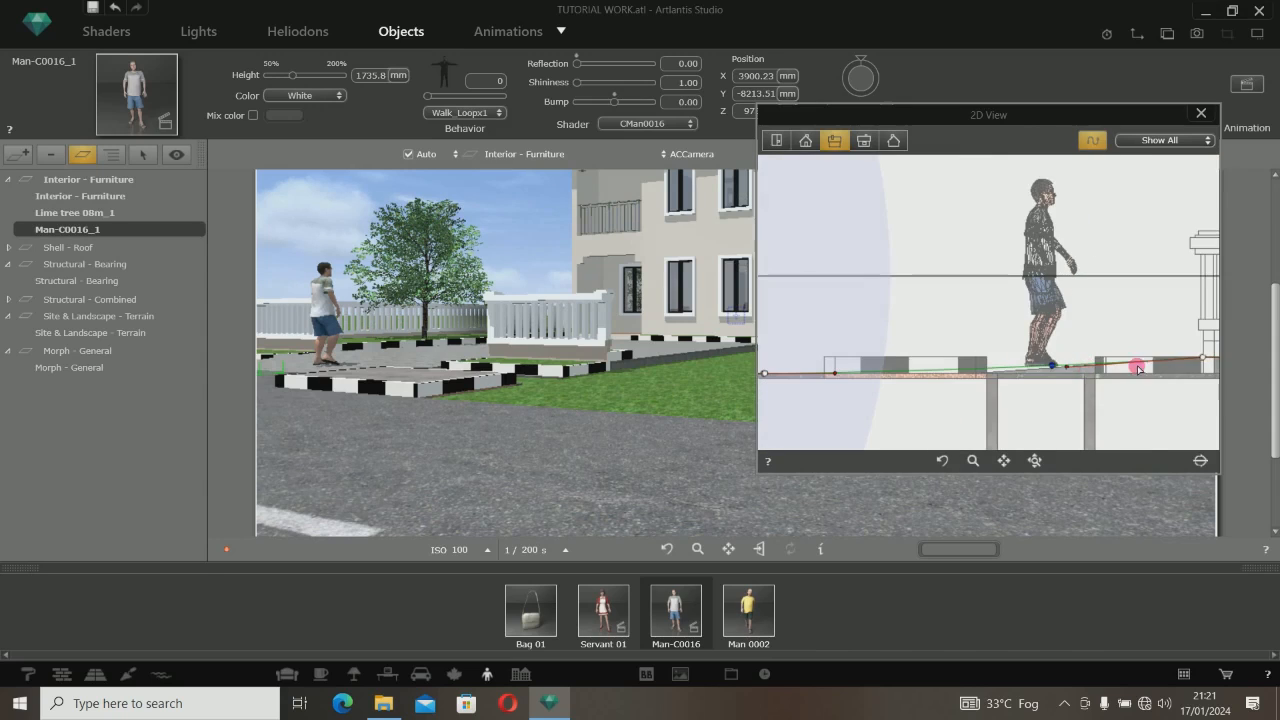
{"action": "scroll", "coordinate": [975, 362], "scroll_direction": "up", "scroll_amount": 4}
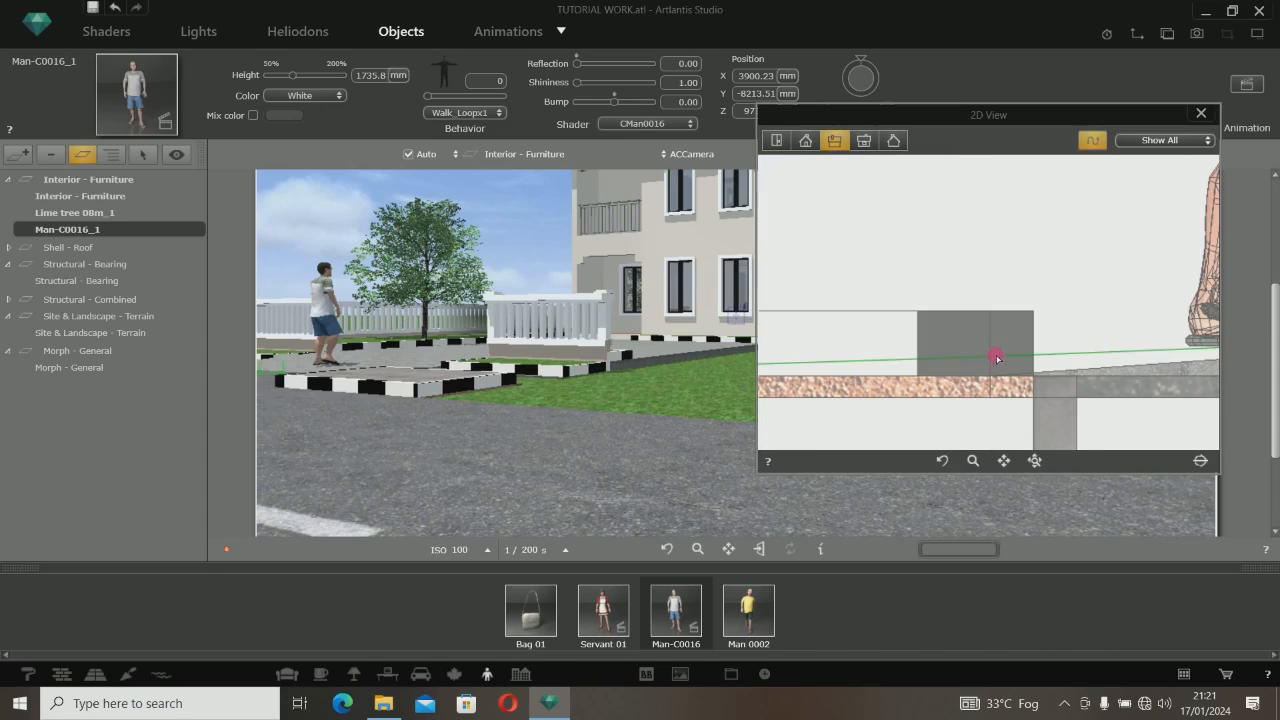
{"action": "right_click", "coordinate": [986, 357]}
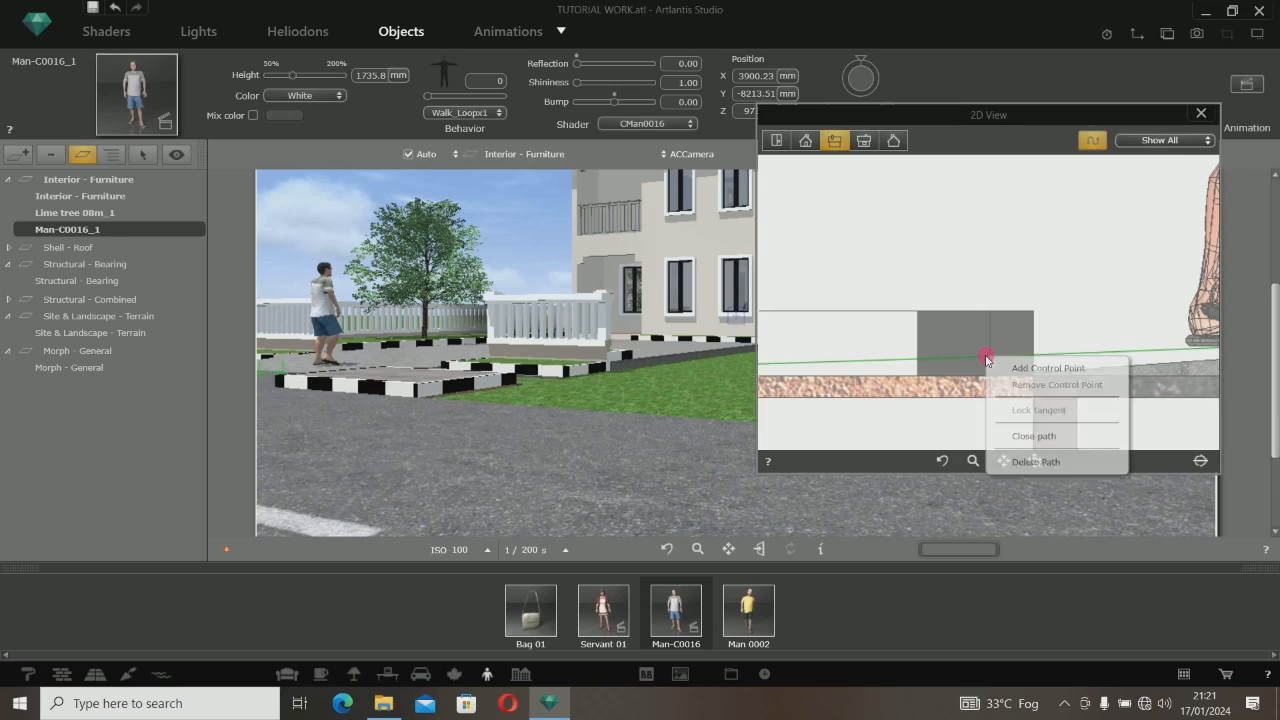
{"action": "left_click", "coordinate": [1030, 370]}
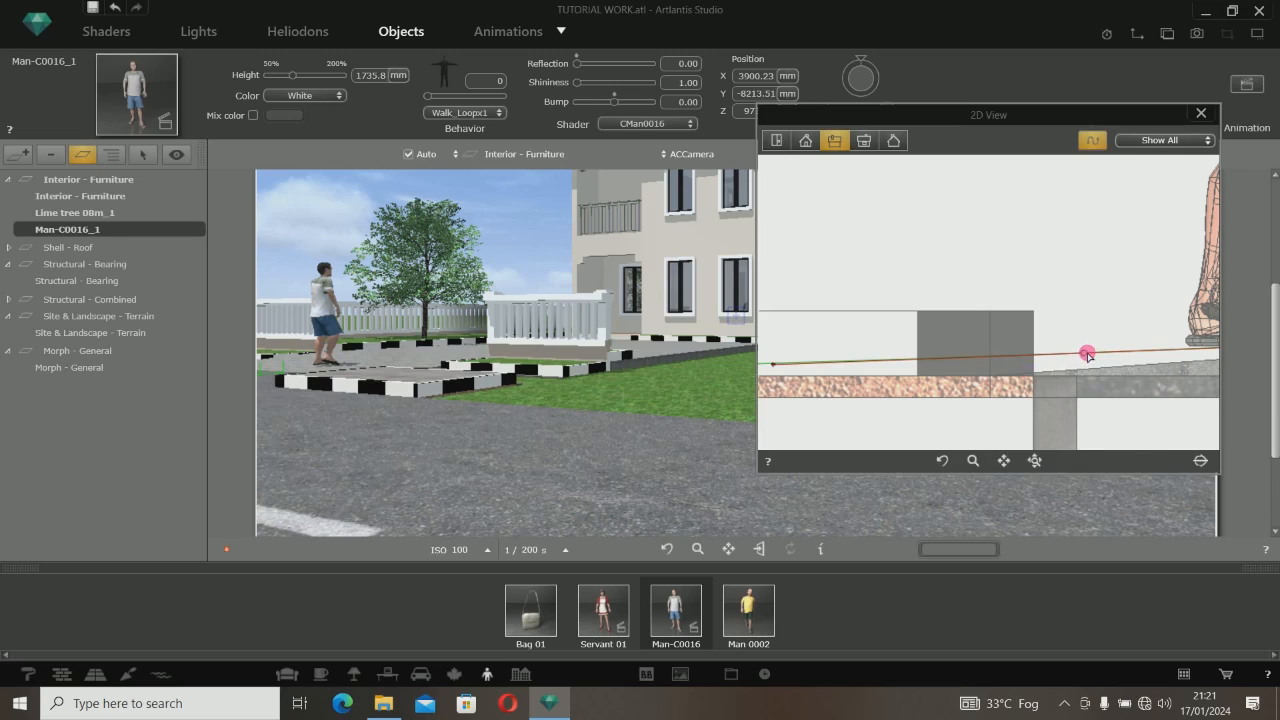
Move the newest path control point down onto the road surface at the foot of the entrance ramp and unlock its tangent
{"action": "left_click_drag", "start_coordinate": [1085, 355], "coordinate": [993, 379]}
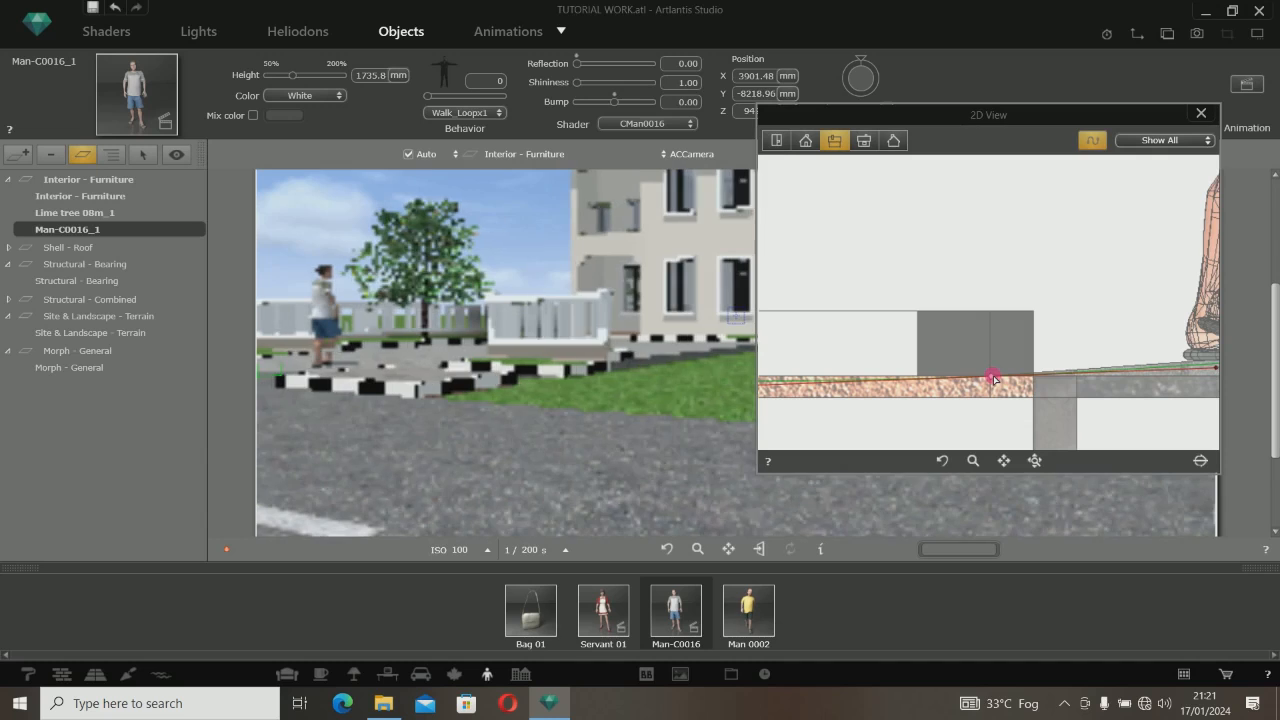
{"action": "right_click", "coordinate": [993, 380]}
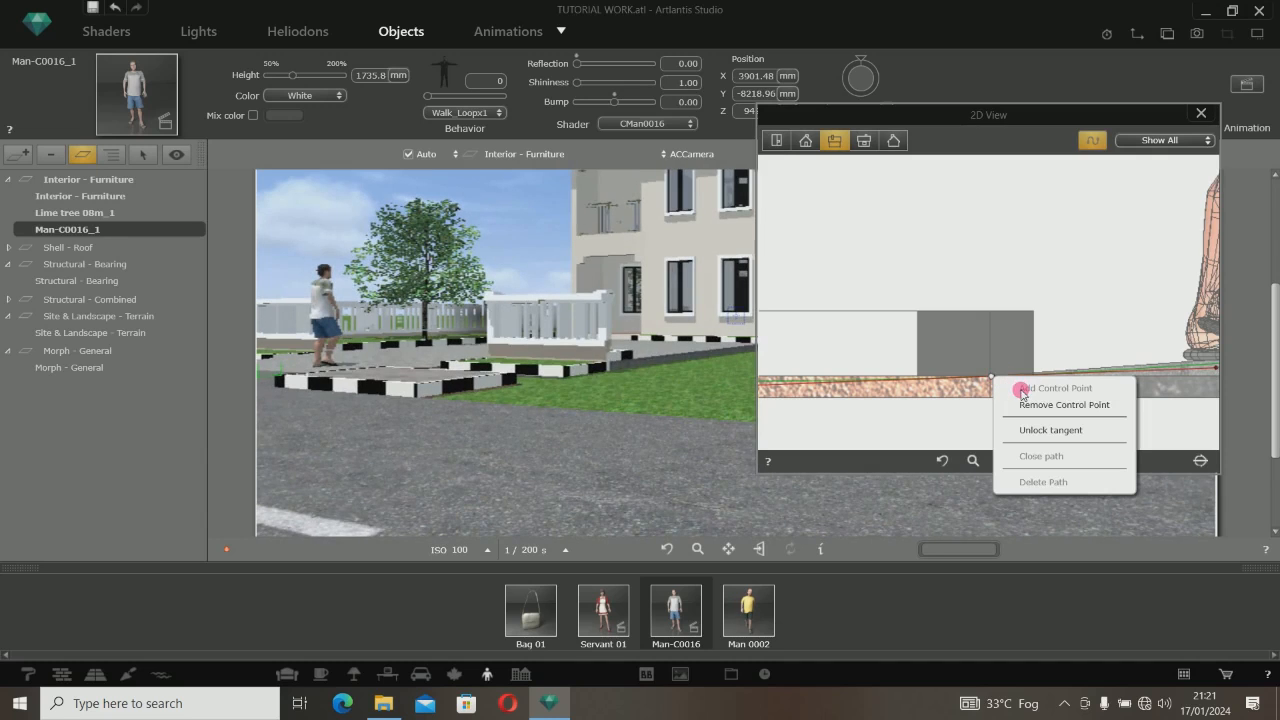
{"action": "left_click", "coordinate": [1033, 431]}
Align the ramp-foot point's yard-side tangent with the ramp slope and level its road-side tangent along the top of the road
{"action": "scroll", "coordinate": [1001, 376], "scroll_direction": "down", "scroll_amount": 2}
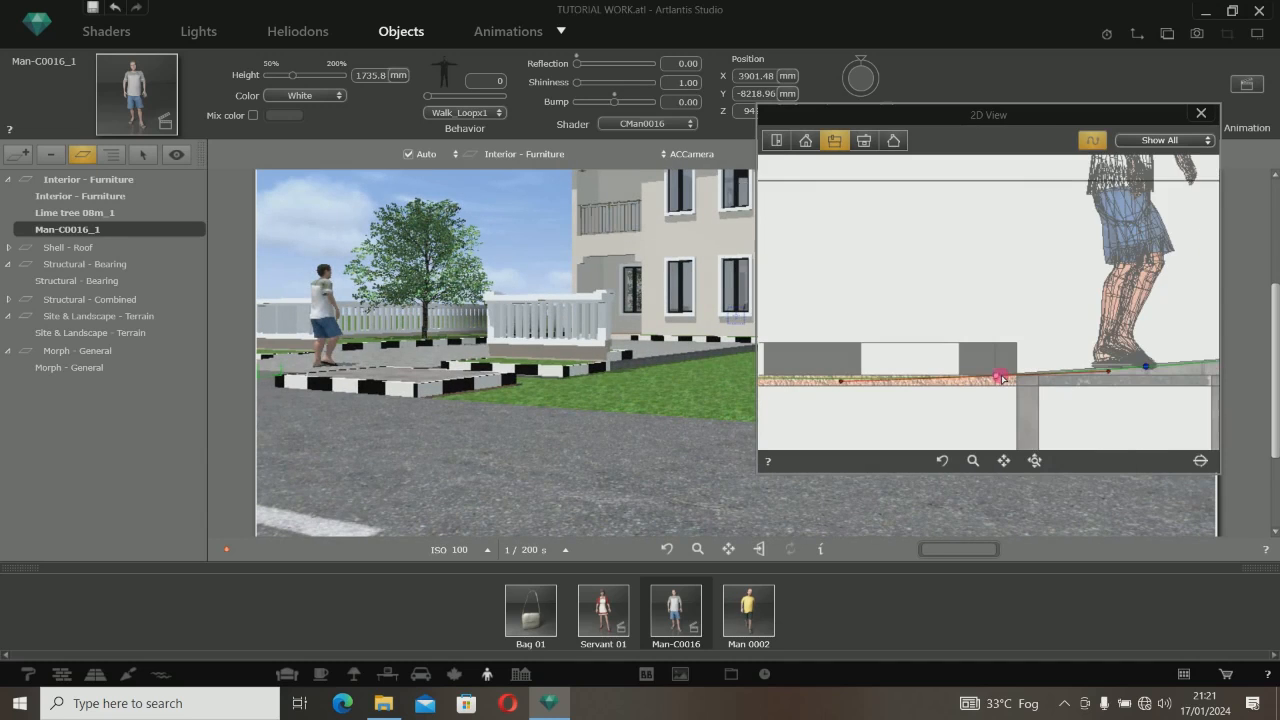
{"action": "scroll", "coordinate": [1095, 372], "scroll_direction": "up", "scroll_amount": 3}
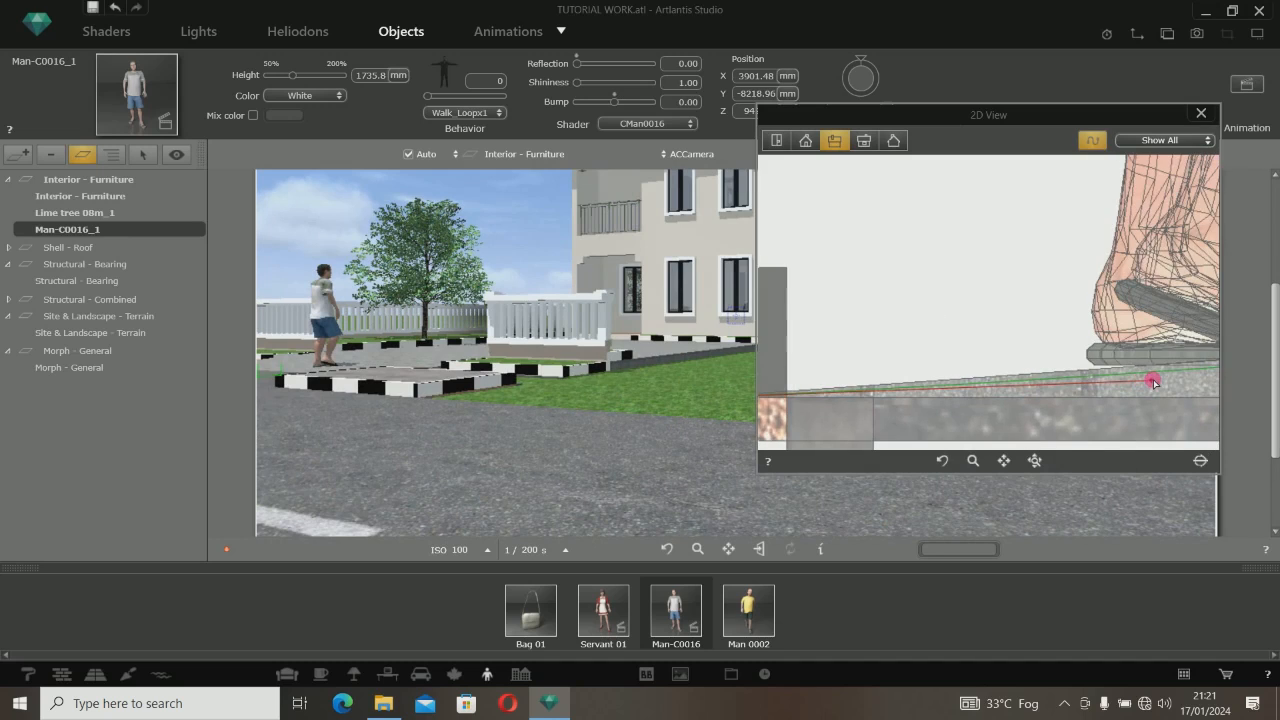
{"action": "left_click_drag", "start_coordinate": [1152, 380], "coordinate": [884, 391]}
{"action": "scroll", "coordinate": [804, 388], "scroll_direction": "up", "scroll_amount": 2}
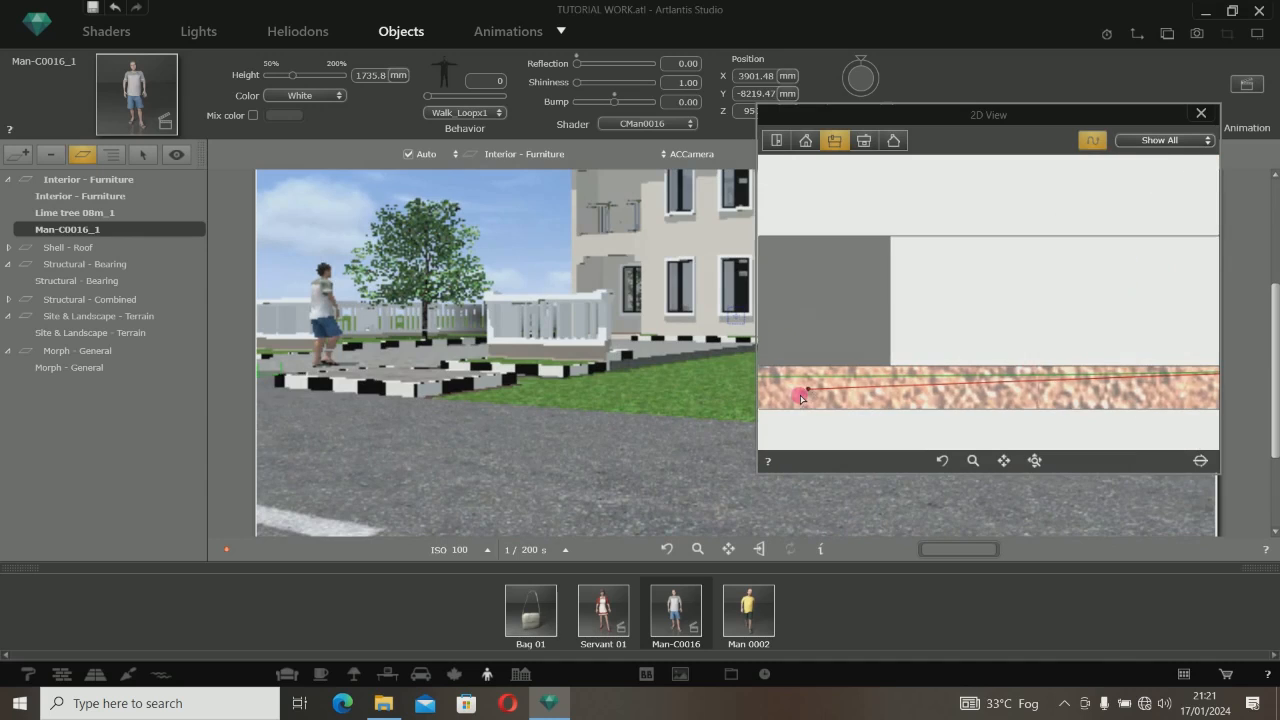
{"action": "left_click_drag", "start_coordinate": [811, 392], "coordinate": [808, 370]}
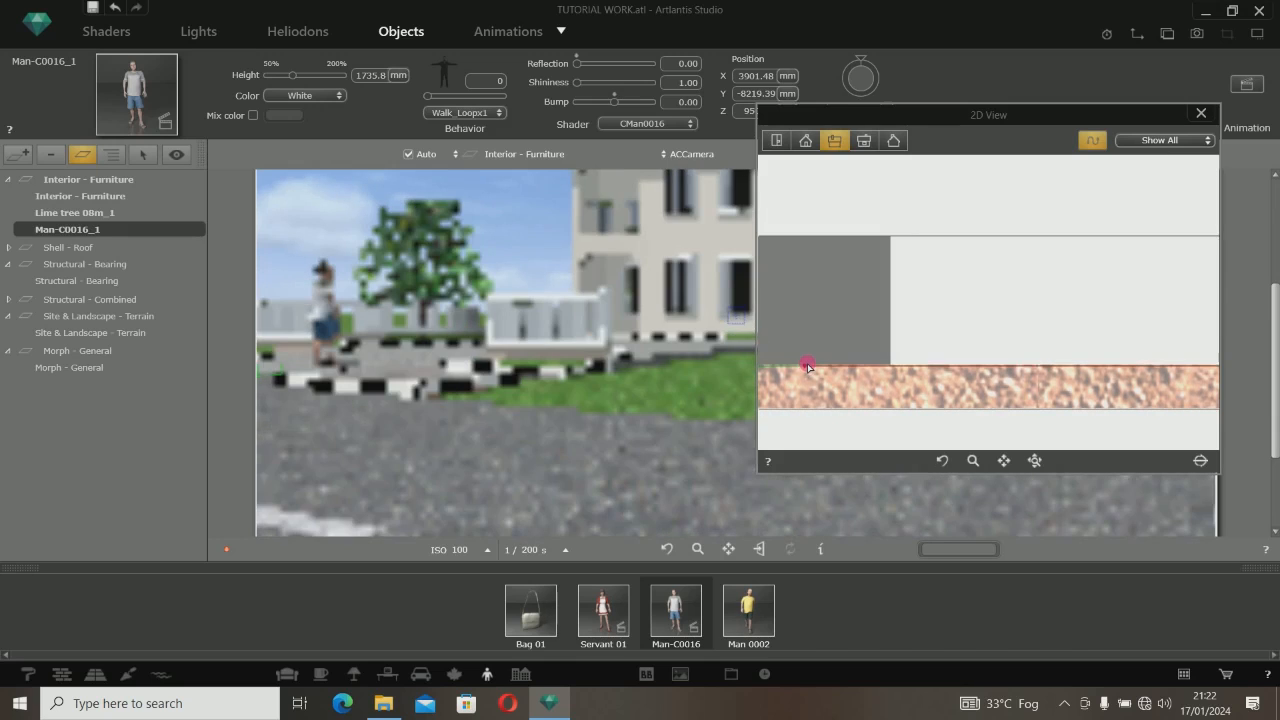
Examine the path in the elevation view from the road across the ramp to the tree in the yard, checking it against the ground levels
{"action": "scroll", "coordinate": [903, 371], "scroll_direction": "down", "scroll_amount": 3}
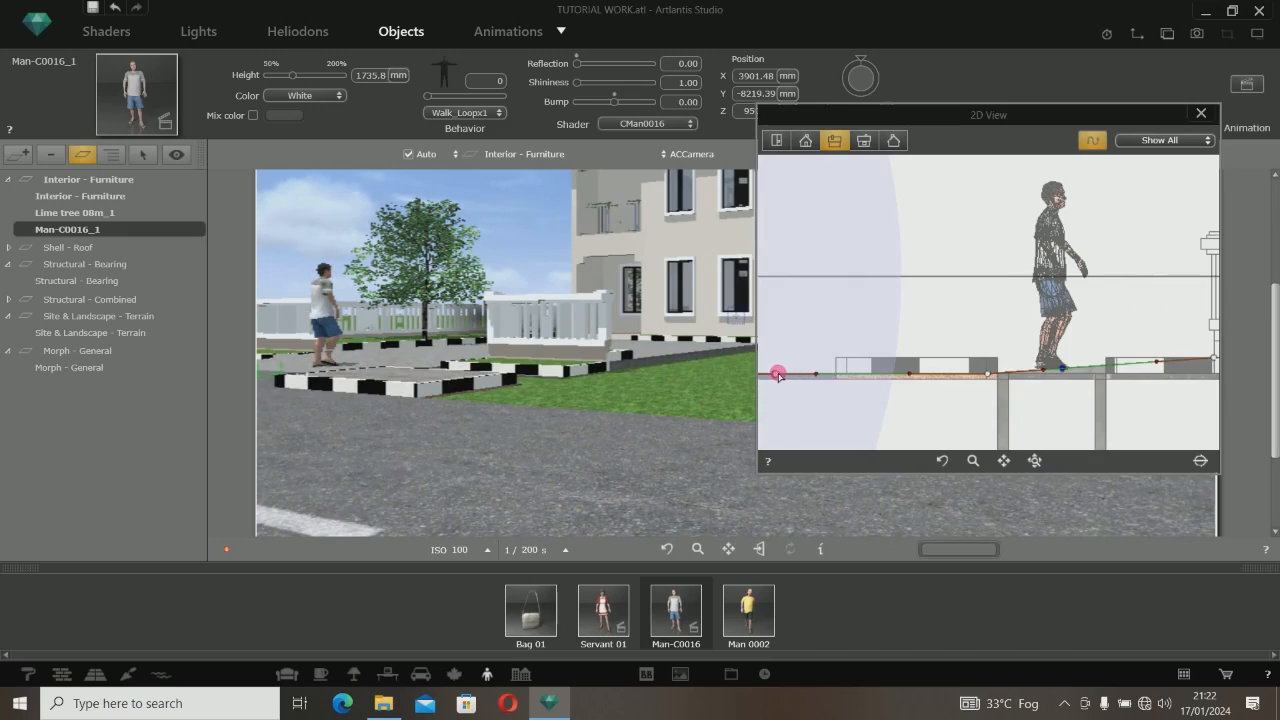
{"action": "scroll", "coordinate": [777, 374], "scroll_direction": "up", "scroll_amount": 2}
{"action": "scroll", "coordinate": [788, 375], "scroll_direction": "down", "scroll_amount": 2}
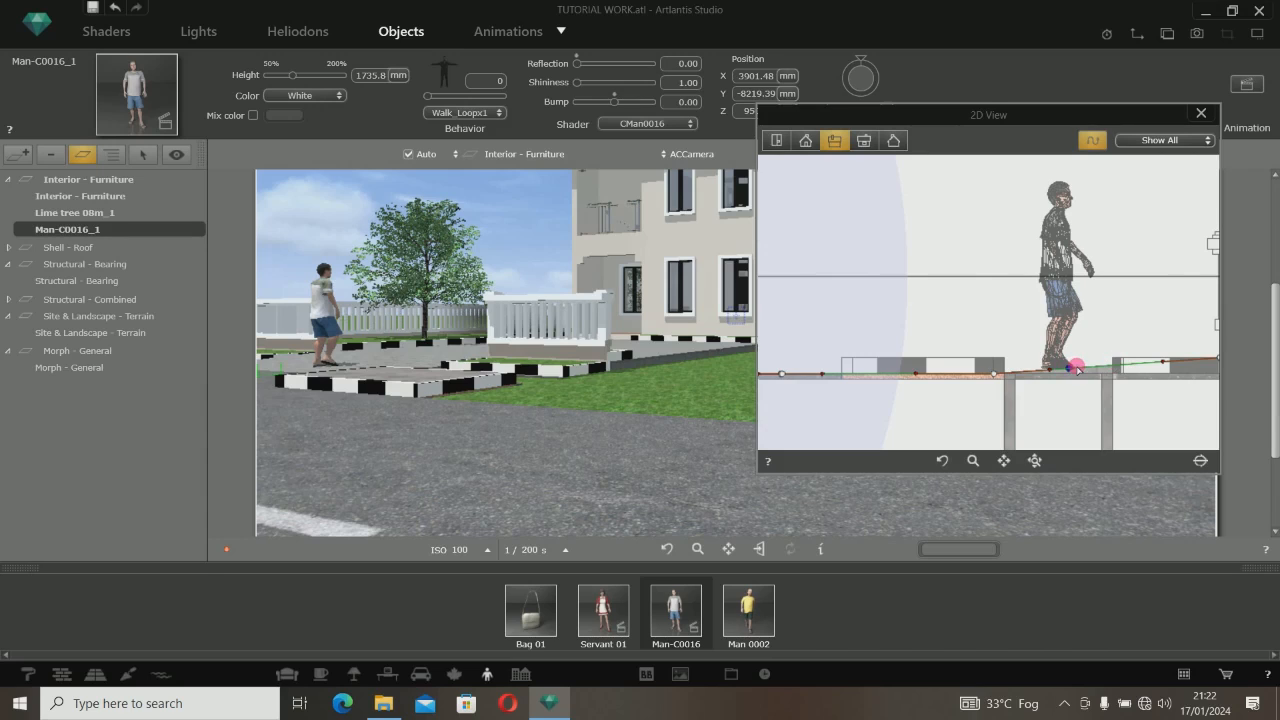
{"action": "scroll", "coordinate": [1110, 368], "scroll_direction": "down", "scroll_amount": 3}
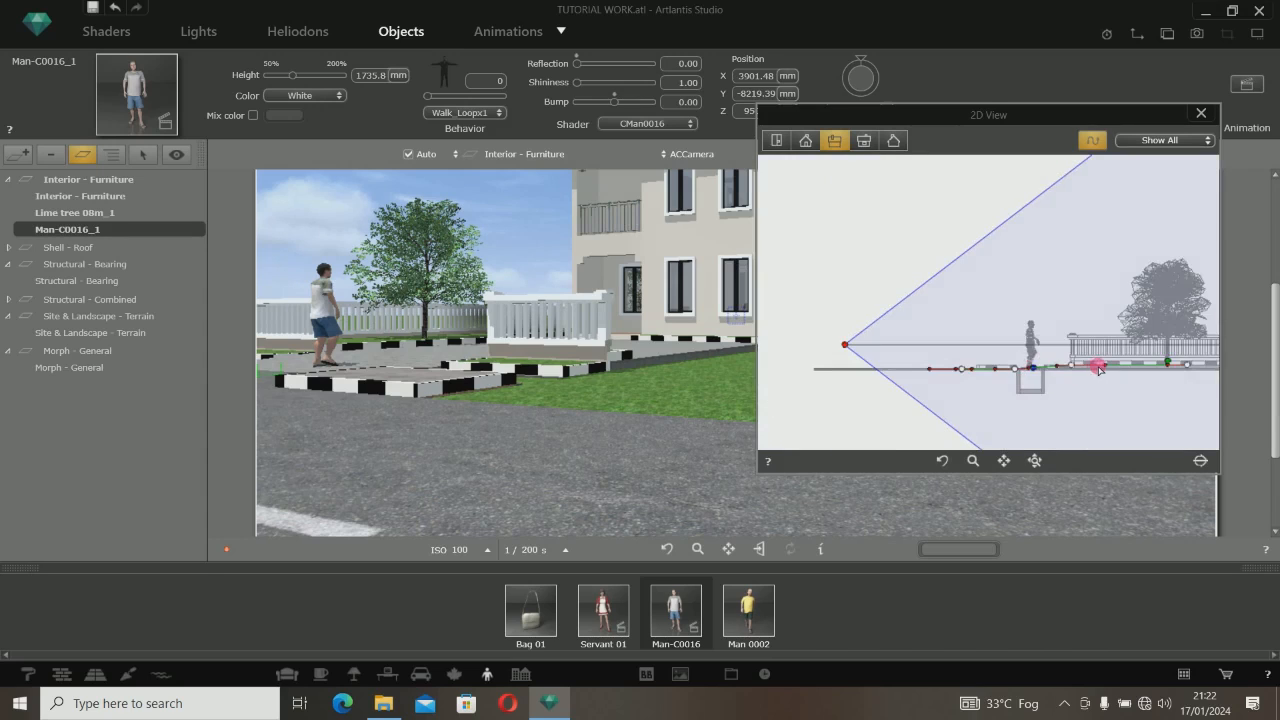
{"action": "scroll", "coordinate": [1070, 368], "scroll_direction": "up", "scroll_amount": 3}
{"action": "scroll", "coordinate": [1013, 362], "scroll_direction": "down", "scroll_amount": 2}
{"action": "scroll", "coordinate": [1066, 360], "scroll_direction": "up", "scroll_amount": 3}
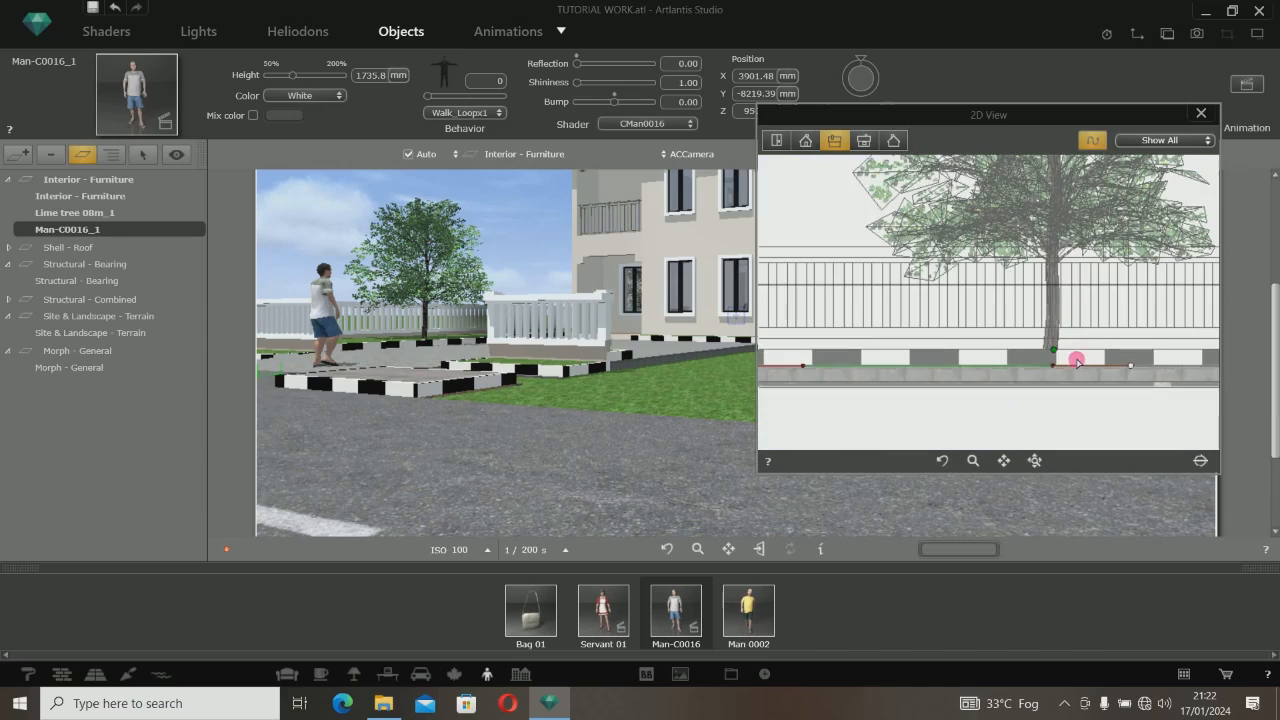
{"action": "scroll", "coordinate": [1121, 367], "scroll_direction": "up", "scroll_amount": 2}
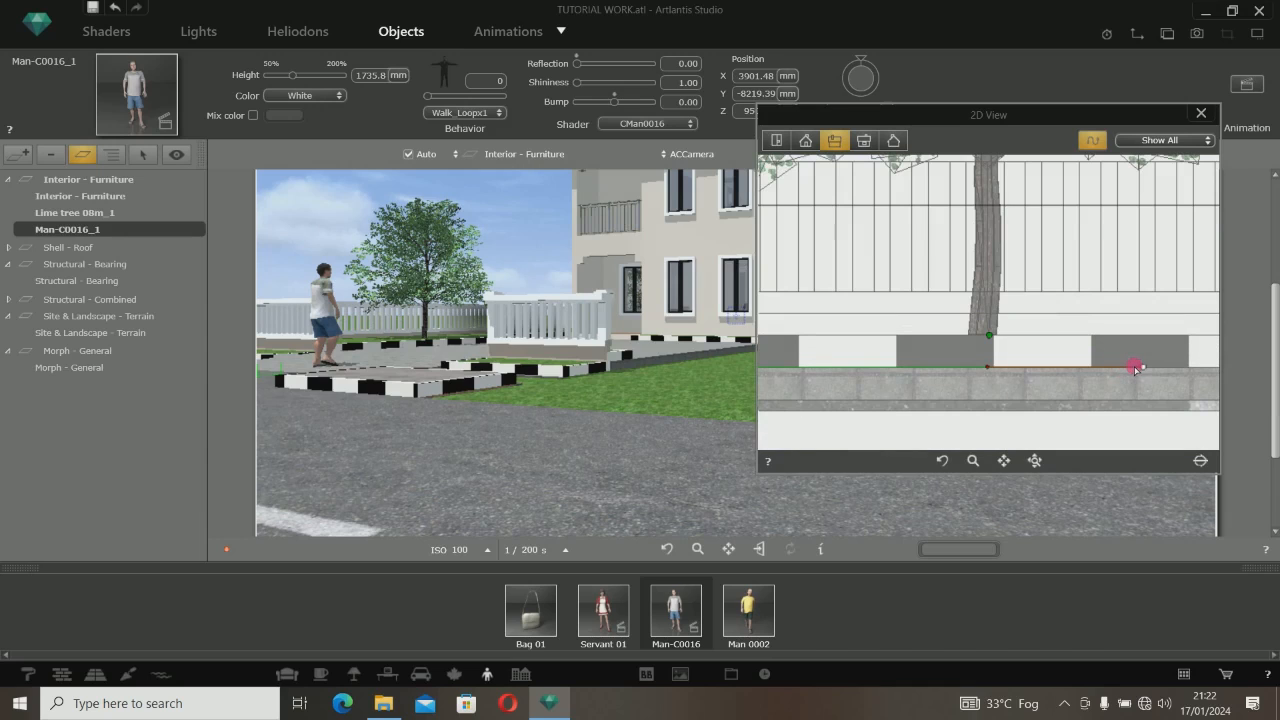
{"action": "scroll", "coordinate": [997, 370], "scroll_direction": "down", "scroll_amount": 2}
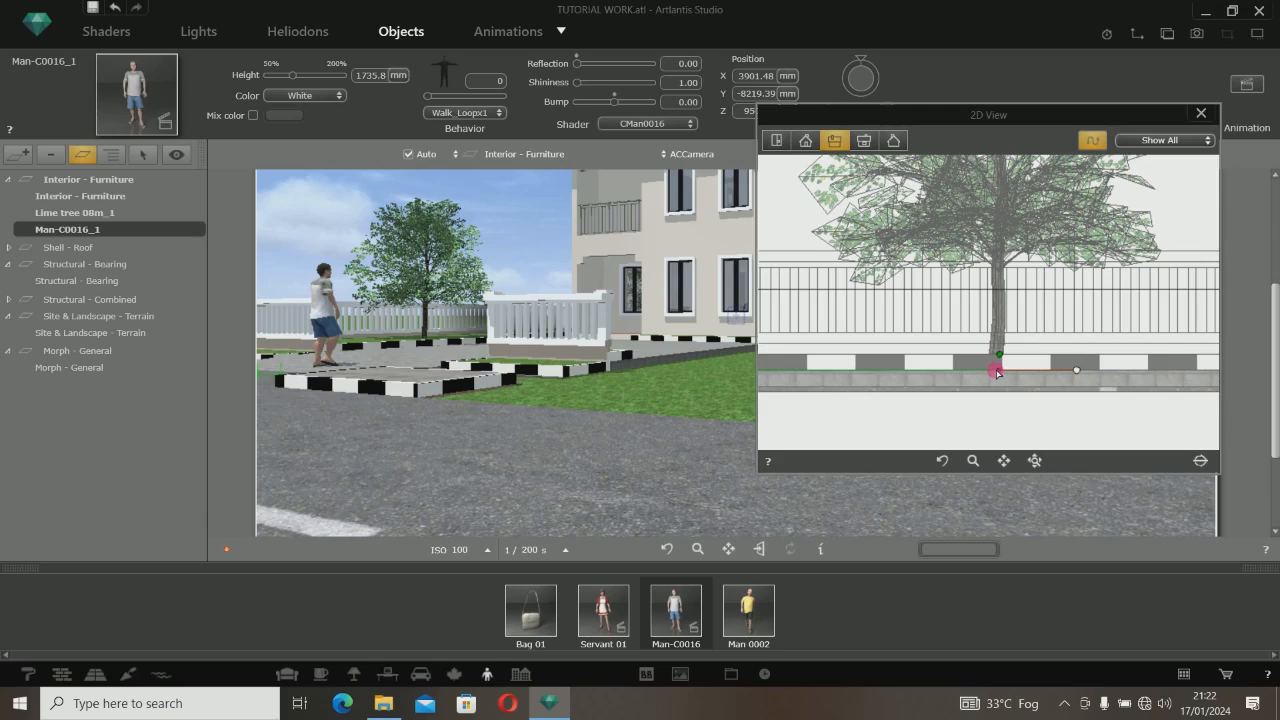
{"action": "scroll", "coordinate": [997, 372], "scroll_direction": "down", "scroll_amount": 2}
{"action": "left_click", "coordinate": [1063, 704]}
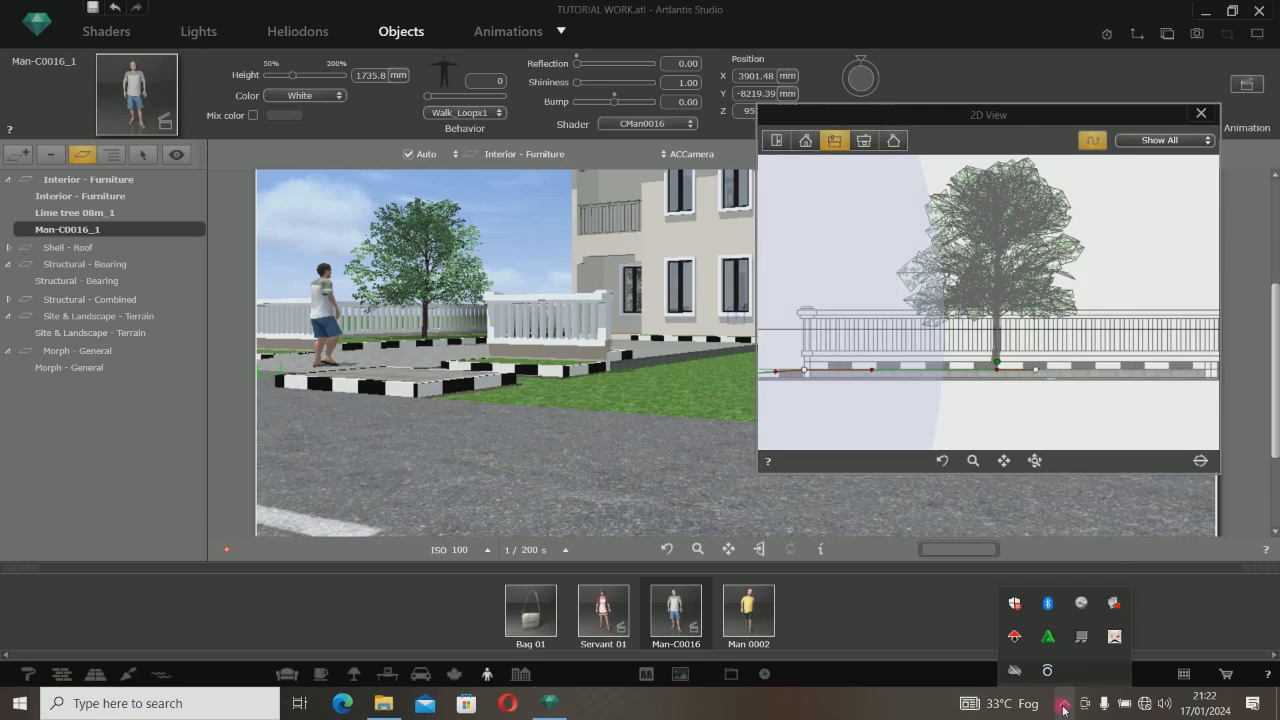
{"action": "left_click", "coordinate": [1063, 704]}
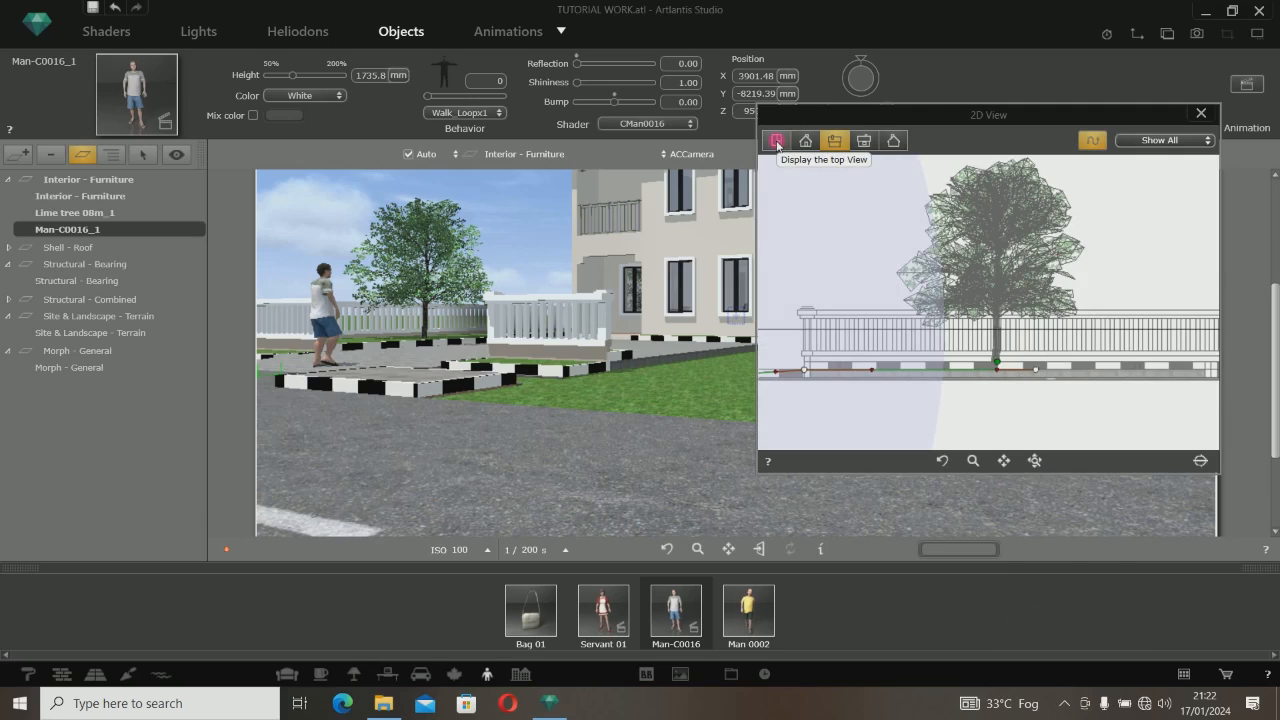
Show the man's path in the top view and open the animation timeline at its first frame
{"action": "left_click", "coordinate": [777, 141]}
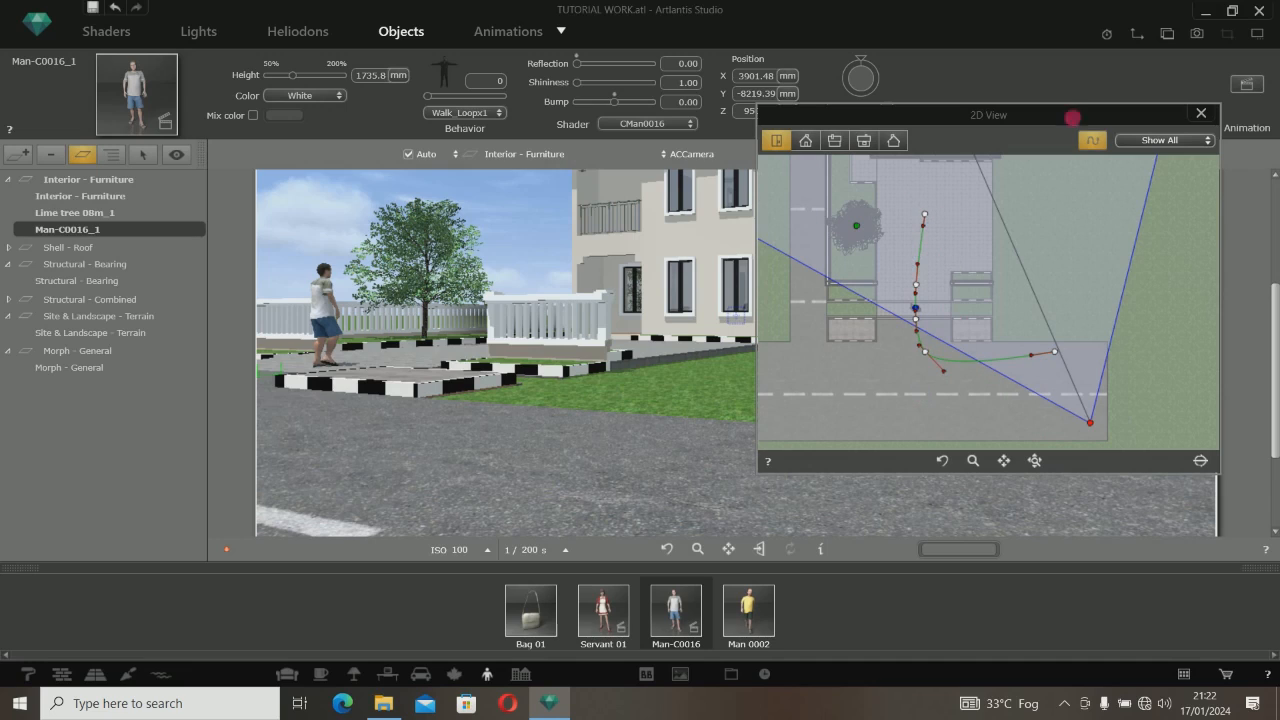
{"action": "left_click", "coordinate": [1107, 37]}
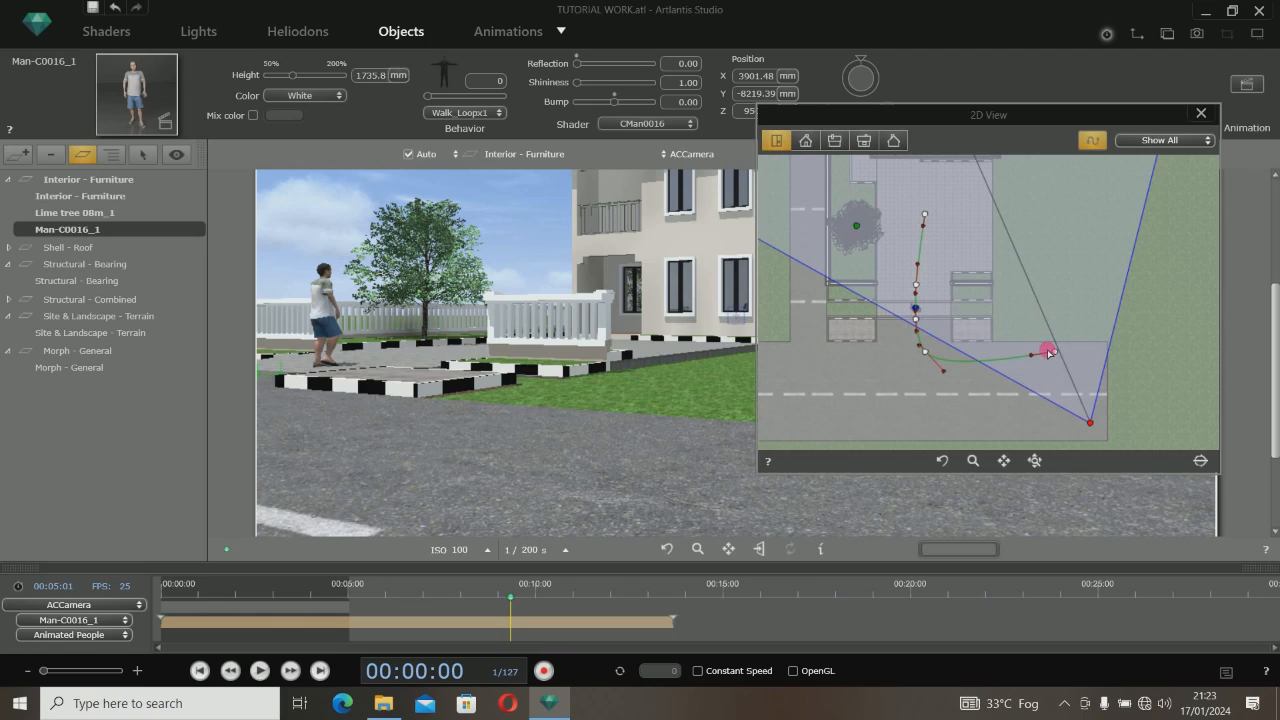
{"action": "left_click", "coordinate": [200, 671]}
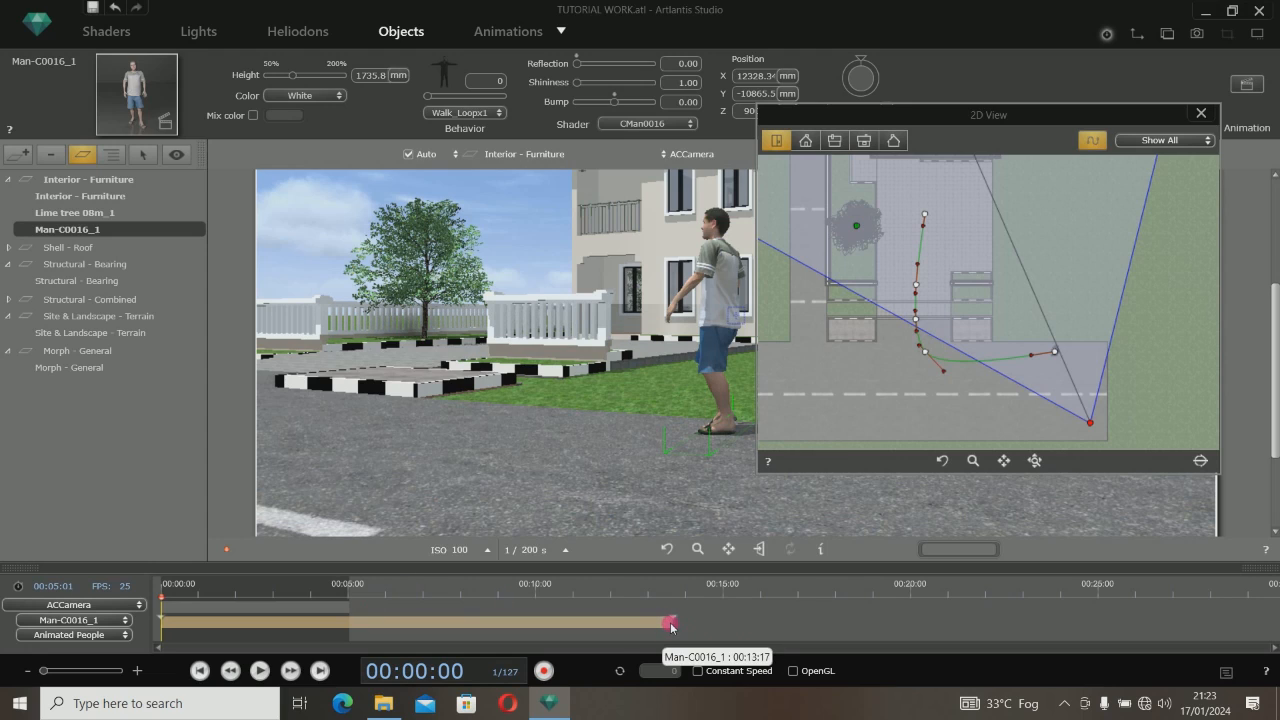
Shorten the walking man's animation track and the total sequence duration to 00:03:00 on the timeline
{"action": "left_click_drag", "start_coordinate": [672, 624], "coordinate": [288, 625]}
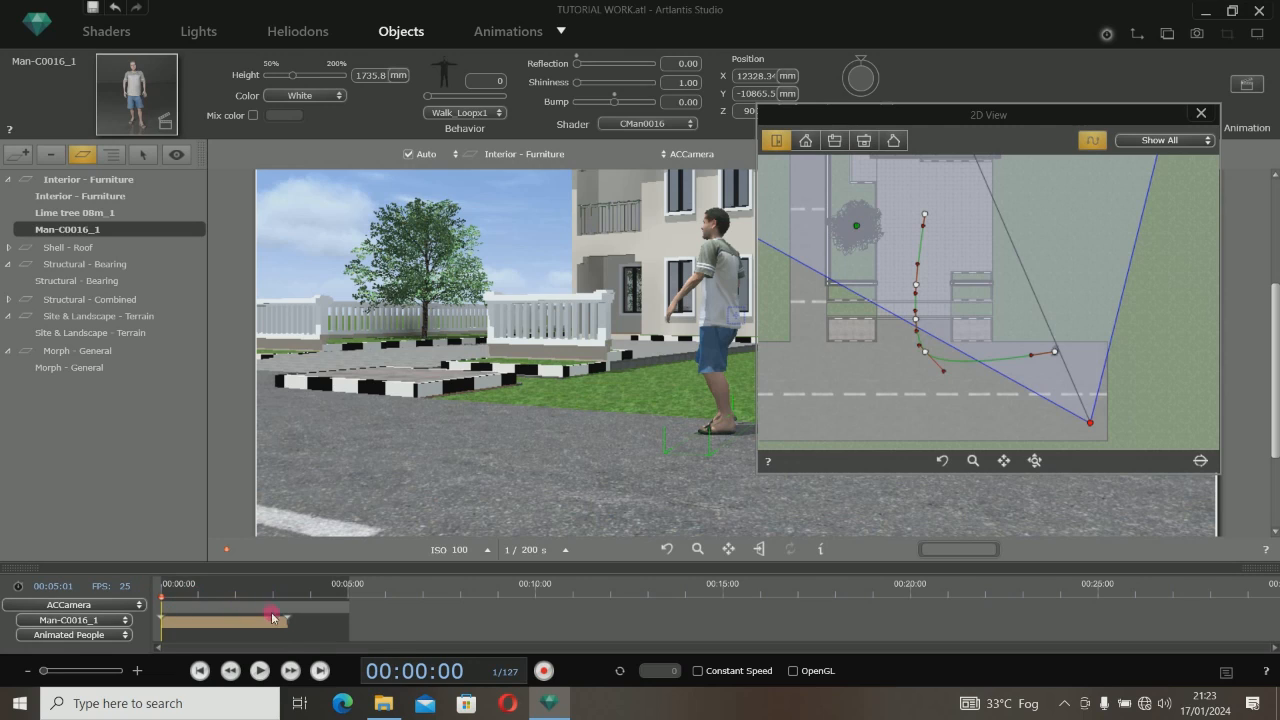
{"action": "left_click_drag", "start_coordinate": [287, 629], "coordinate": [277, 630]}
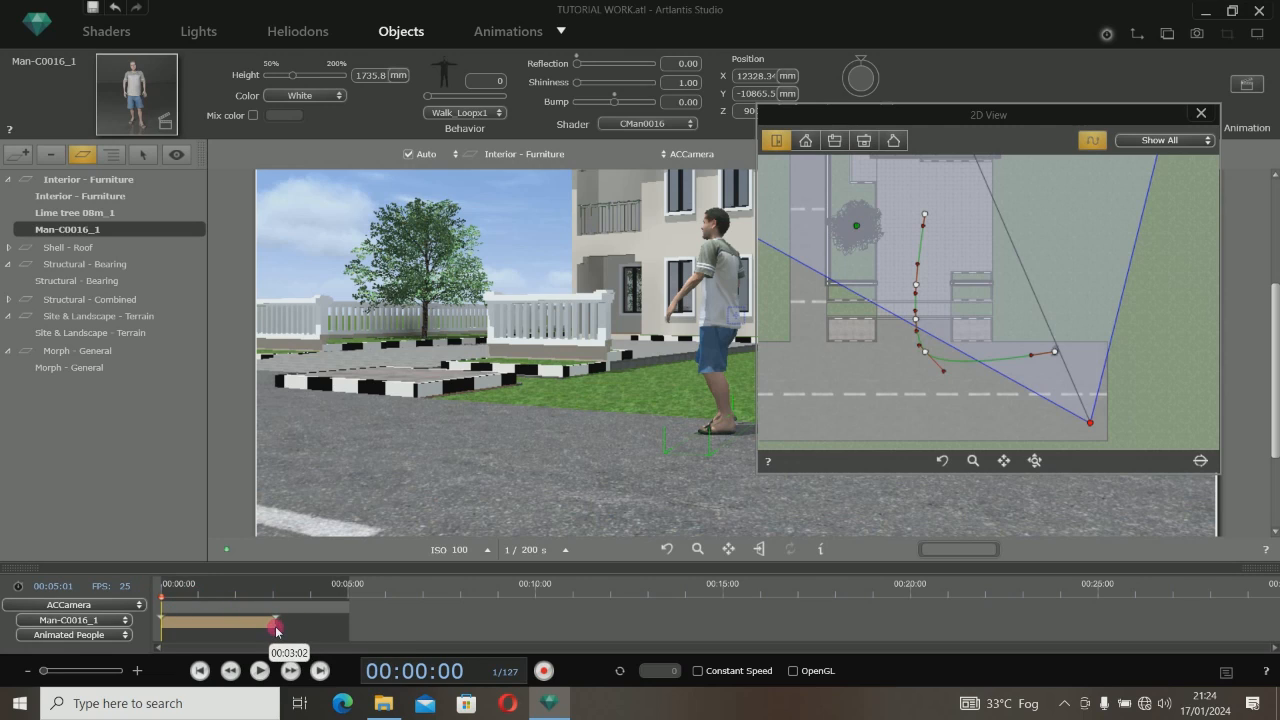
{"action": "left_click_drag", "start_coordinate": [43, 670], "coordinate": [107, 676]}
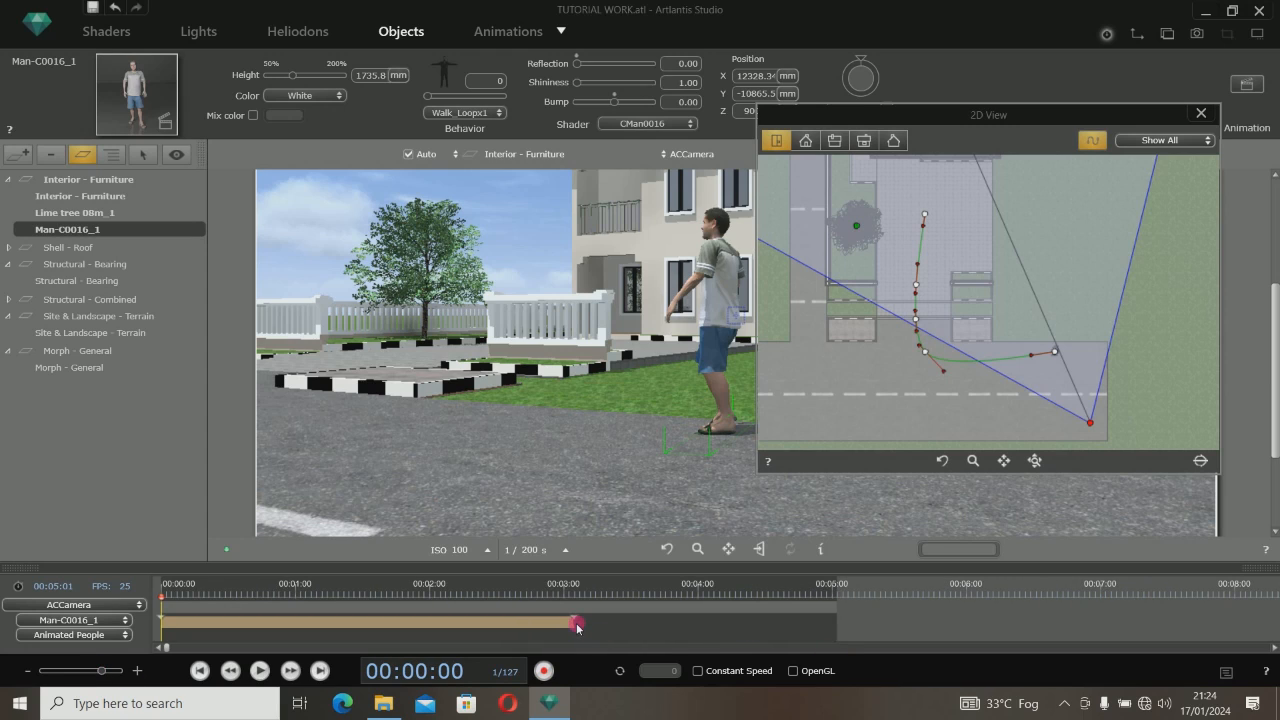
{"action": "left_click_drag", "start_coordinate": [575, 627], "coordinate": [564, 629]}
{"action": "left_click_drag", "start_coordinate": [838, 626], "coordinate": [564, 626]}
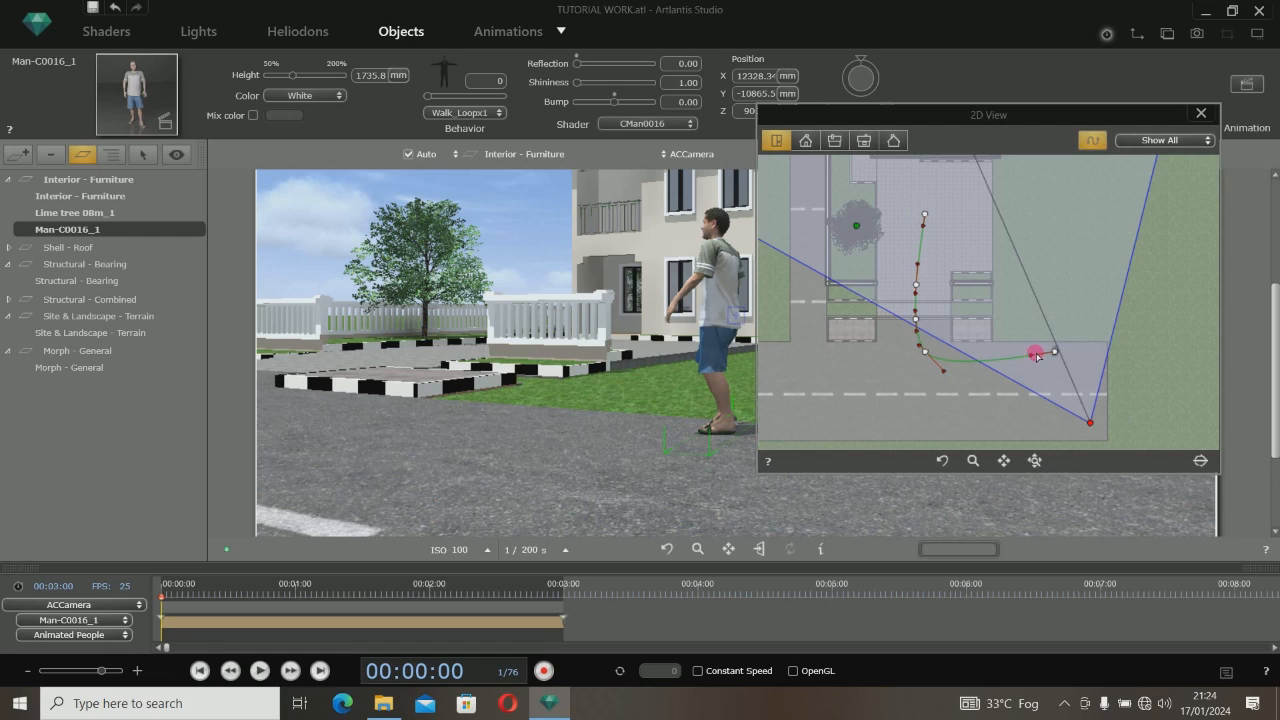
Turn off path editing in the 2D view and play the walking animation
{"action": "left_click", "coordinate": [1093, 143]}
{"action": "left_click", "coordinate": [1093, 143]}
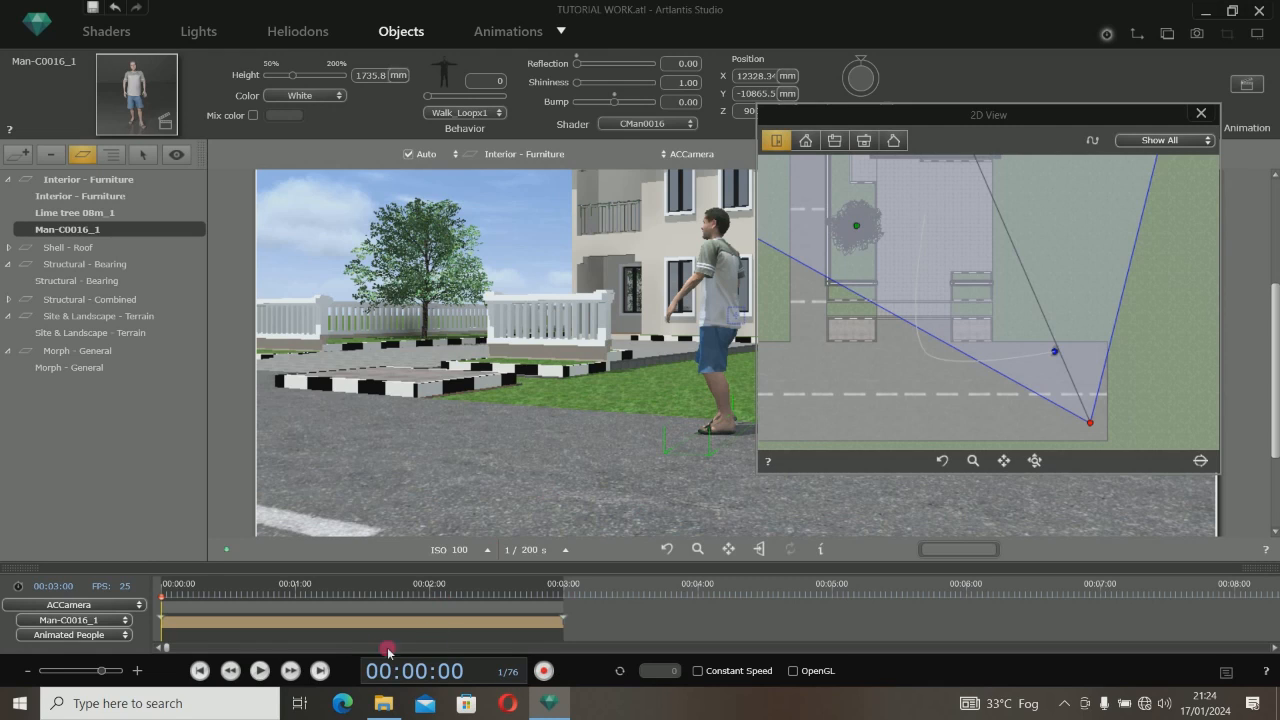
{"action": "left_click", "coordinate": [259, 671]}
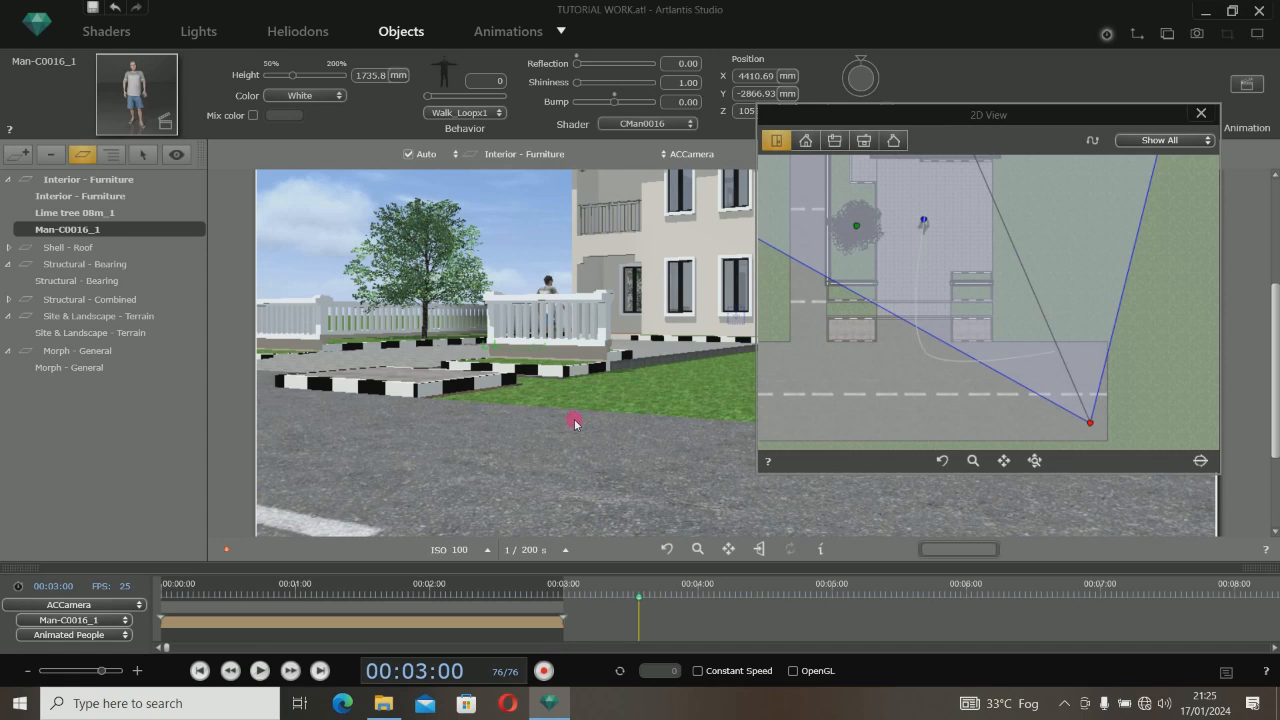
Enable the OpenGL preview, move the 2D View window clear of the man's route and replay the animation from the start
{"action": "left_click_drag", "start_coordinate": [1043, 115], "coordinate": [979, 153]}
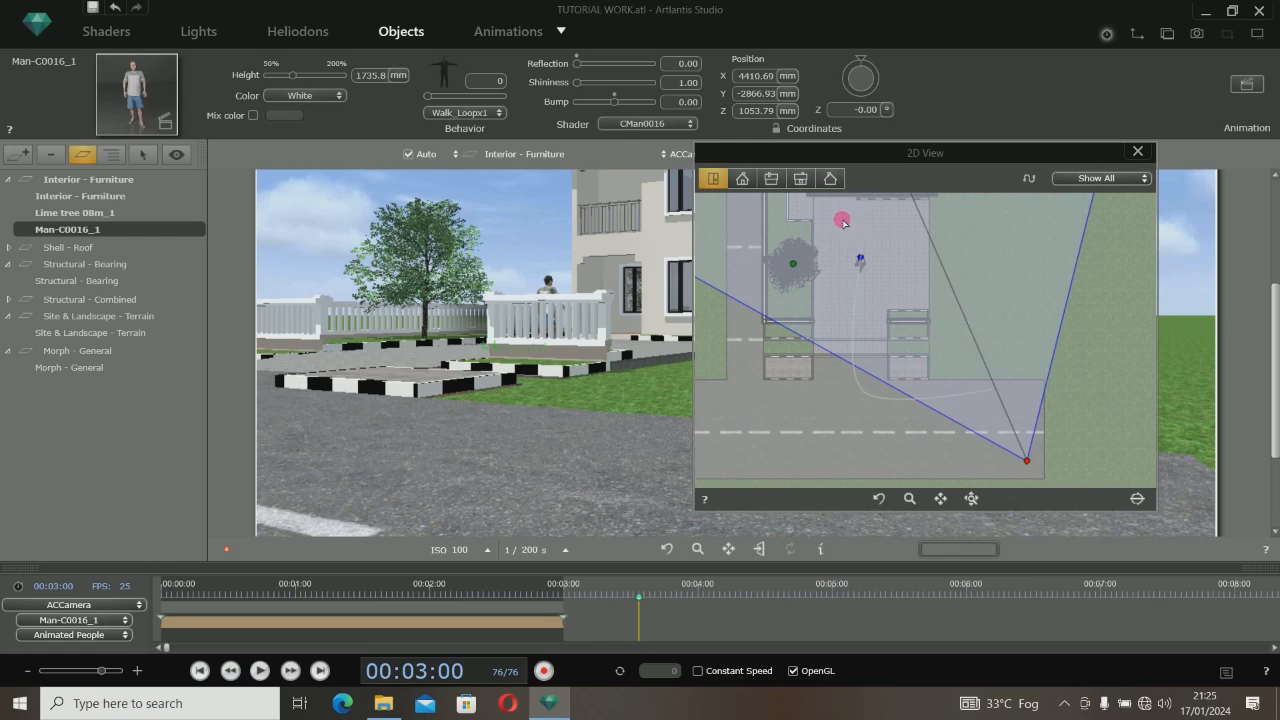
{"action": "left_click_drag", "start_coordinate": [871, 157], "coordinate": [1049, 172]}
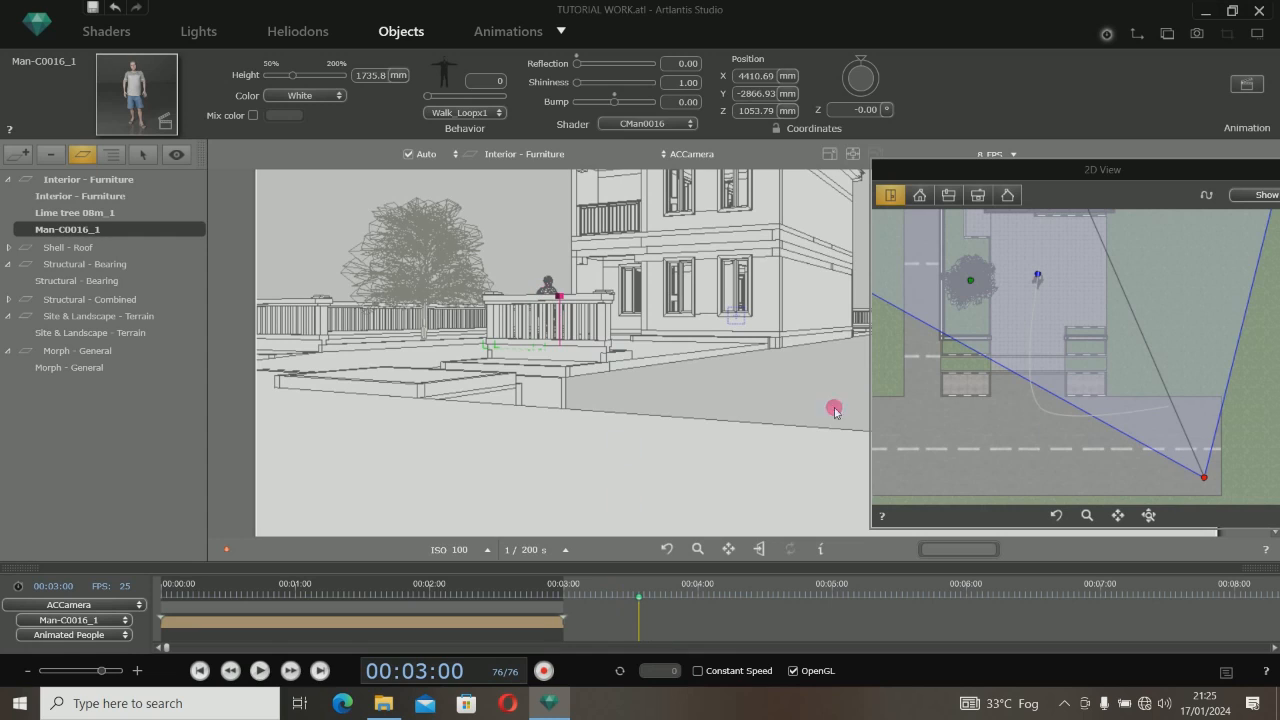
{"action": "left_click", "coordinate": [198, 671]}
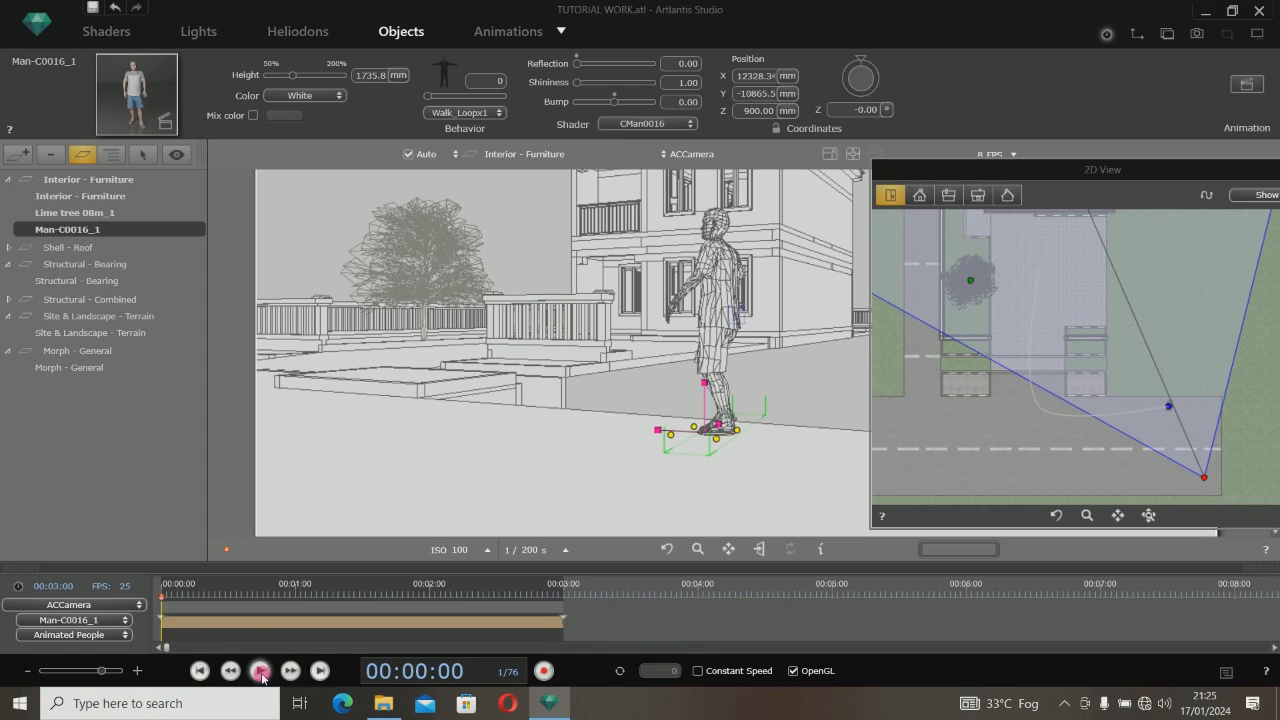
{"action": "left_click", "coordinate": [261, 671]}
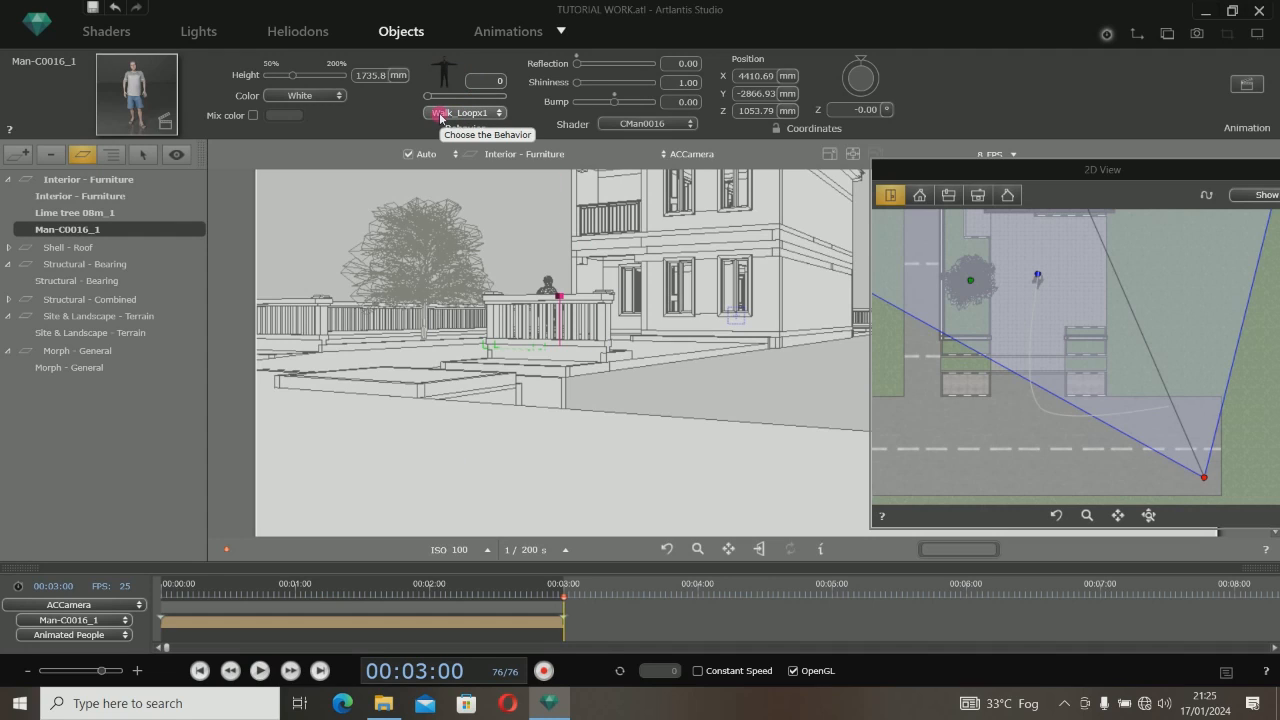
Set the man's behavior to Slow Running_Male at the start of the timeline and play the animation
{"action": "left_click", "coordinate": [499, 116]}
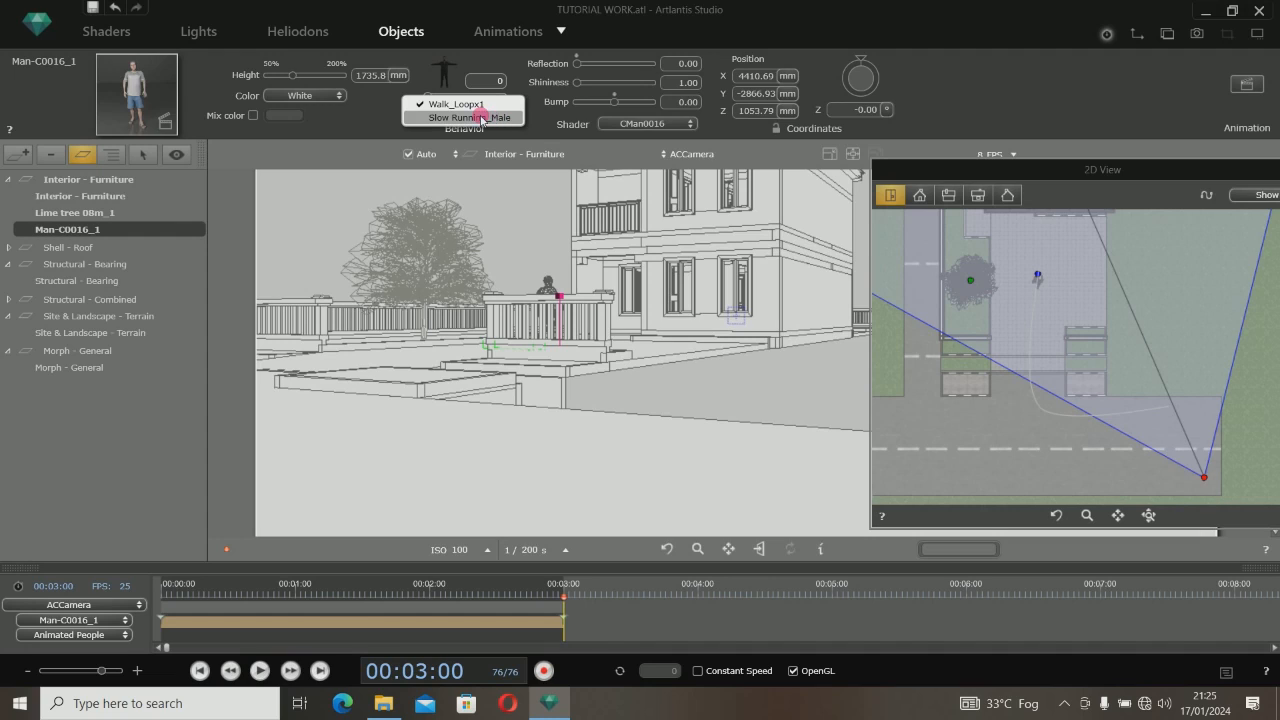
{"action": "left_click", "coordinate": [395, 124]}
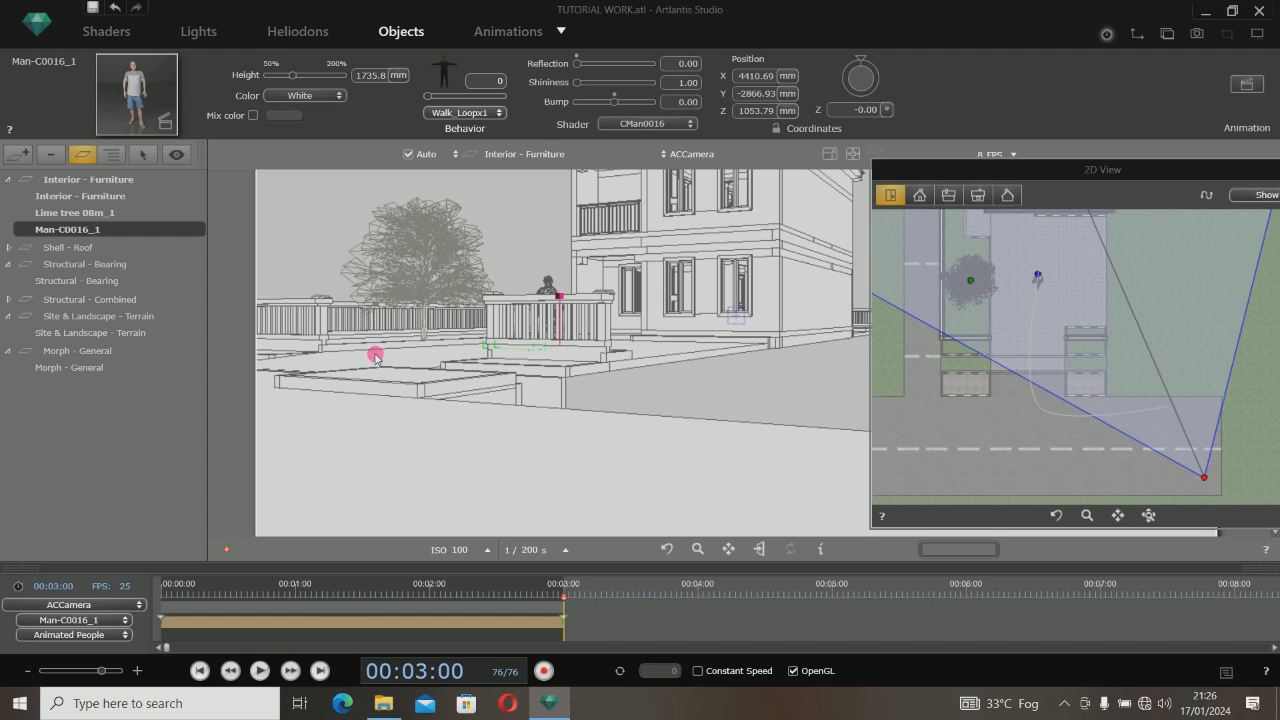
{"action": "left_click", "coordinate": [198, 672]}
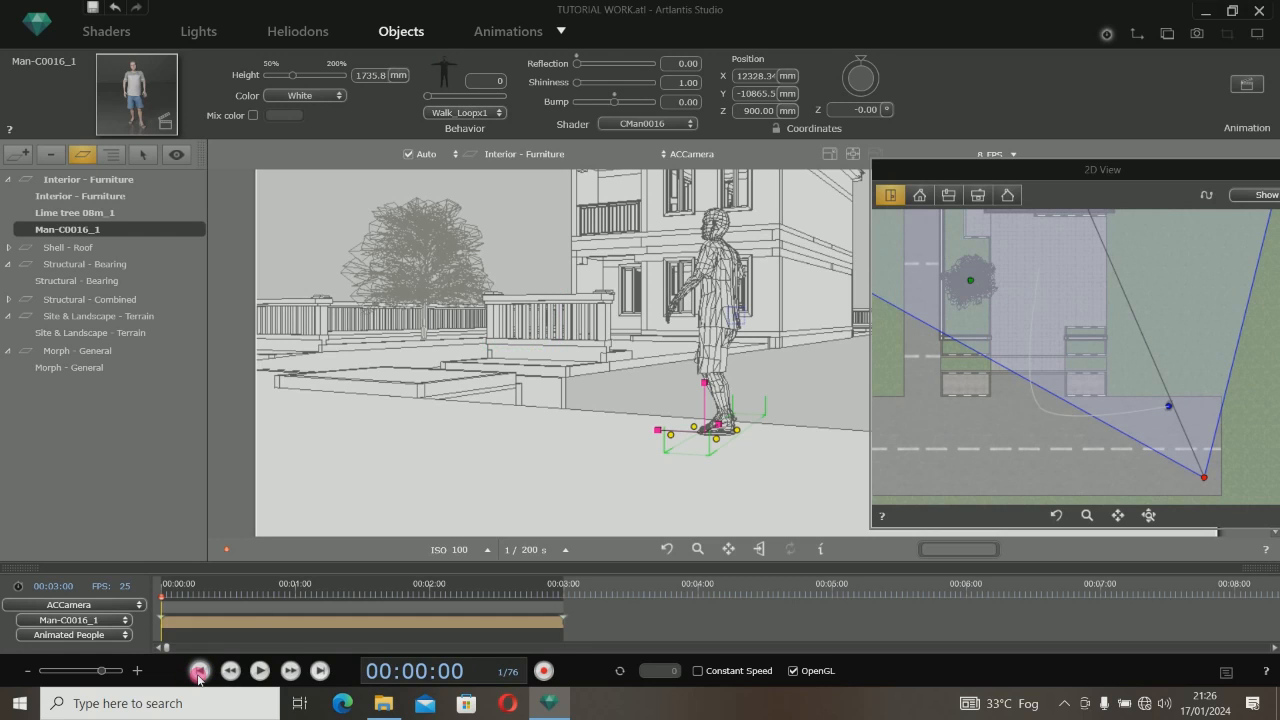
{"action": "left_click", "coordinate": [464, 112]}
{"action": "left_click", "coordinate": [442, 118]}
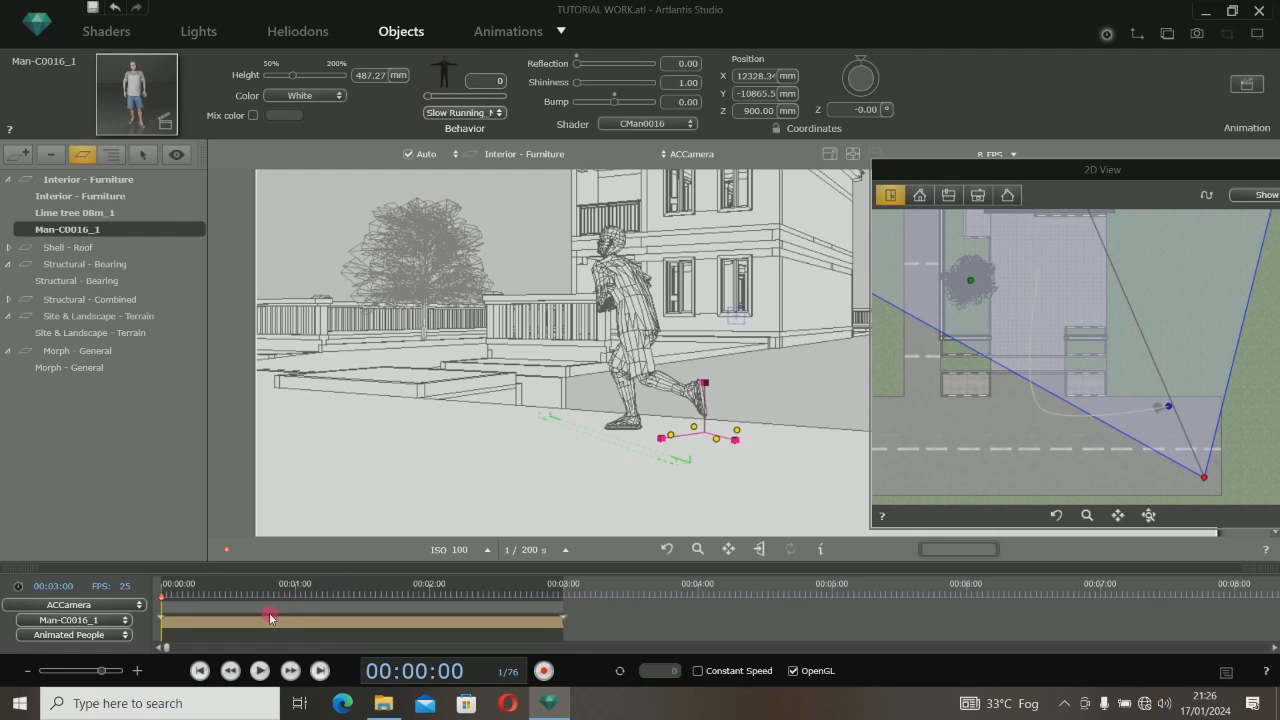
{"action": "left_click", "coordinate": [259, 671]}
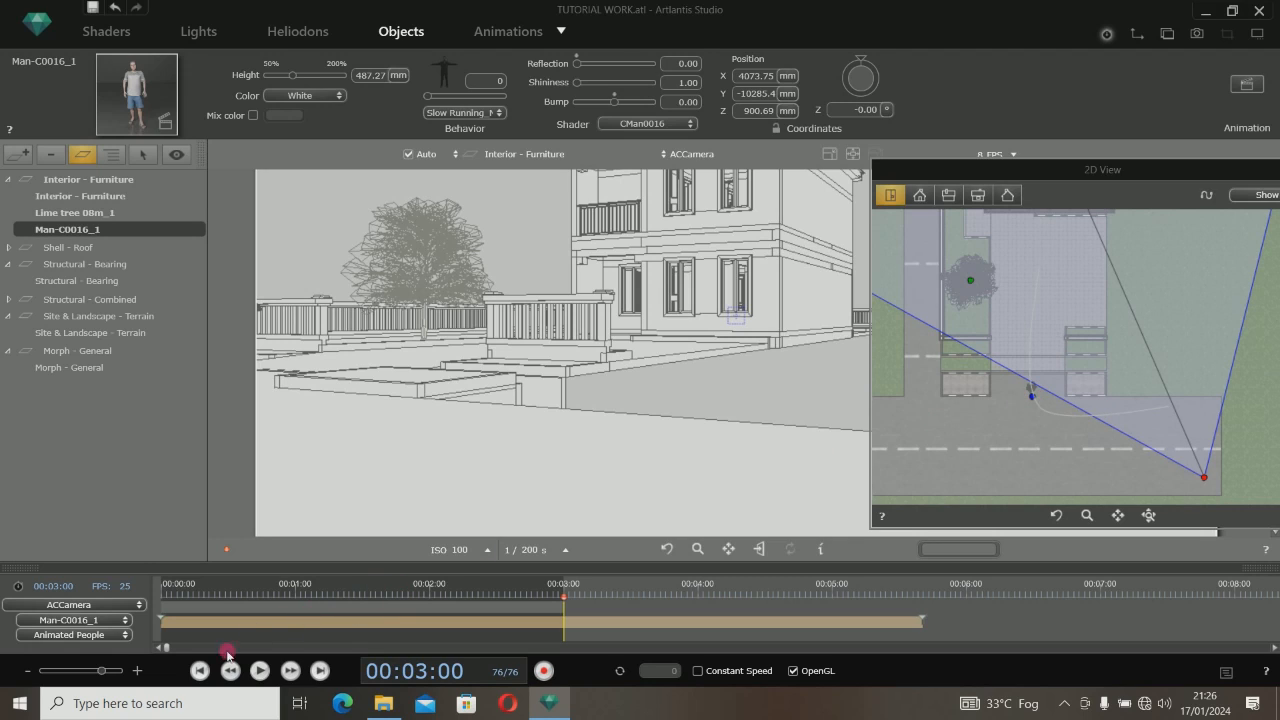
Shorten the running man's track to end at 00:03:00 and replay the animation from the start
{"action": "left_click", "coordinate": [200, 671]}
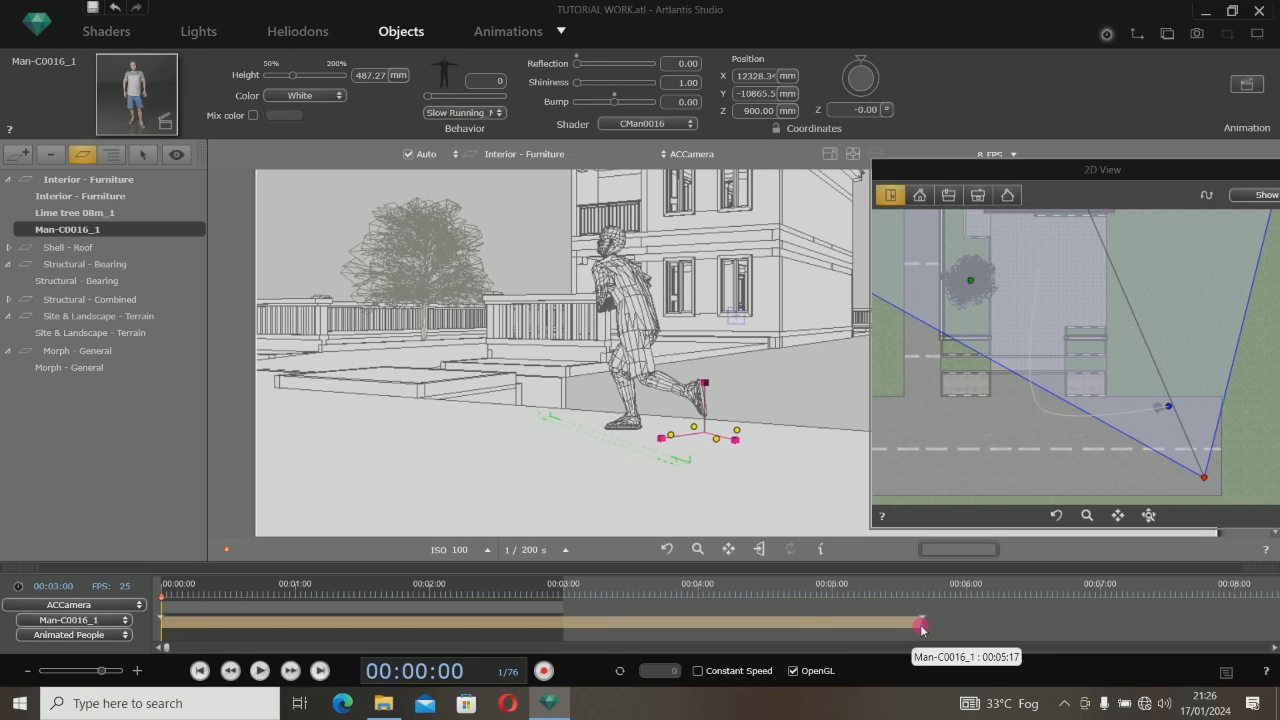
{"action": "left_click_drag", "start_coordinate": [922, 627], "coordinate": [565, 630]}
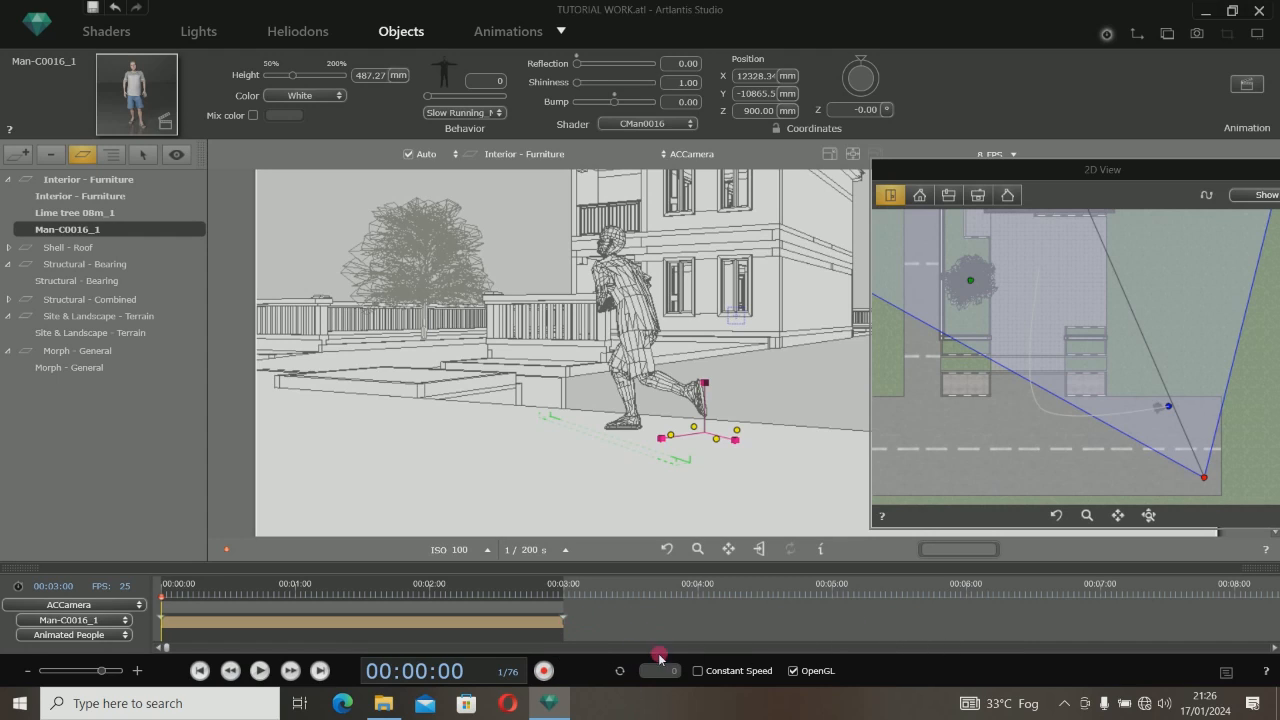
{"action": "left_click", "coordinate": [260, 671]}
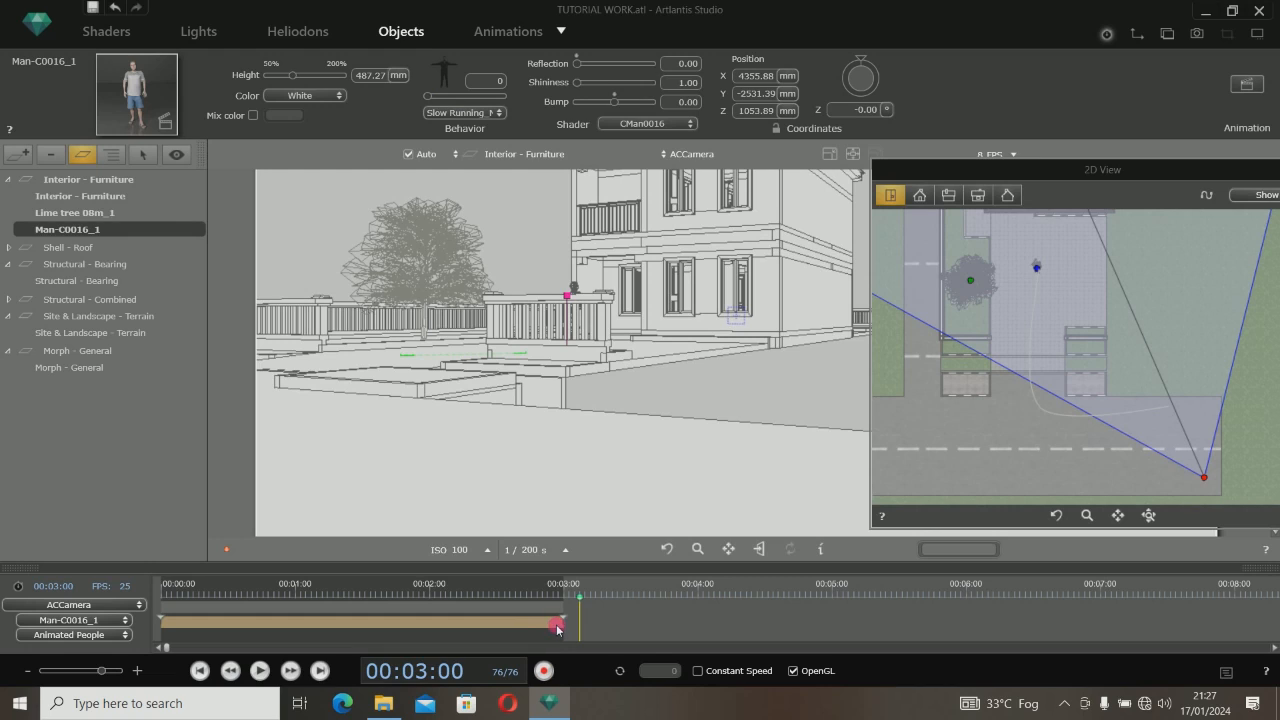
Replay the man's slow-running animation from the start of the timeline
{"action": "left_click", "coordinate": [488, 115]}
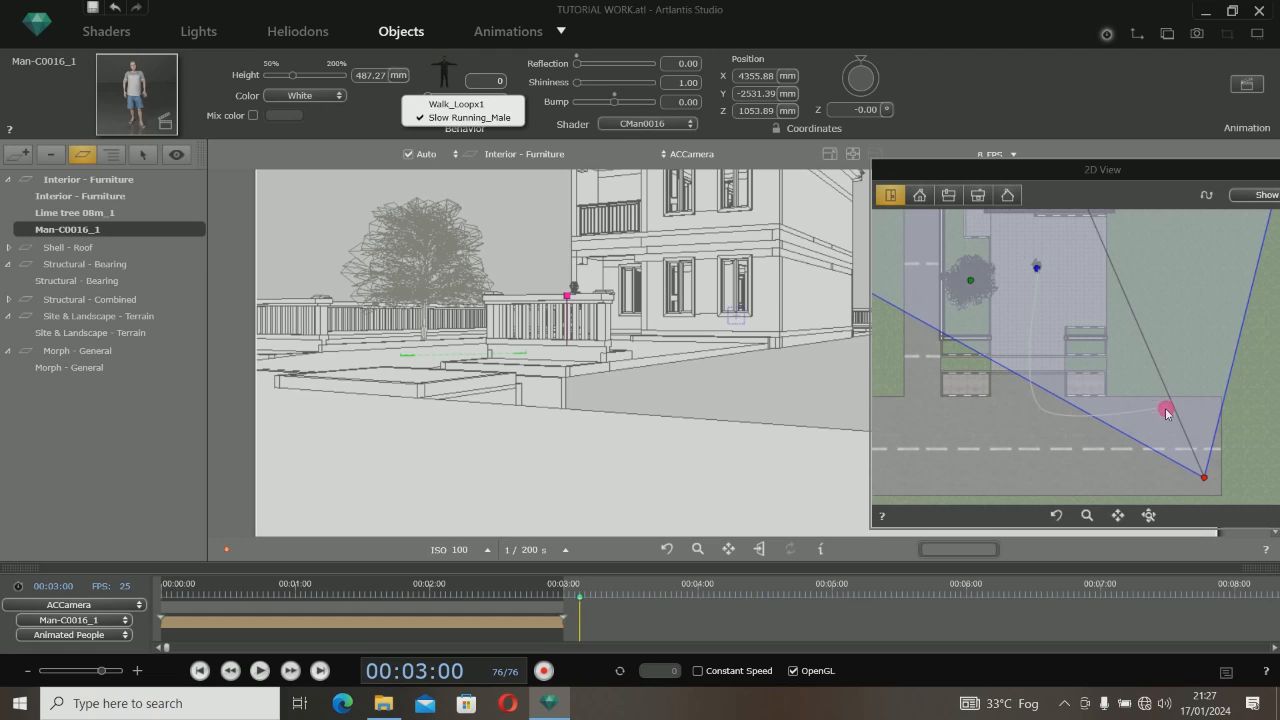
{"action": "left_click", "coordinate": [228, 672]}
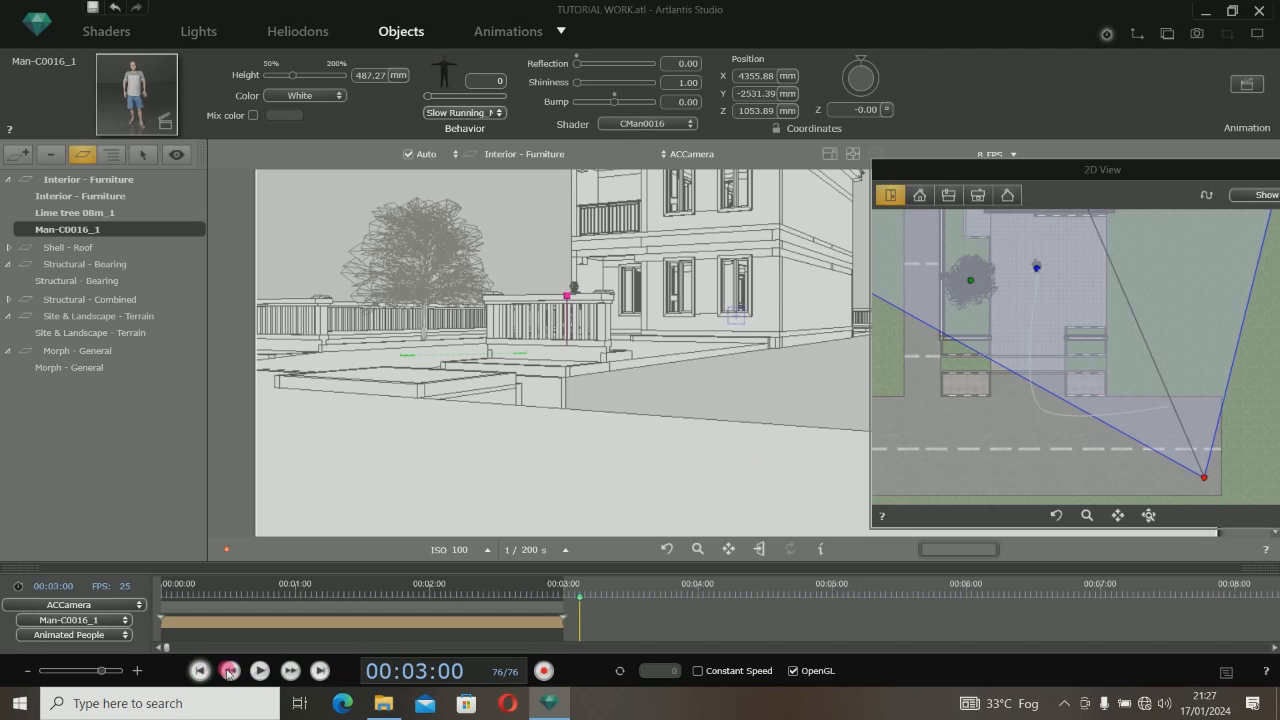
{"action": "left_click", "coordinate": [200, 671]}
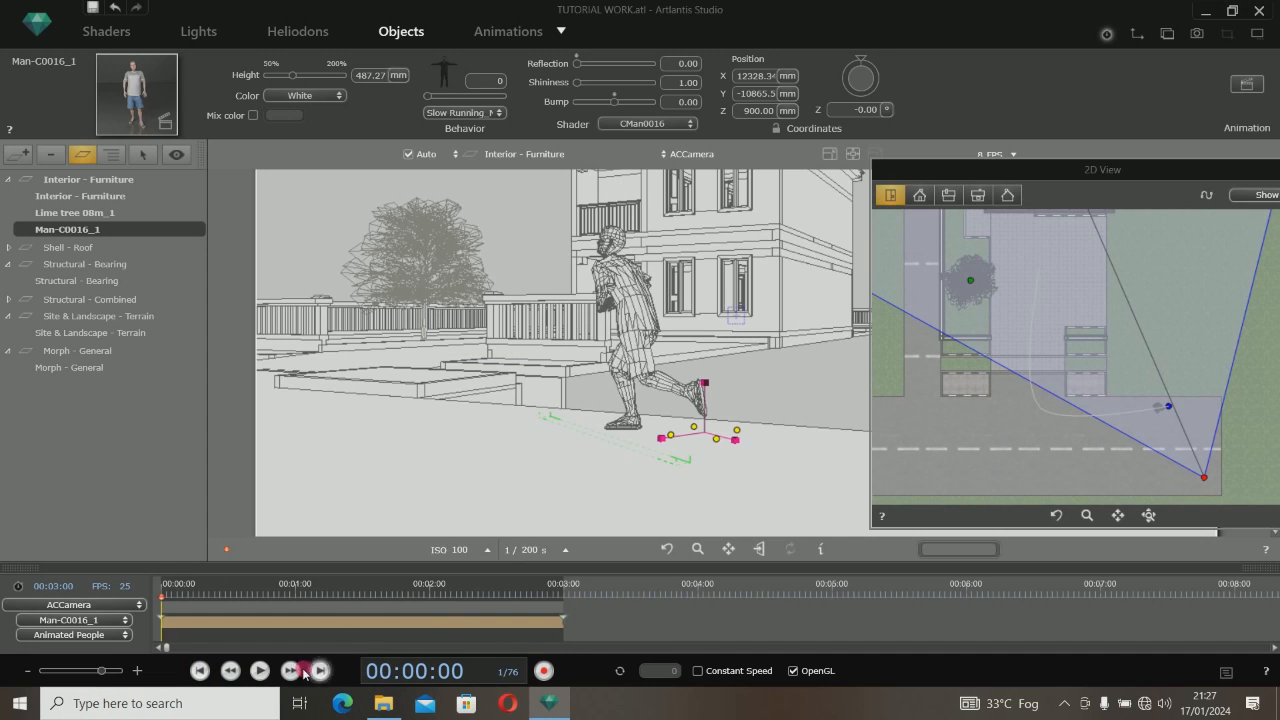
{"action": "left_click", "coordinate": [259, 671]}
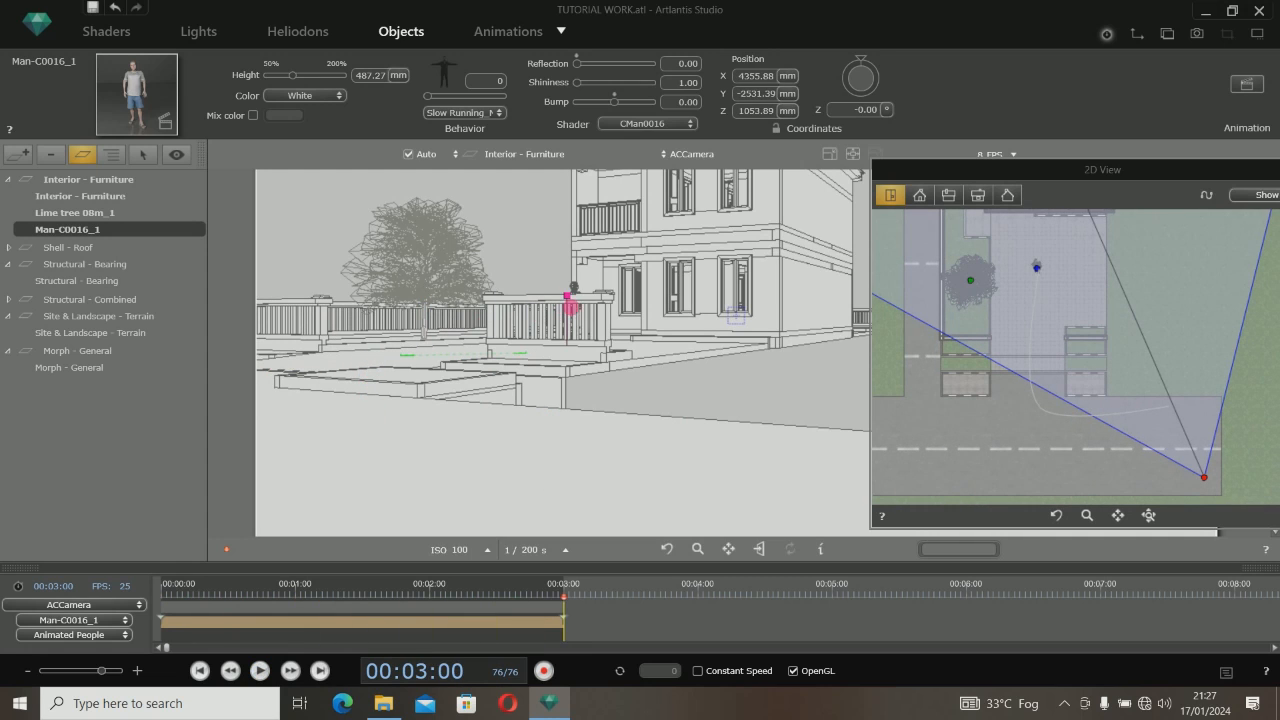
Return to the start of the timeline and set the man's behavior to Walk_Loopx1
{"action": "left_click", "coordinate": [203, 674]}
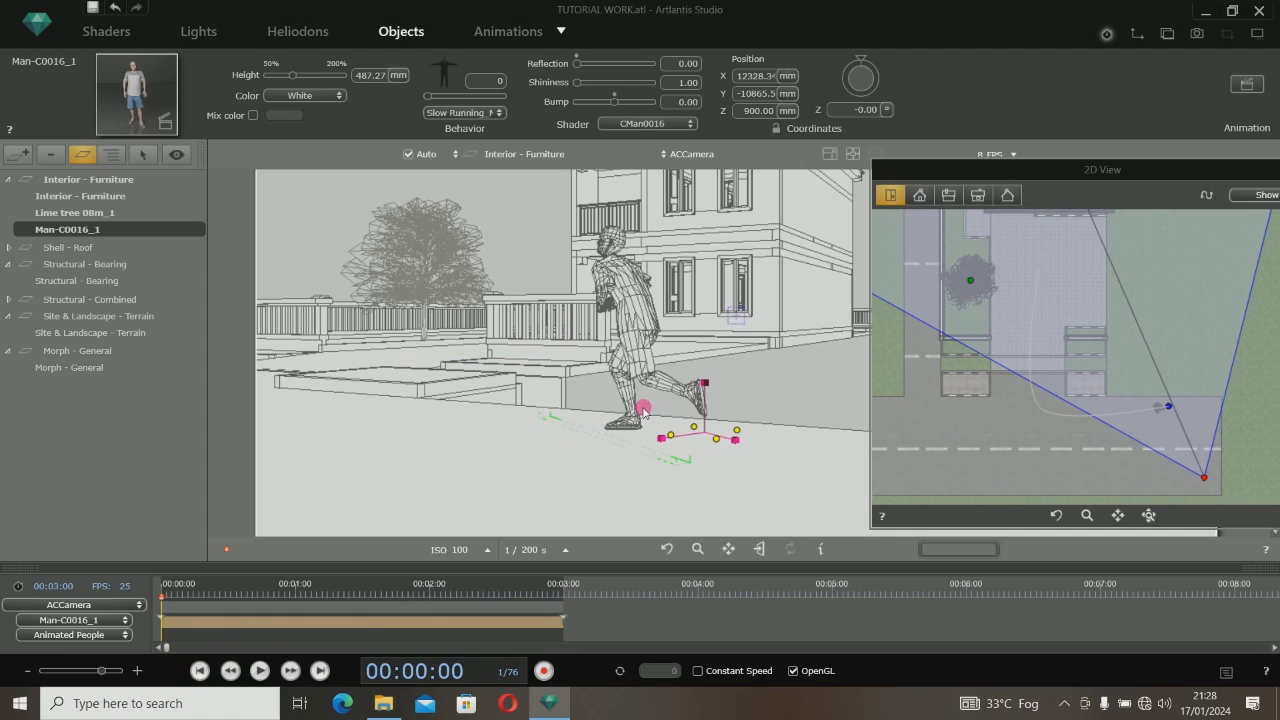
{"action": "left_click", "coordinate": [490, 113]}
{"action": "left_click", "coordinate": [463, 104]}
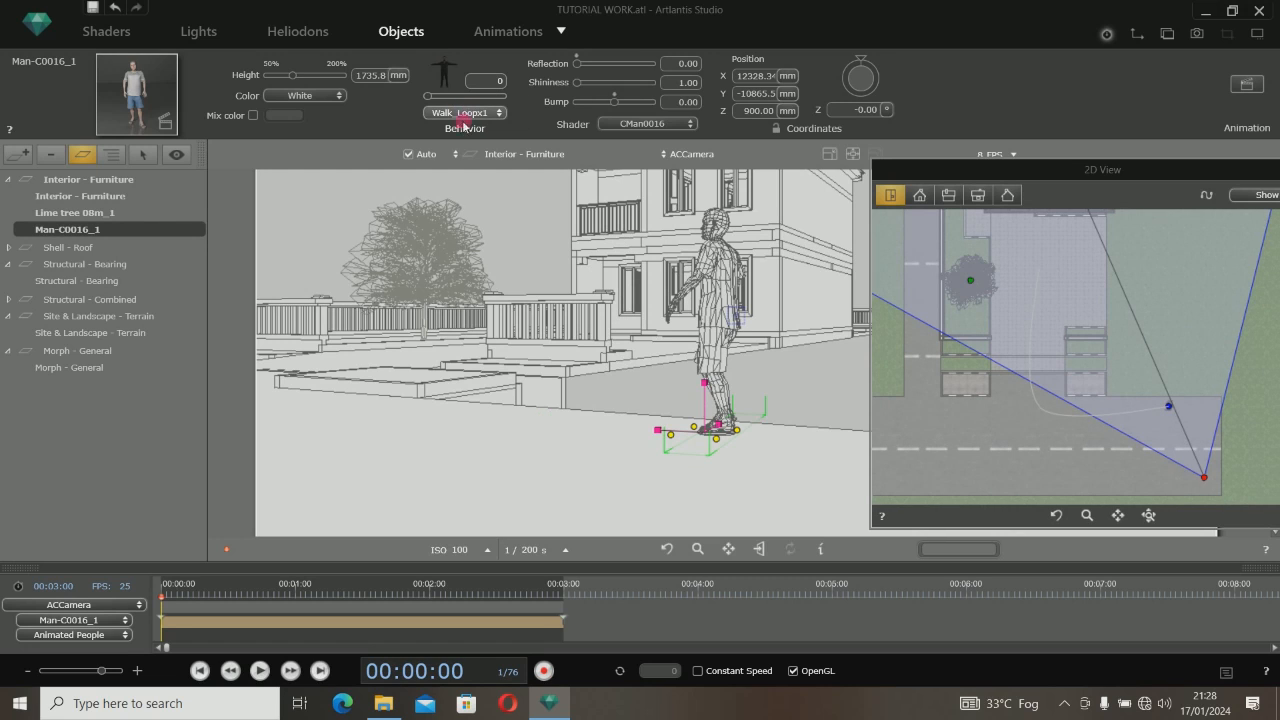
Extend the animation's duration on the timeline to 00:10:01
{"action": "left_click", "coordinate": [557, 622]}
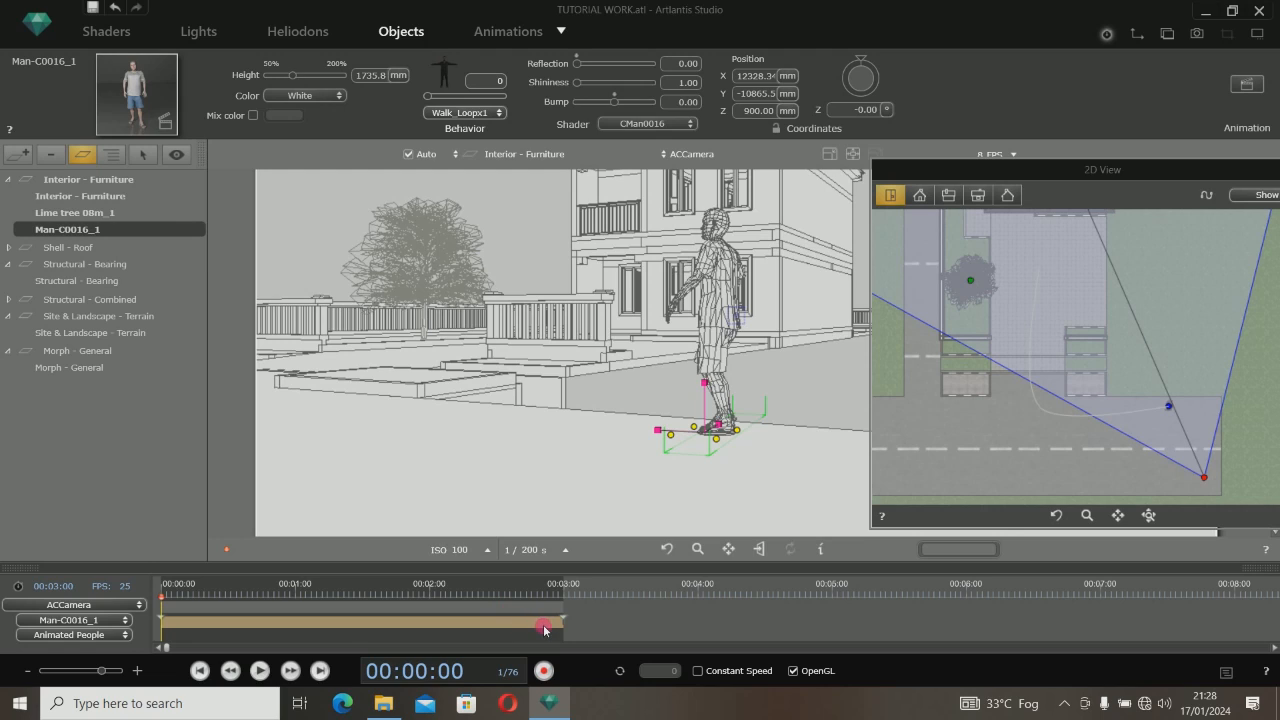
{"action": "mouse_move", "coordinate": [544, 630]}
{"action": "left_mouse_down"}
{"action": "mouse_move", "coordinate": [706, 606]}
{"action": "mouse_move", "coordinate": [1192, 603]}
{"action": "left_mouse_up"}
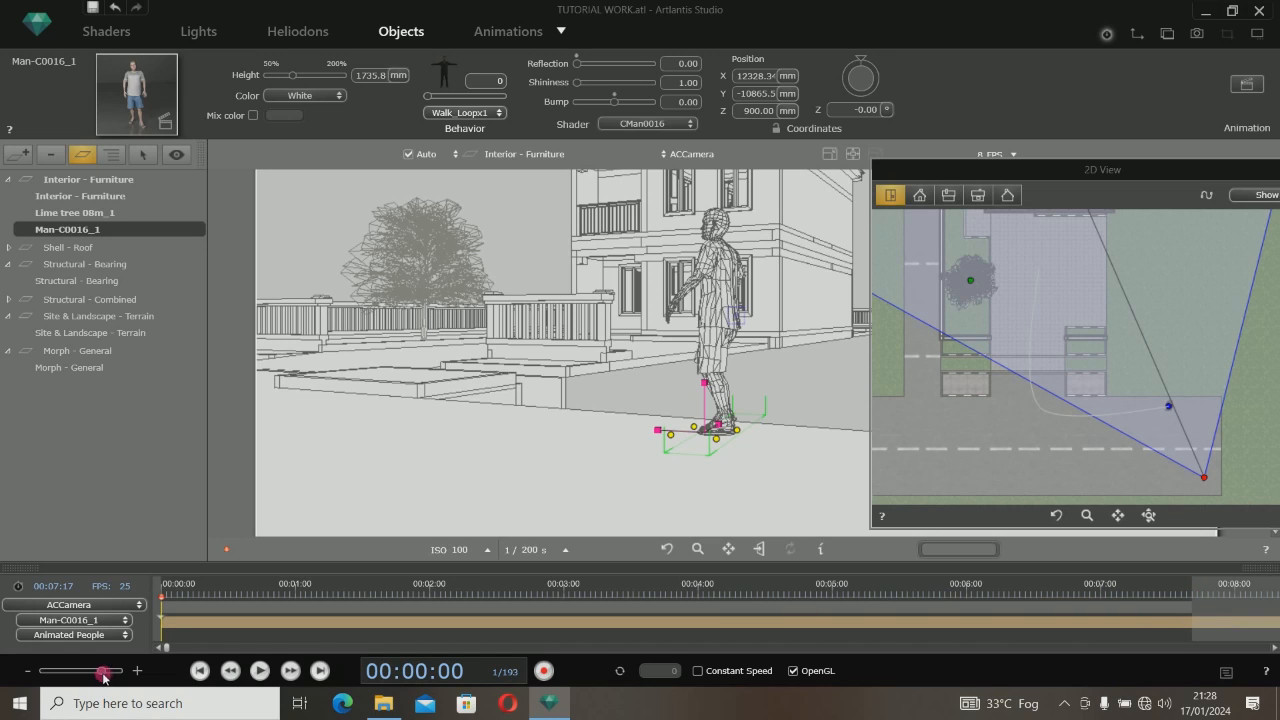
{"action": "left_click_drag", "start_coordinate": [100, 671], "coordinate": [68, 675]}
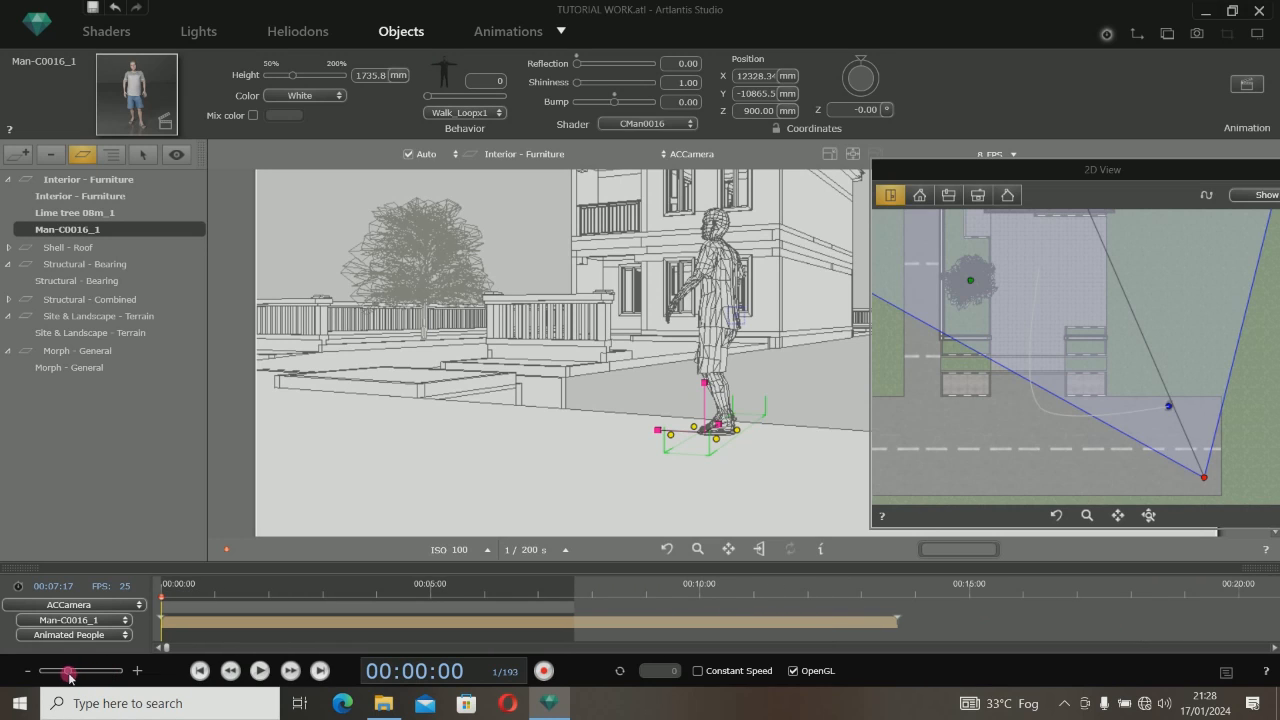
{"action": "left_click", "coordinate": [580, 625]}
{"action": "left_click_drag", "start_coordinate": [576, 617], "coordinate": [703, 612]}
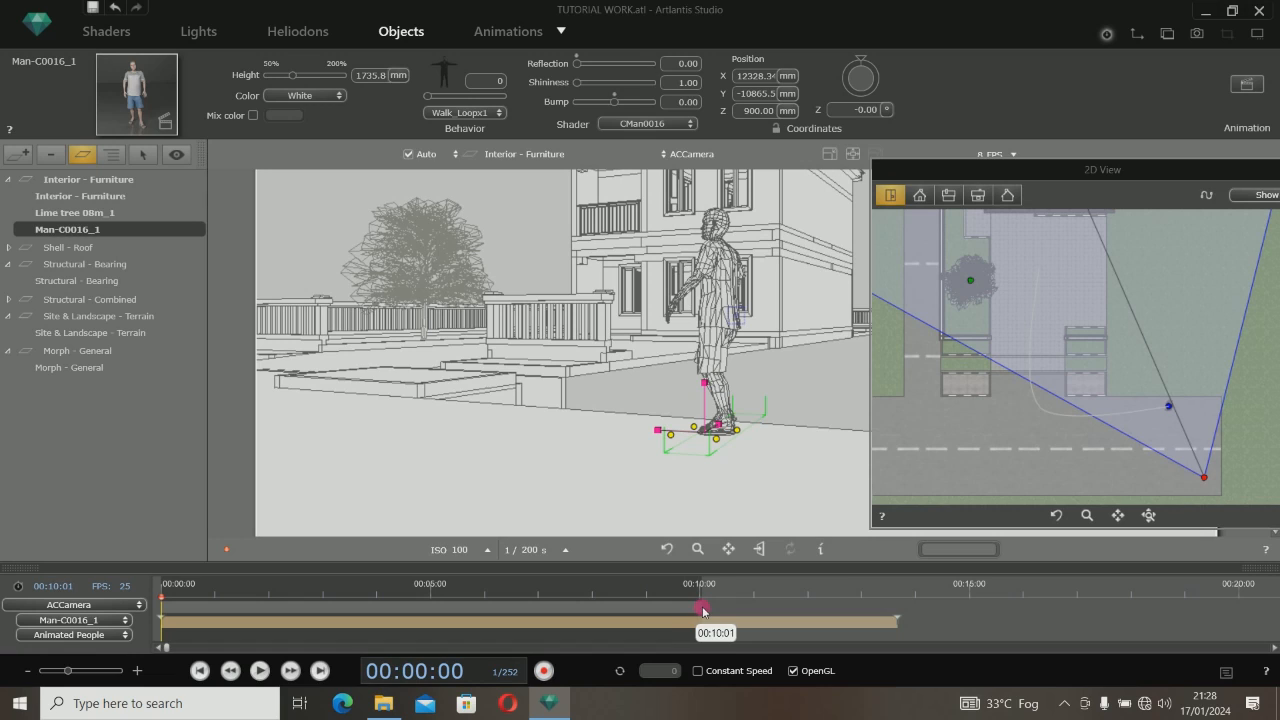
End the man's track and the animation at 00:10:00 and play the walking animation
{"action": "left_click_drag", "start_coordinate": [897, 628], "coordinate": [701, 629]}
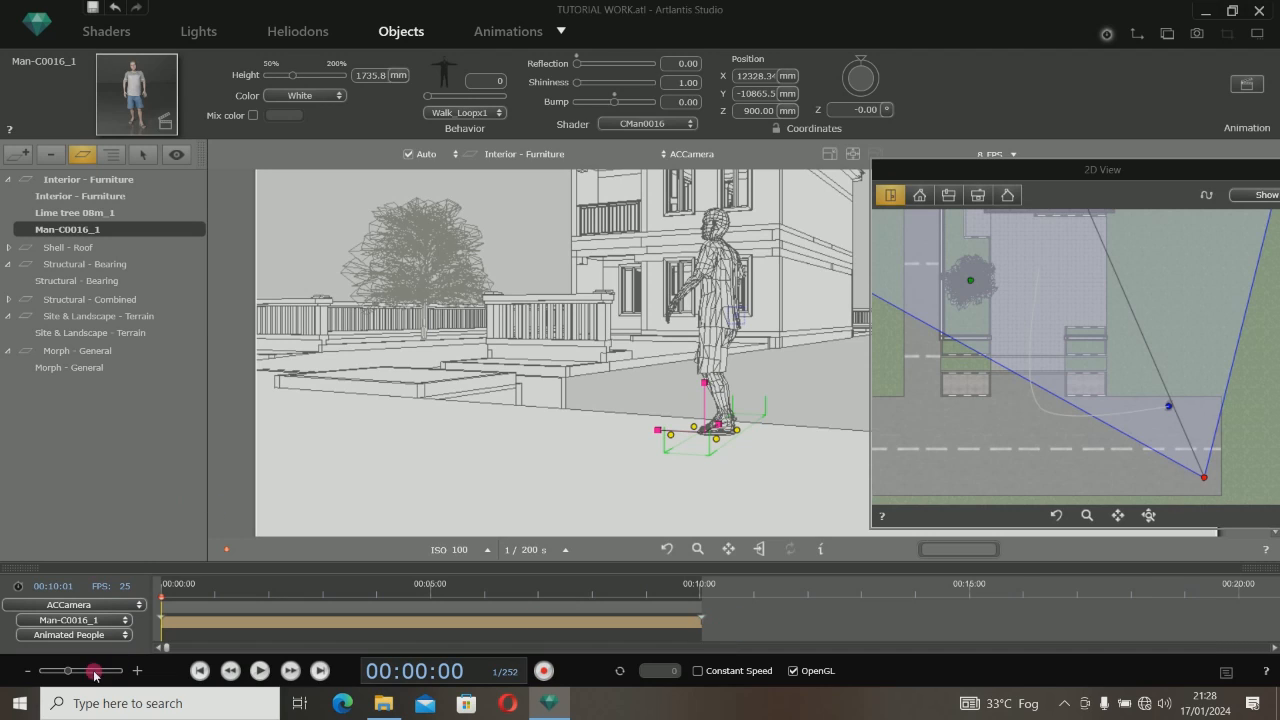
{"action": "left_click_drag", "start_coordinate": [68, 673], "coordinate": [72, 673]}
{"action": "left_click_drag", "start_coordinate": [78, 673], "coordinate": [91, 673]}
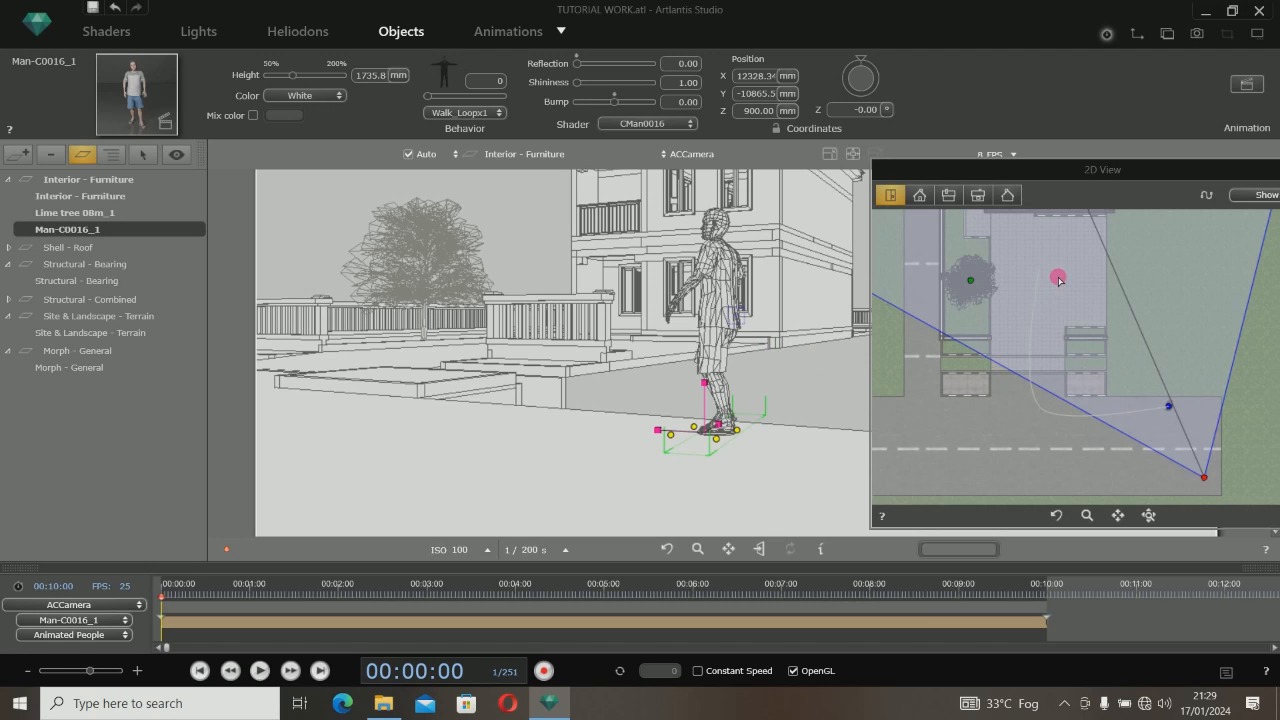
{"action": "left_click", "coordinate": [259, 671]}
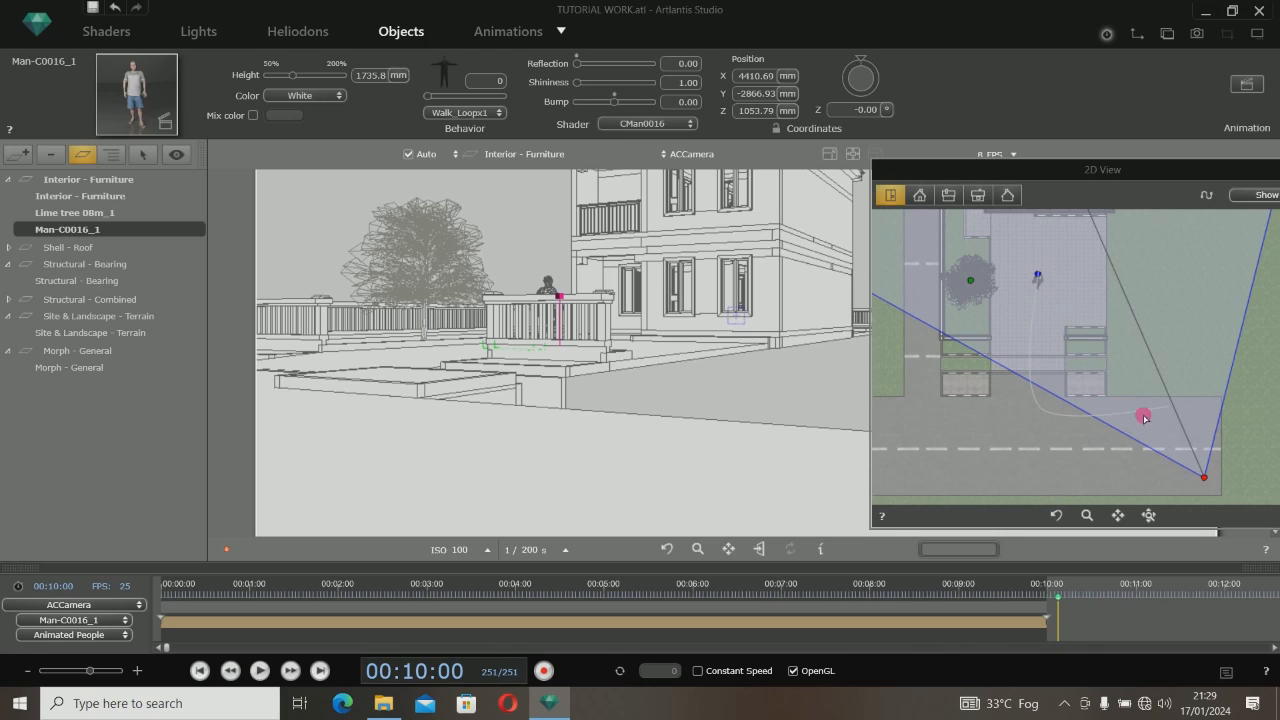
{"action": "left_click", "coordinate": [199, 672]}
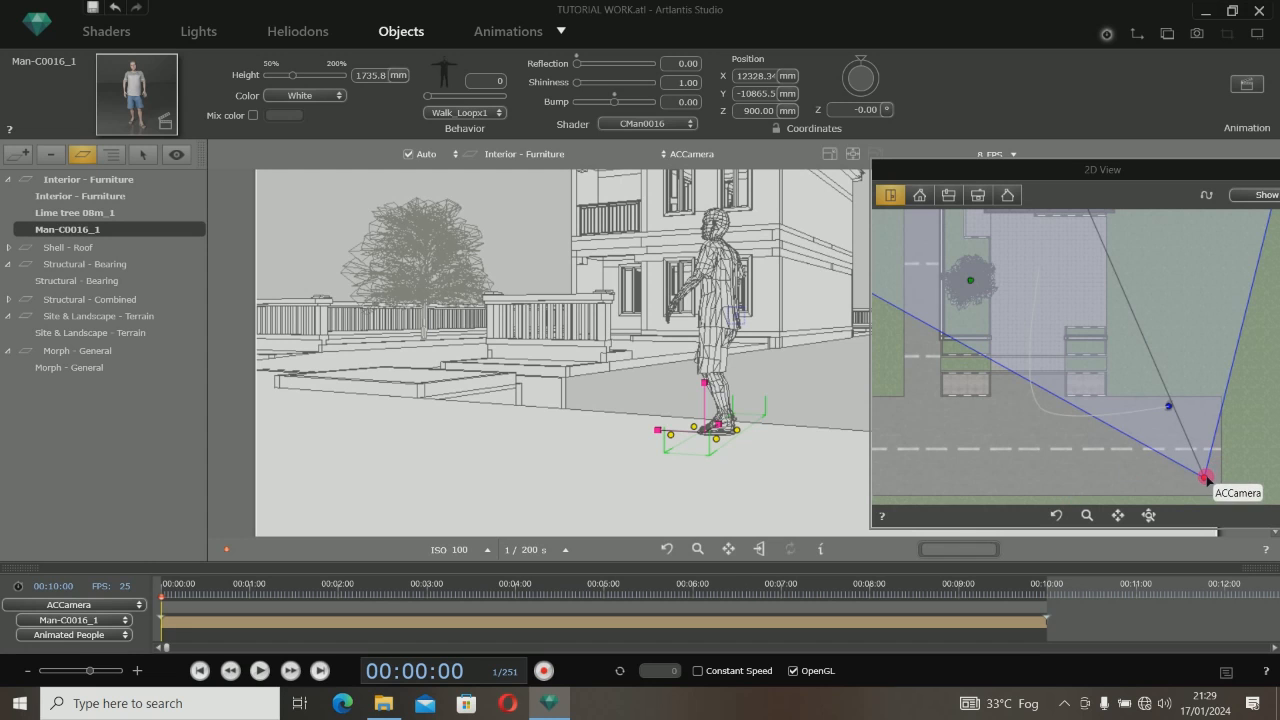
Move the camera back beyond the far edge of the road in the 2D view and play the walking animation
{"action": "left_click_drag", "start_coordinate": [1206, 480], "coordinate": [1151, 517]}
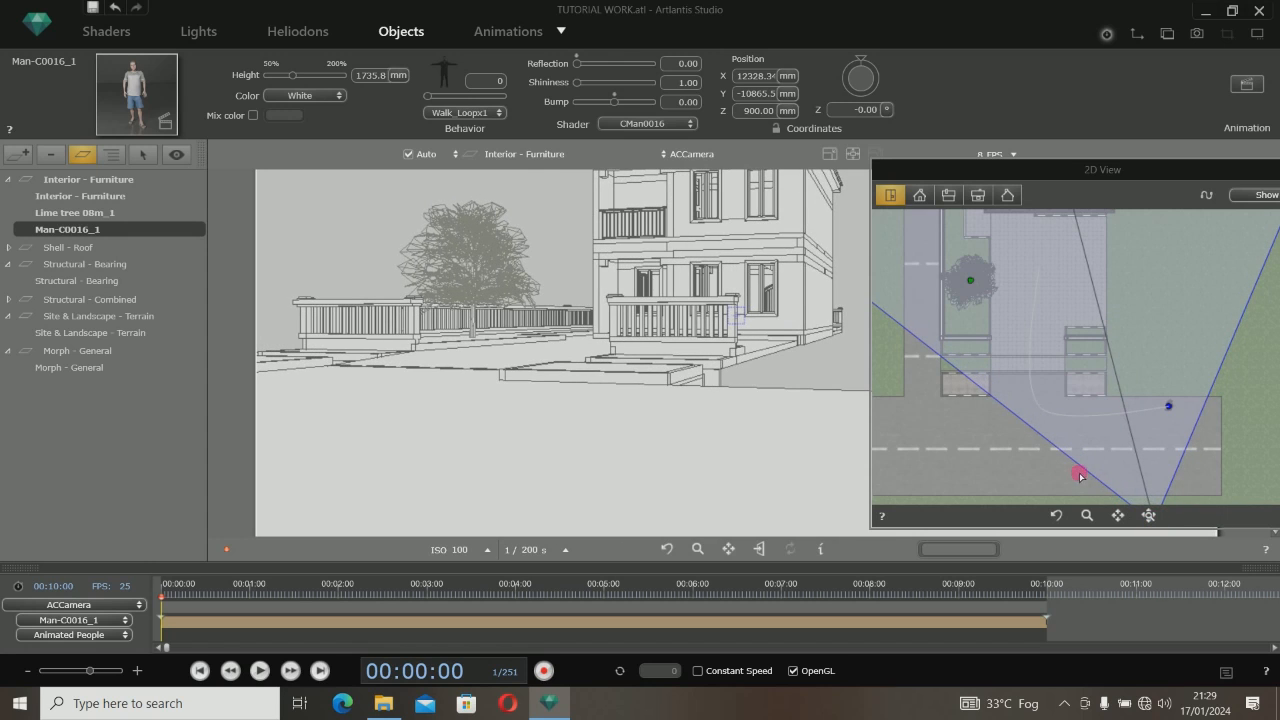
{"action": "scroll", "coordinate": [1055, 470], "scroll_direction": "down", "scroll_amount": 3}
{"action": "left_click_drag", "start_coordinate": [958, 170], "coordinate": [1104, 445]}
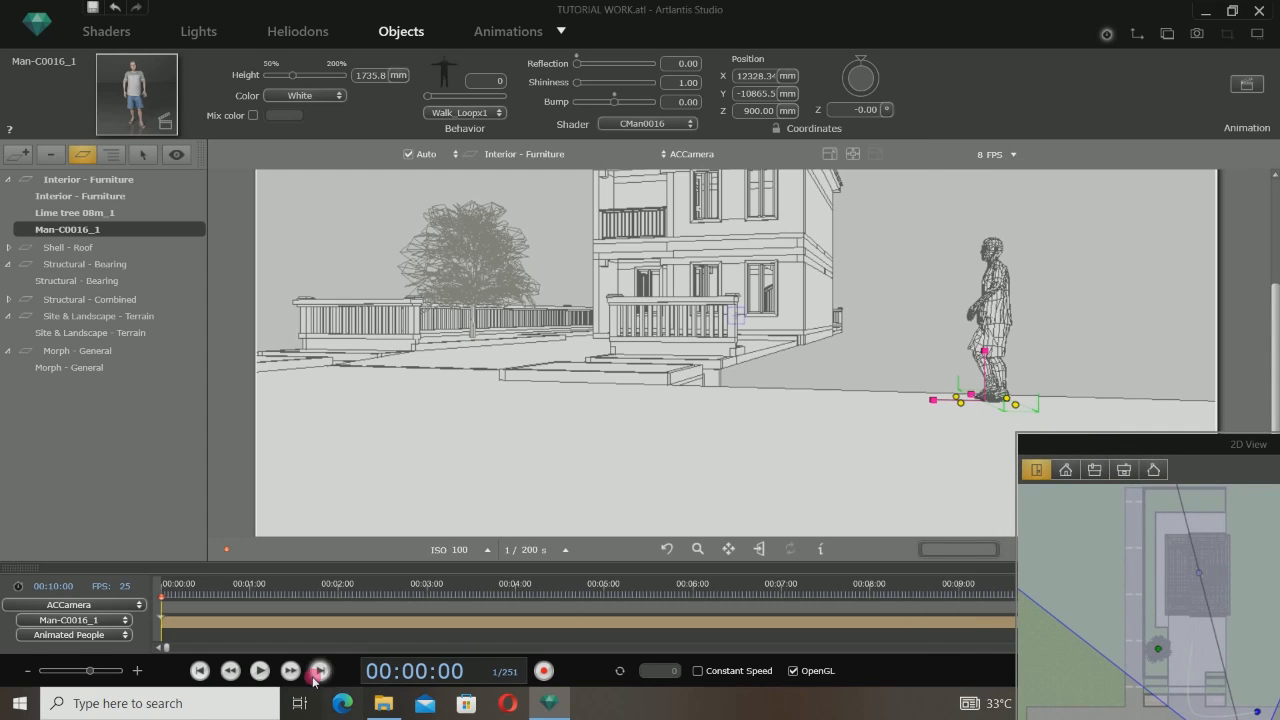
{"action": "left_click", "coordinate": [260, 671]}
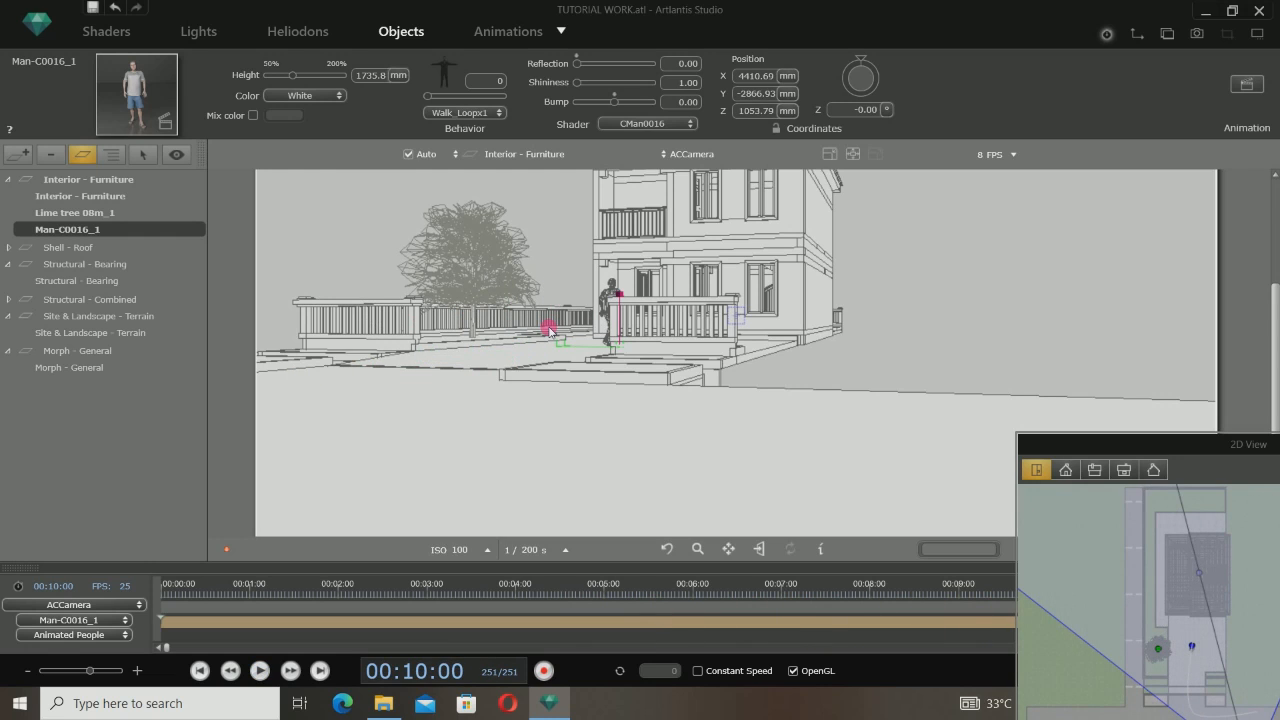
{"action": "left_click", "coordinate": [200, 671]}
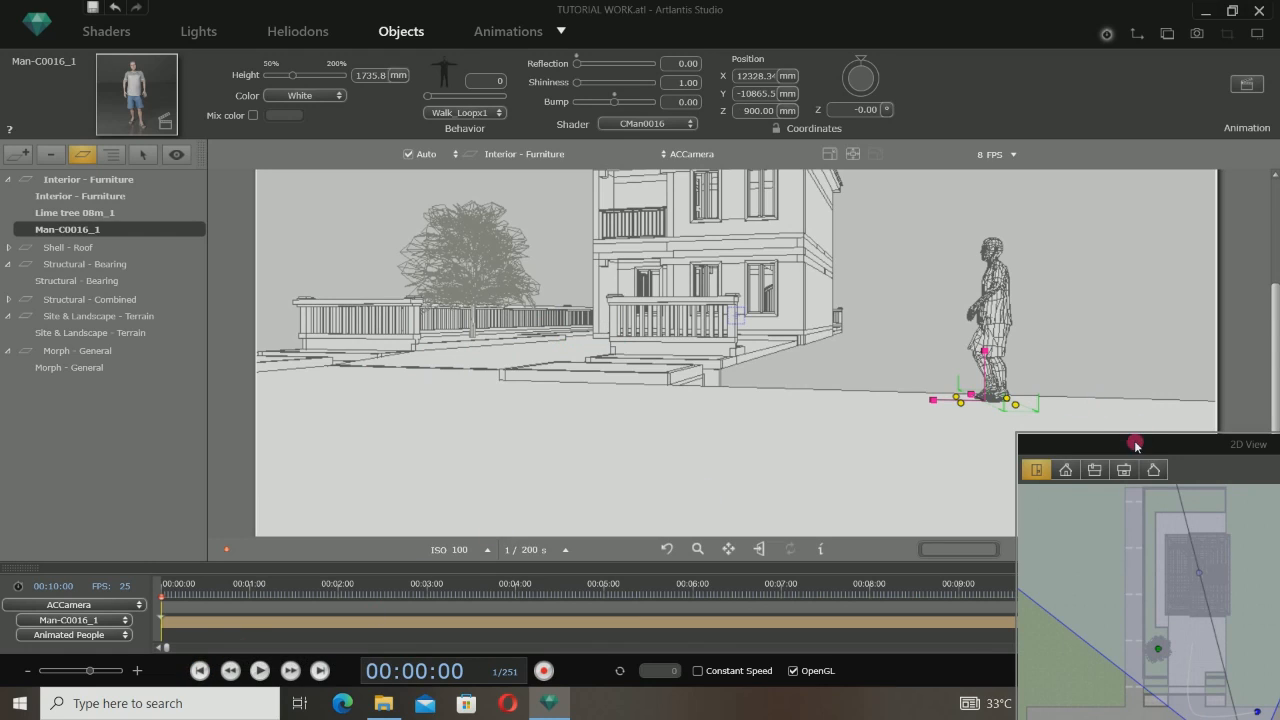
Bring the whole 2D View window into sight beside the tree and turn off the OpenGL preview
{"action": "left_click_drag", "start_coordinate": [1136, 446], "coordinate": [539, 122]}
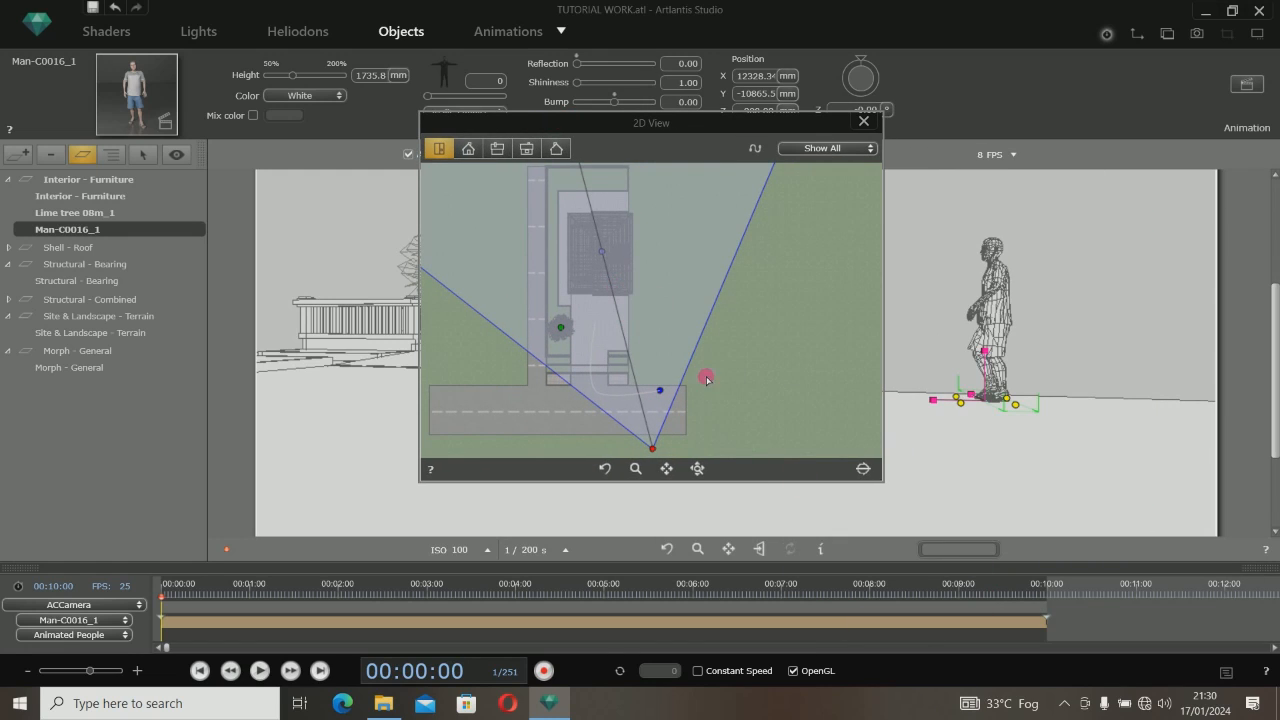
{"action": "left_click_drag", "start_coordinate": [600, 130], "coordinate": [677, 173]}
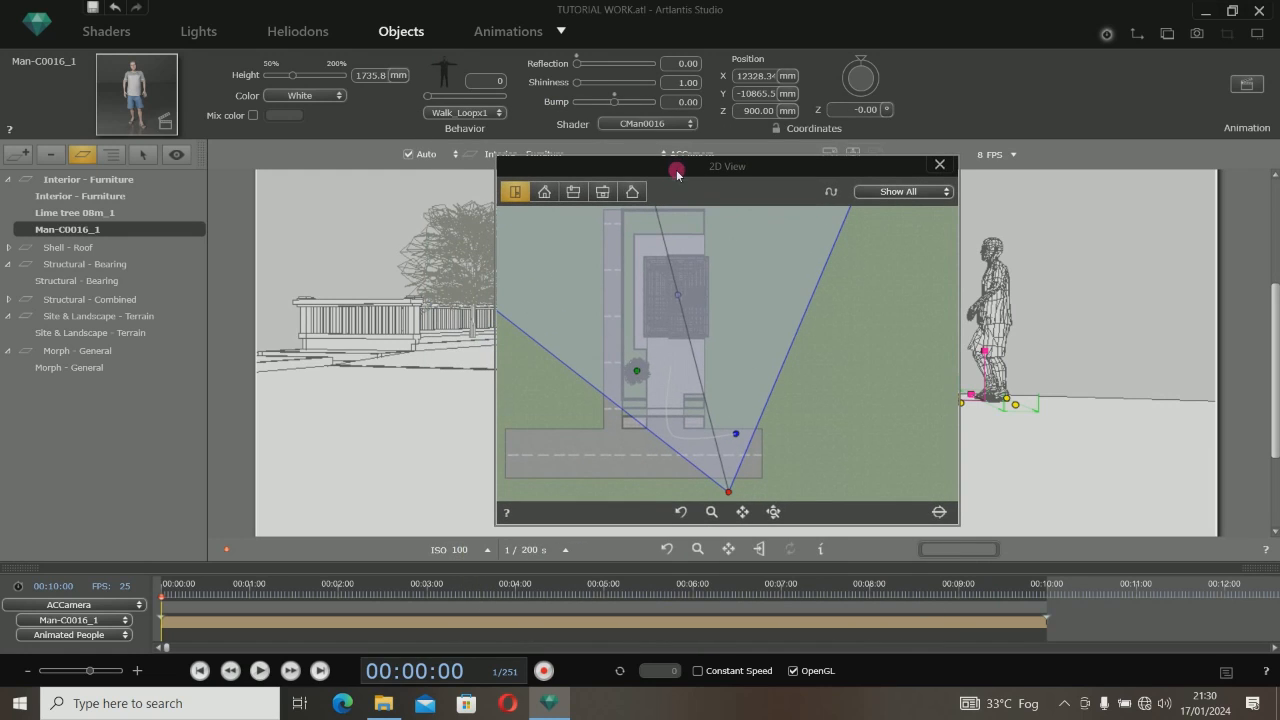
{"action": "left_click", "coordinate": [795, 671]}
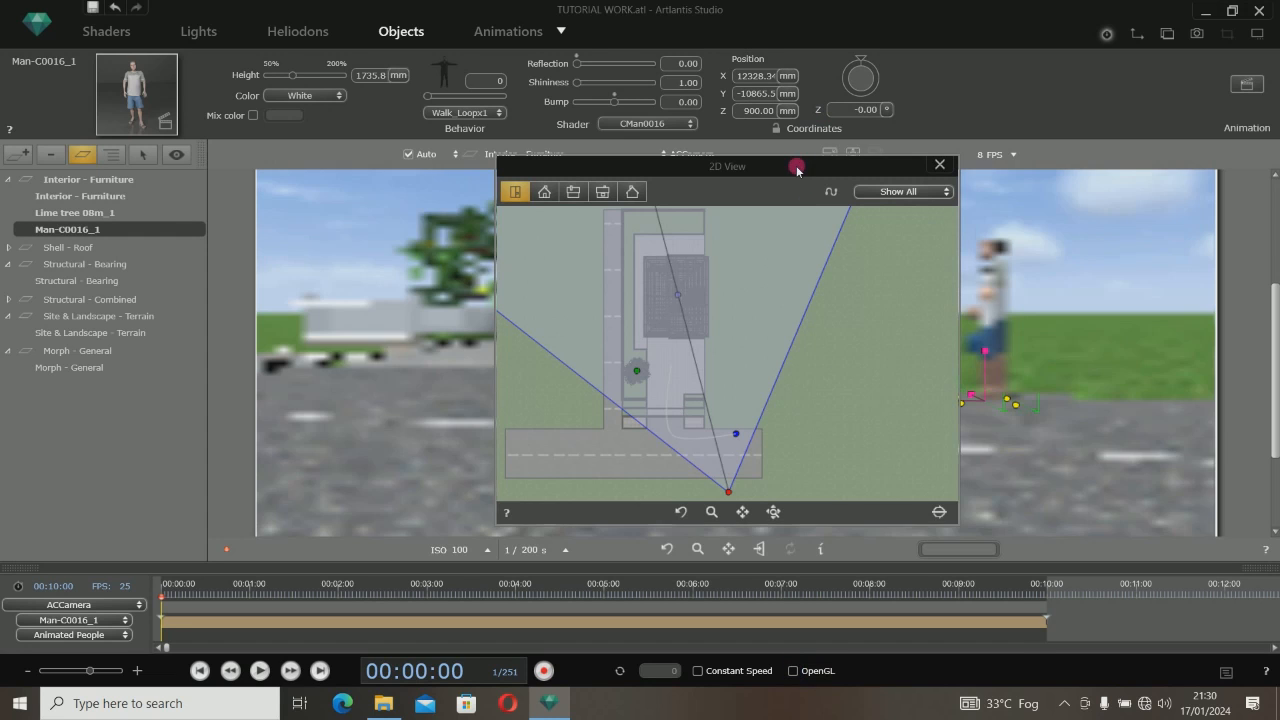
{"action": "left_click_drag", "start_coordinate": [800, 165], "coordinate": [1067, 165]}
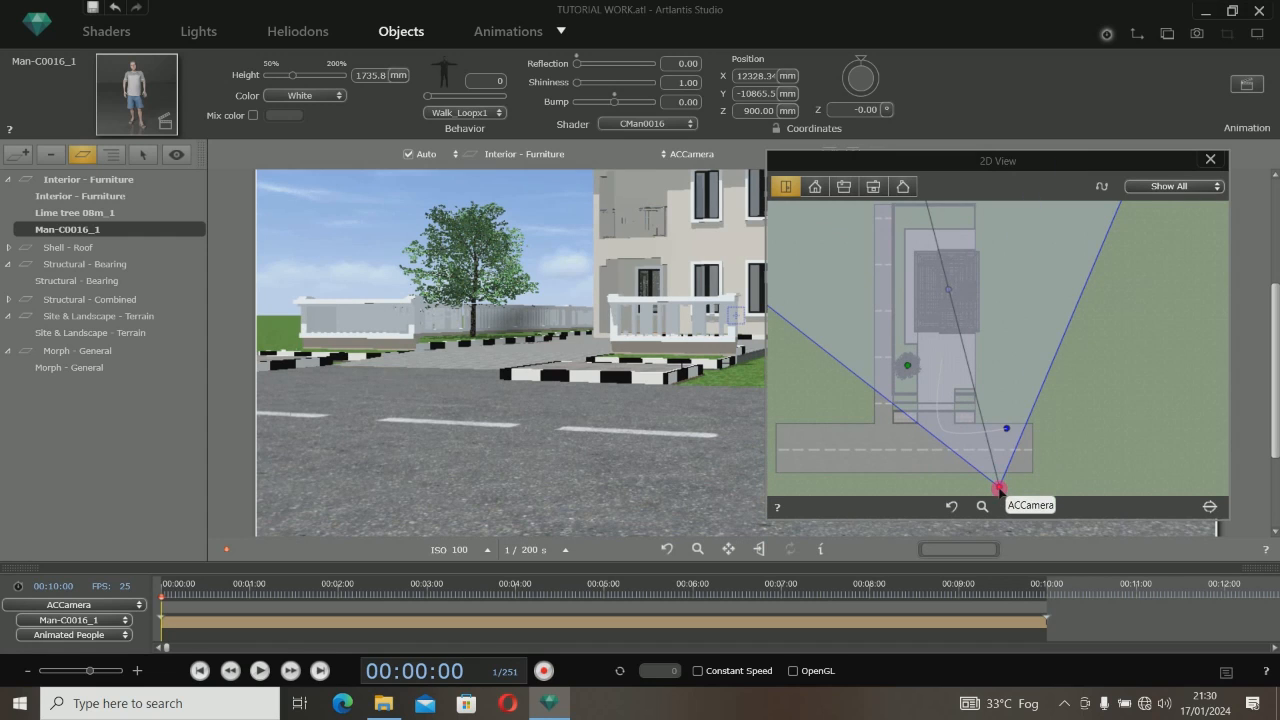
Move the camera onto the road close behind the man in the 2D view
{"action": "left_click_drag", "start_coordinate": [1004, 480], "coordinate": [1018, 464]}
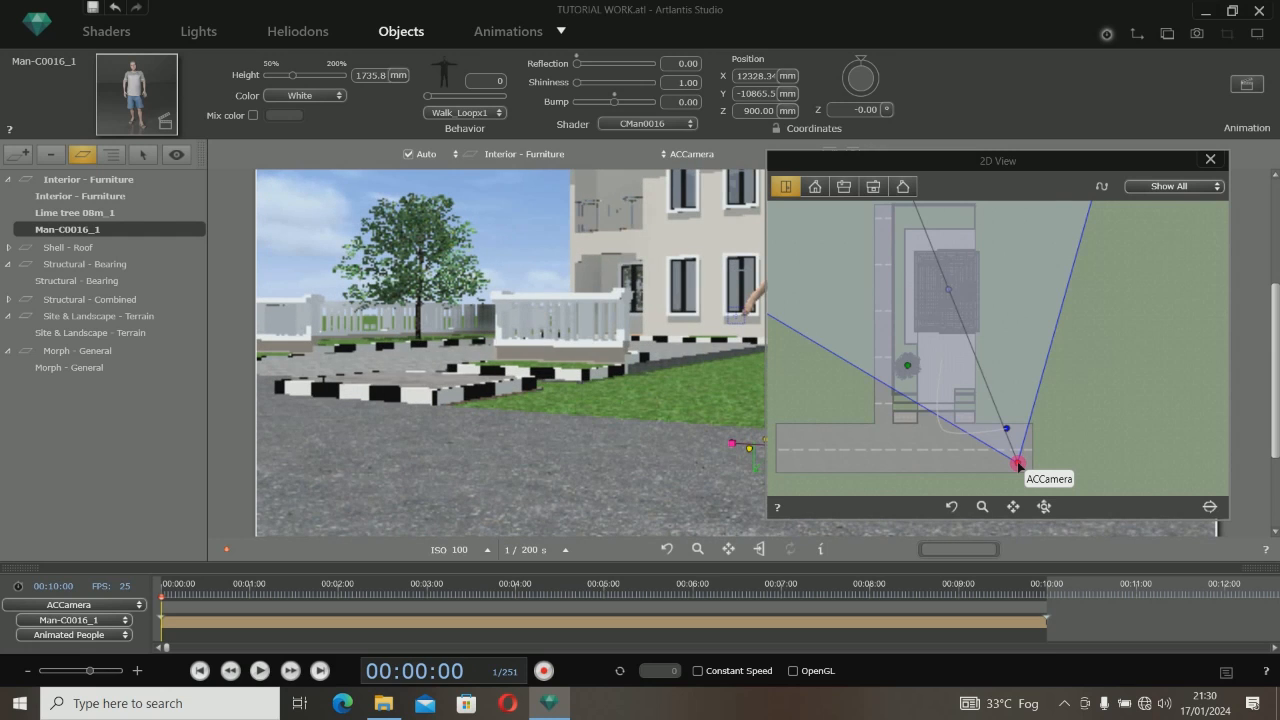
{"action": "left_click_drag", "start_coordinate": [1048, 163], "coordinate": [1137, 124]}
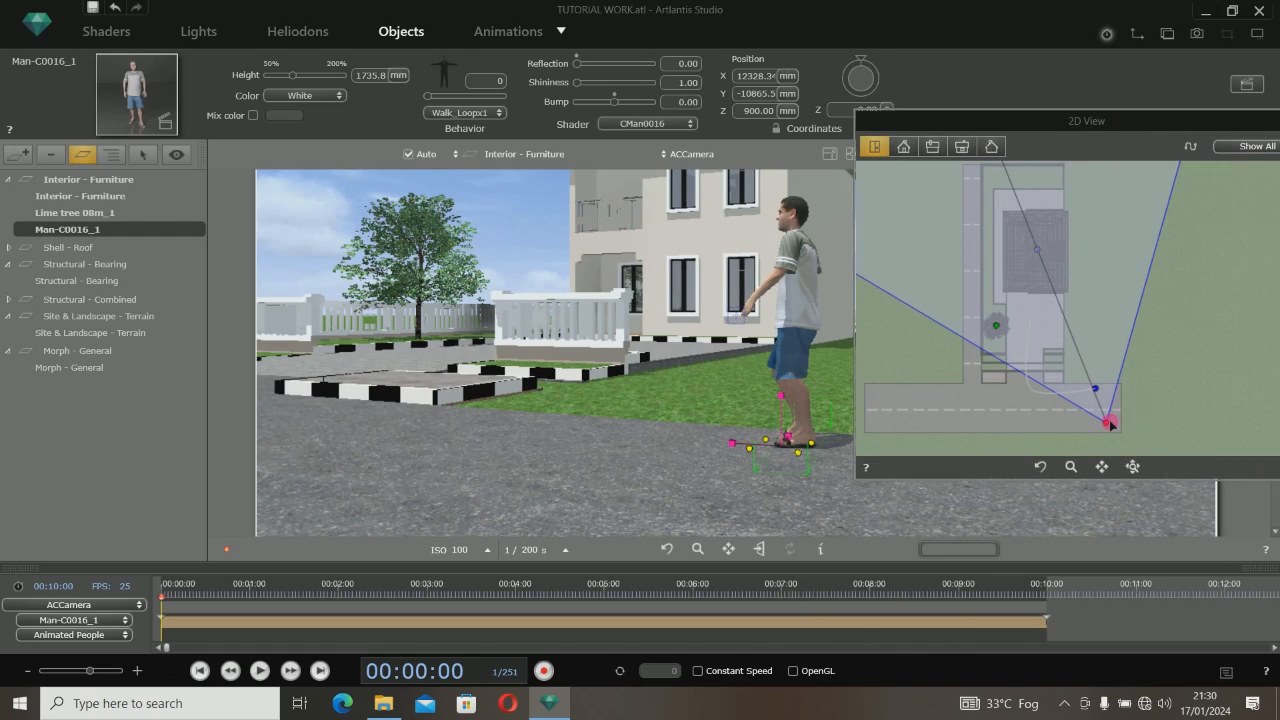
{"action": "left_click_drag", "start_coordinate": [1046, 396], "coordinate": [1037, 381]}
{"action": "left_click_drag", "start_coordinate": [1020, 325], "coordinate": [1033, 318]}
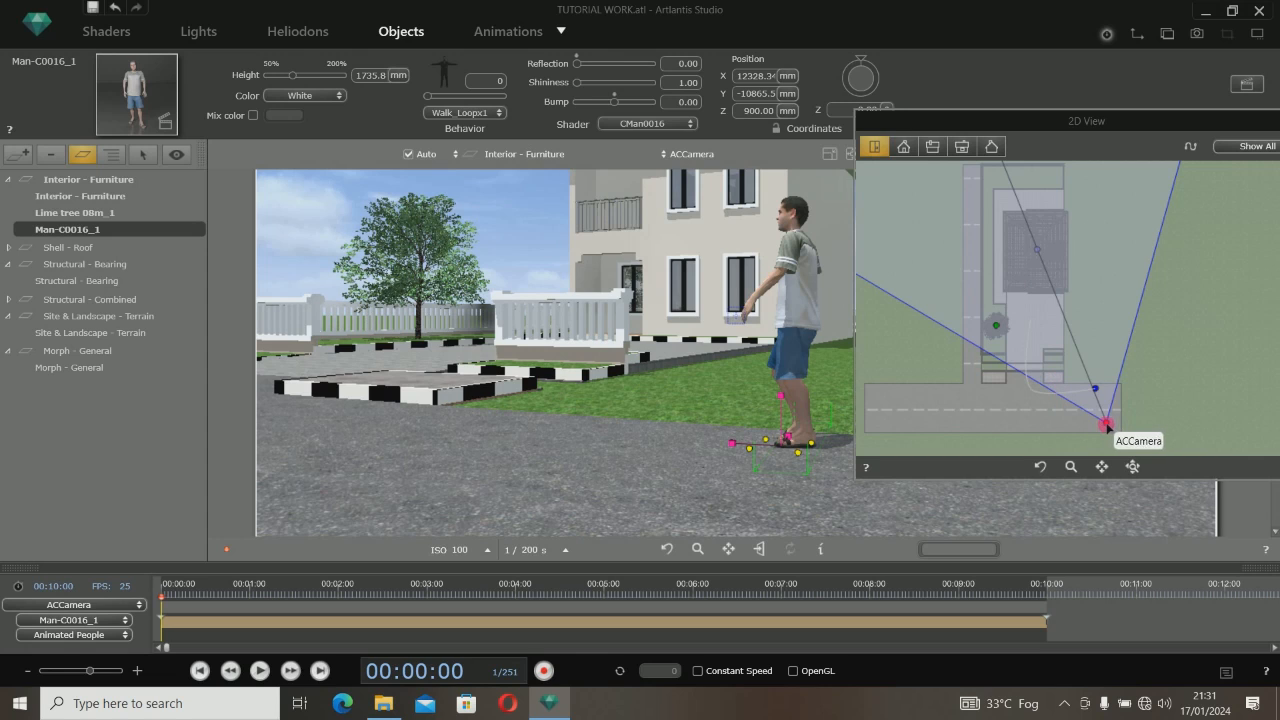
{"action": "left_click_drag", "start_coordinate": [1109, 424], "coordinate": [1108, 428]}
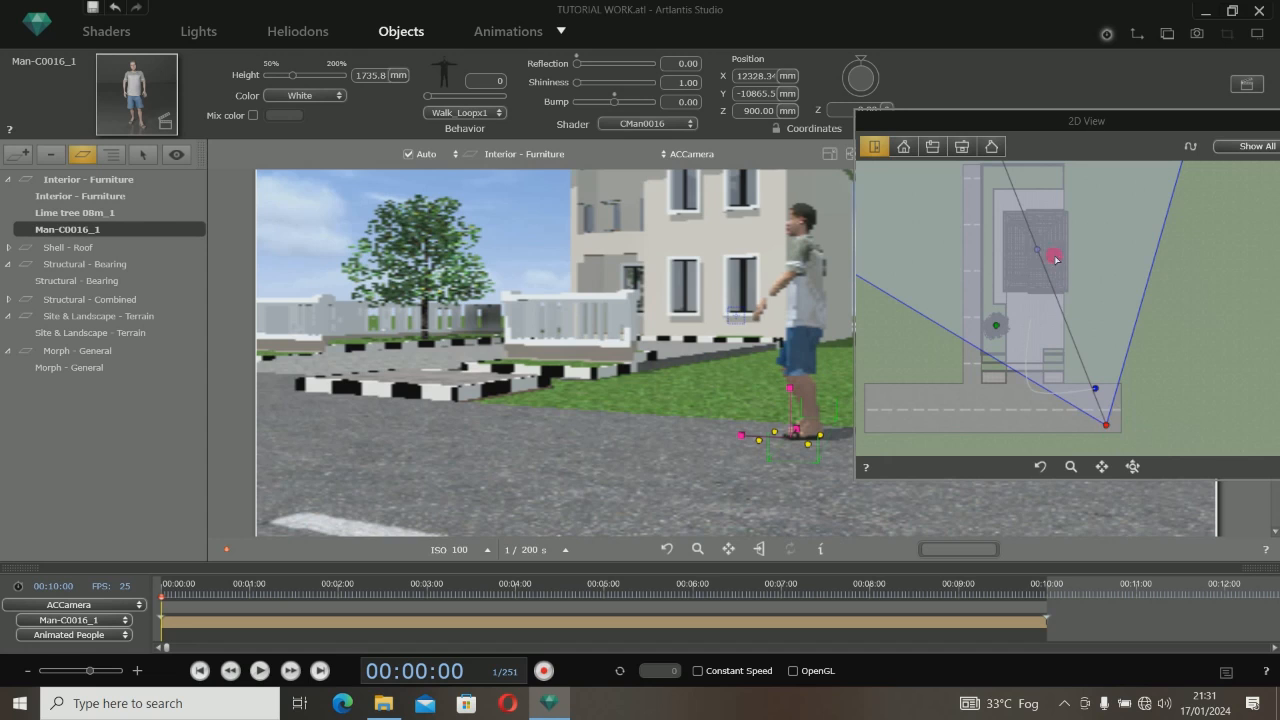
Shift the camera's target toward the tree side of the house and nudge the camera along the road to frame the man
{"action": "left_click_drag", "start_coordinate": [1038, 250], "coordinate": [1022, 263]}
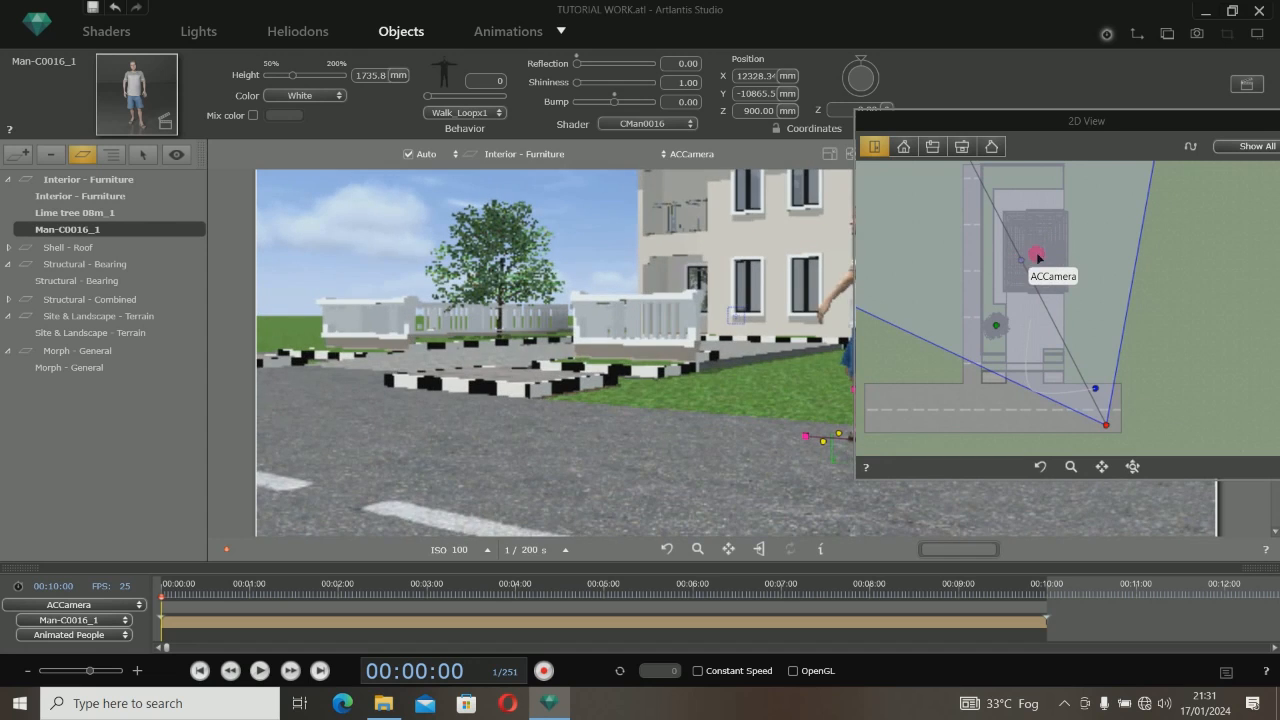
{"action": "left_click_drag", "start_coordinate": [1096, 118], "coordinate": [1090, 578]}
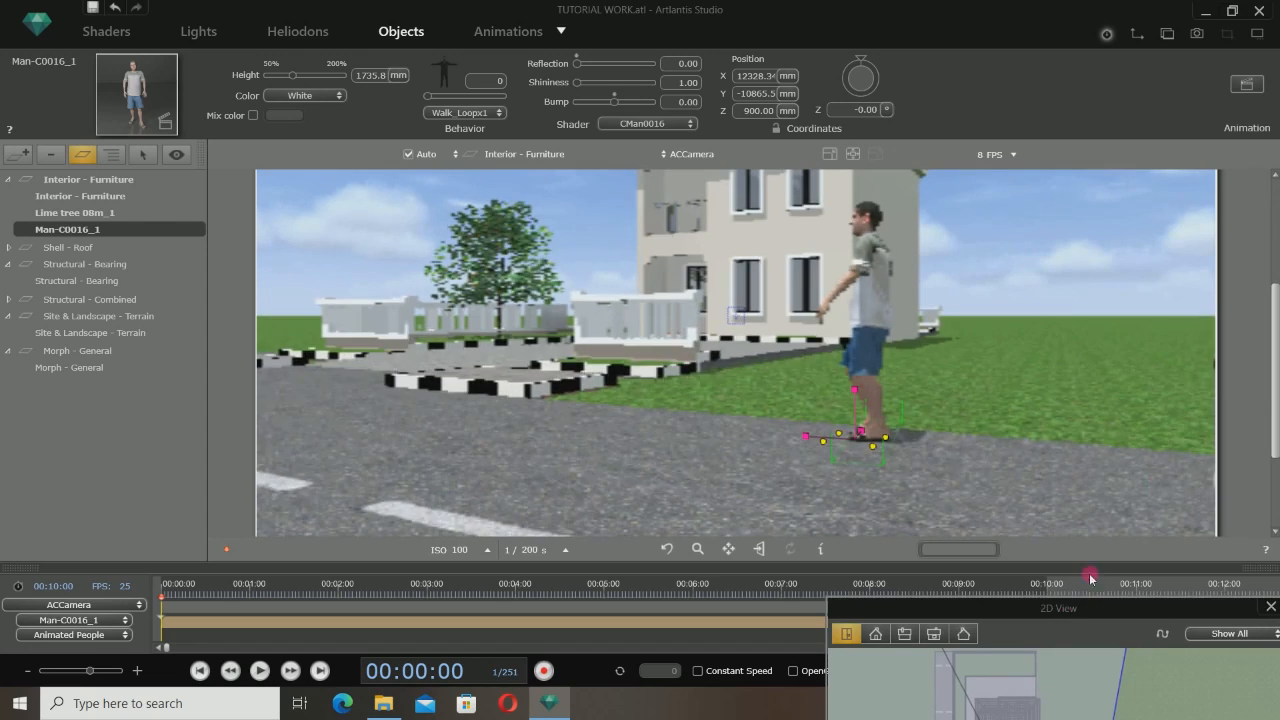
{"action": "mouse_move", "coordinate": [1268, 407]}
{"action": "left_mouse_down"}
{"action": "mouse_move", "coordinate": [1271, 320]}
{"action": "mouse_move", "coordinate": [1270, 418]}
{"action": "left_mouse_up"}
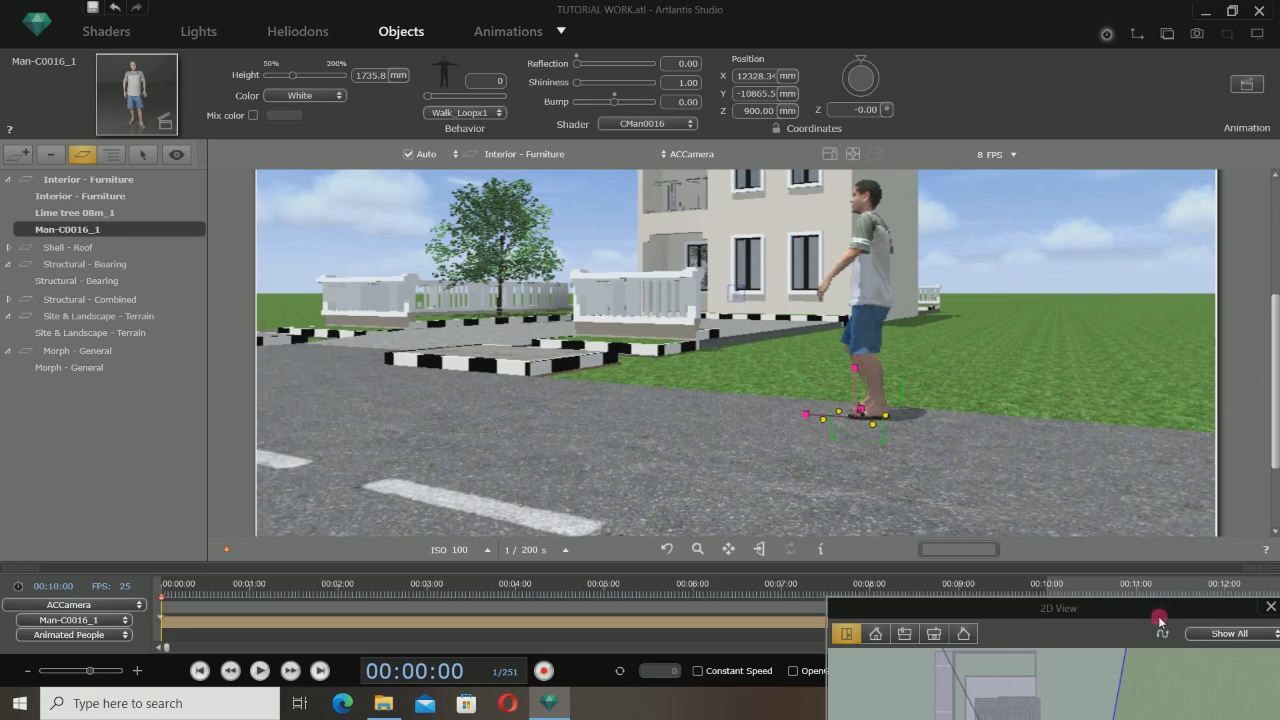
{"action": "left_click_drag", "start_coordinate": [1152, 617], "coordinate": [1263, 178]}
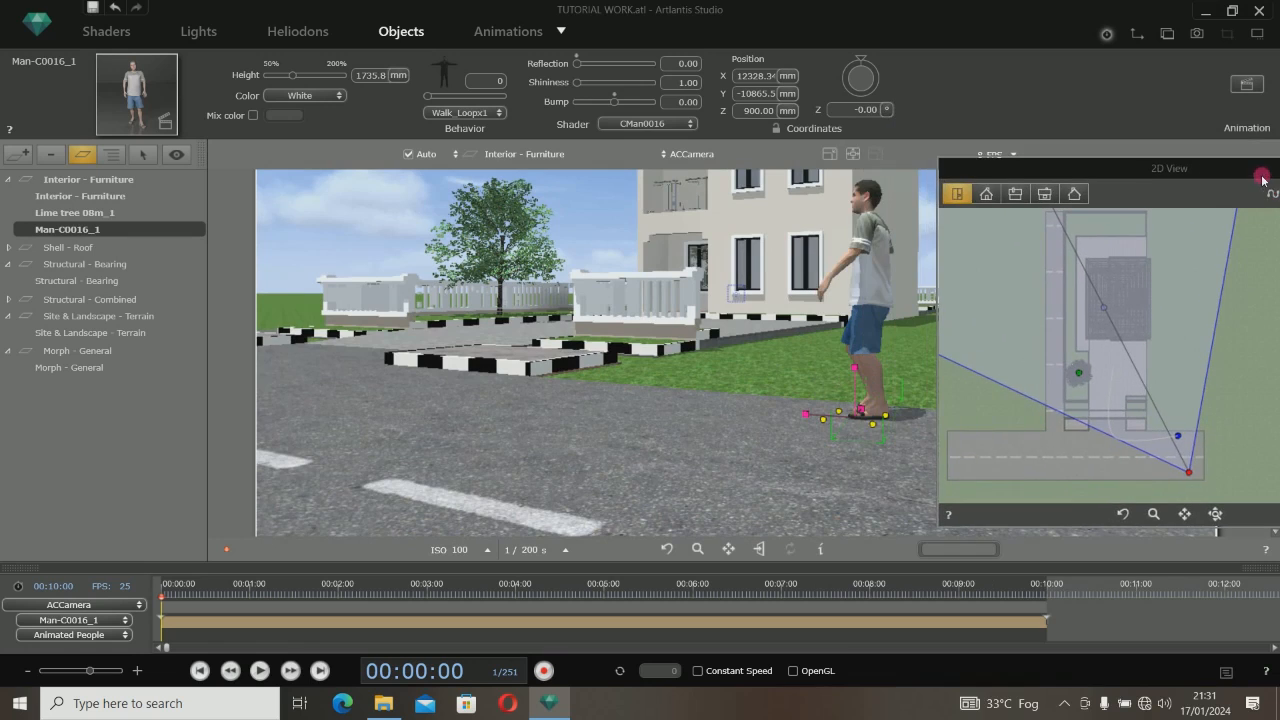
{"action": "left_click_drag", "start_coordinate": [1134, 178], "coordinate": [1152, 176]}
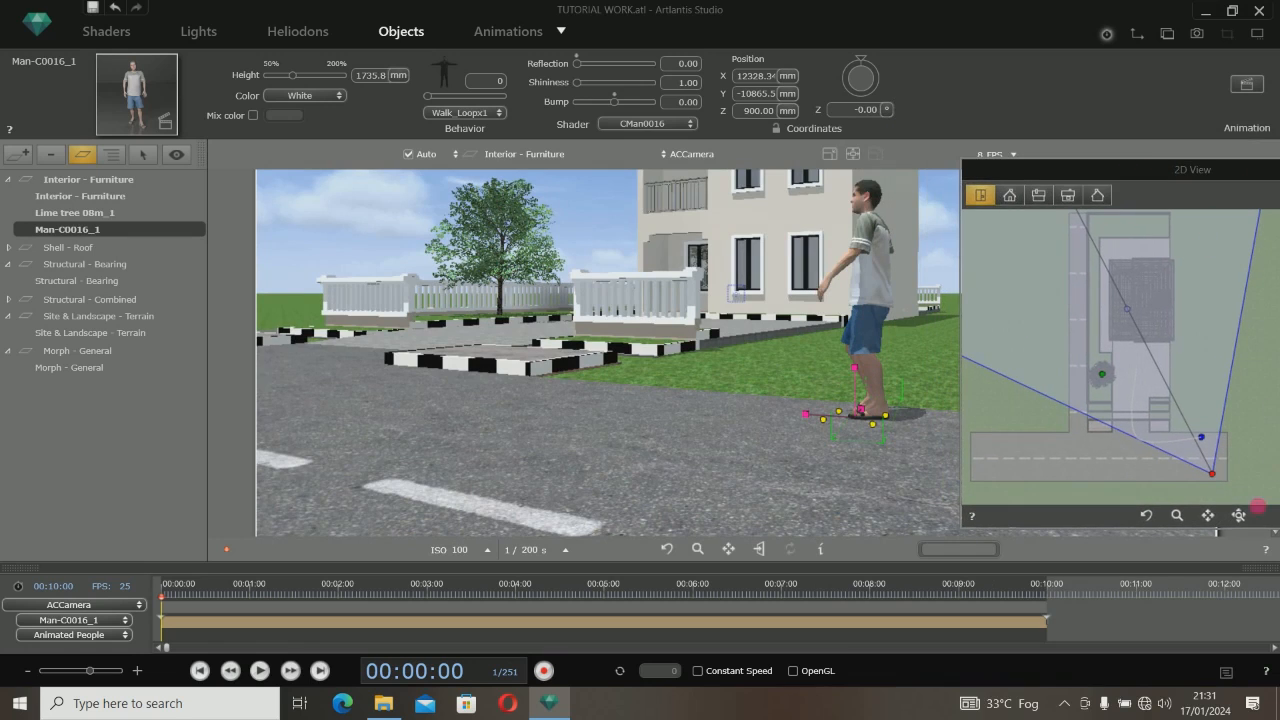
{"action": "mouse_move", "coordinate": [1213, 477]}
{"action": "left_mouse_down"}
{"action": "mouse_move", "coordinate": [1090, 474]}
{"action": "mouse_move", "coordinate": [1218, 476]}
{"action": "left_mouse_up"}
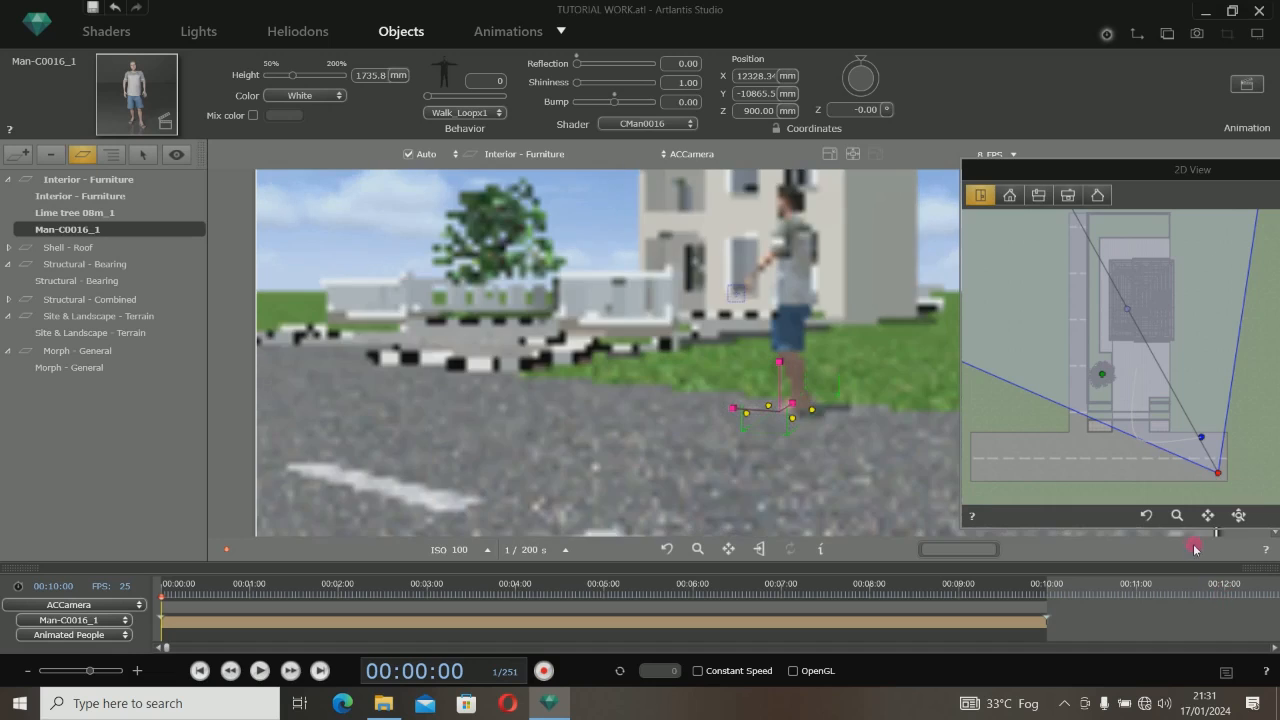
Move the 2D View window fully into sight and open the animation settings of ACCamera
{"action": "left_click_drag", "start_coordinate": [1143, 169], "coordinate": [1003, 146]}
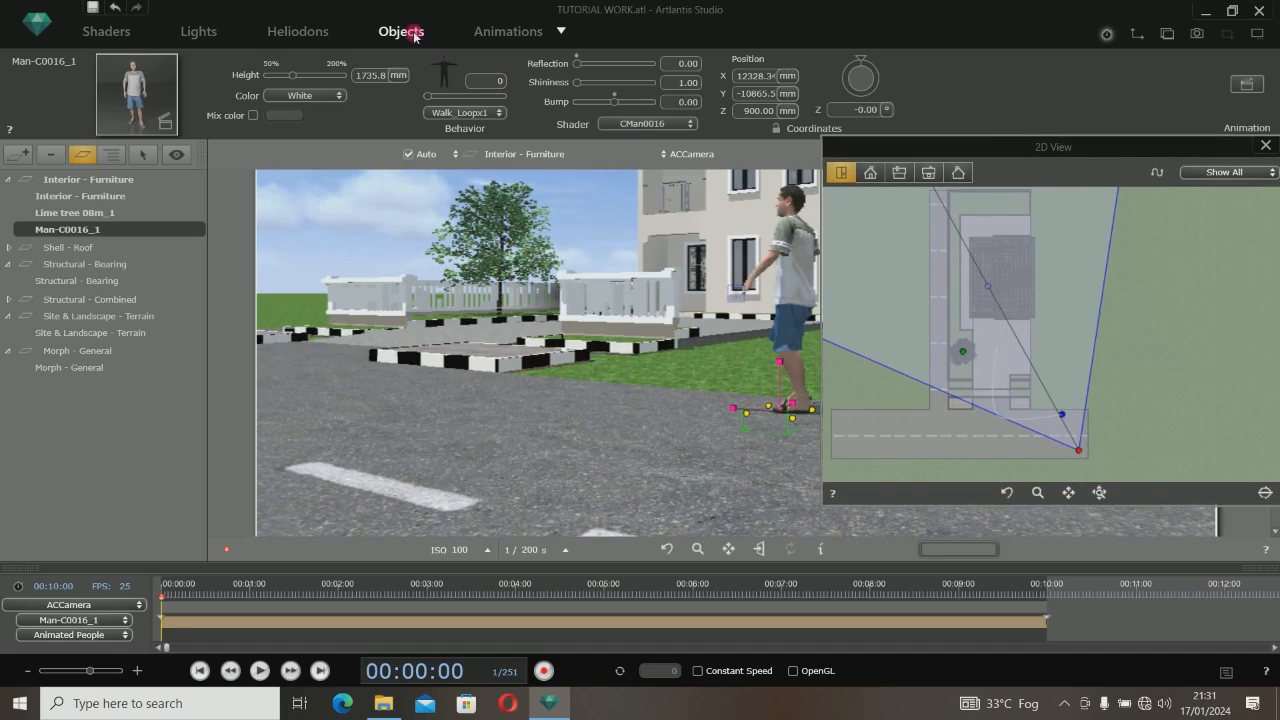
{"action": "left_click", "coordinate": [562, 32]}
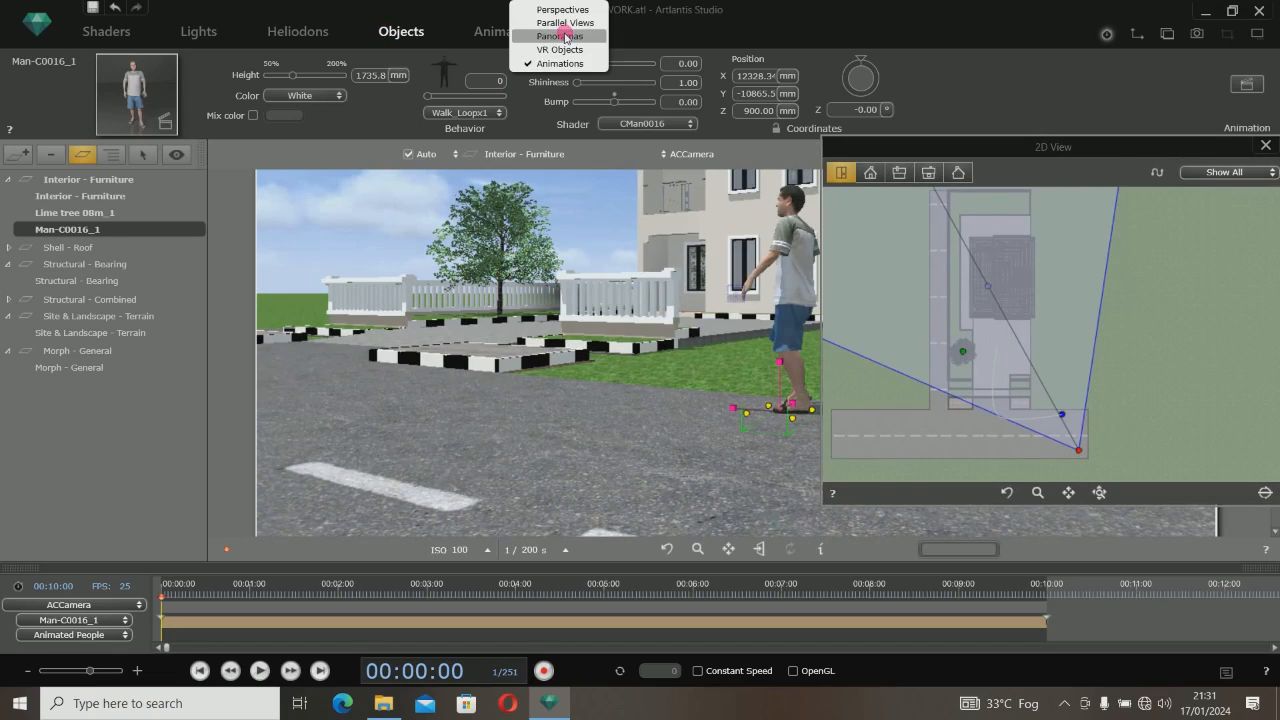
{"action": "left_click", "coordinate": [483, 34]}
{"action": "left_click", "coordinate": [499, 34]}
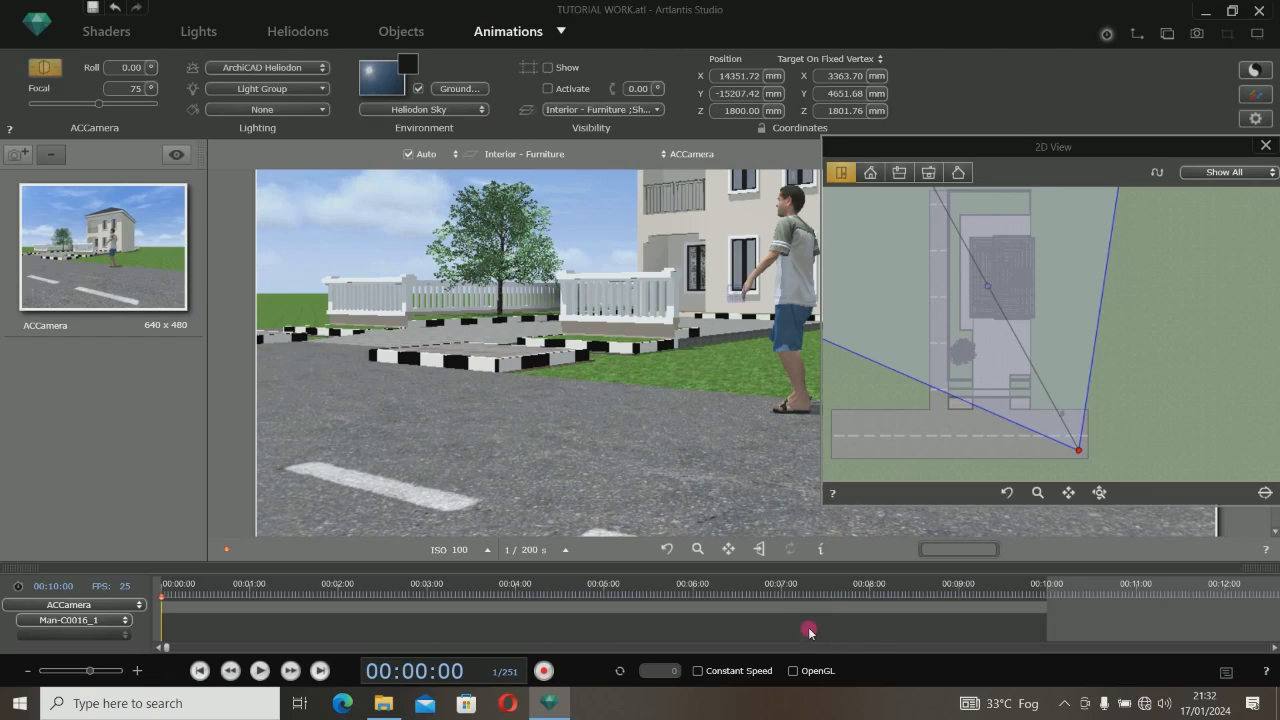
Draw a straight motion path for ACCamera along the road in the 2D view, ending at about X -971, Y -15006 mm
{"action": "left_click_drag", "start_coordinate": [1112, 147], "coordinate": [522, 174]}
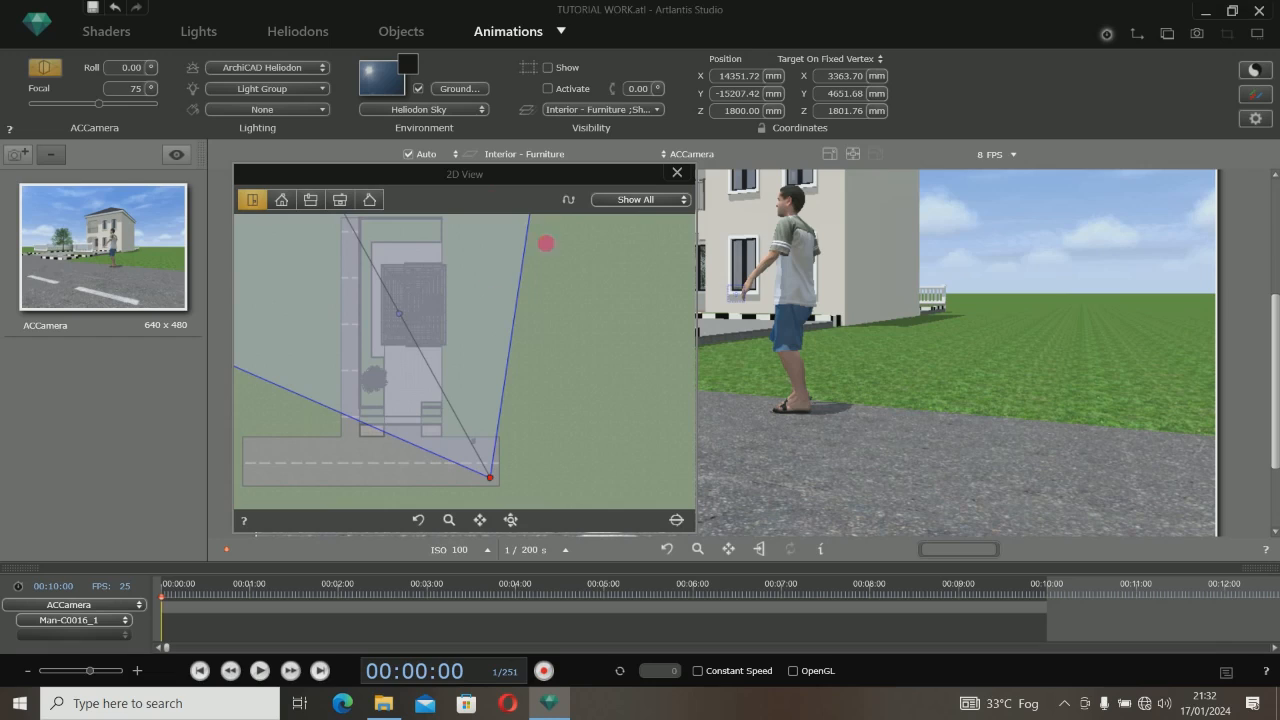
{"action": "left_click", "coordinate": [569, 200]}
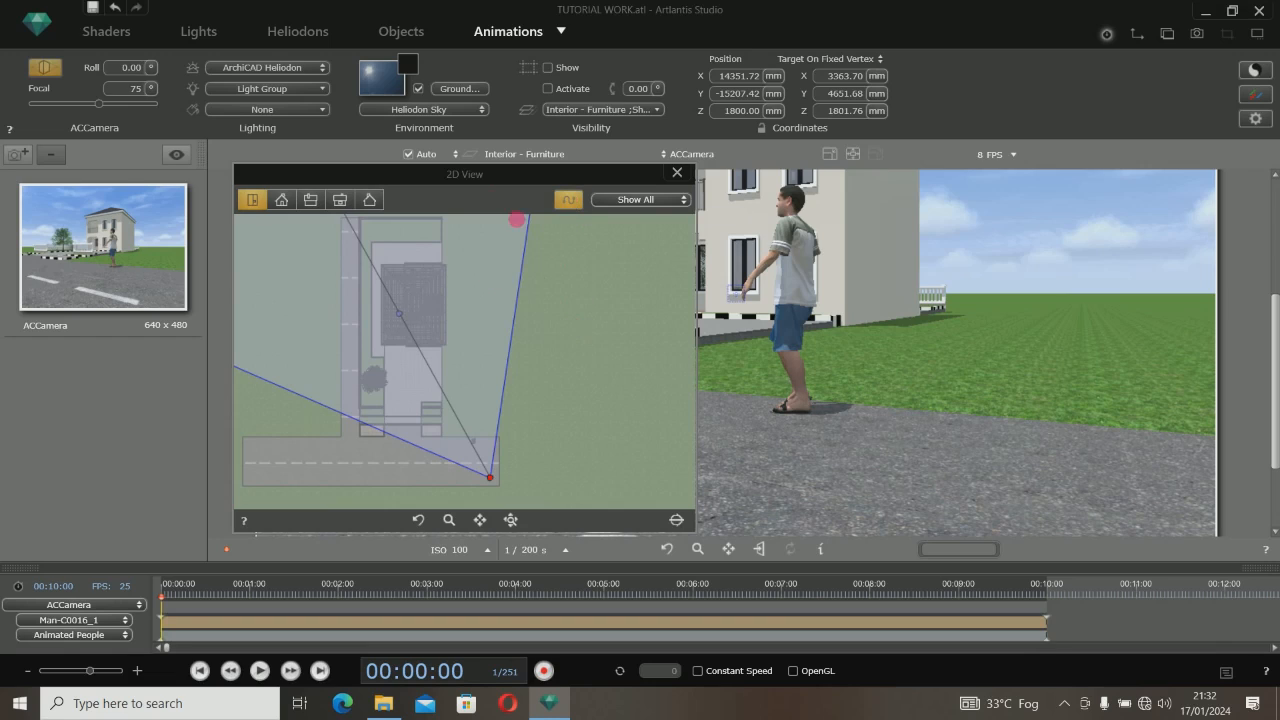
{"action": "left_click_drag", "start_coordinate": [513, 185], "coordinate": [1027, 103]}
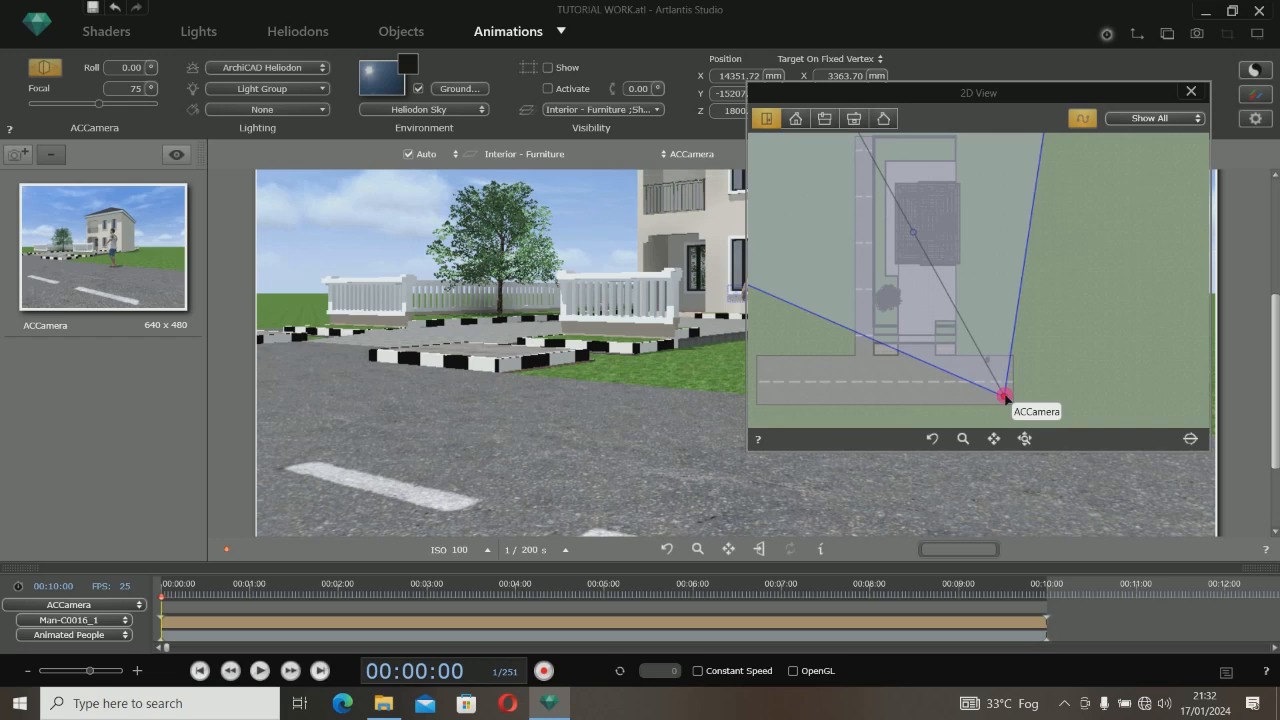
{"action": "left_click_drag", "start_coordinate": [990, 398], "coordinate": [878, 397]}
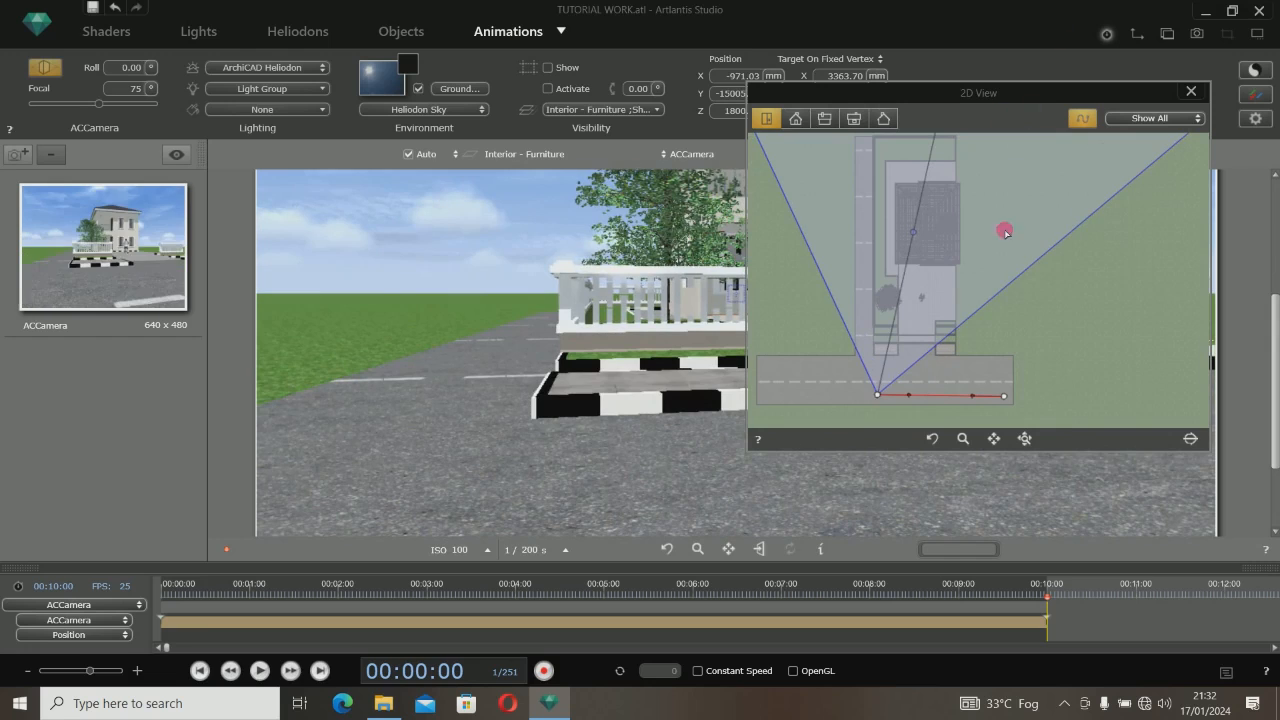
Uncover the end view, return the animation to its first frame and turn off path drawing in the 2D view
{"action": "left_click_drag", "start_coordinate": [1041, 93], "coordinate": [904, 110]}
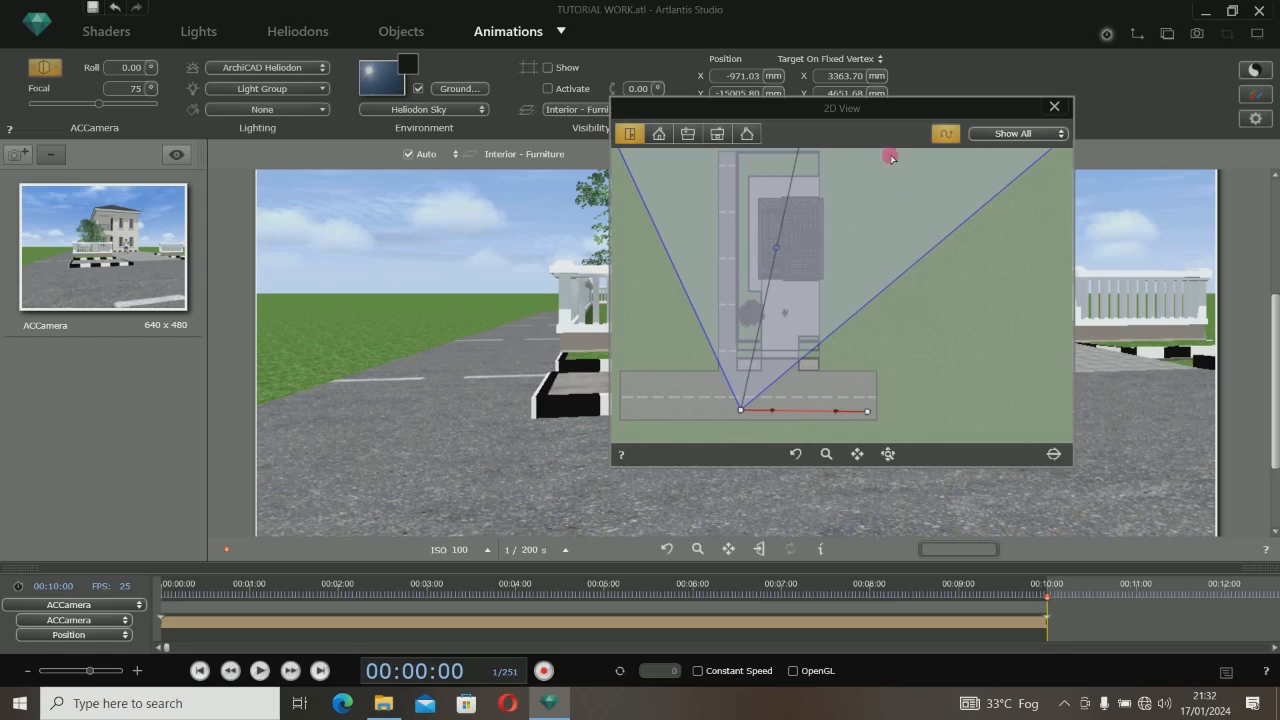
{"action": "left_click_drag", "start_coordinate": [922, 112], "coordinate": [1087, 110]}
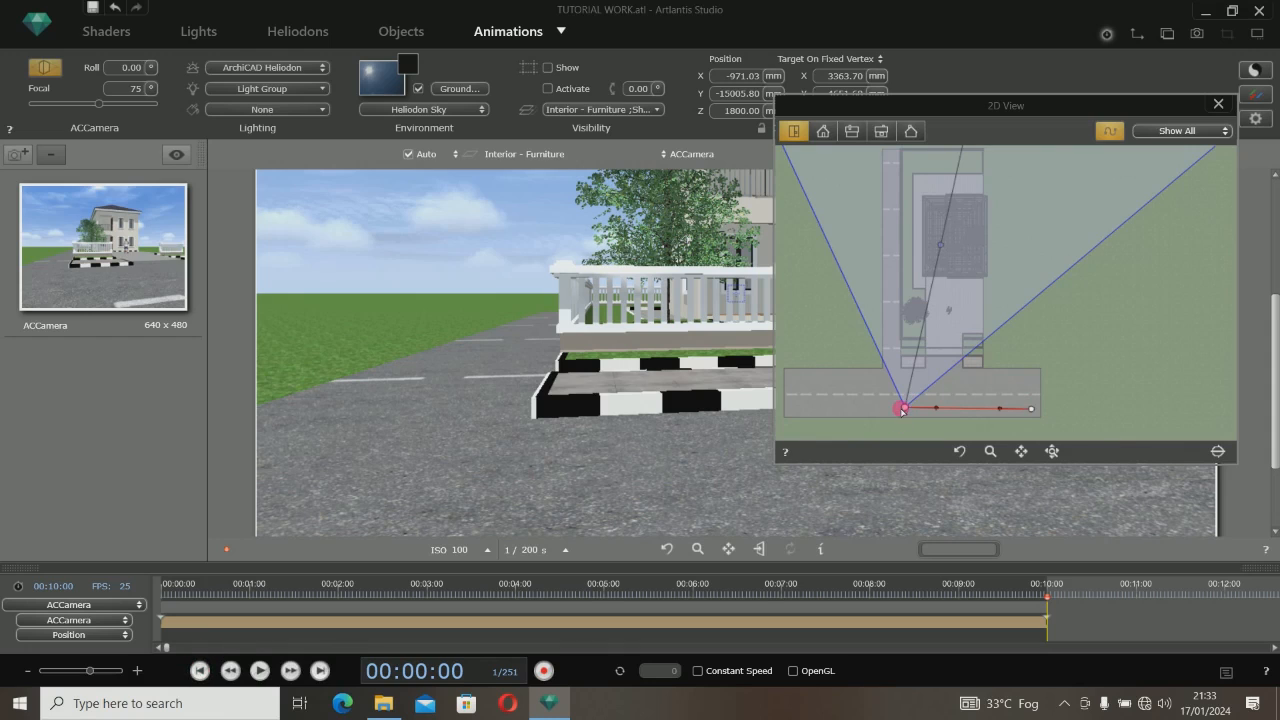
{"action": "left_click_drag", "start_coordinate": [1060, 104], "coordinate": [1192, 100]}
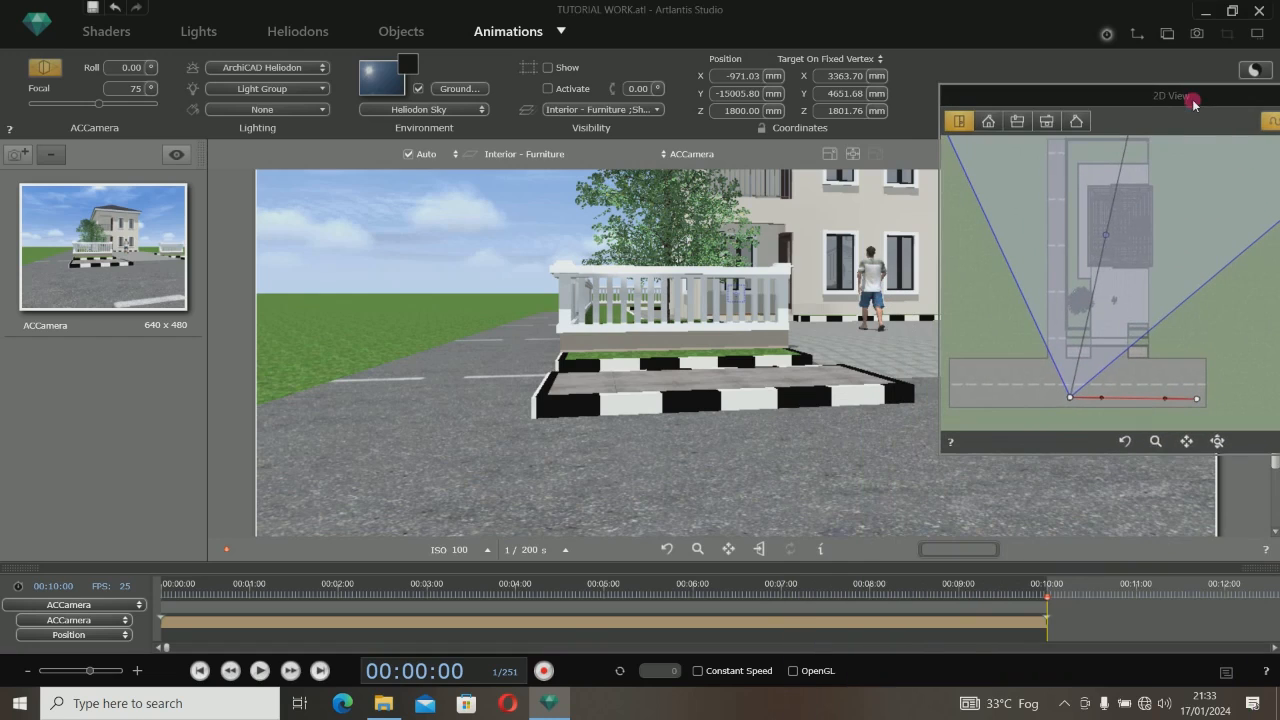
{"action": "left_click", "coordinate": [200, 671]}
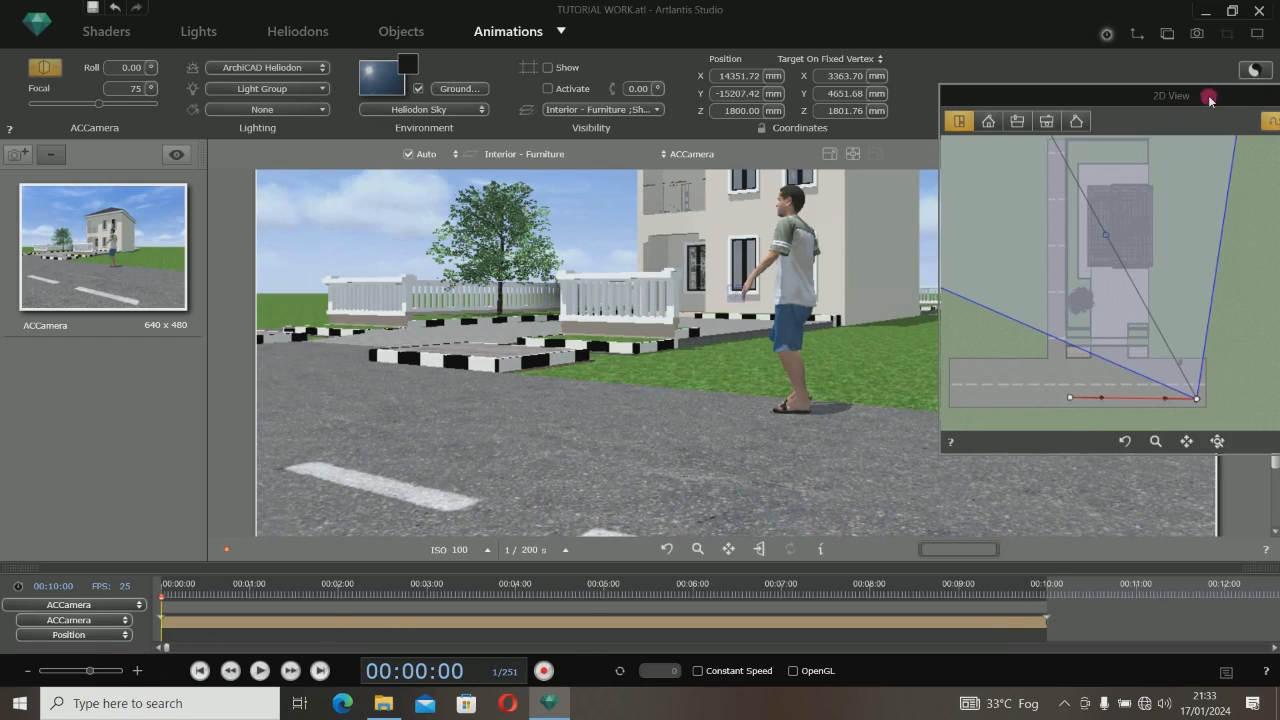
{"action": "left_click_drag", "start_coordinate": [1212, 96], "coordinate": [1096, 113]}
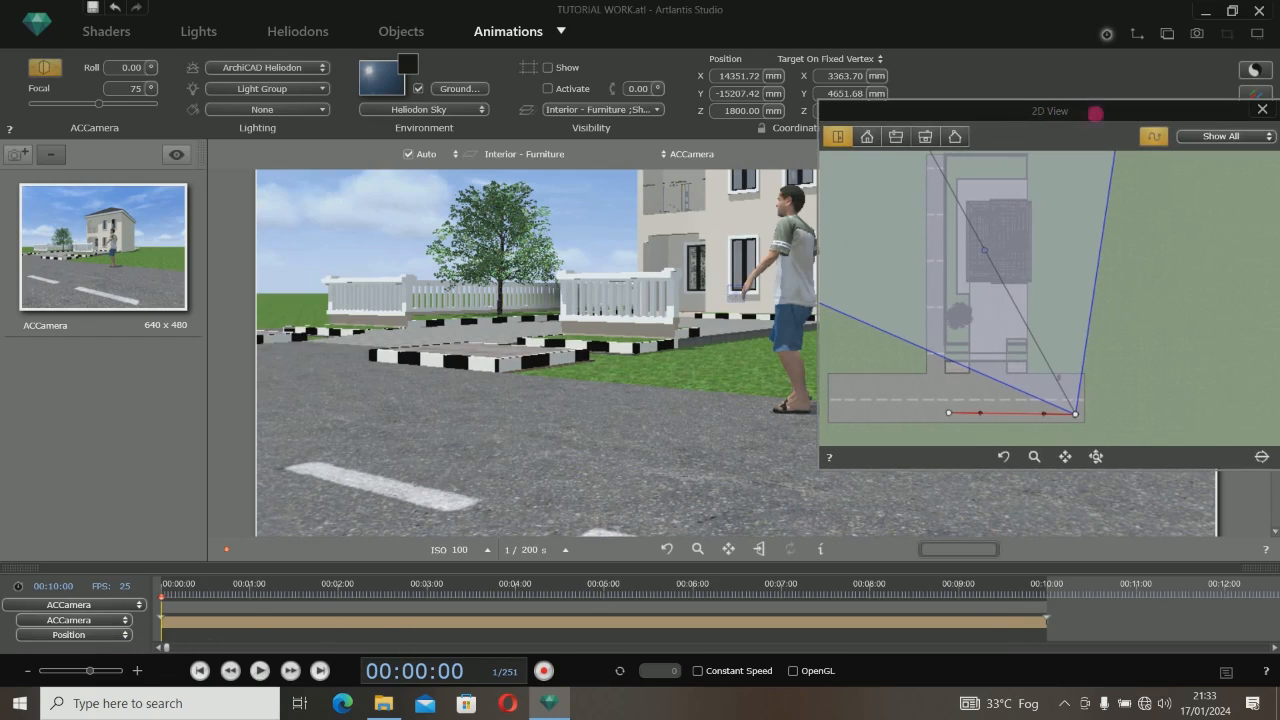
{"action": "left_click", "coordinate": [1153, 136]}
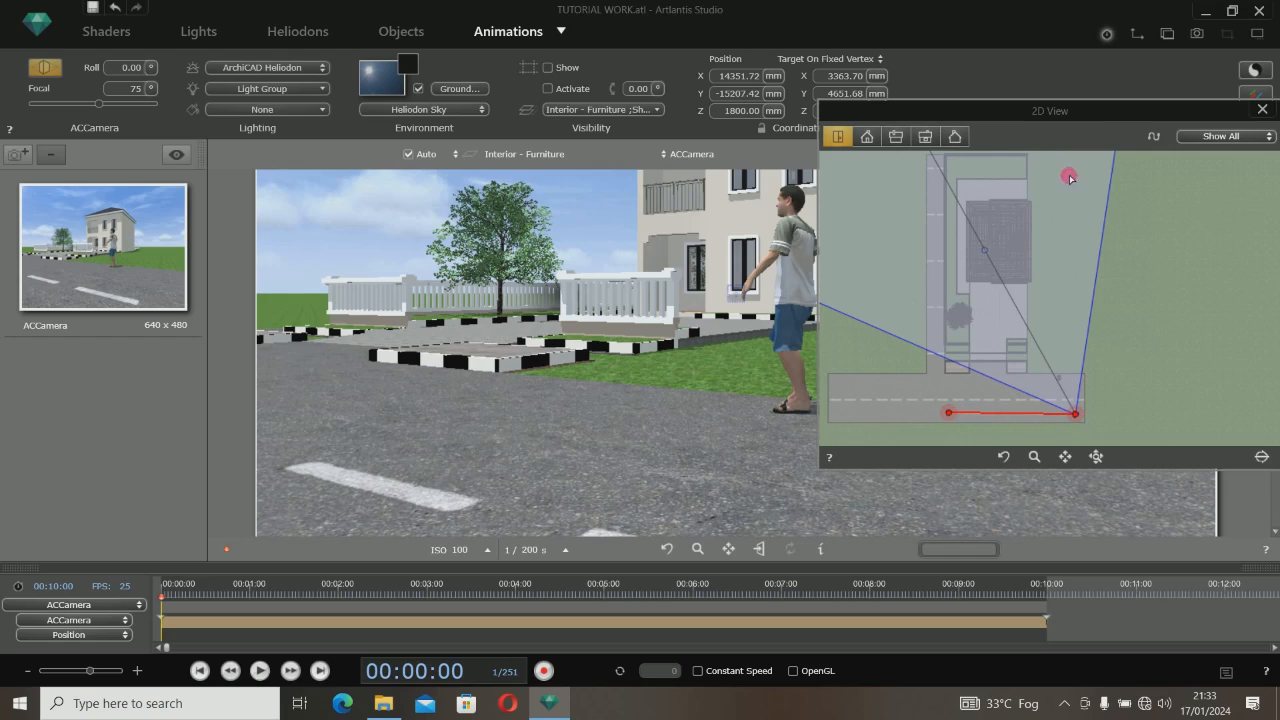
Preview the camera movement in OpenGL by playing the whole animation twice from the first frame
{"action": "mouse_move", "coordinate": [1100, 113]}
{"action": "left_mouse_down"}
{"action": "mouse_move", "coordinate": [1170, 105]}
{"action": "mouse_move", "coordinate": [1100, 106]}
{"action": "left_mouse_up"}
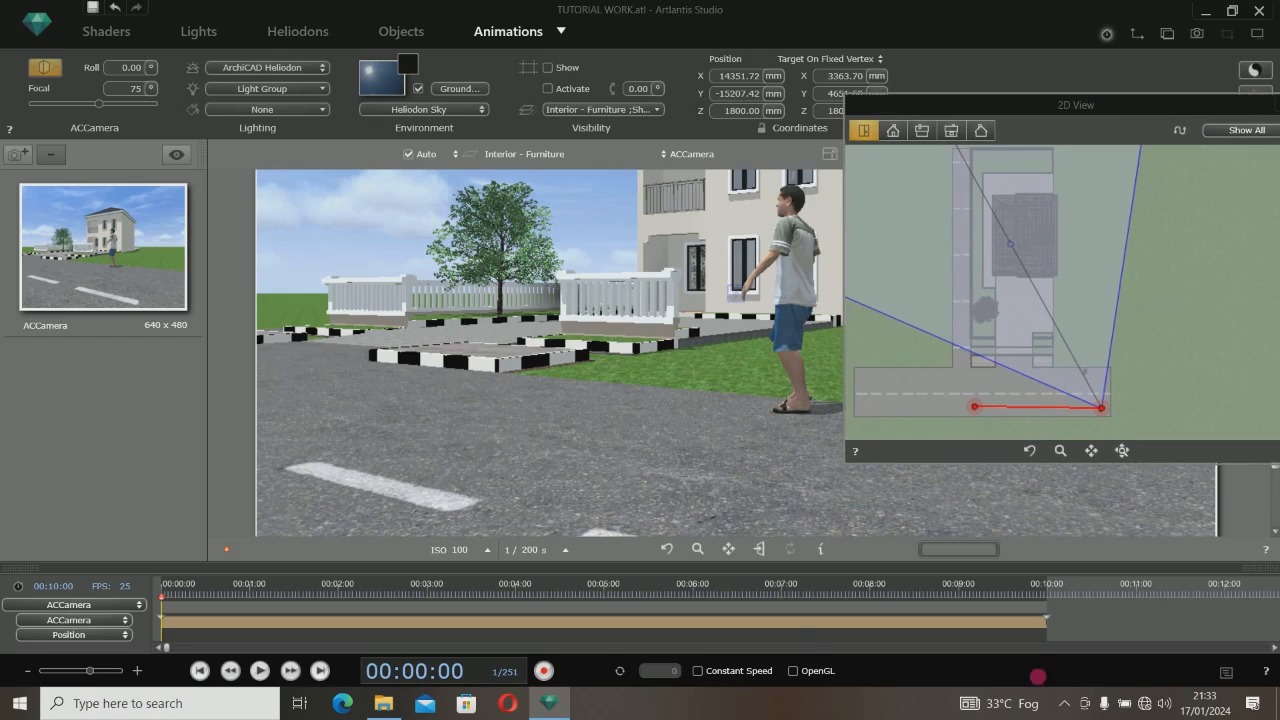
{"action": "left_click", "coordinate": [793, 671]}
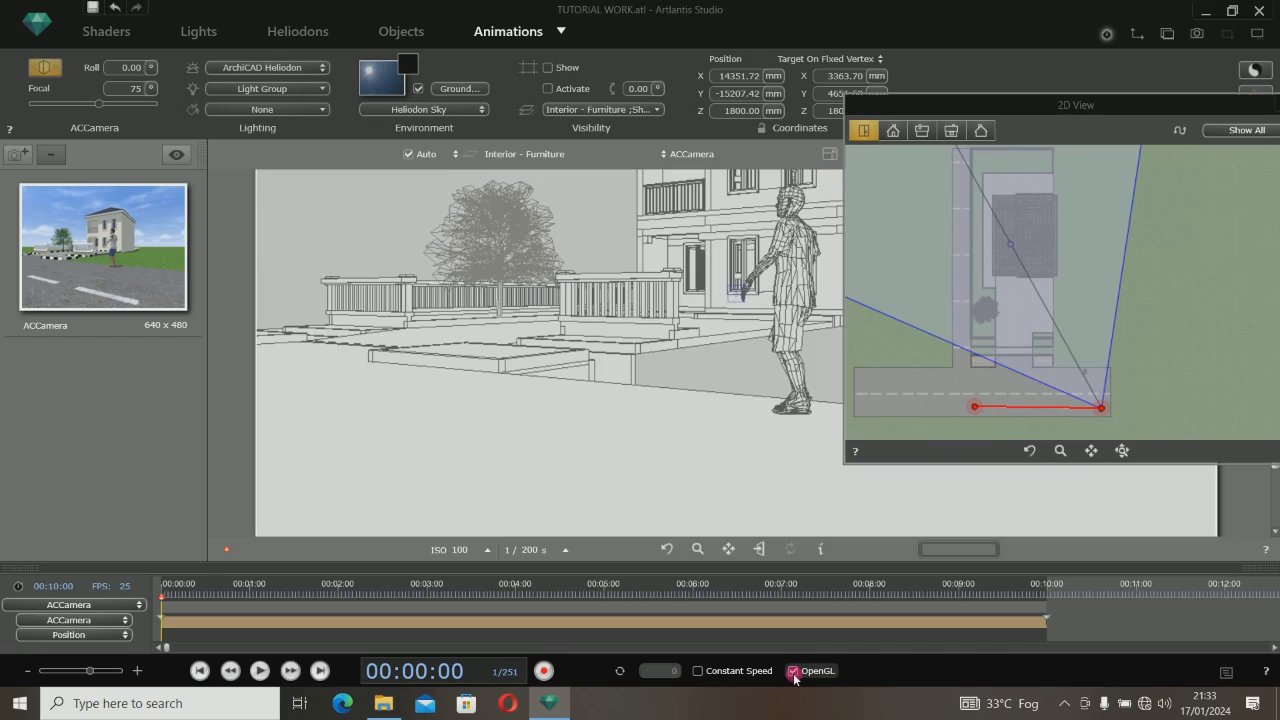
{"action": "left_click_drag", "start_coordinate": [1025, 111], "coordinate": [1184, 117]}
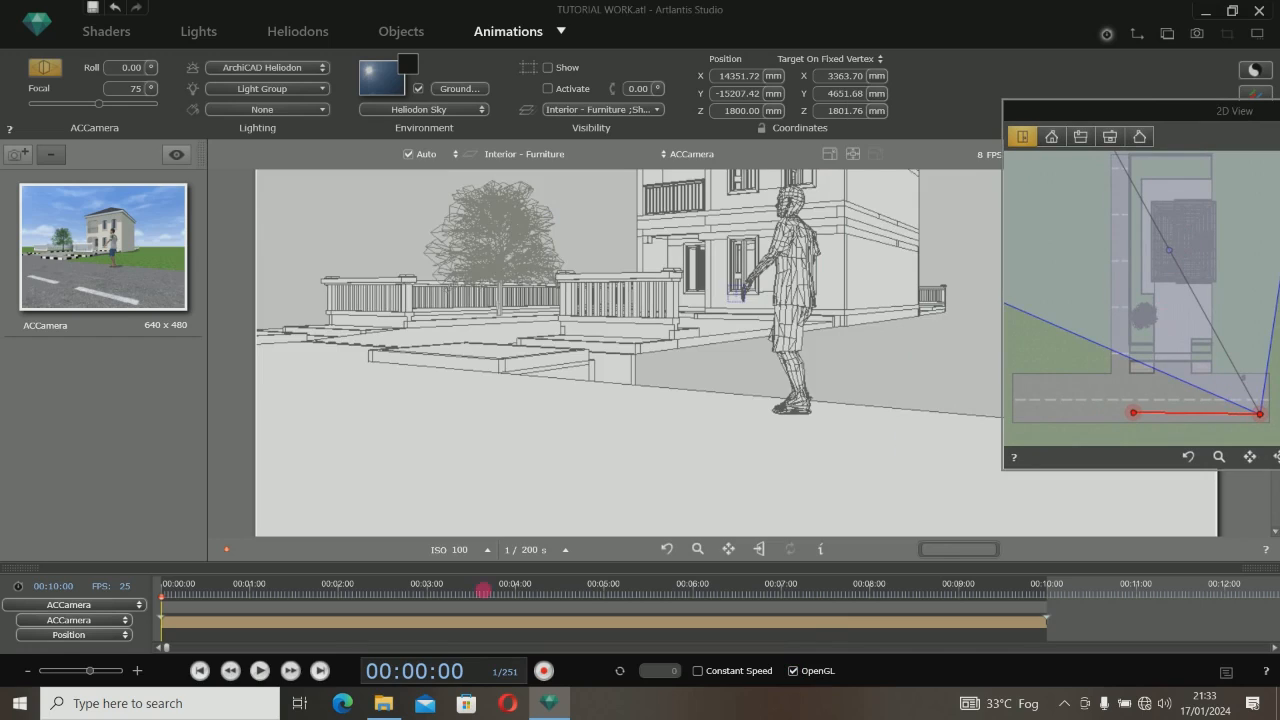
{"action": "left_click", "coordinate": [258, 671]}
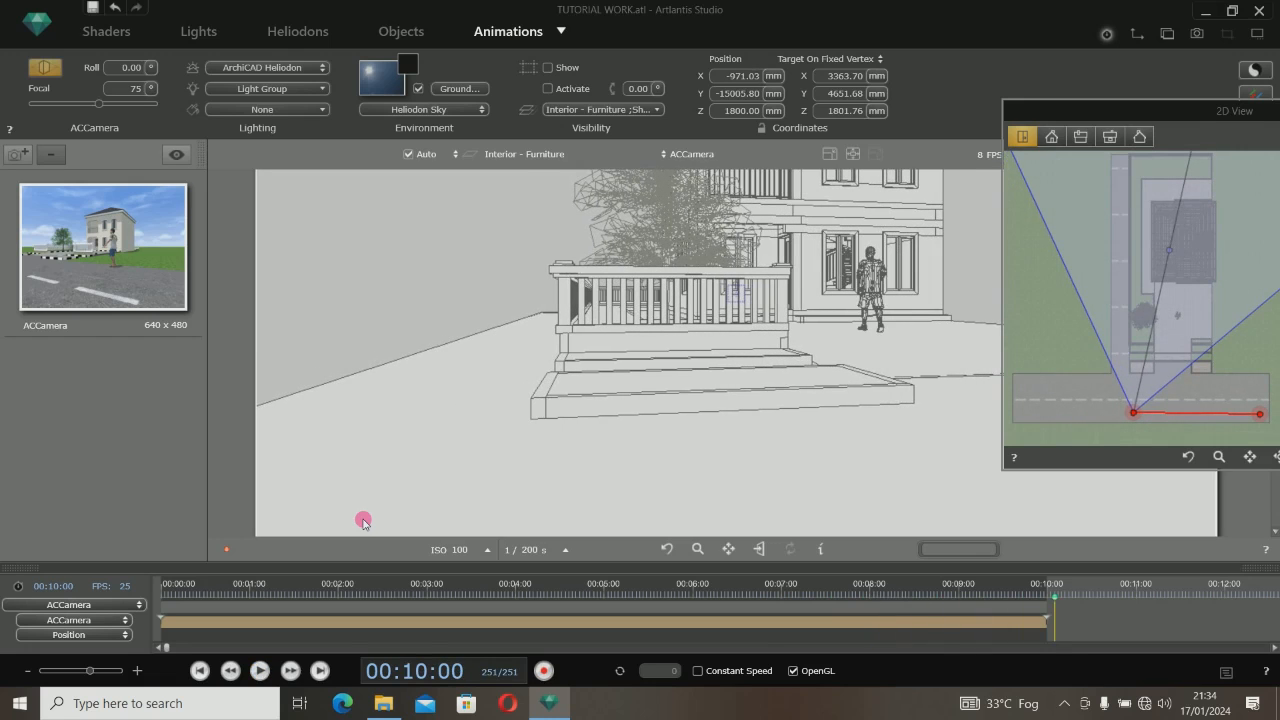
{"action": "left_click", "coordinate": [200, 671]}
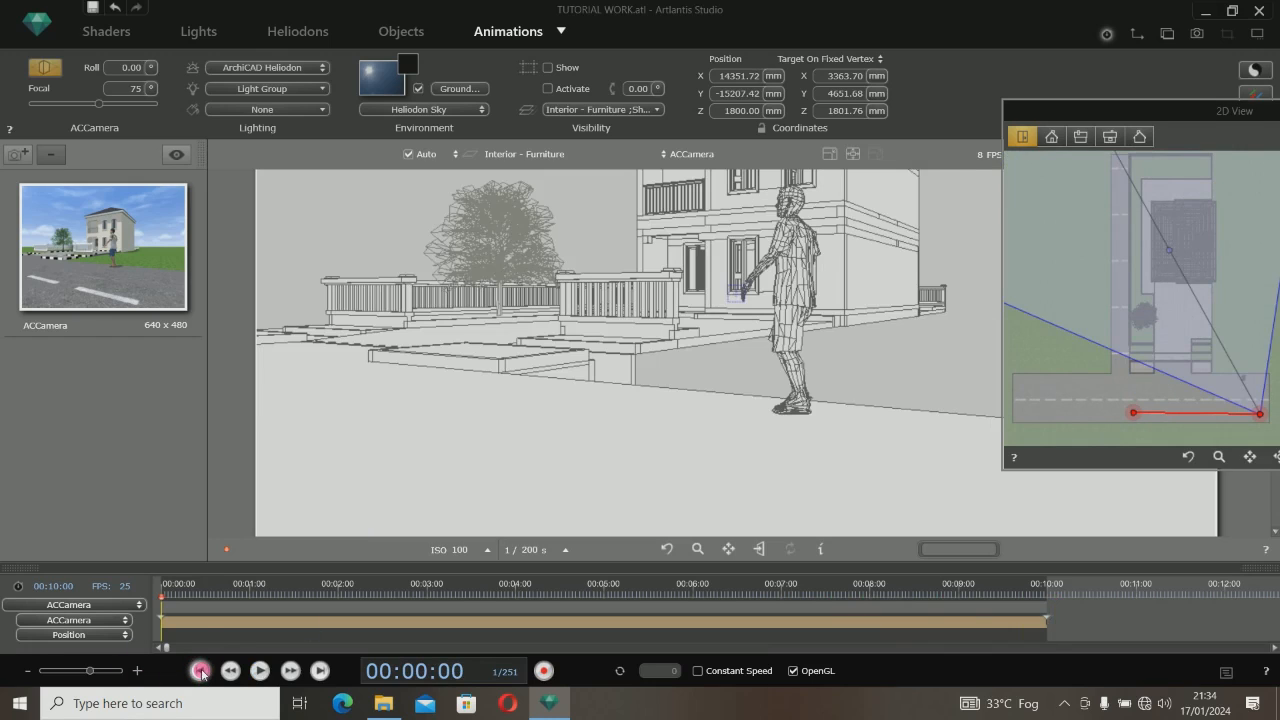
{"action": "left_click", "coordinate": [259, 671]}
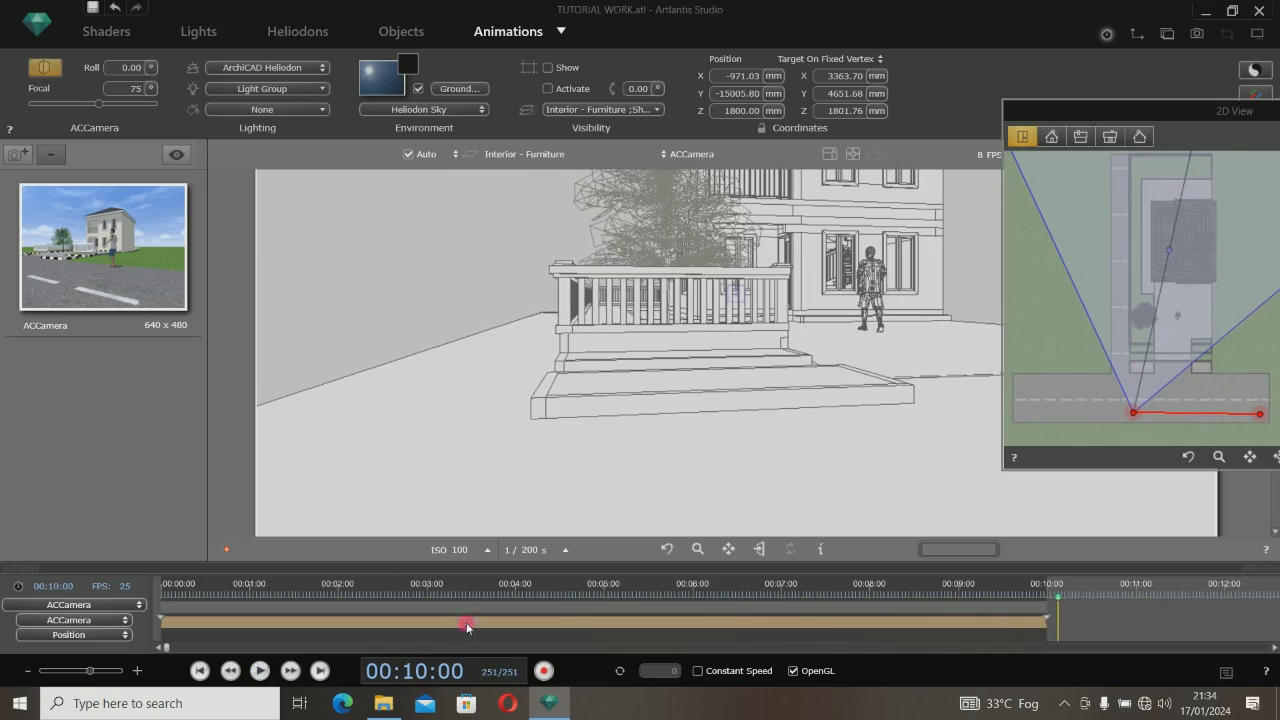
{"action": "left_click", "coordinate": [199, 671]}
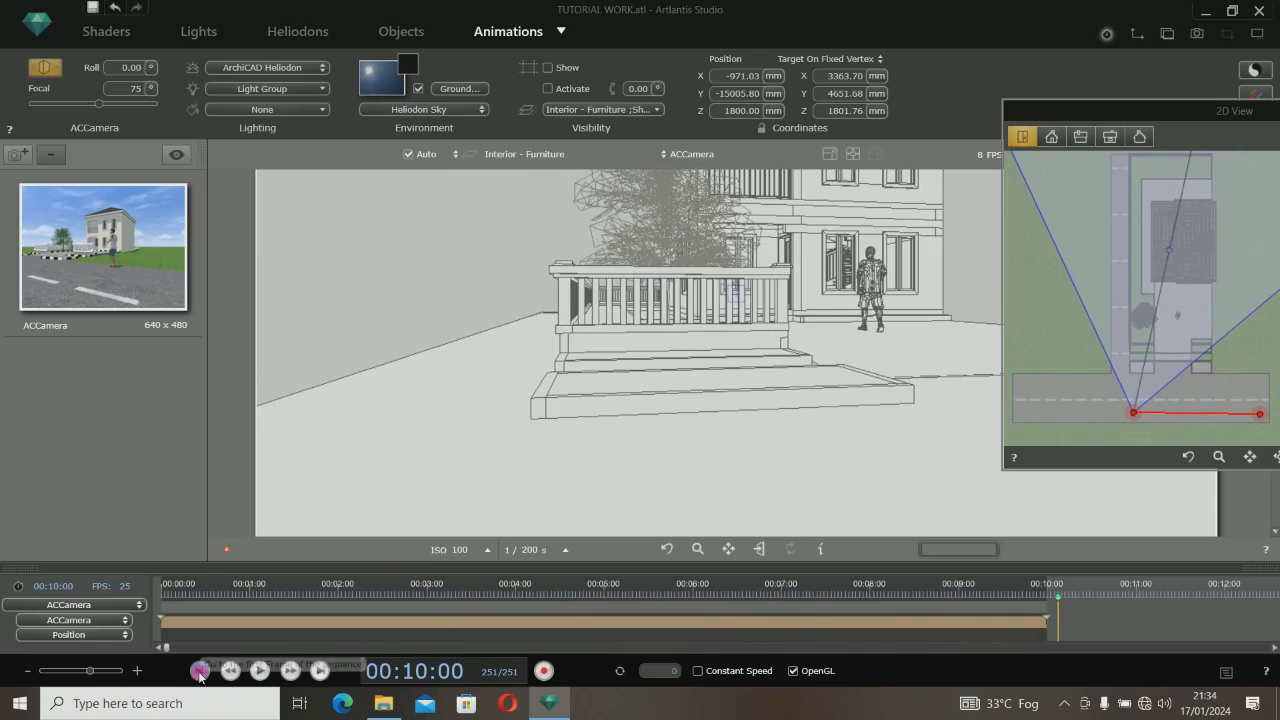
Turn off the OpenGL preview and close the 2D View window
{"action": "left_click", "coordinate": [796, 671]}
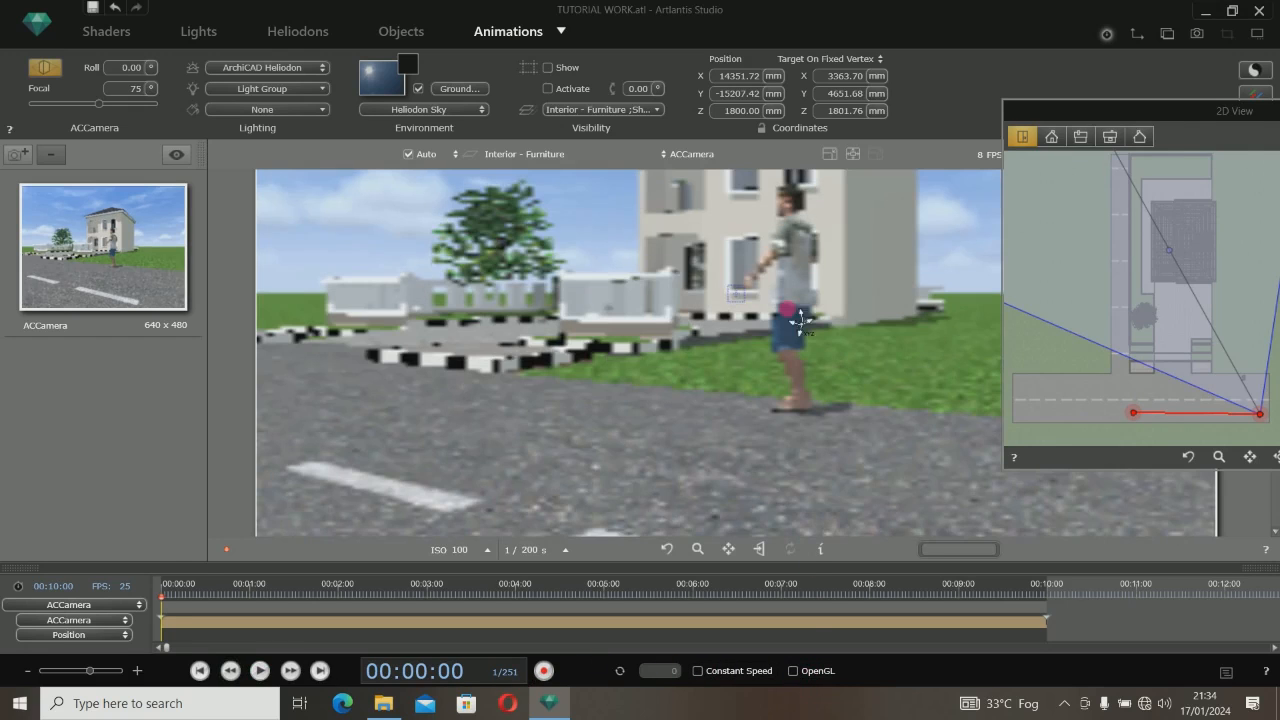
{"action": "left_click_drag", "start_coordinate": [1146, 106], "coordinate": [1059, 458]}
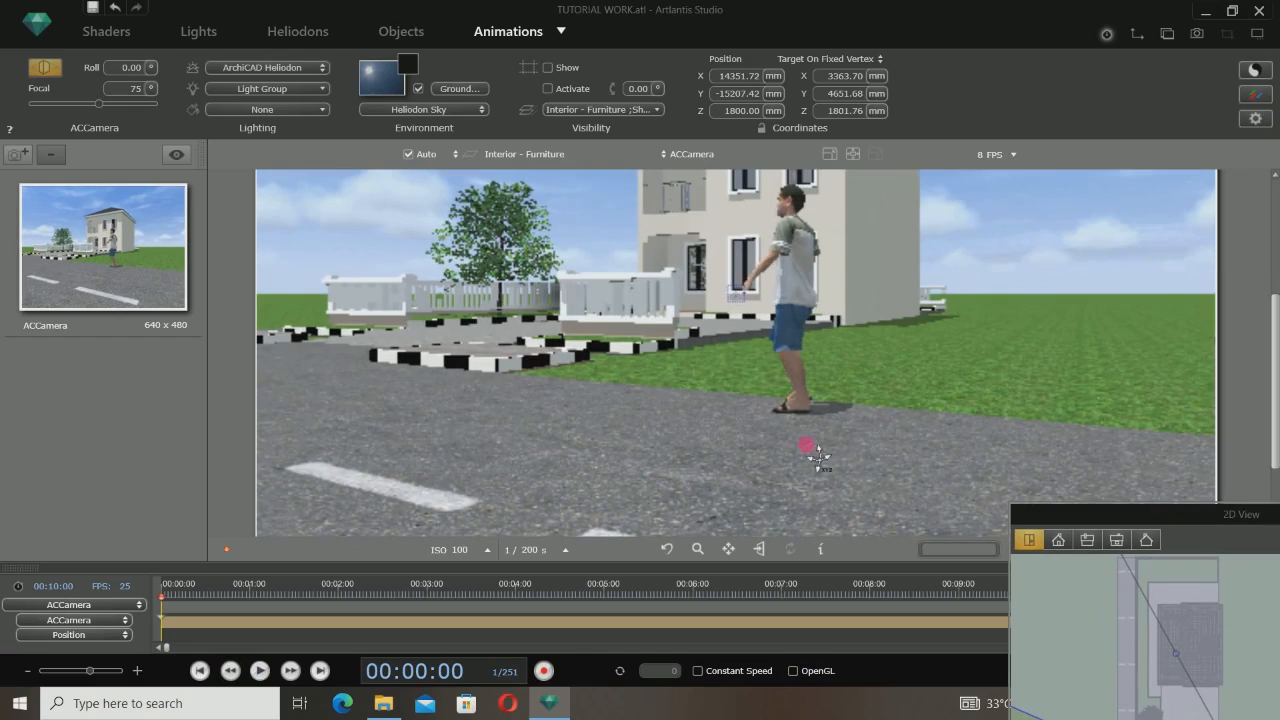
{"action": "left_click_drag", "start_coordinate": [1194, 514], "coordinate": [1137, 187]}
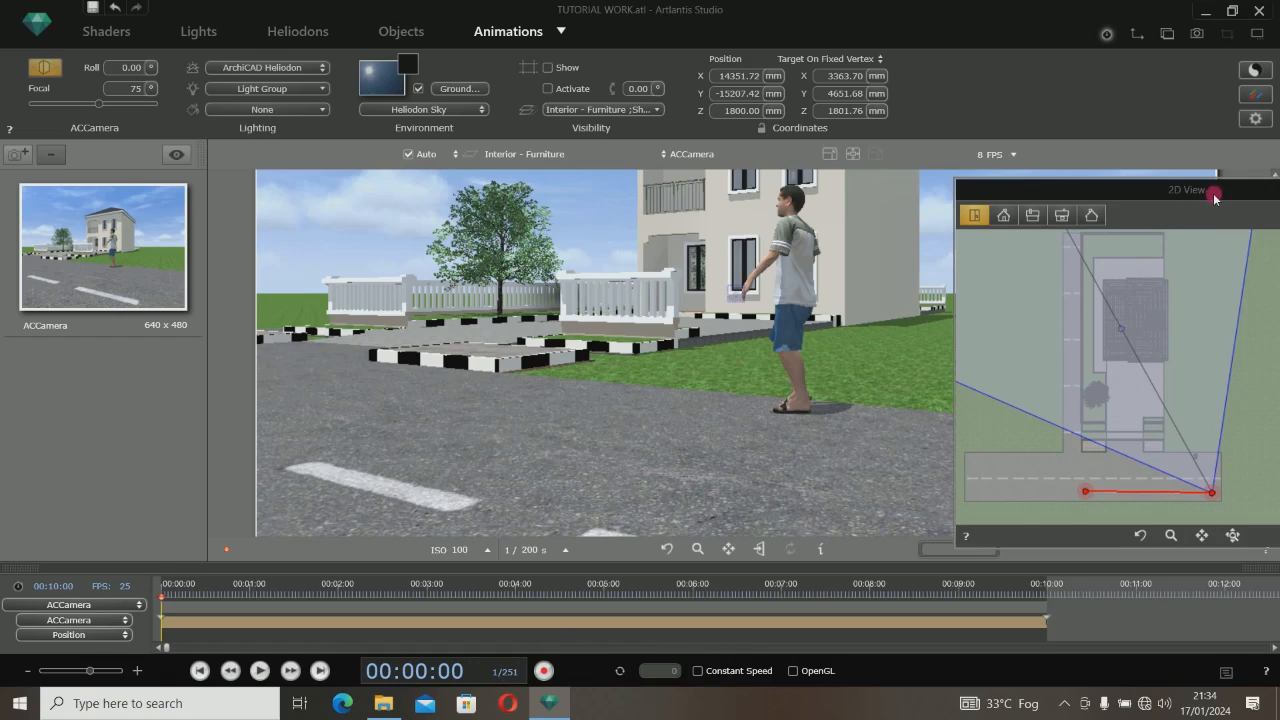
{"action": "left_click_drag", "start_coordinate": [1214, 190], "coordinate": [469, 208]}
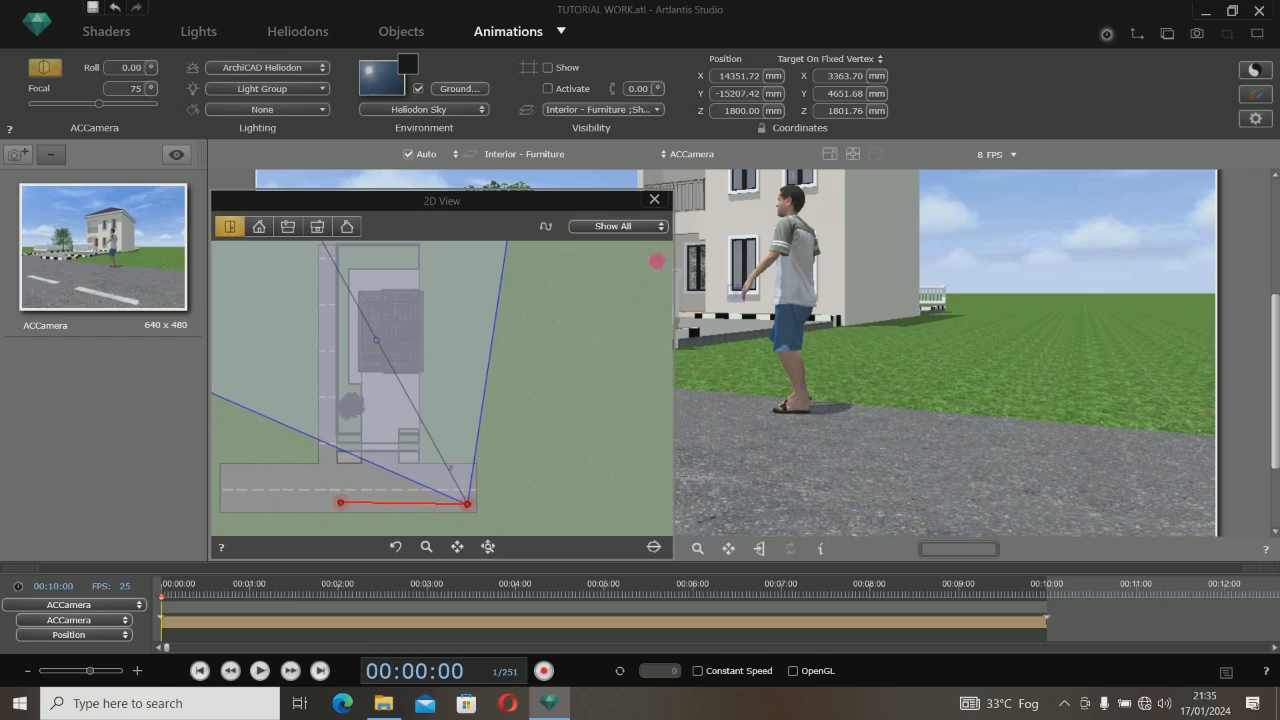
{"action": "left_click", "coordinate": [655, 201]}
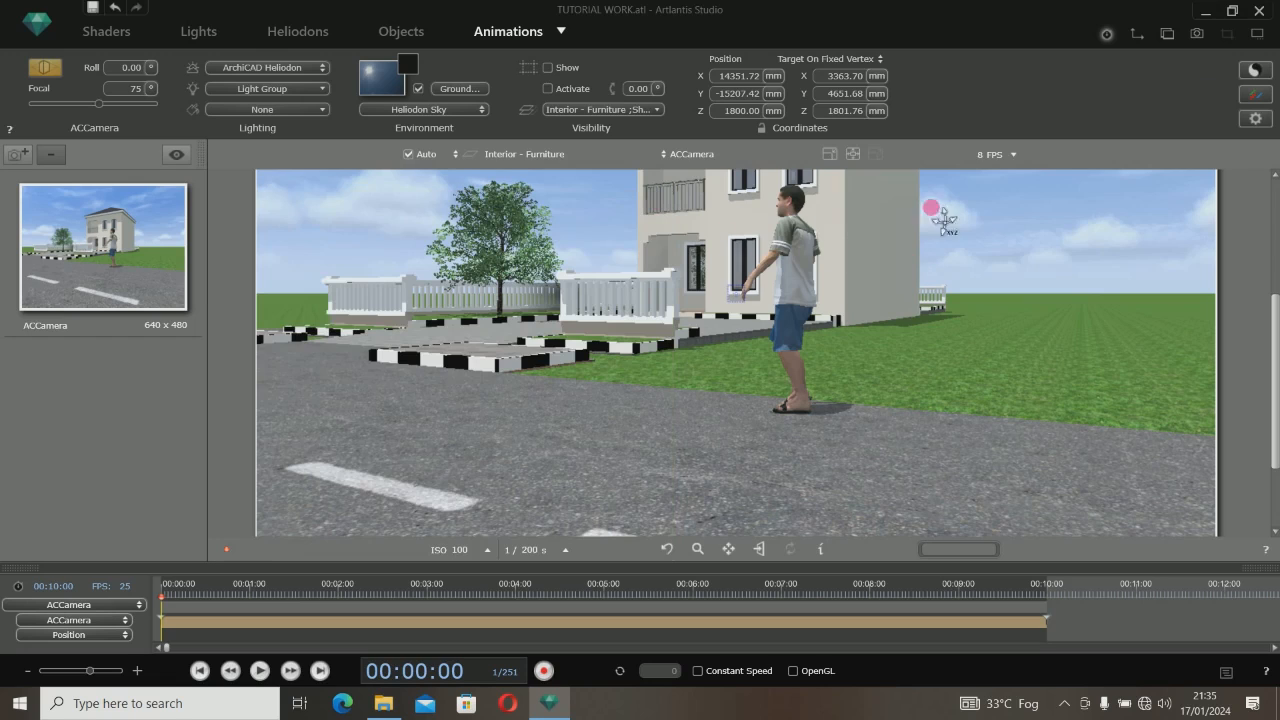
Open the final rendering settings for the animation and set the rendering size to 960 x 540
{"action": "left_click", "coordinate": [1195, 36]}
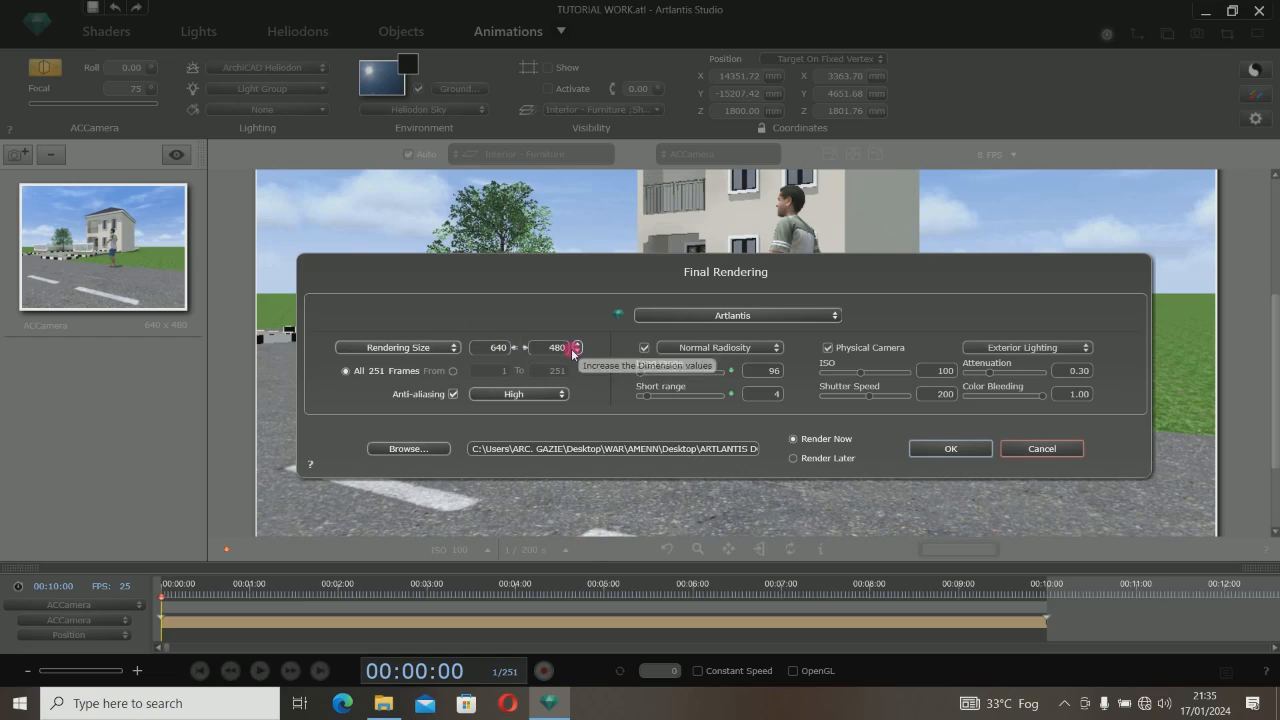
{"action": "left_click", "coordinate": [452, 348]}
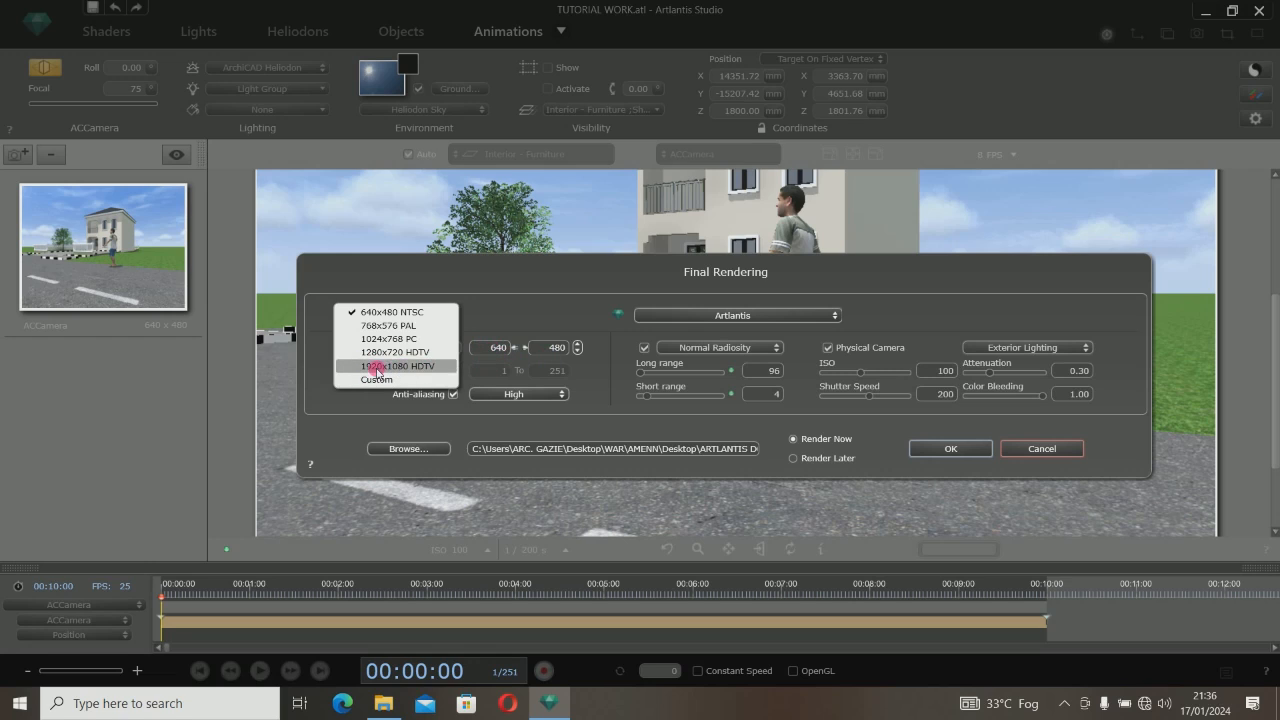
{"action": "left_click", "coordinate": [488, 351]}
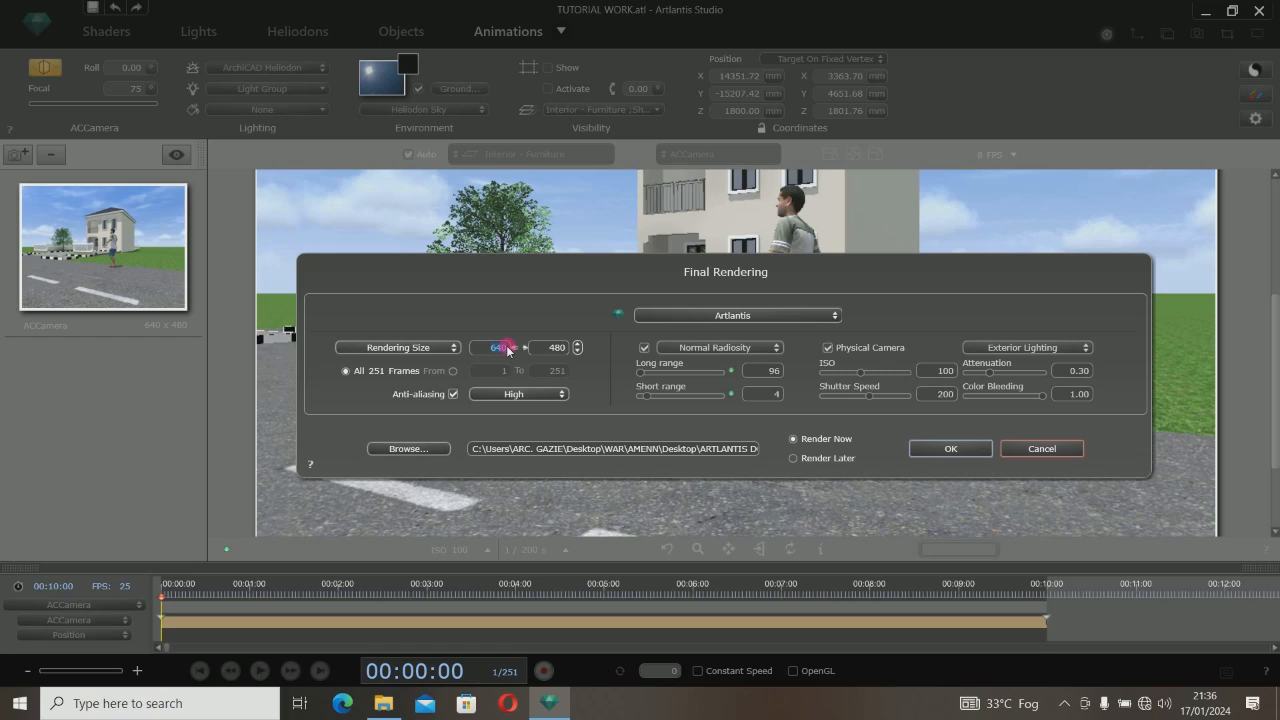
{"action": "left_click", "coordinate": [559, 354]}
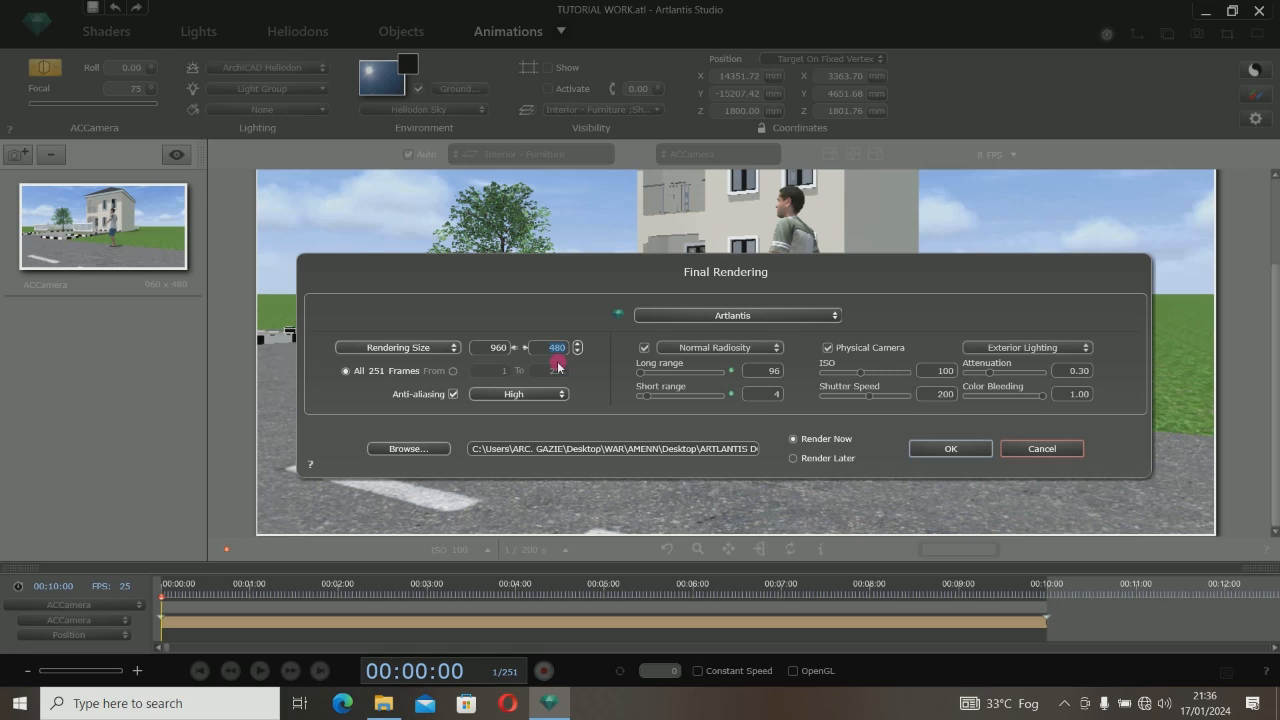
{"action": "type", "text": "540"}
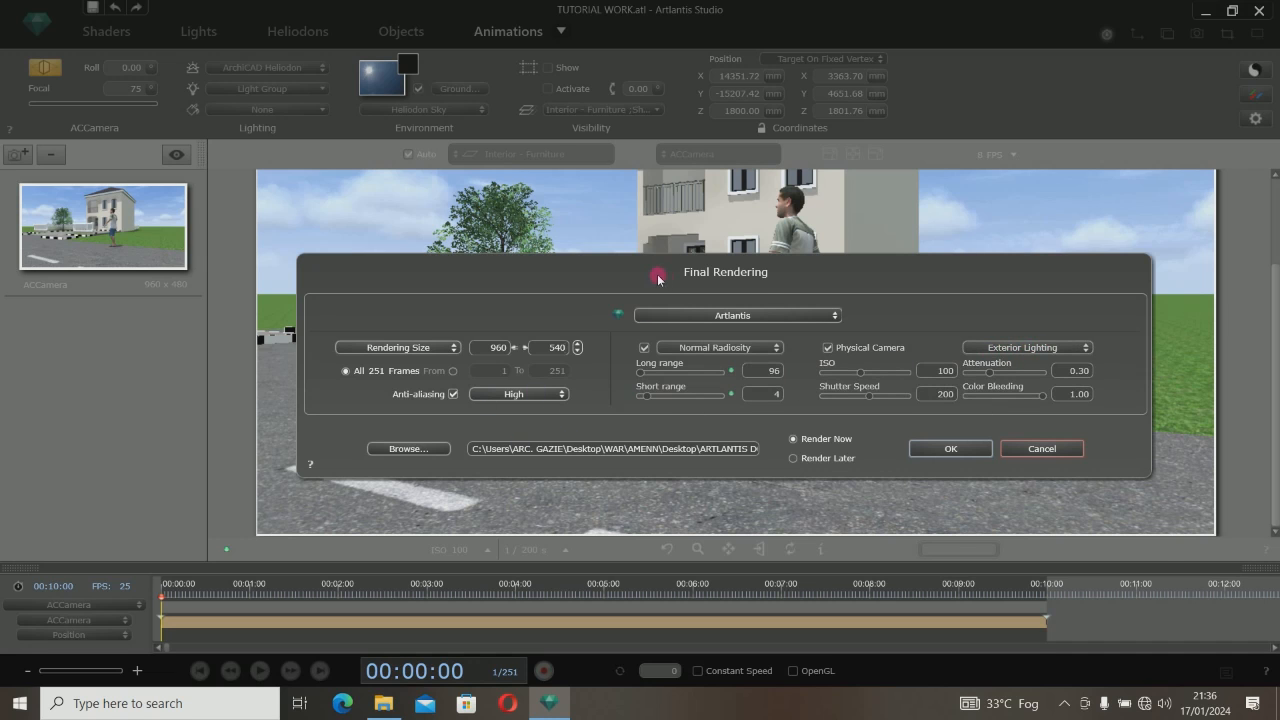
{"action": "left_click_drag", "start_coordinate": [657, 279], "coordinate": [769, 360]}
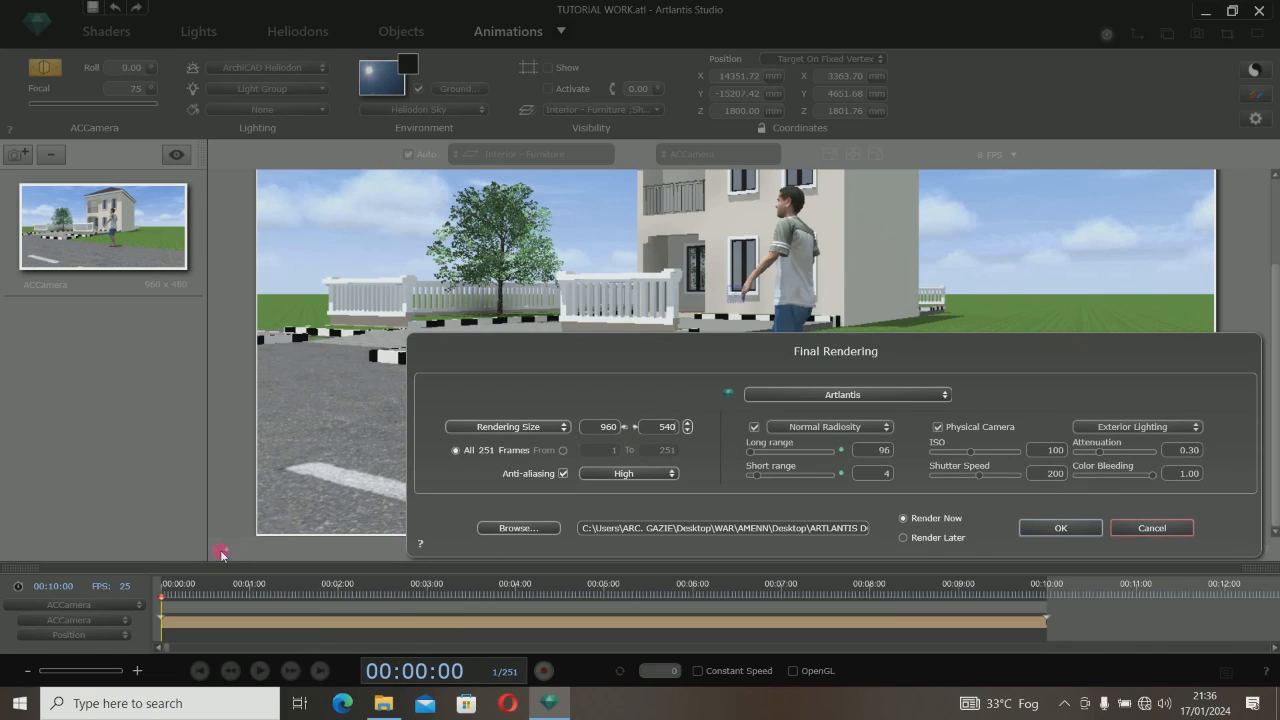
{"action": "left_click_drag", "start_coordinate": [774, 356], "coordinate": [778, 214]}
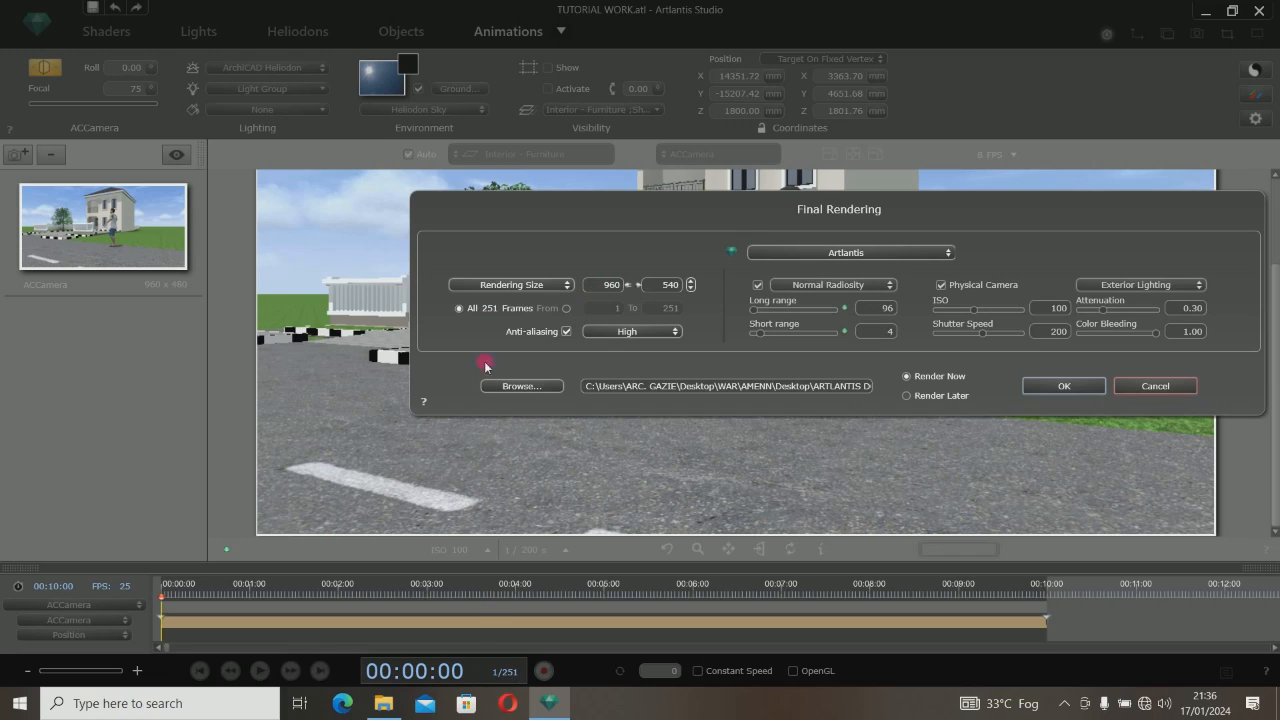
{"action": "left_click", "coordinate": [565, 309]}
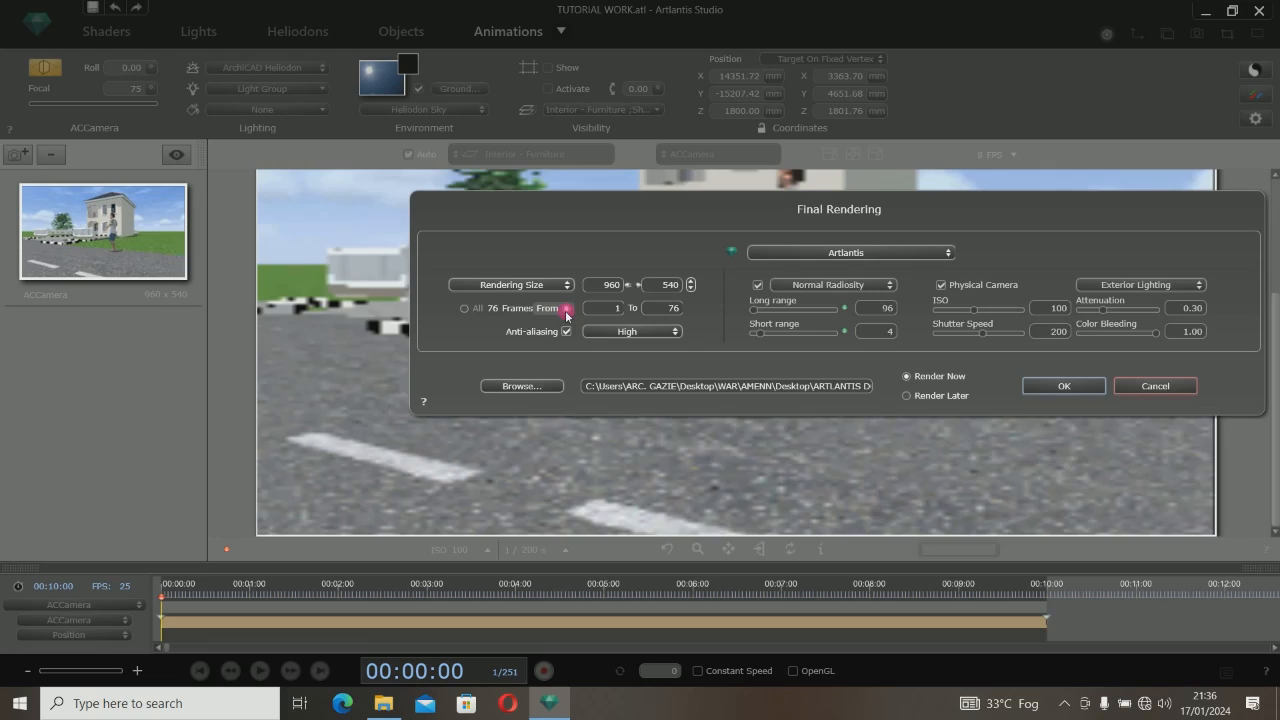
{"action": "left_click", "coordinate": [619, 309]}
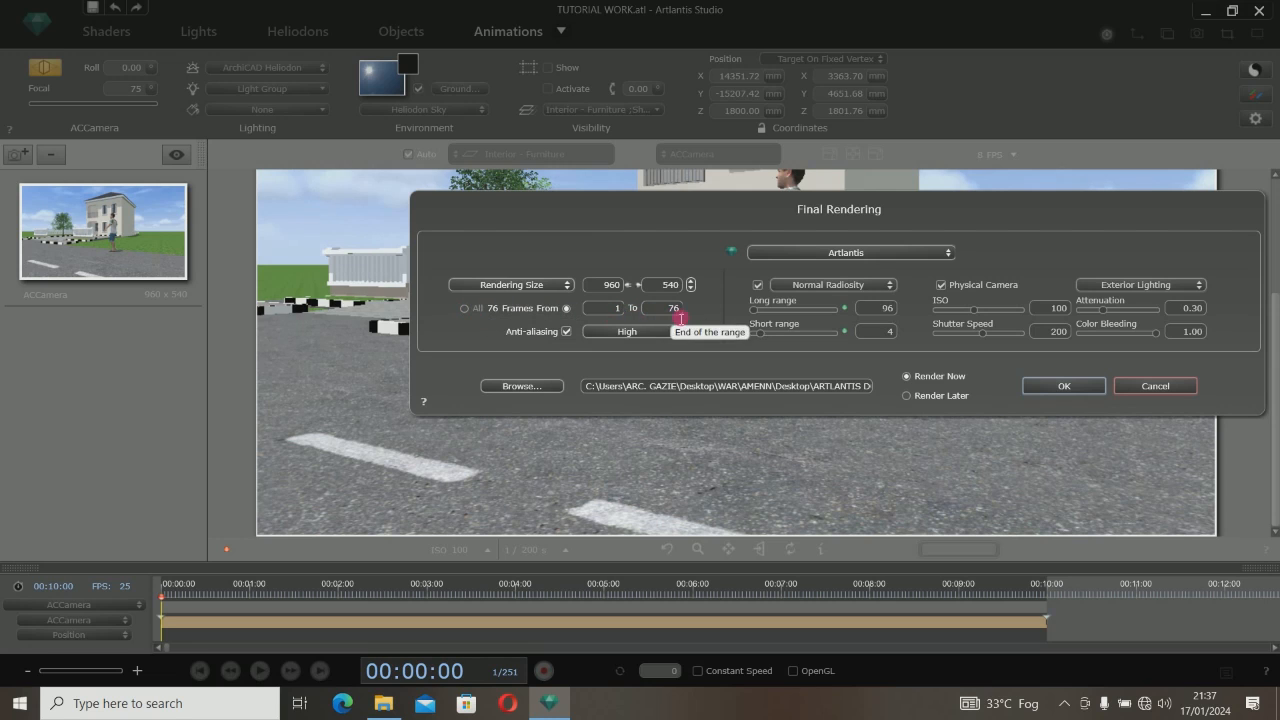
{"action": "left_click", "coordinate": [464, 308]}
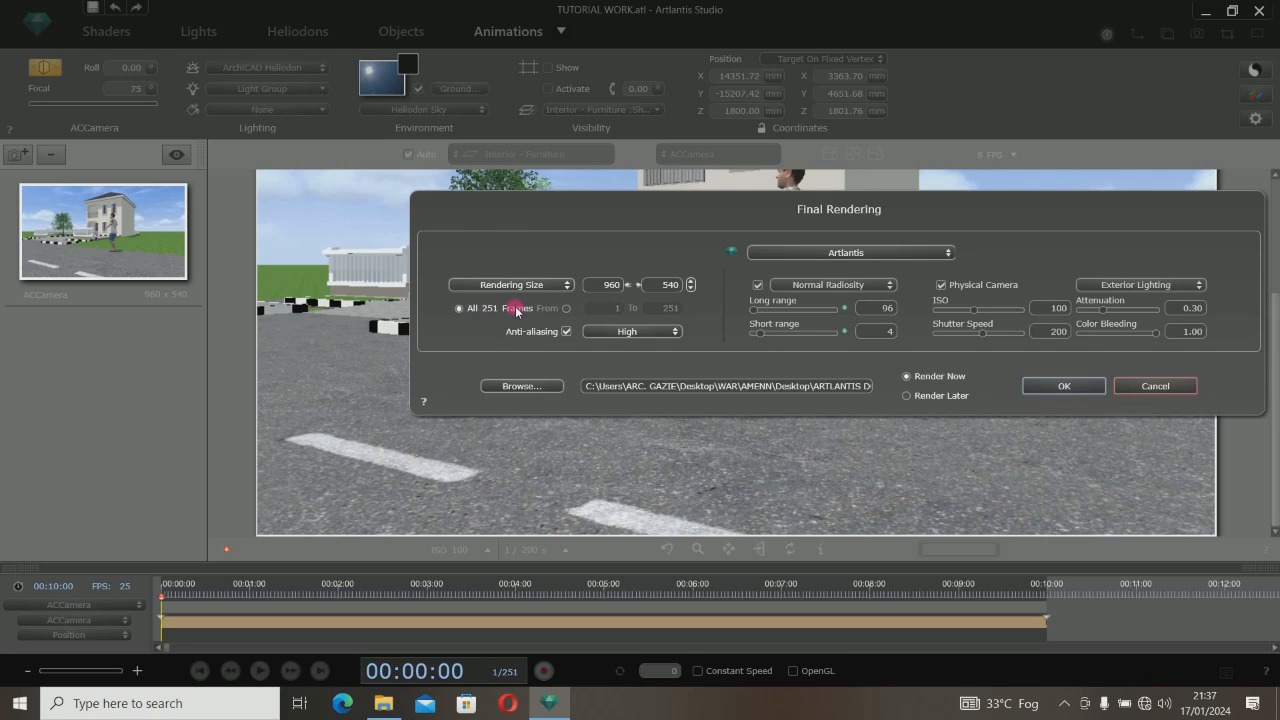
Set the animation's output file to an AVI video named Scene 2 in the VIDEO folder
{"action": "left_click", "coordinate": [528, 387]}
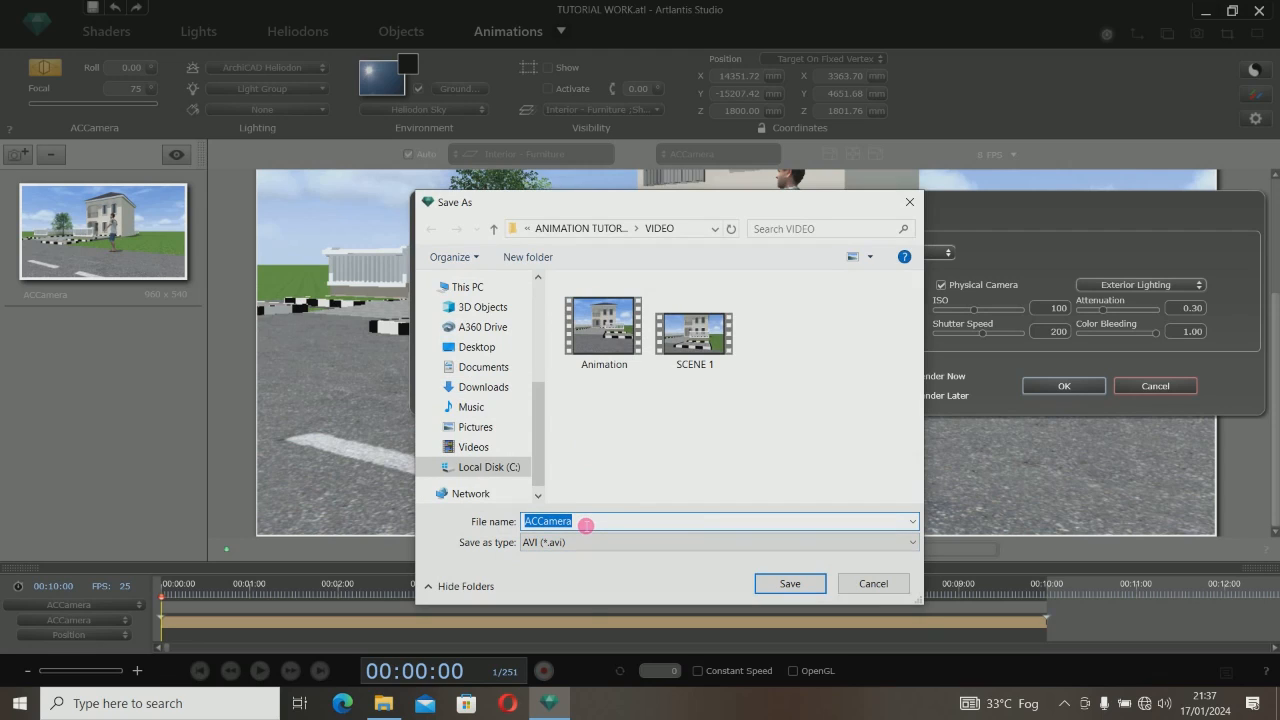
{"action": "type", "text": "Scen"}
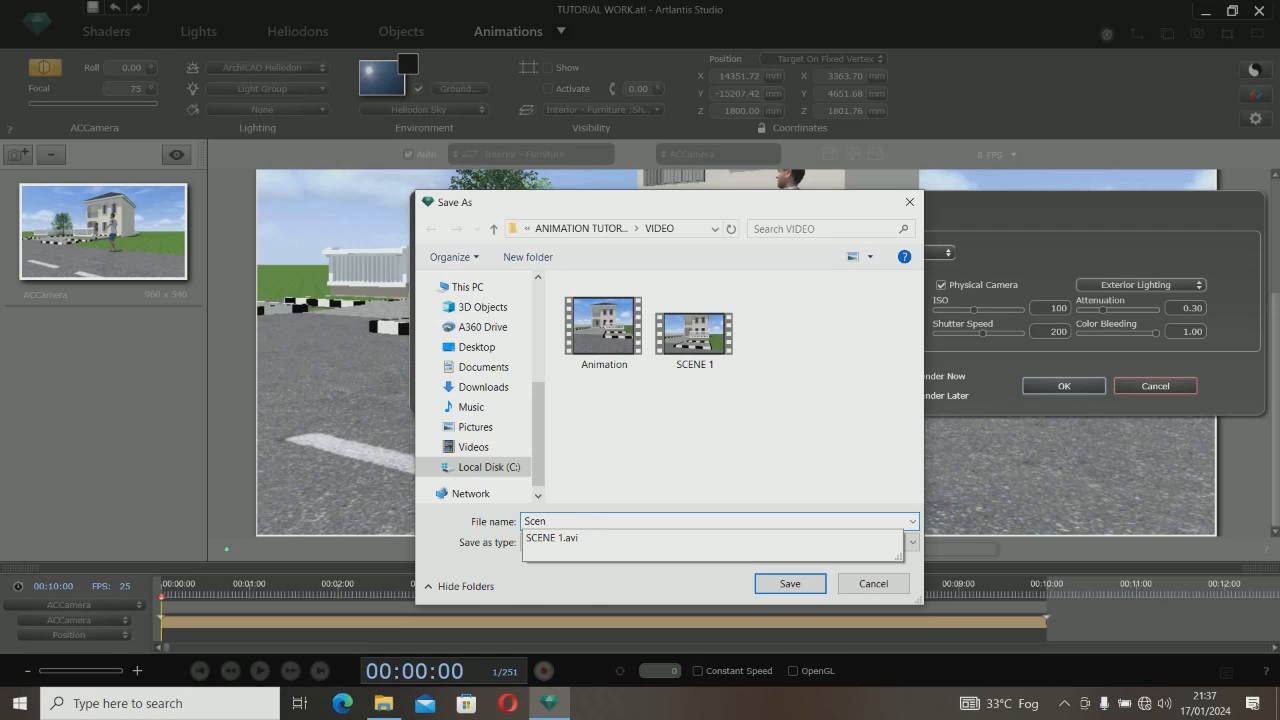
{"action": "type", "text": "e 2"}
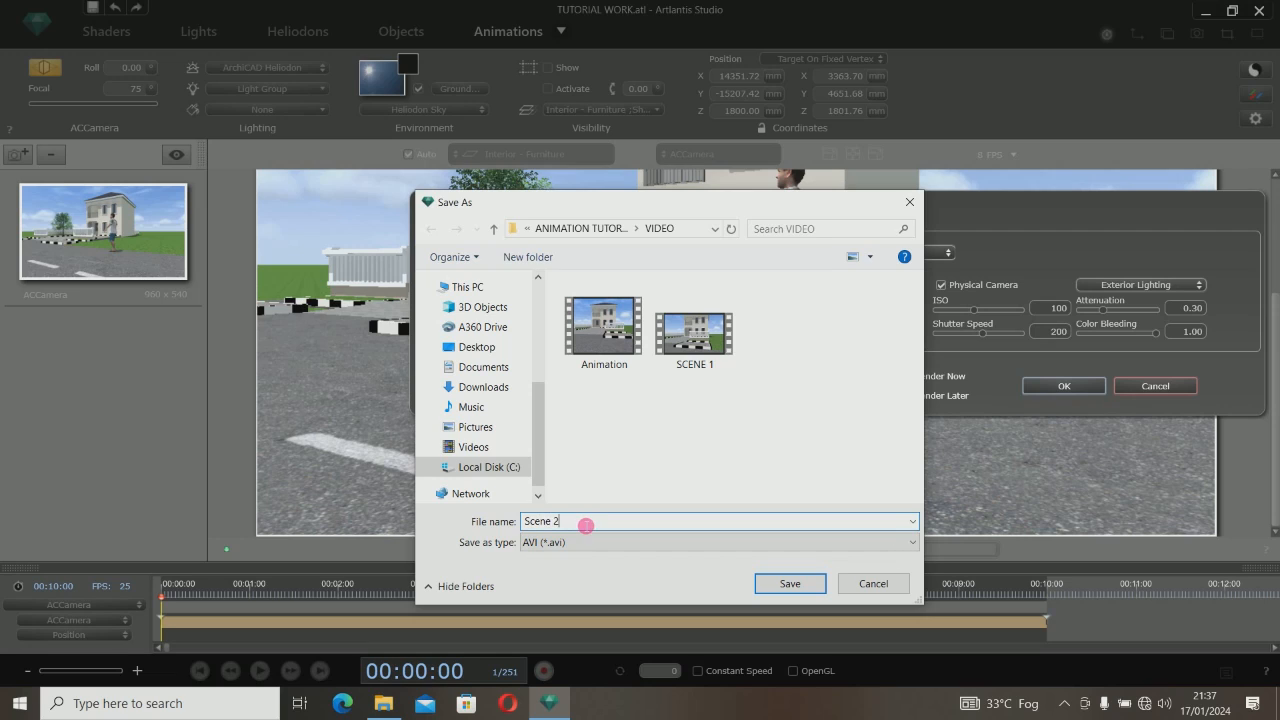
{"action": "left_click", "coordinate": [787, 584]}
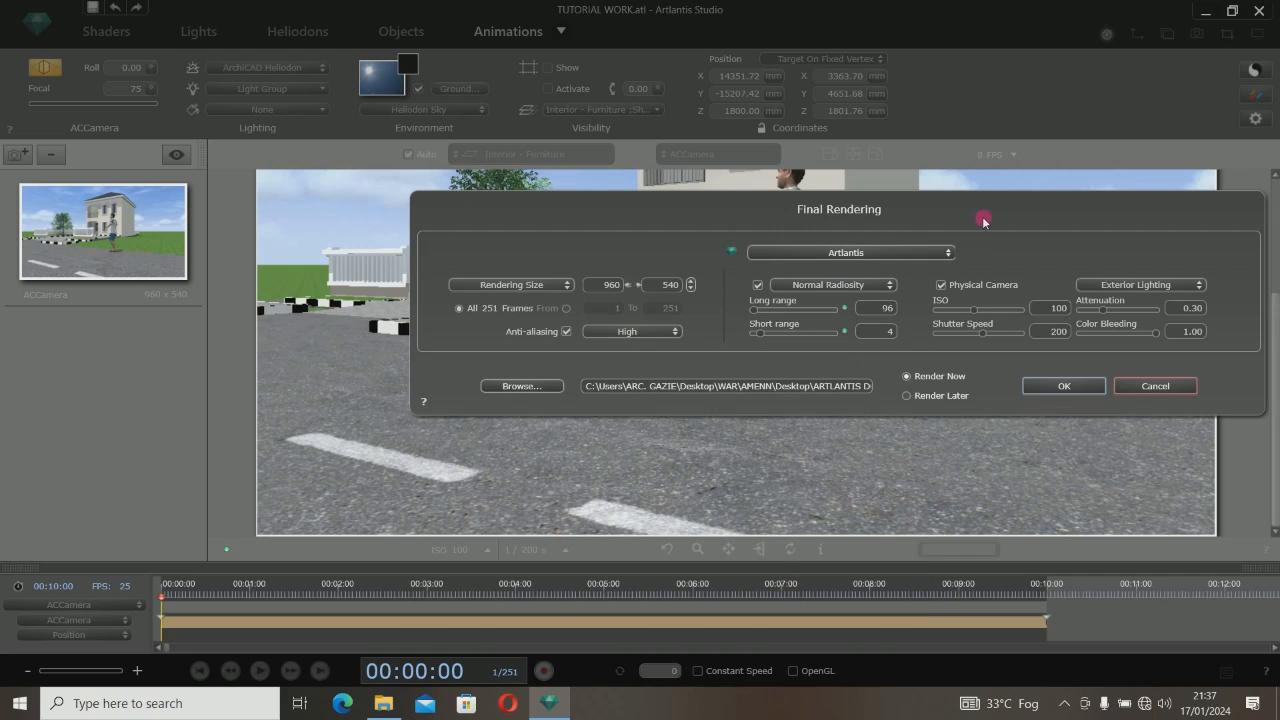
Move the final rendering settings clear of the walking man and start rendering all frames immediately
{"action": "left_click_drag", "start_coordinate": [983, 220], "coordinate": [834, 205]}
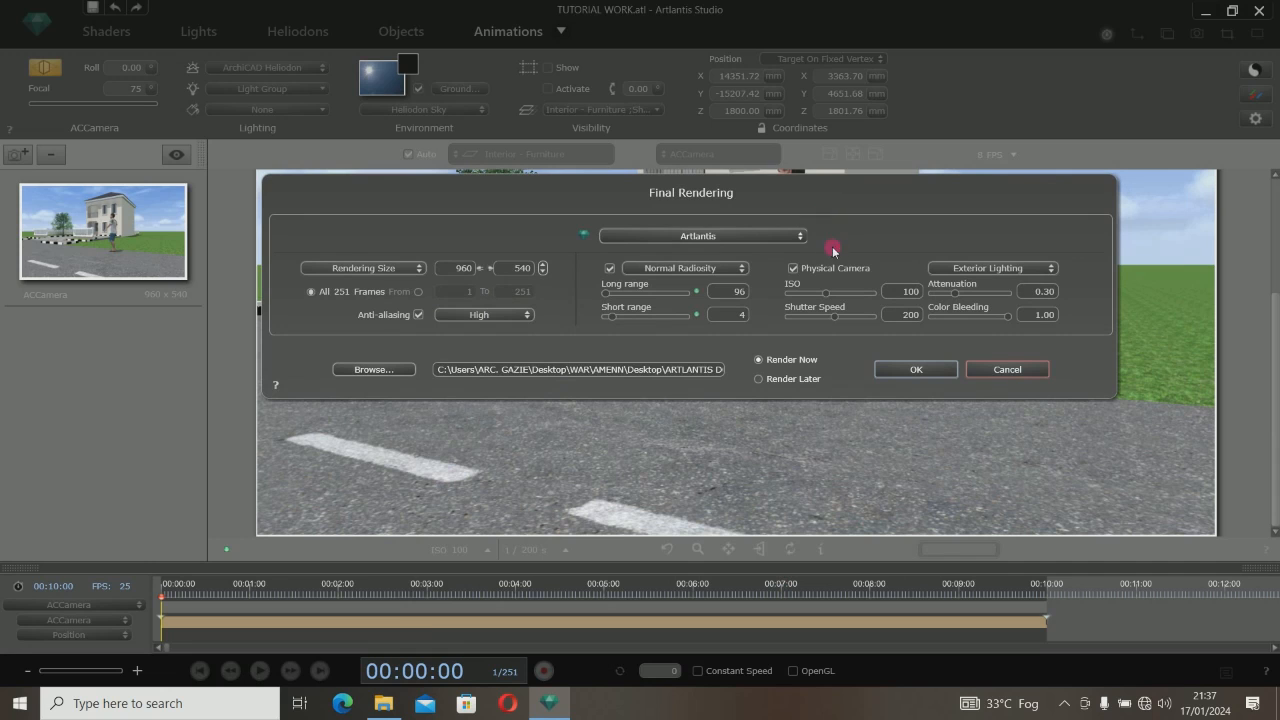
{"action": "left_click_drag", "start_coordinate": [838, 195], "coordinate": [866, 290]}
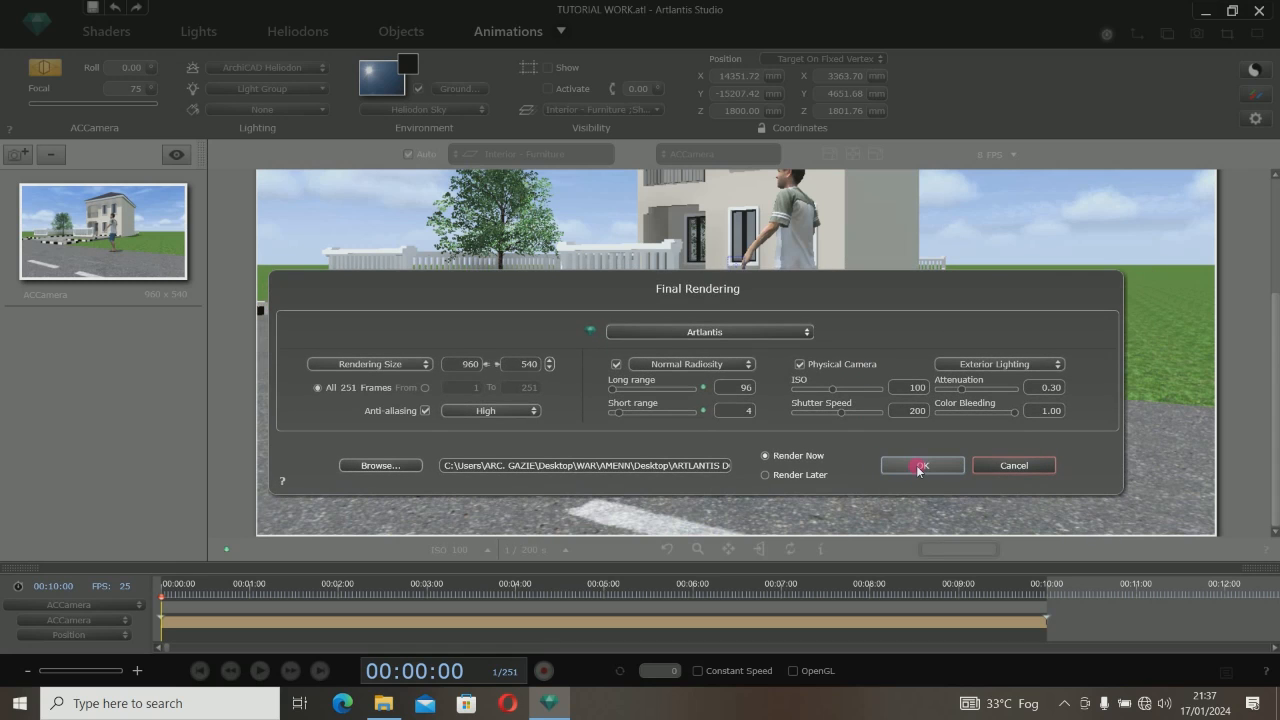
{"action": "left_click", "coordinate": [917, 465]}
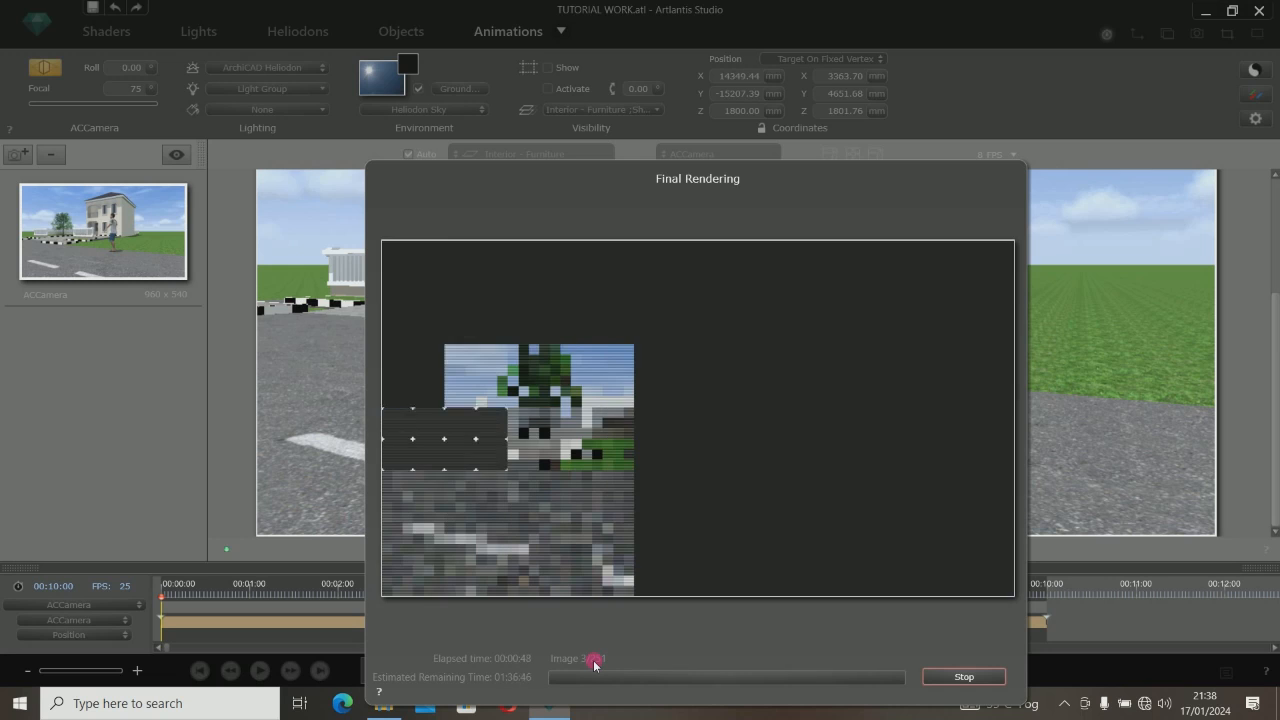
{"action": "left_click", "coordinate": [1063, 703]}
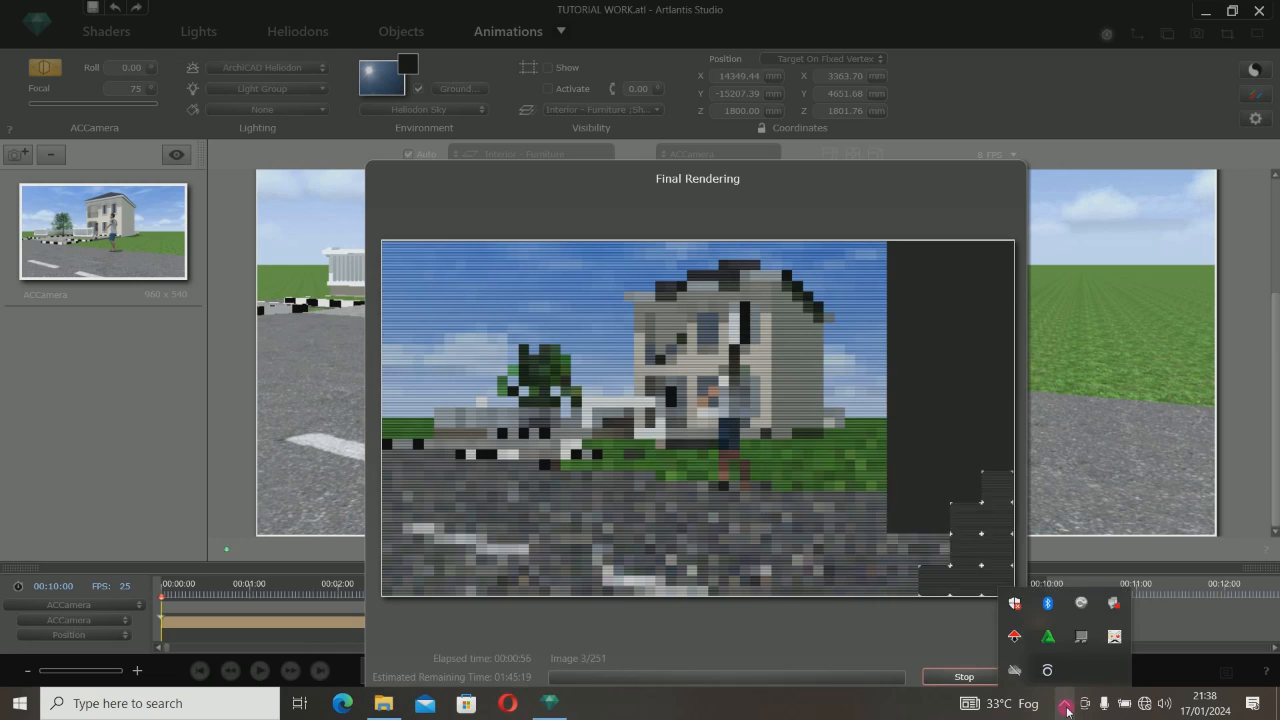
{"action": "left_click", "coordinate": [1058, 700]}
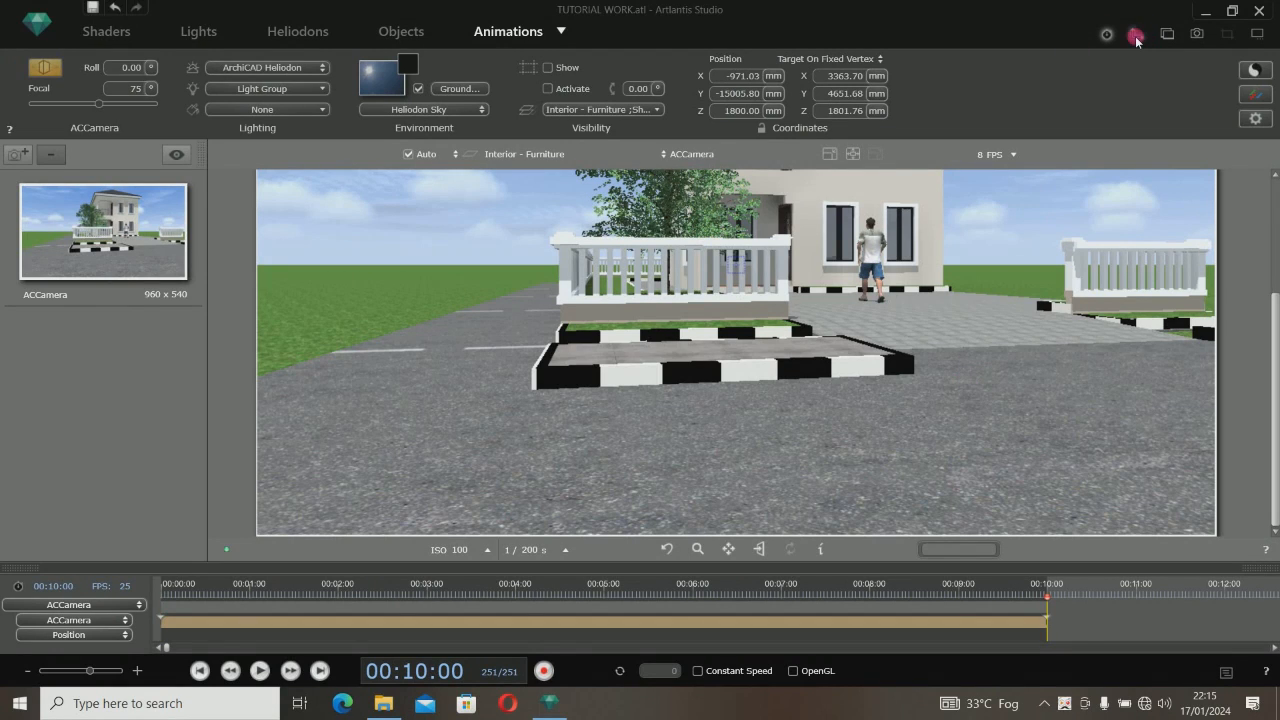
Switch to File Explorer to play the rendered Scene 2 video from the VIDEO folder, and return to Artlantis Studio
{"action": "left_click", "coordinate": [1201, 12]}
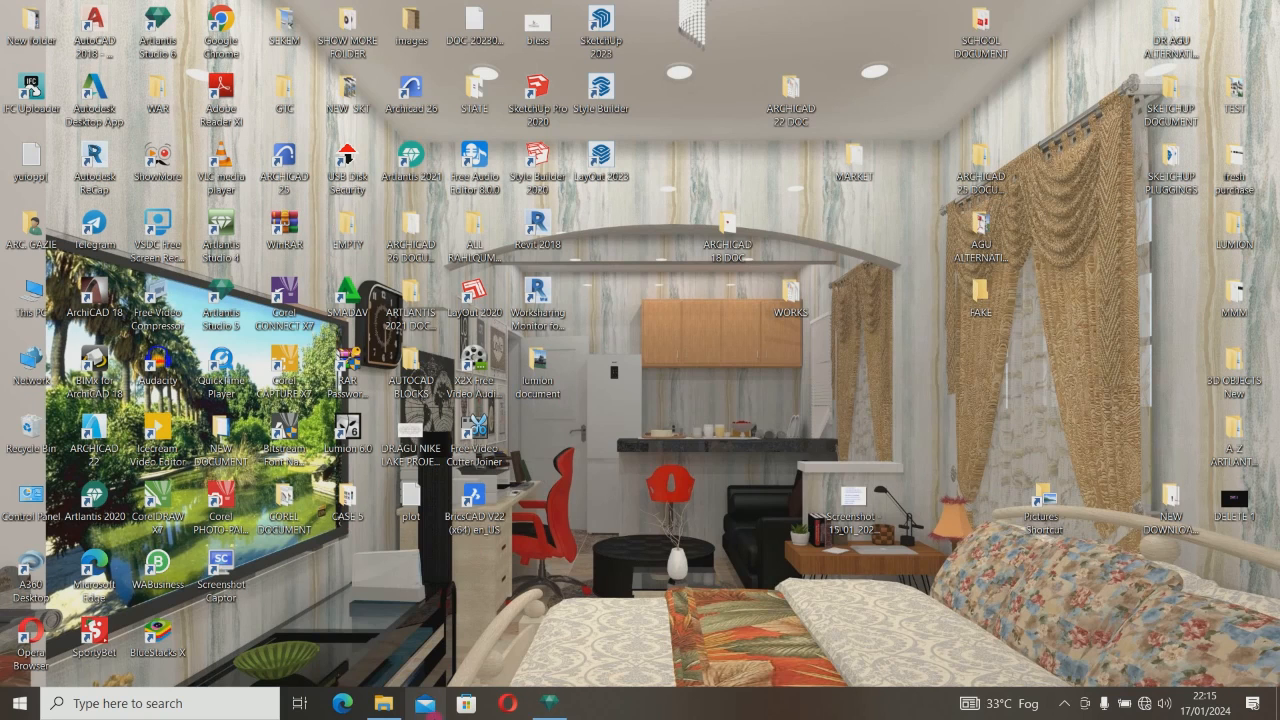
{"action": "left_click", "coordinate": [380, 705]}
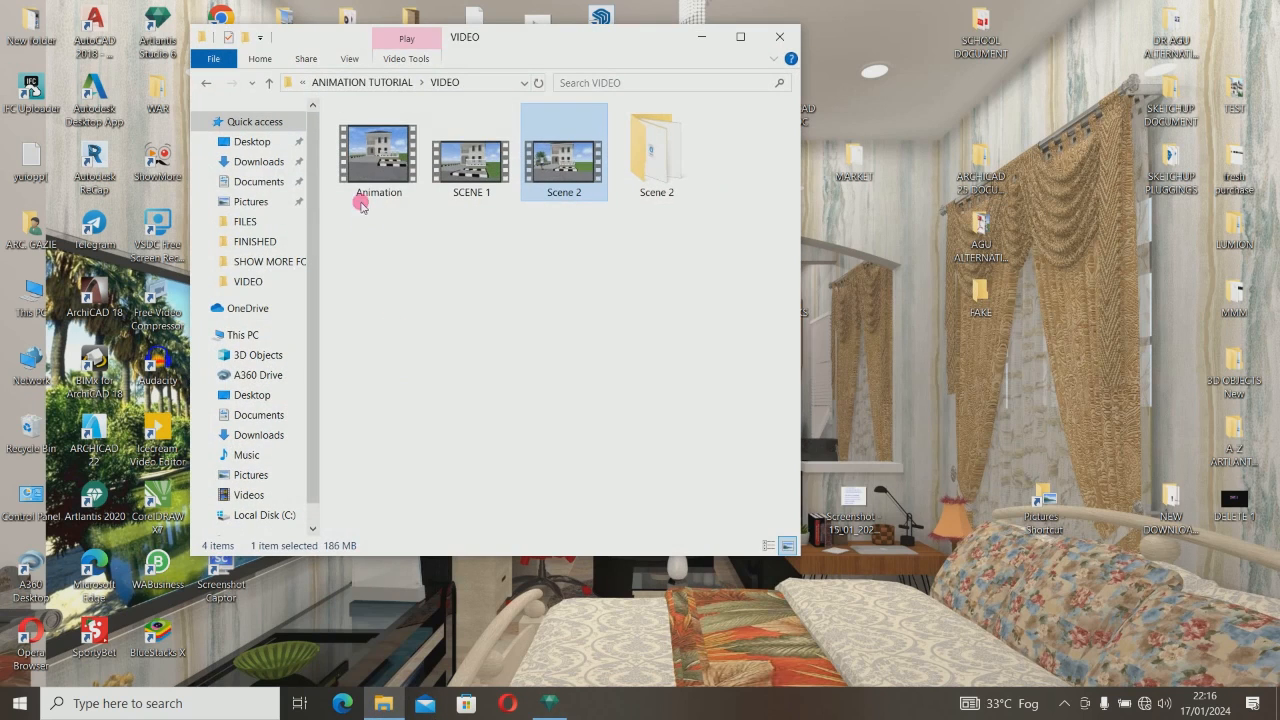
{"action": "double_click", "coordinate": [563, 160]}
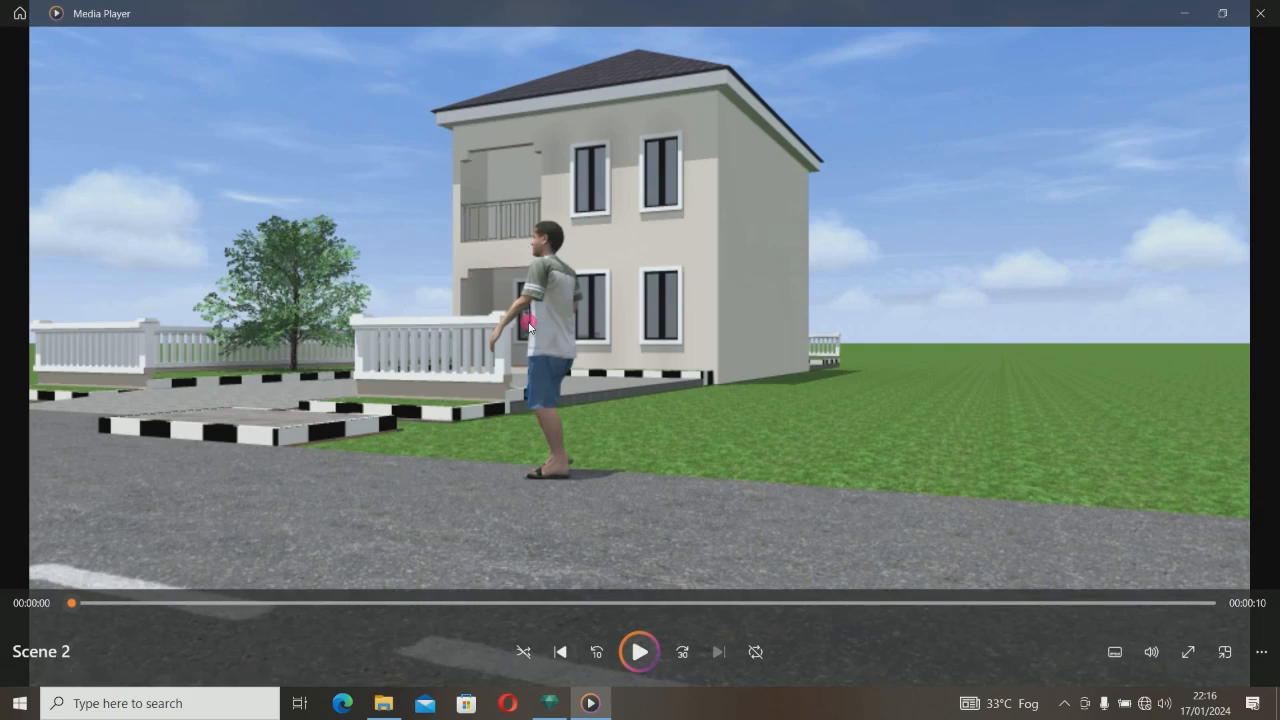
{"action": "left_click", "coordinate": [1185, 22]}
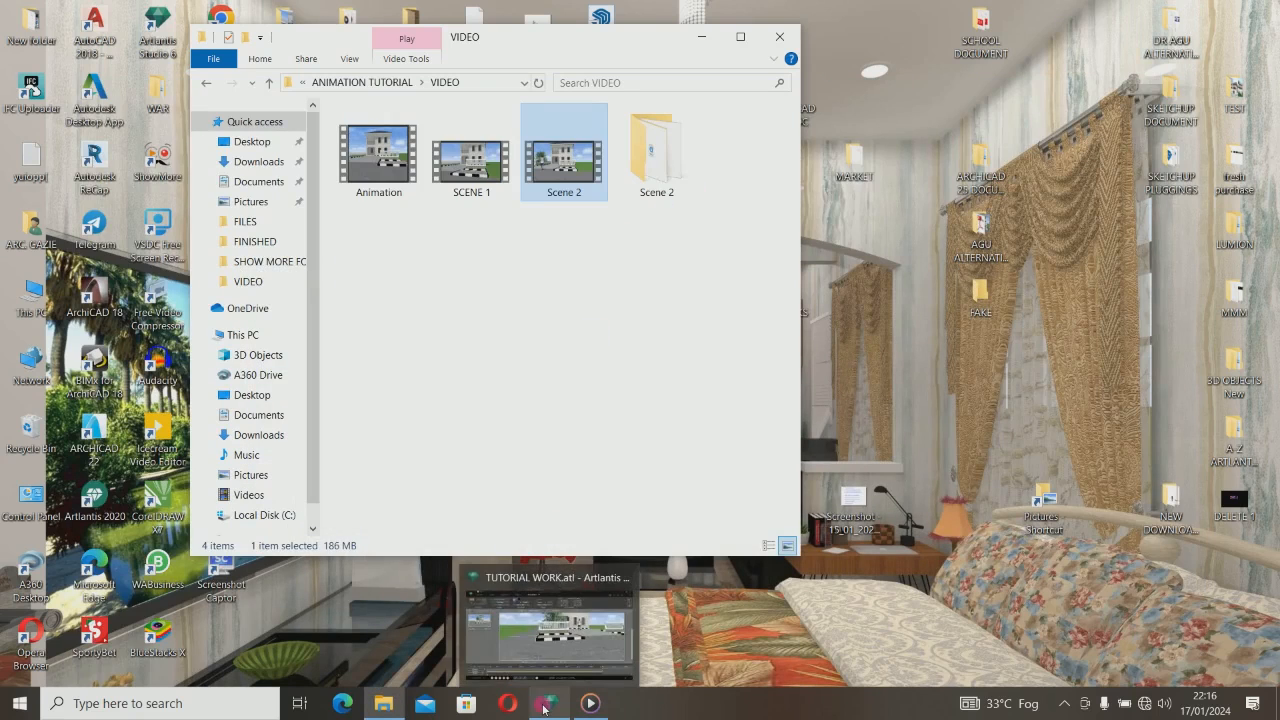
{"action": "left_click", "coordinate": [543, 705]}
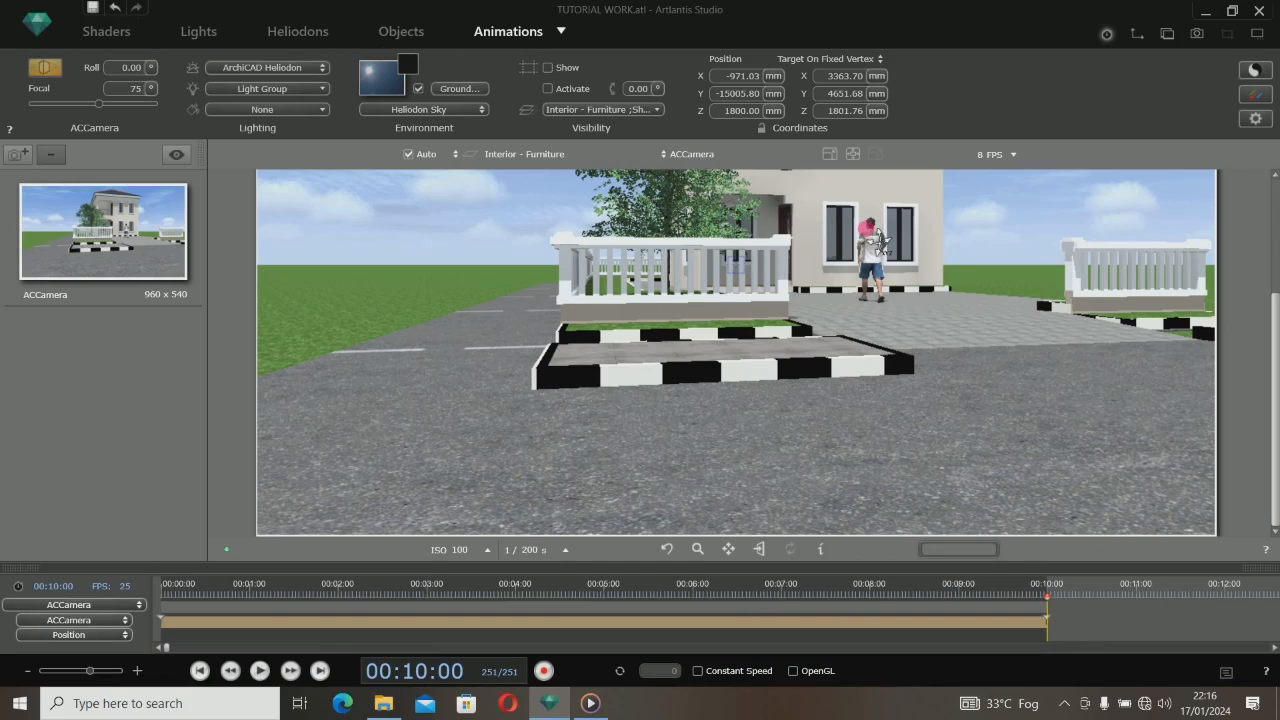